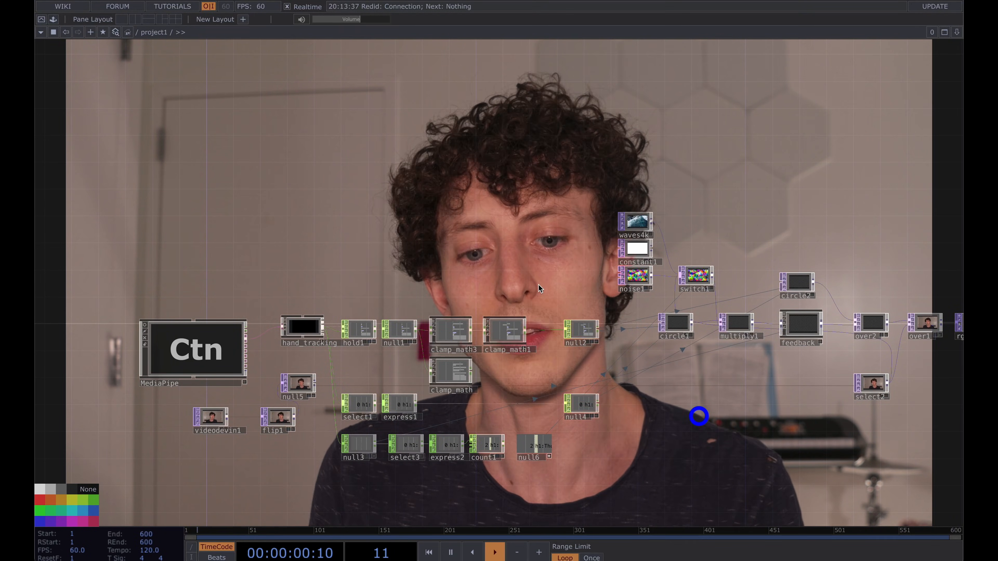
pyautogui.scroll(3, 457, 374)
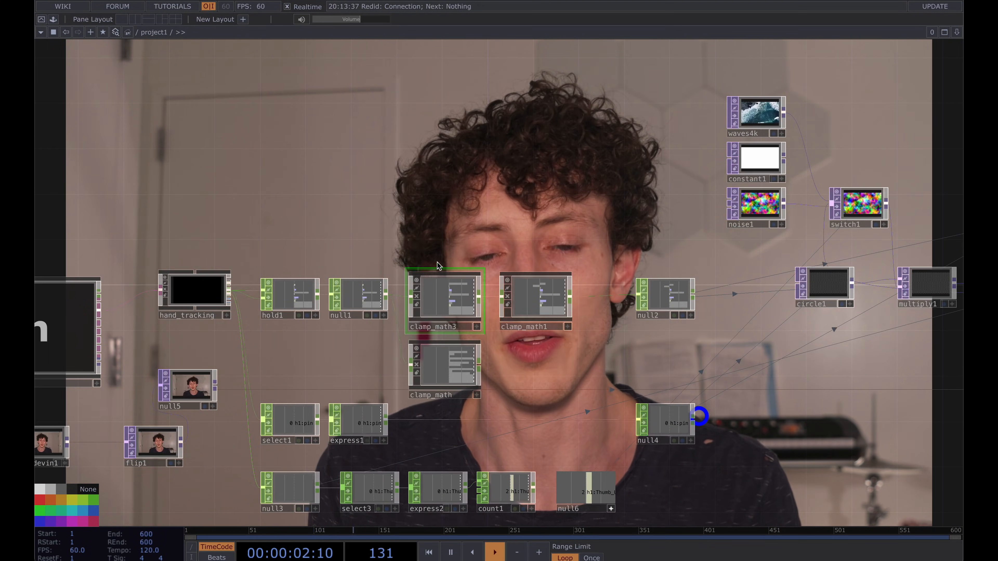
pyautogui.moveTo(487, 279); pyautogui.dragTo(527, 338)
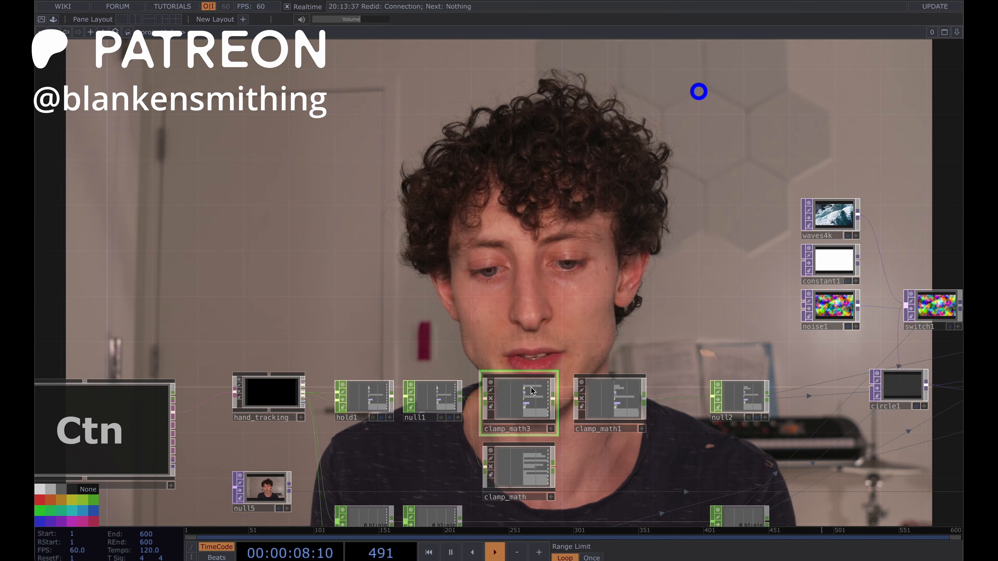
pyautogui.scroll(-3, 626, 252)
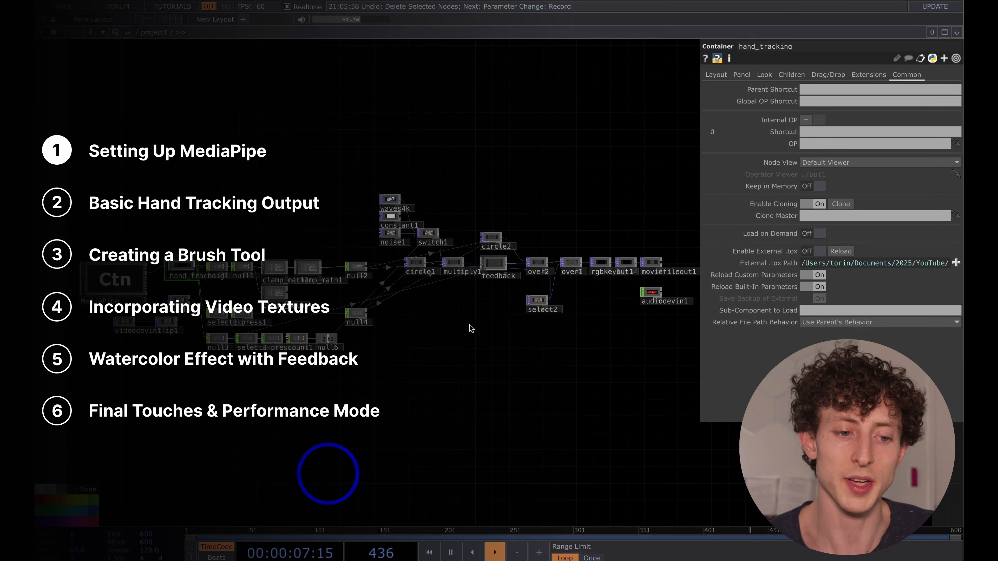
# Step: Delete every operator in the project network except the MediaPipe container
pyautogui.moveTo(158, 184); pyautogui.dragTo(752, 394, button='right')
pyautogui.press('Delete')
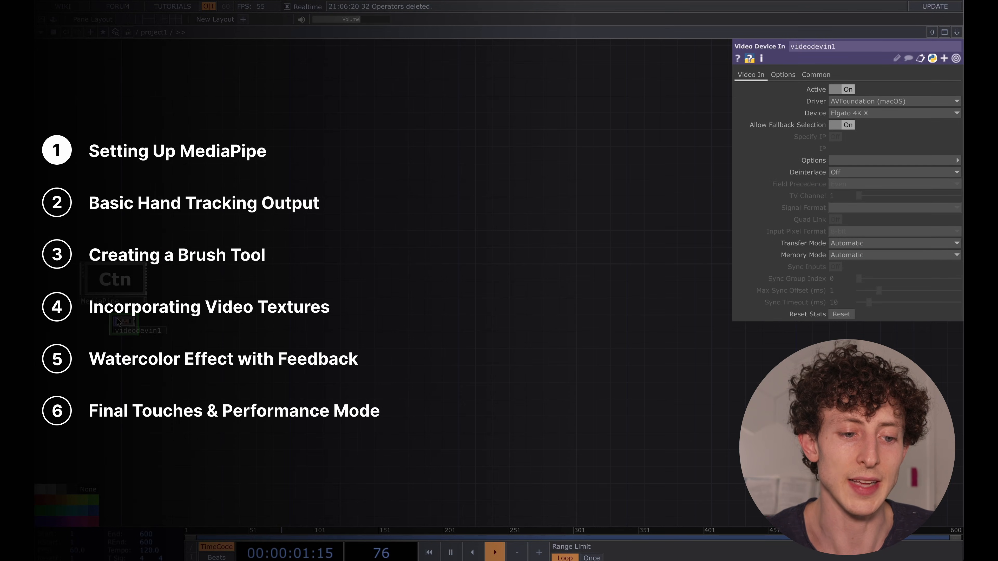
pyautogui.press('Delete')
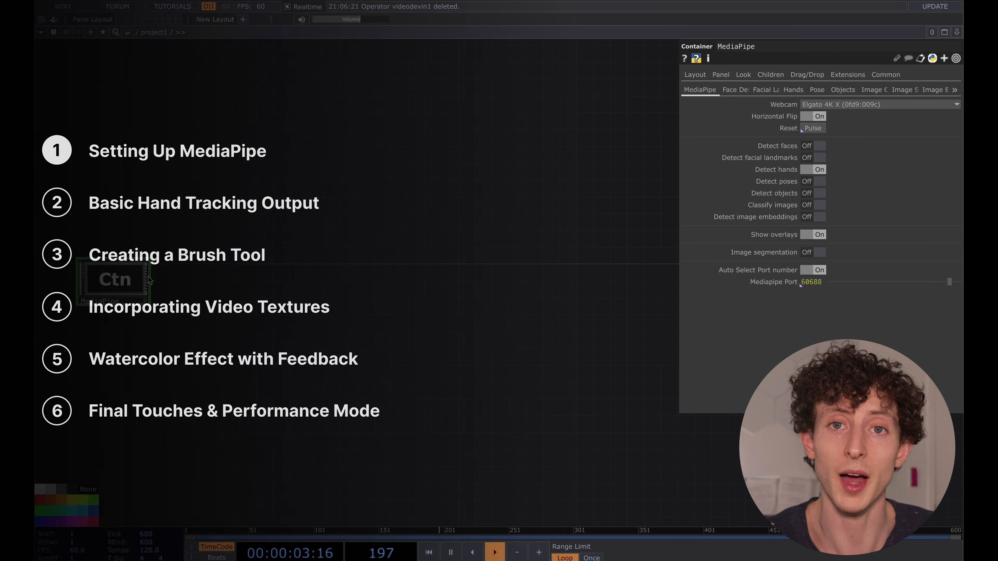
pyautogui.moveTo(284, 295); pyautogui.dragTo(437, 319)
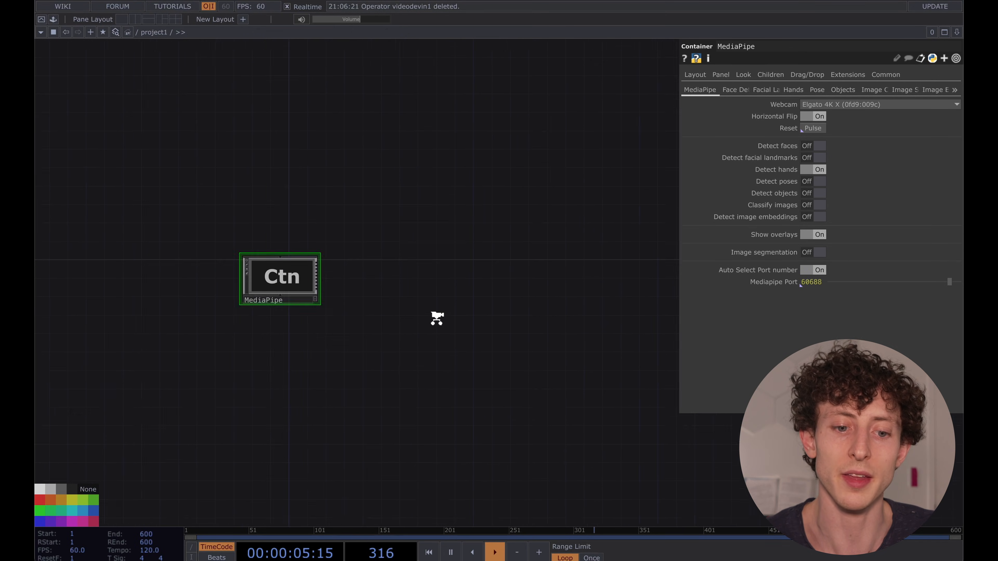
pyautogui.scroll(2, 436, 319)
# Step: Switch to Google Chrome and open the mediapipe-touchdesigner repository on GitHub
pyautogui.click(178, 543)
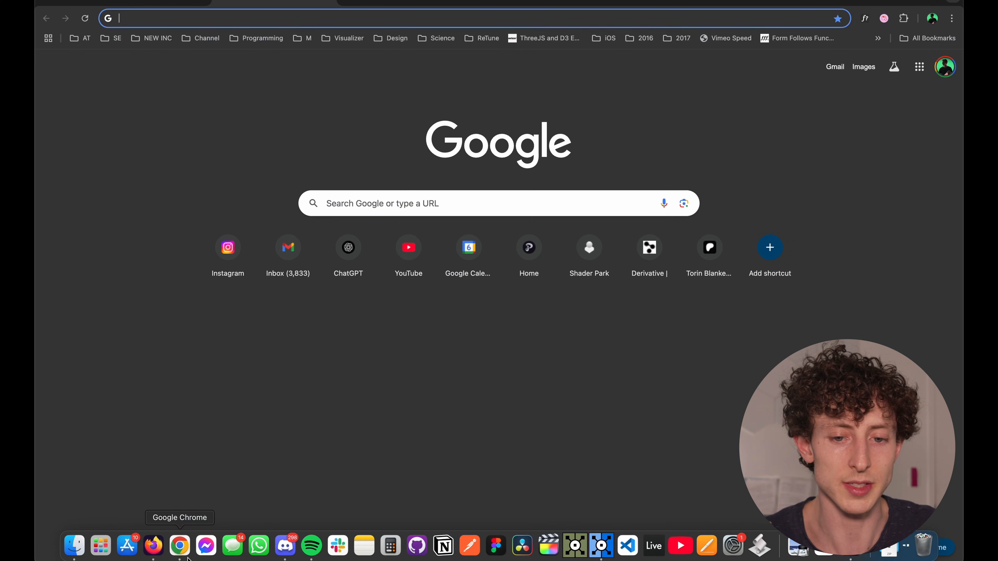
pyautogui.write('gi')
pyautogui.press('Return')
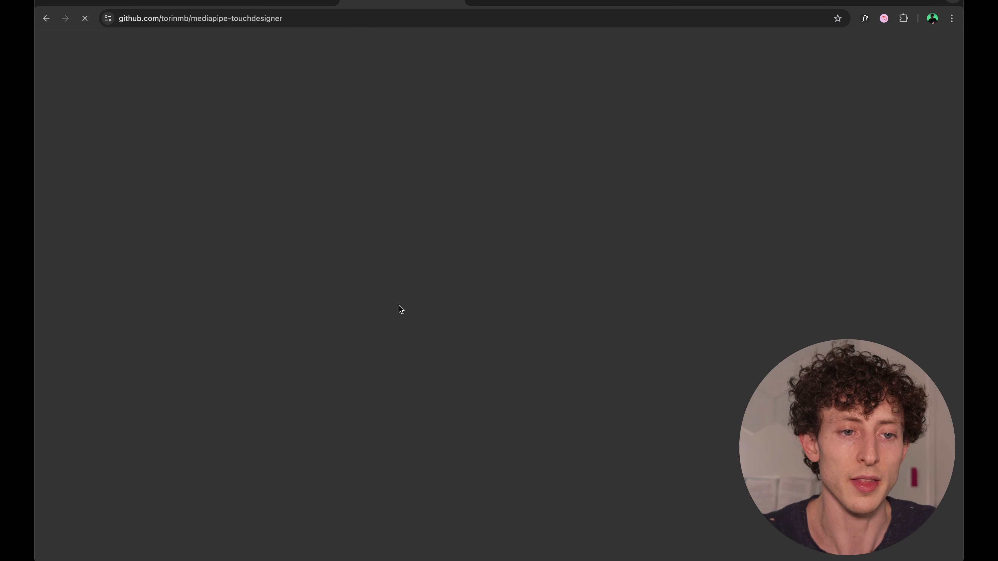
pyautogui.click(137, 18)
pyautogui.click(311, 18)
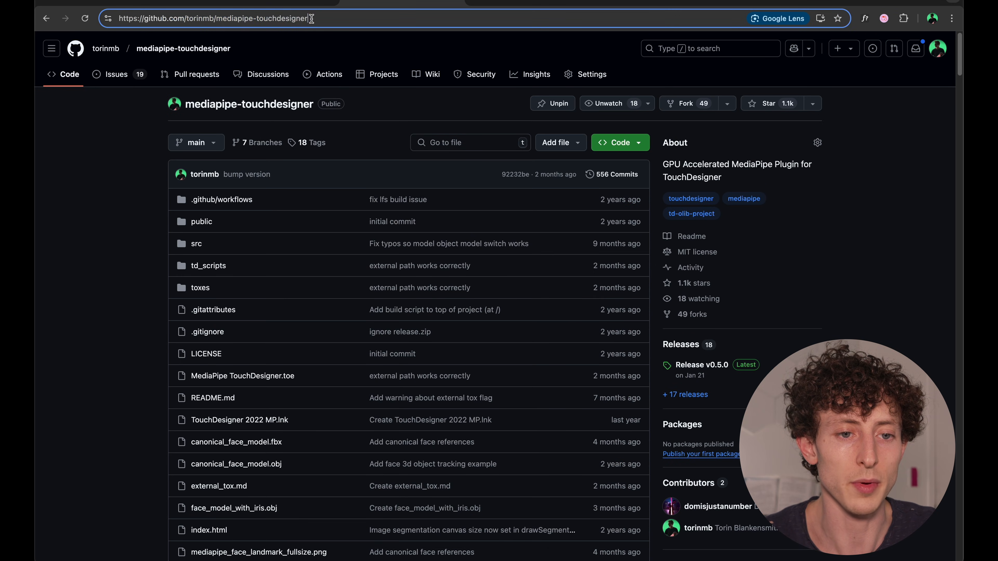
pyautogui.click(119, 208)
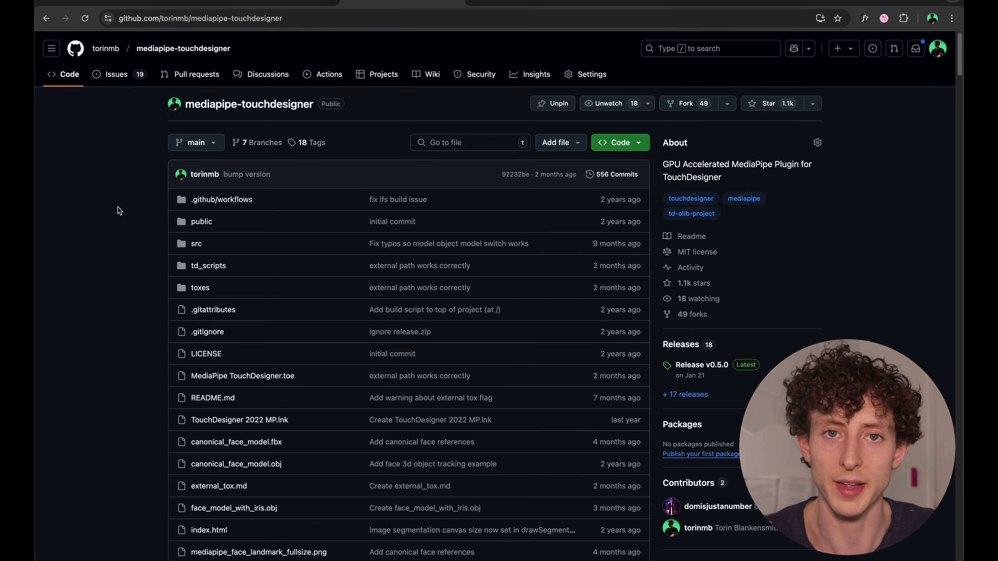
# Step: Download the latest release of the MediaPipe TouchDesigner Plugin from the repository's README
pyautogui.scroll(-7, 119, 209)
pyautogui.scroll(-7, 119, 211)
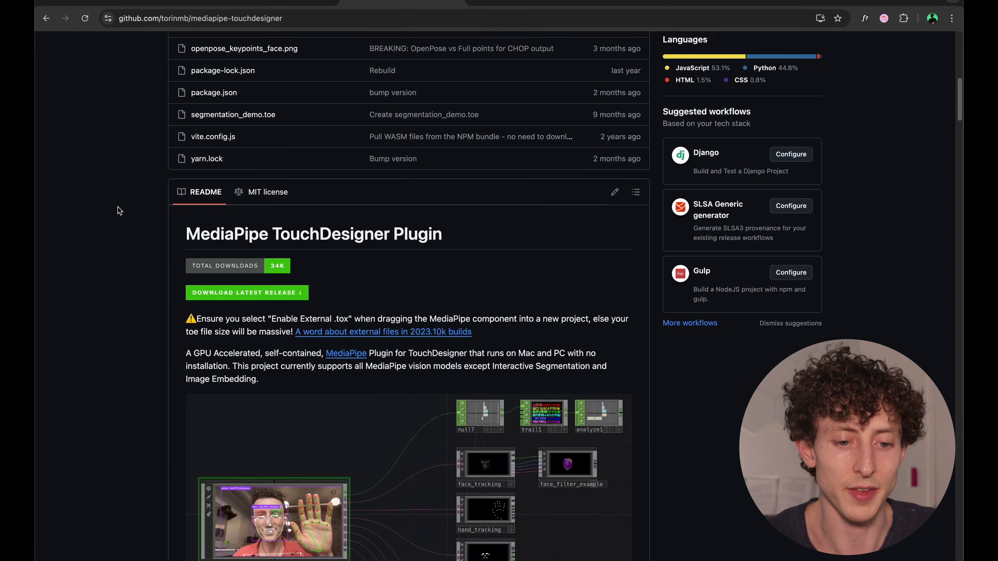
pyautogui.scroll(-1, 120, 211)
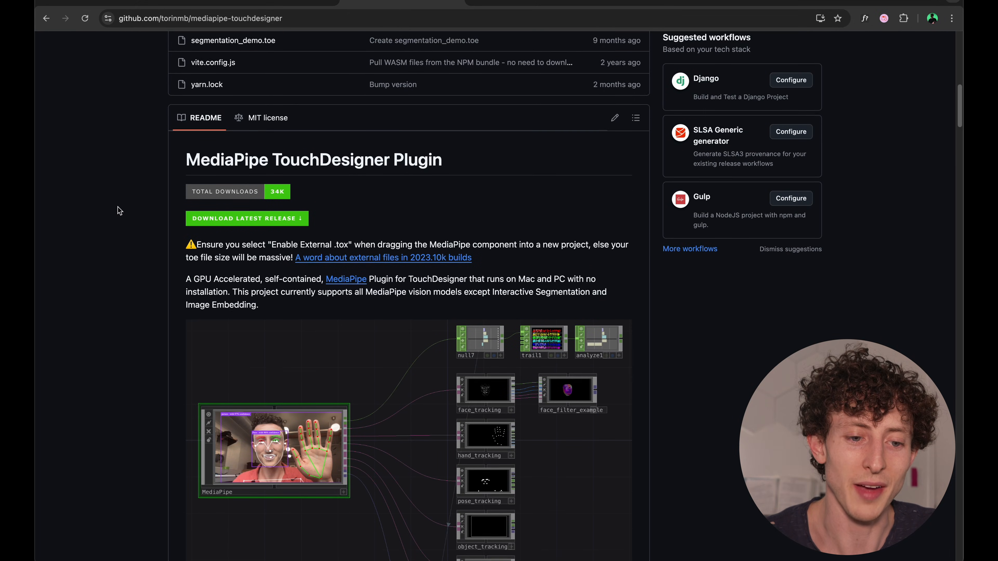
pyautogui.scroll(-1, 119, 211)
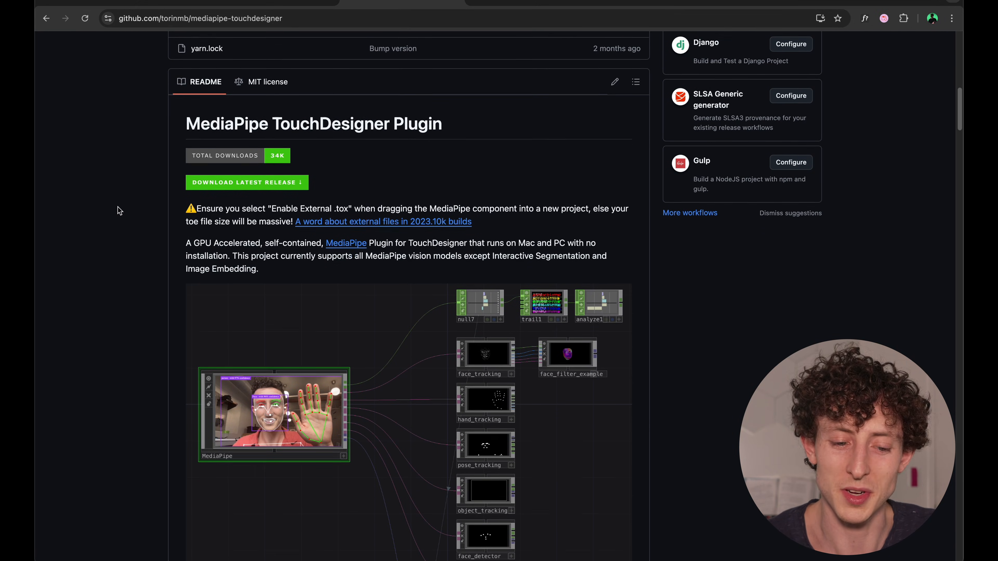
pyautogui.scroll(-1, 136, 188)
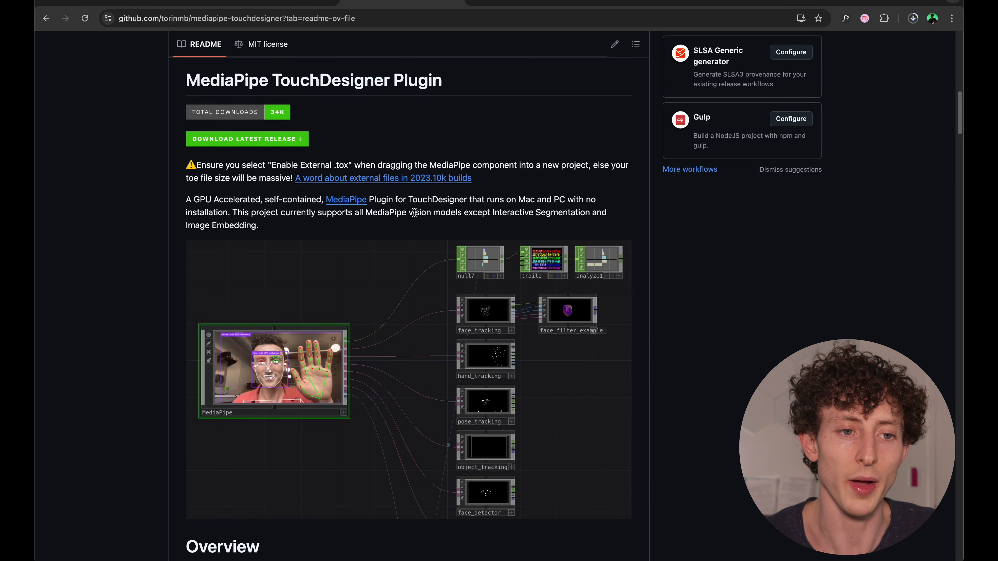
# Step: Open the Patreon post about the Clamp Math TouchDesigner TOX and download its clamp_math.tox attachment
pyautogui.click(156, 3)
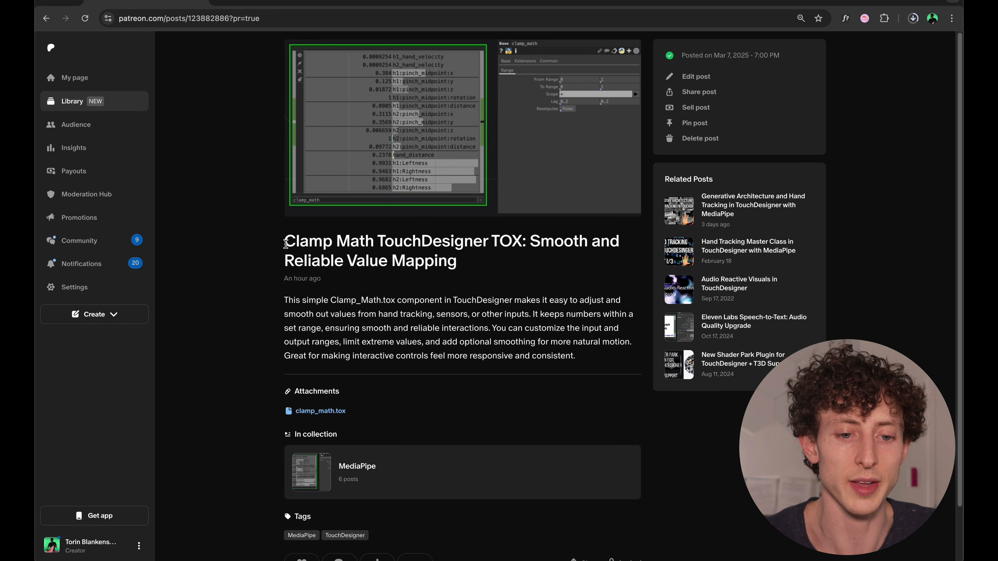
pyautogui.moveTo(286, 244); pyautogui.dragTo(437, 258)
pyautogui.click(463, 266)
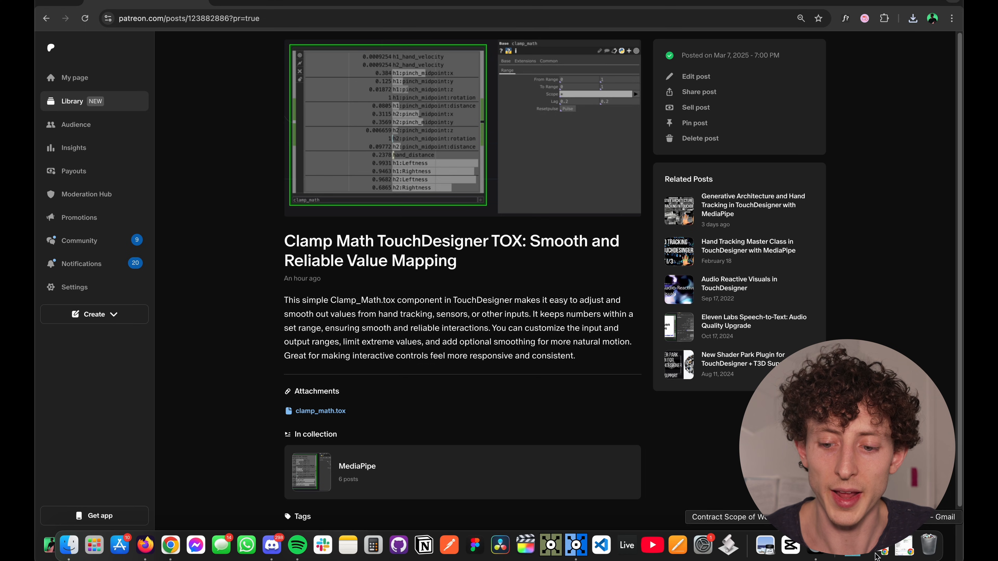
# Step: Open the downloaded "release (2) 2" folder in Finder and select its toxes folder
pyautogui.click(903, 546)
pyautogui.click(854, 475)
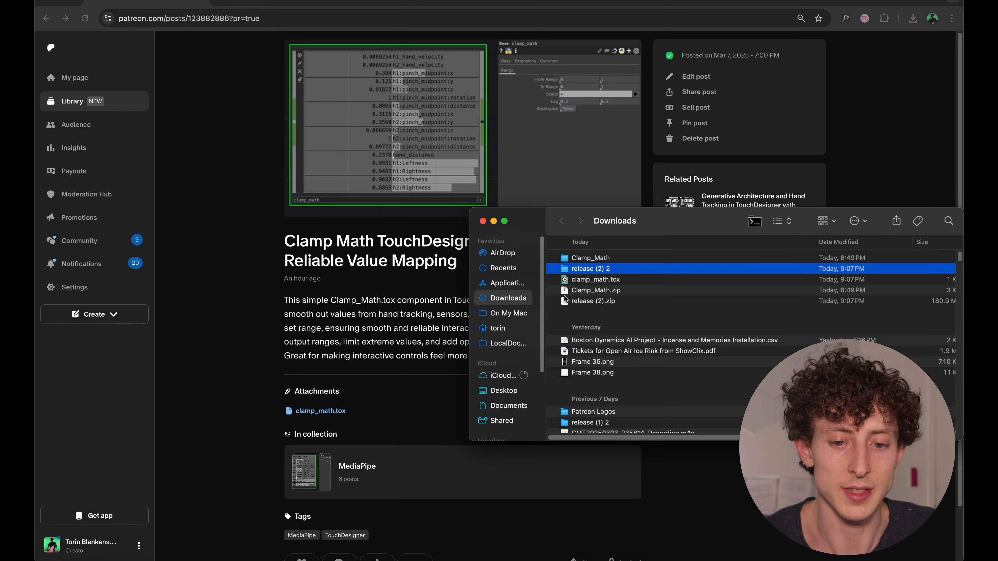
pyautogui.moveTo(683, 221); pyautogui.dragTo(622, 221)
pyautogui.doubleClick(536, 269)
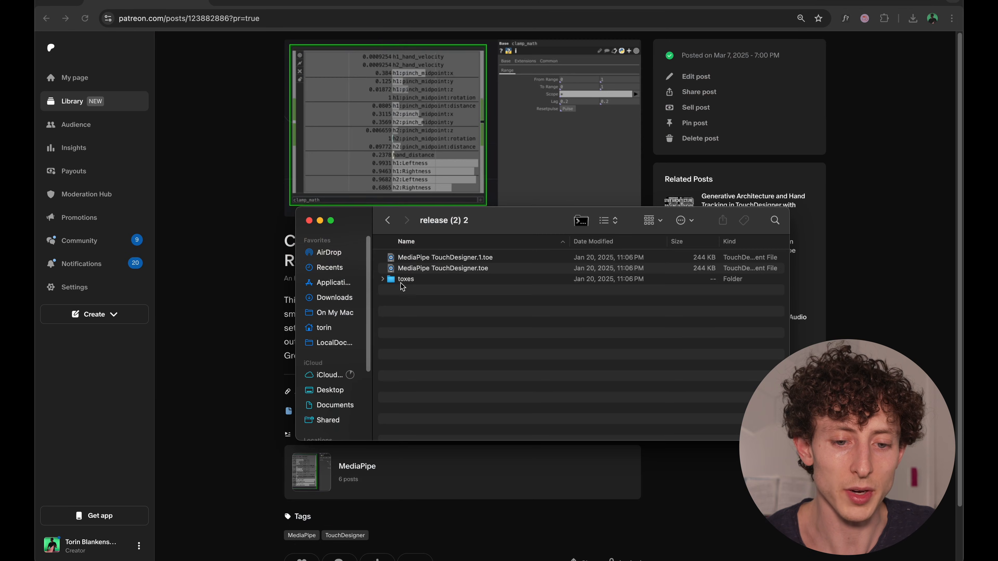
pyautogui.click(428, 279)
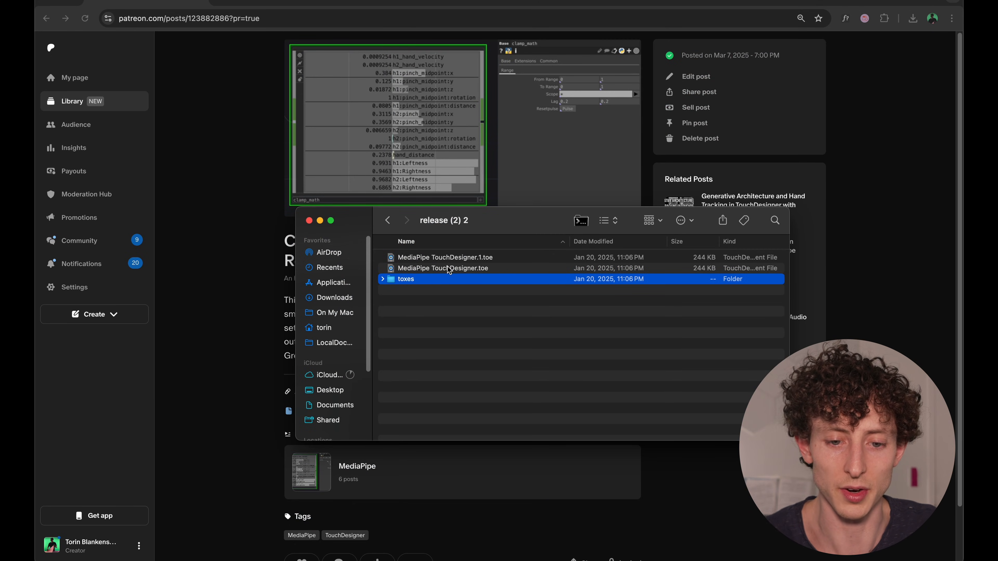
# Step: Switch to TouchDesigner, bring up a Finder window over it and browse the HT Beginners Drawing Tool project to toxes/MediaPipe.tox
pyautogui.press('super+n')
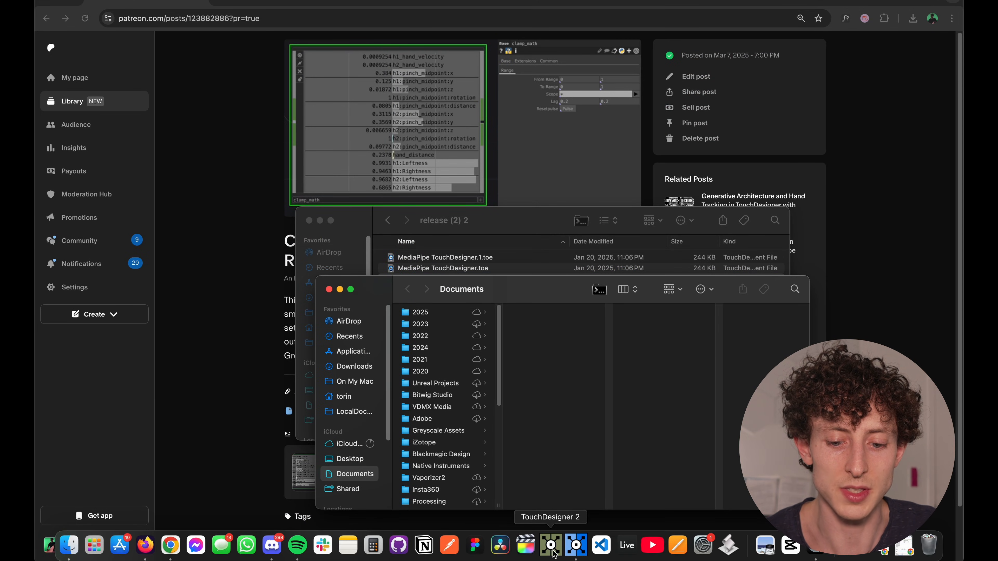
pyautogui.click(565, 552)
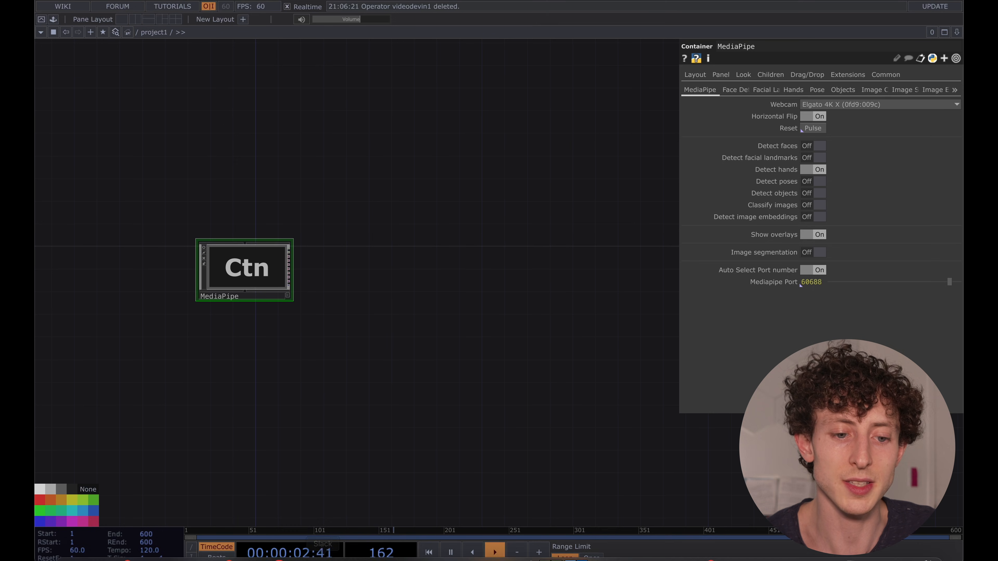
pyautogui.click(69, 545)
pyautogui.moveTo(536, 291); pyautogui.dragTo(531, 192)
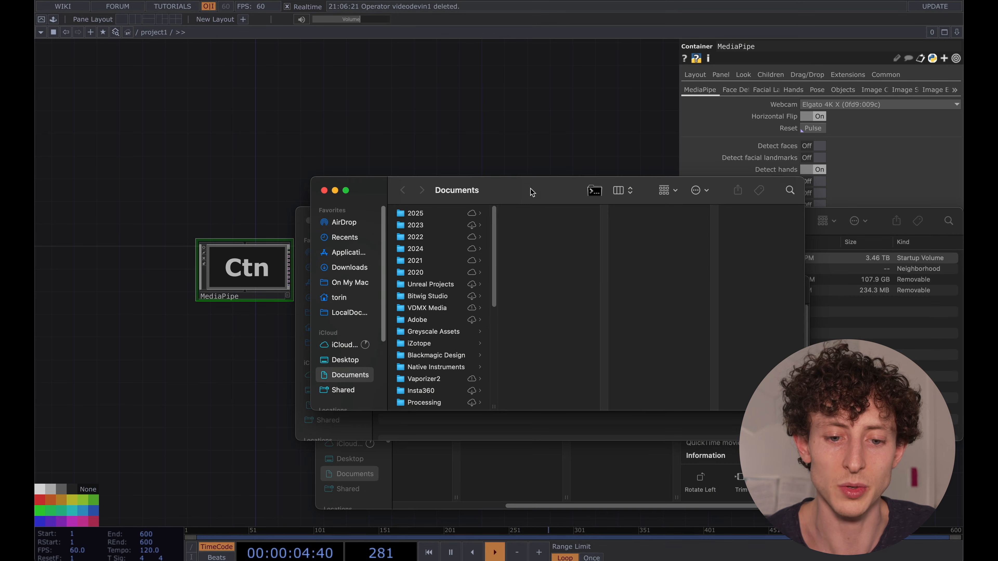
pyautogui.click(439, 216)
pyautogui.press('Right')
pyautogui.press('Right')
pyautogui.press('Right')
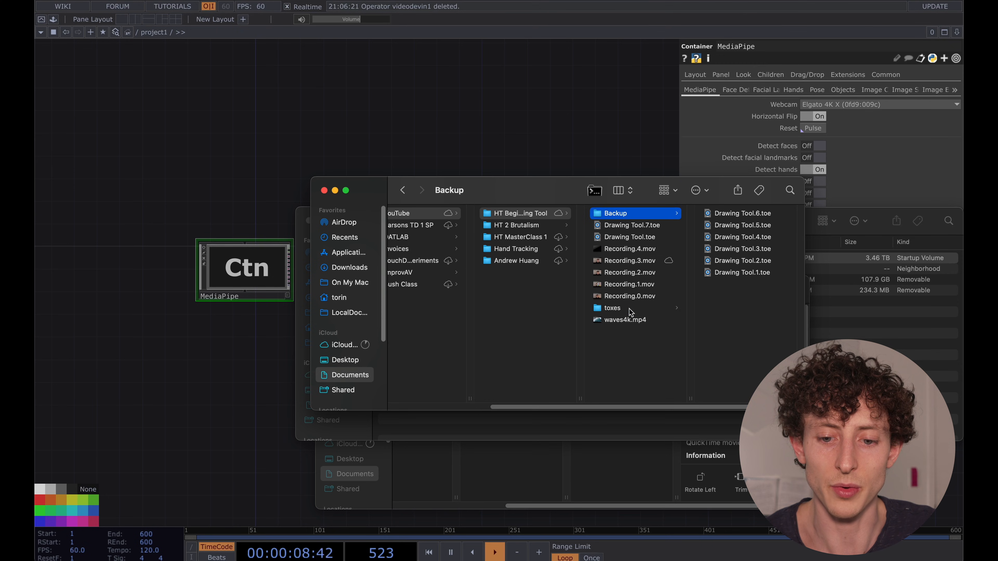
pyautogui.click(629, 311)
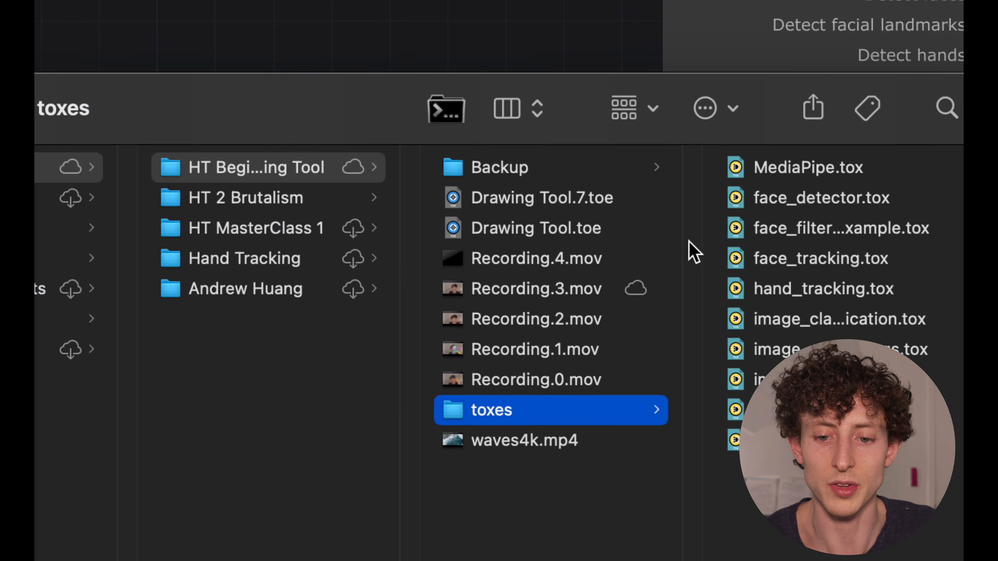
pyautogui.click(652, 237)
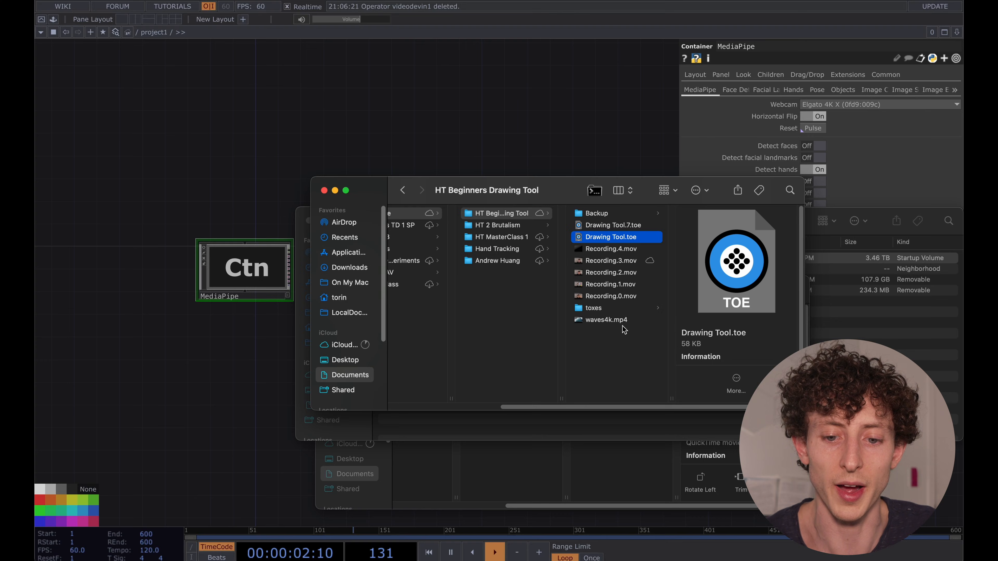
pyautogui.click(477, 397)
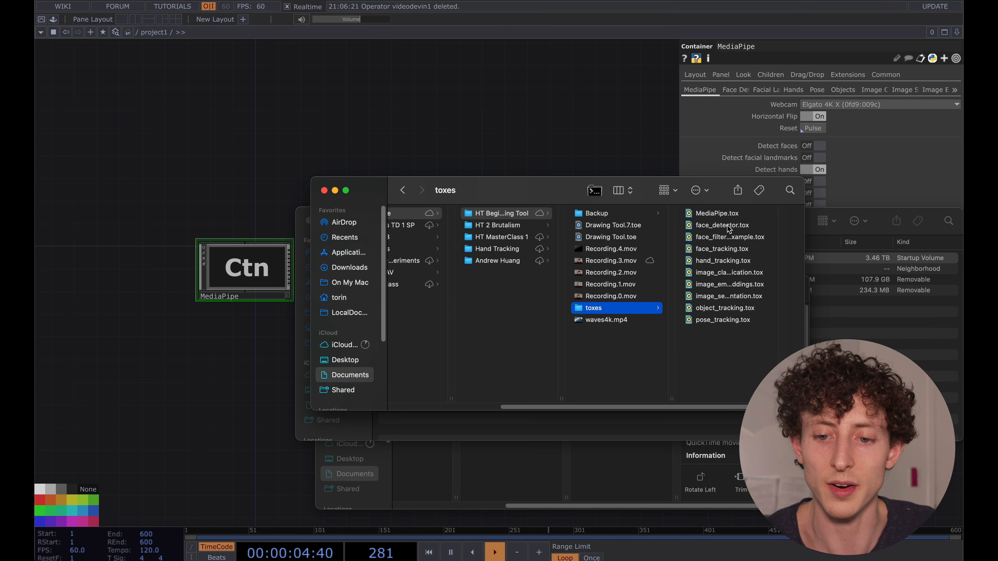
pyautogui.click(719, 214)
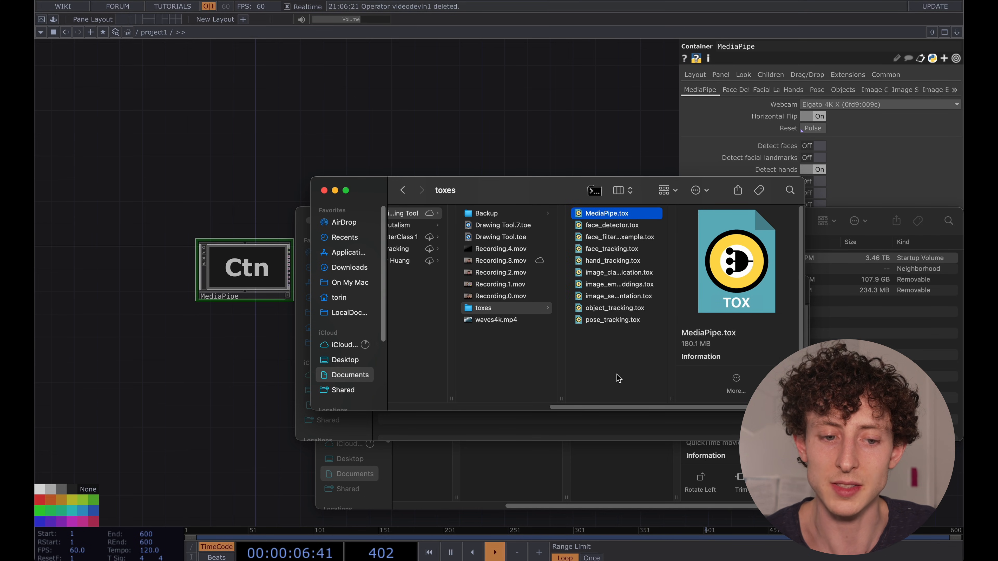
# Step: Move the downloaded clamp_math.tox into the project's toxes folder and select MediaPipe.tox
pyautogui.moveTo(874, 559)
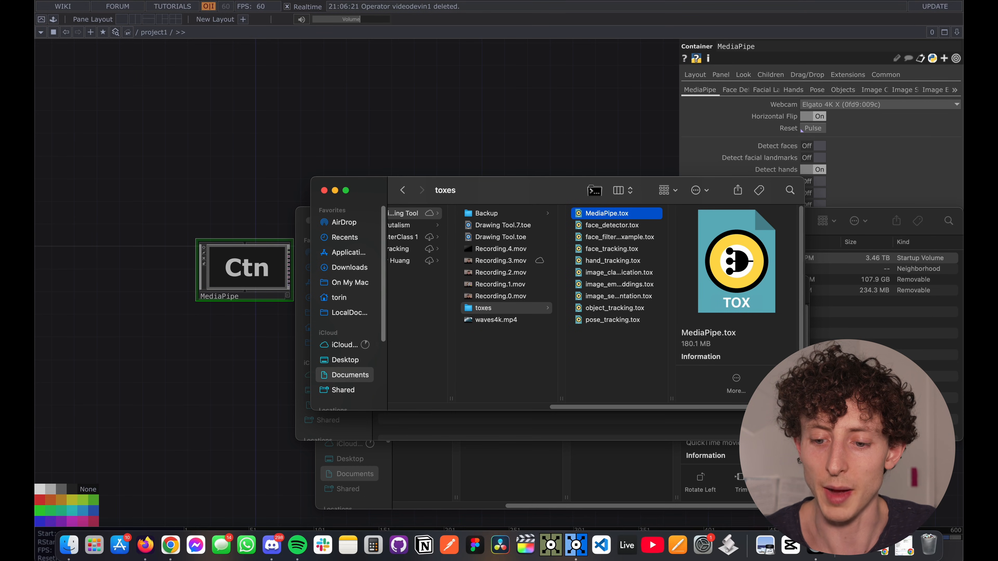
pyautogui.click(853, 546)
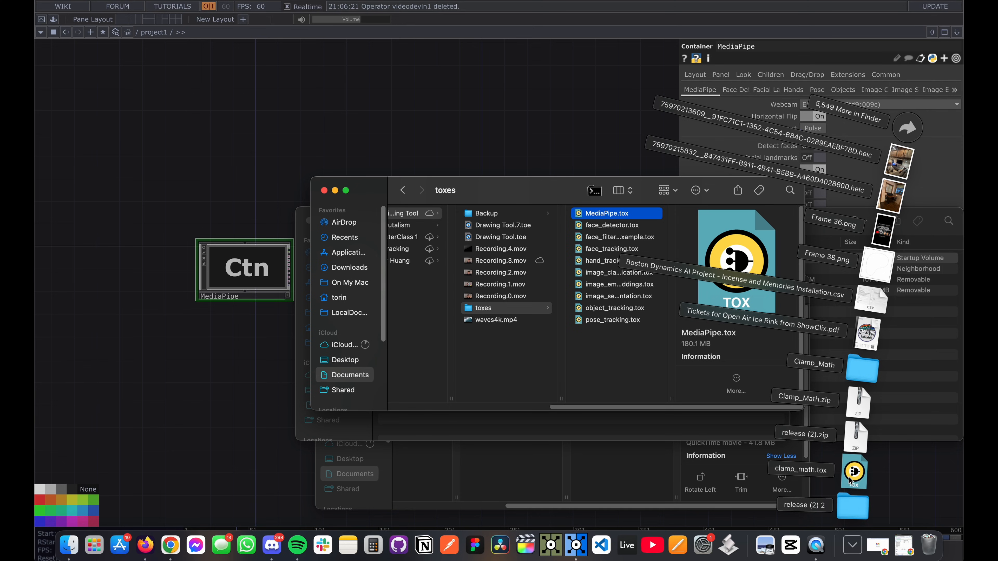
pyautogui.moveTo(848, 480); pyautogui.dragTo(629, 338)
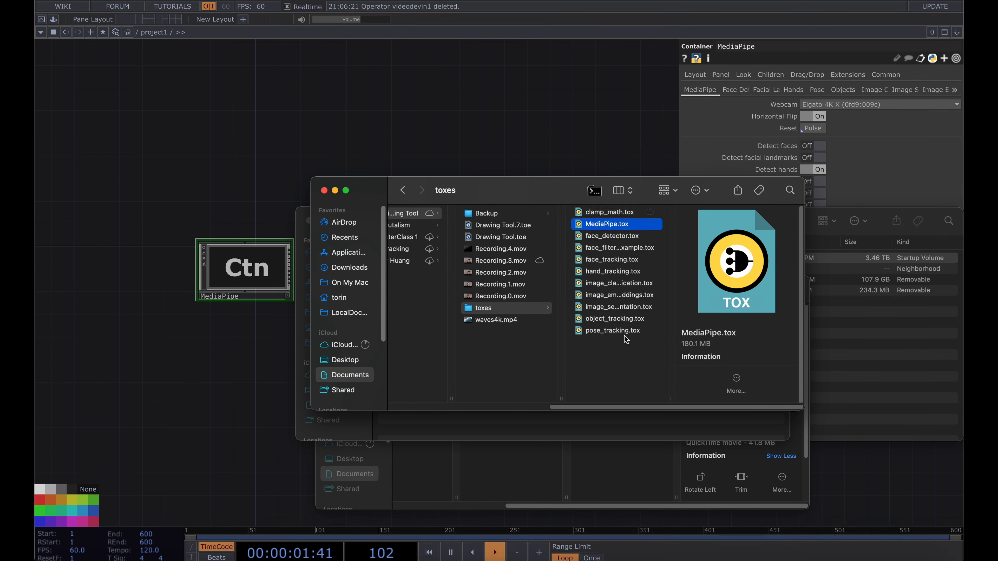
pyautogui.click(615, 227)
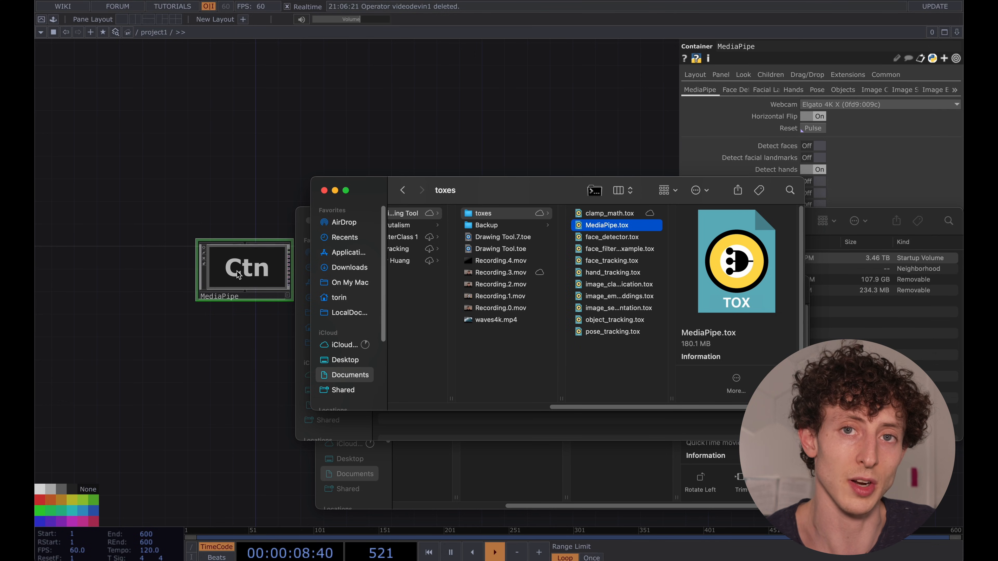
# Step: Return to the TouchDesigner network, make the MediaPipe container's viewer active and try its Show overlays option
pyautogui.click(253, 270)
pyautogui.scroll(5, 253, 268)
pyautogui.moveTo(311, 165); pyautogui.dragTo(409, 165)
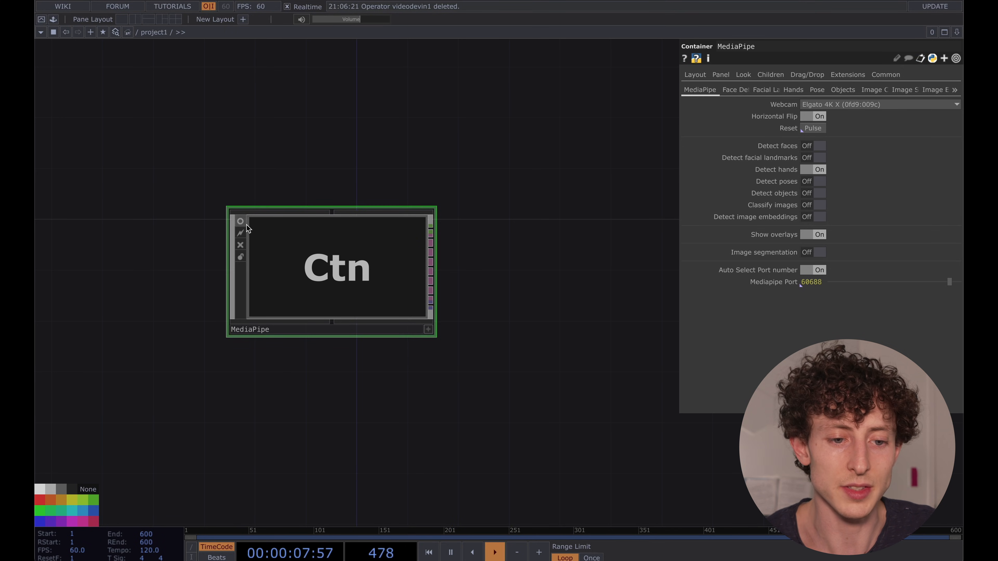
pyautogui.click(240, 220)
pyautogui.moveTo(274, 192); pyautogui.dragTo(374, 173)
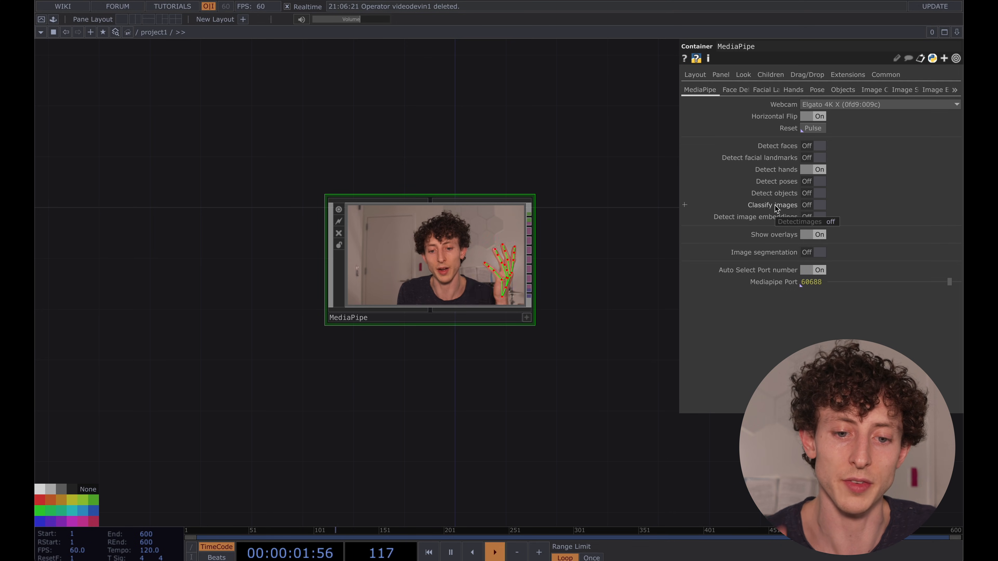
pyautogui.moveTo(615, 221); pyautogui.dragTo(583, 220)
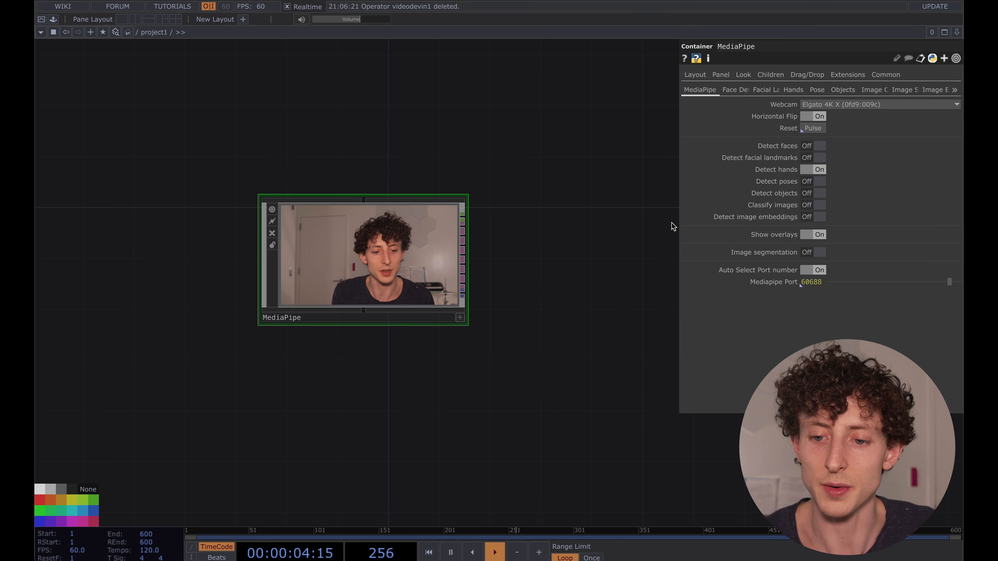
pyautogui.click(807, 236)
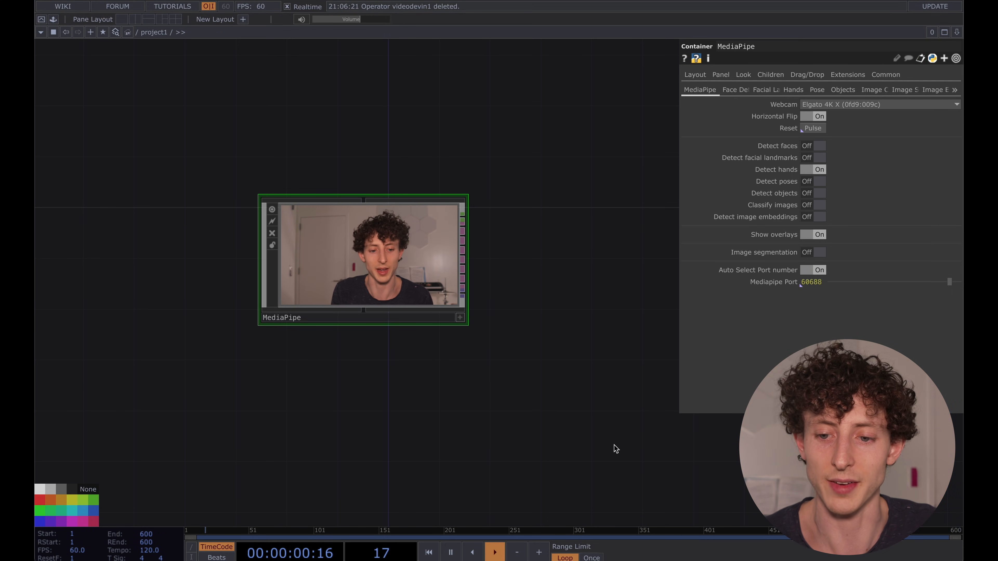
# Step: Bring up the Finder windows, close the "release (2) 2" one and load hand_tracking.tox from the project's toxes folder into the network
pyautogui.moveTo(803, 557)
pyautogui.click(855, 558)
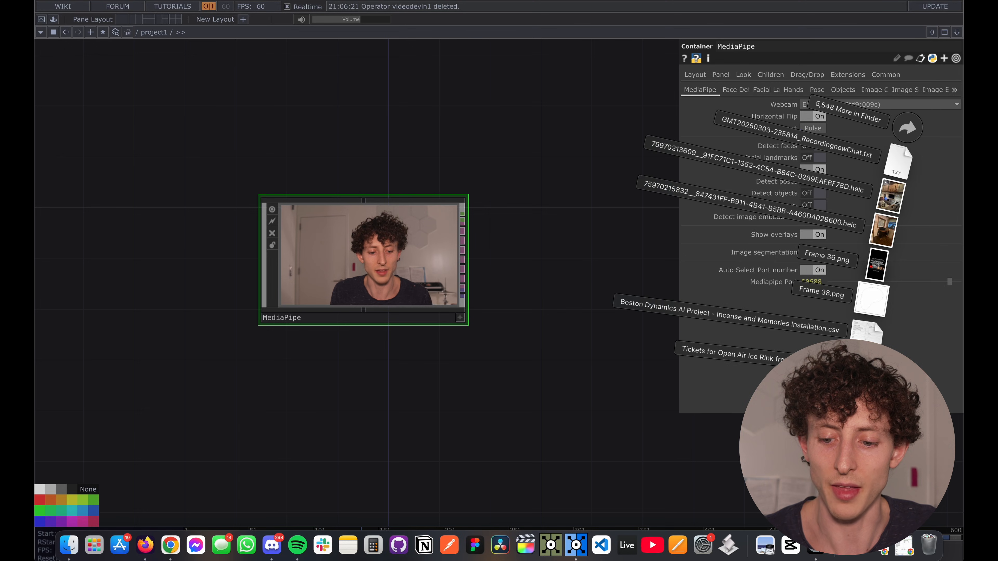
pyautogui.moveTo(488, 230); pyautogui.dragTo(488, 239)
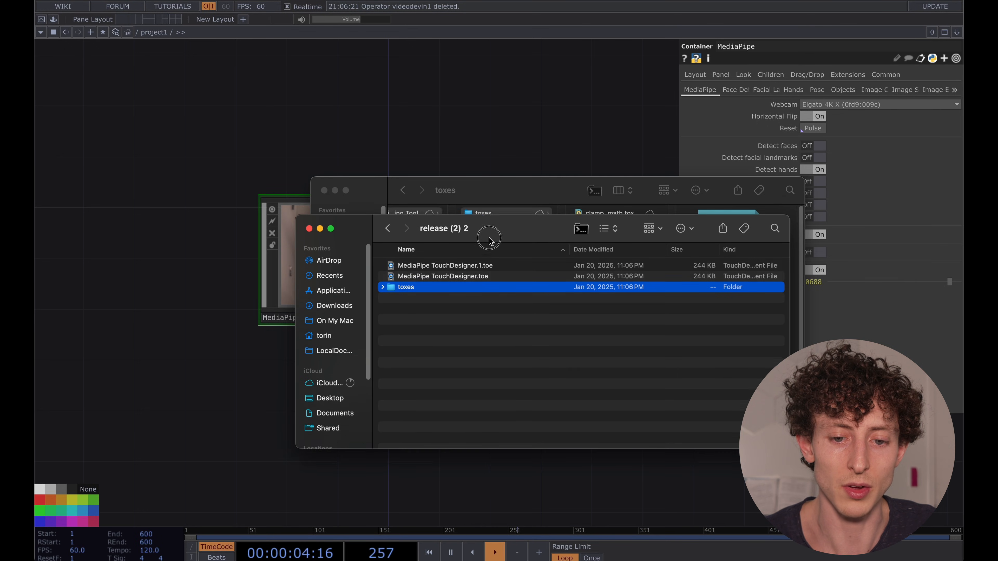
pyautogui.press('super+w')
pyautogui.click(614, 273)
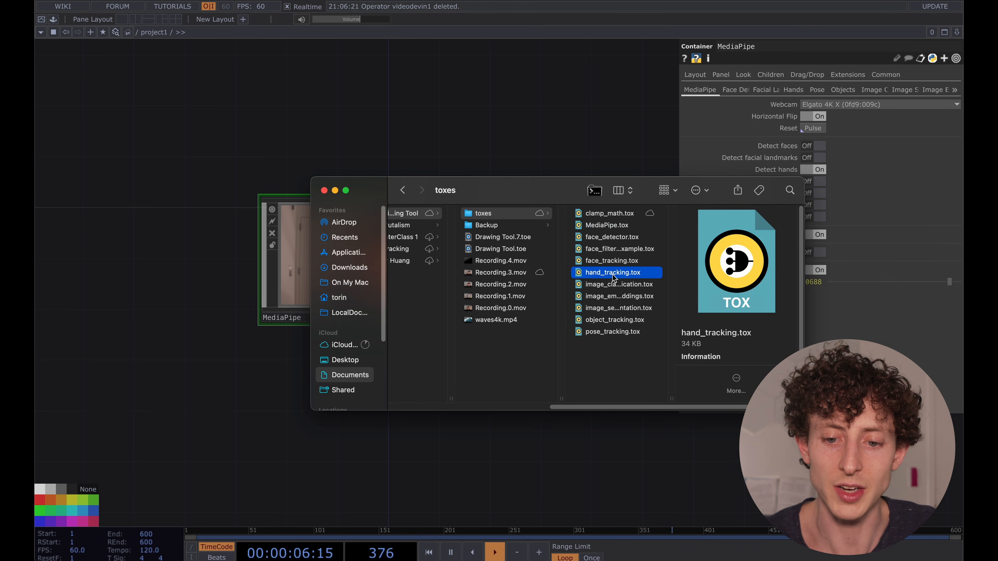
pyautogui.moveTo(617, 277); pyautogui.dragTo(579, 160)
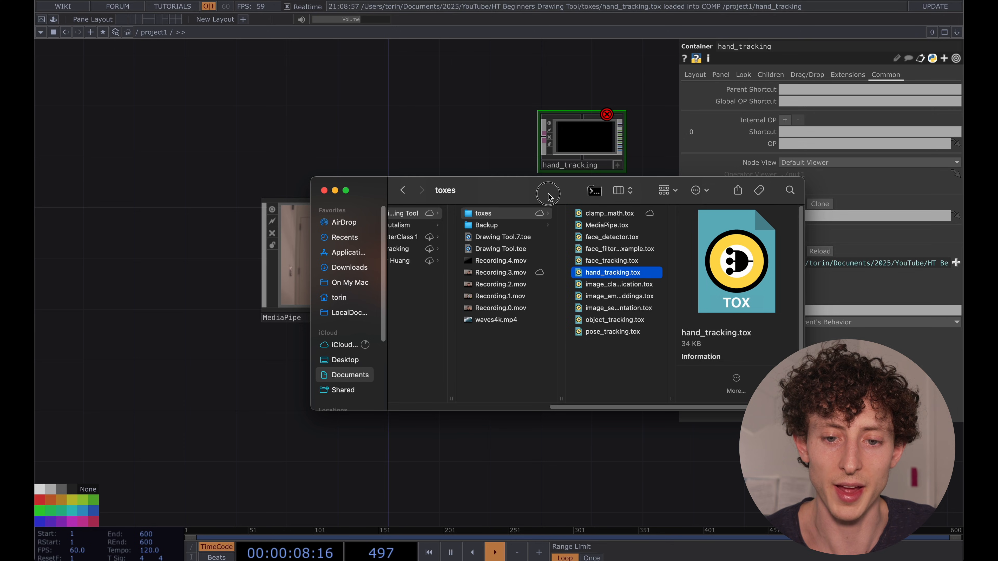
# Step: Load clamp_math.tox into the network and place hand_tracking between MediaPipe and clamp_math
pyautogui.moveTo(548, 196); pyautogui.dragTo(547, 313)
pyautogui.click(615, 342)
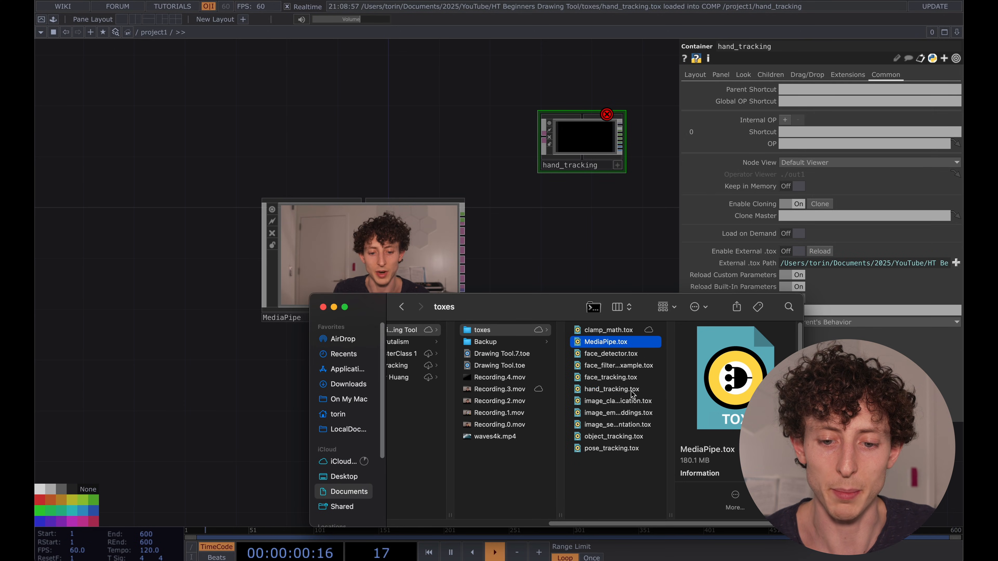
pyautogui.click(621, 331)
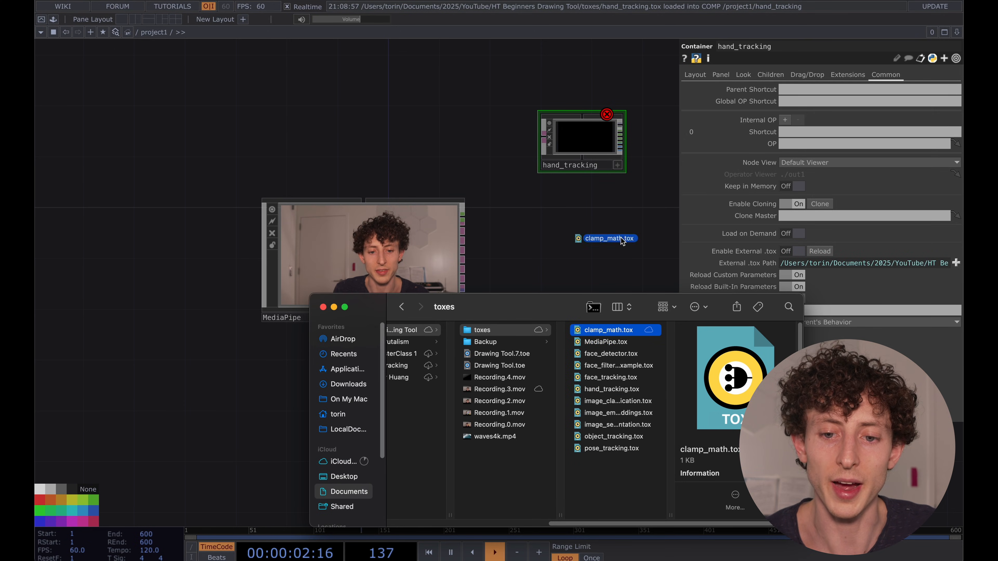
pyautogui.moveTo(622, 241); pyautogui.dragTo(707, 238)
pyautogui.moveTo(566, 146); pyautogui.dragTo(569, 250)
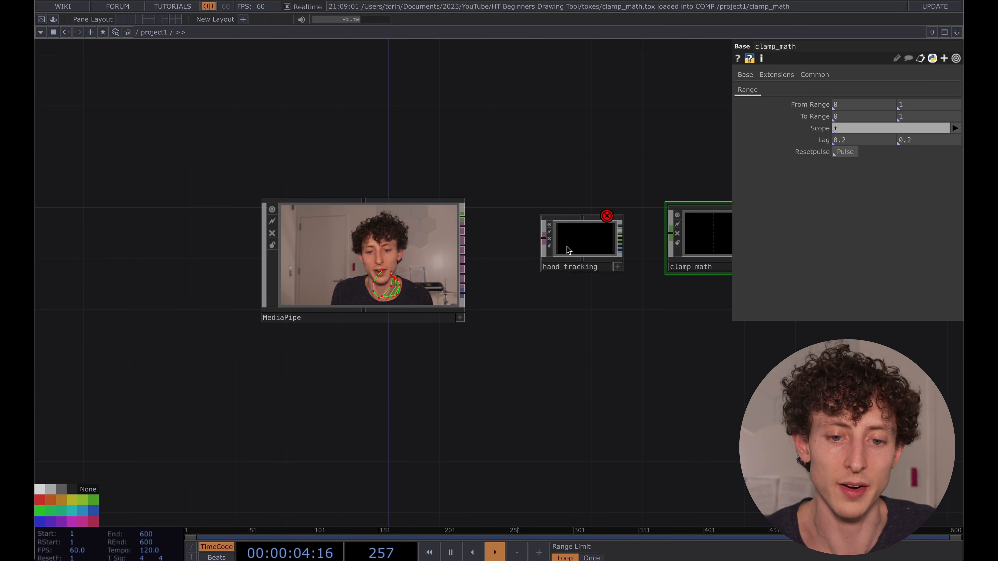
# Step: Move hand_tracking closer to MediaPipe and wire MediaPipe's hand data output into hand_tracking's first input
pyautogui.scroll(4, 484, 243)
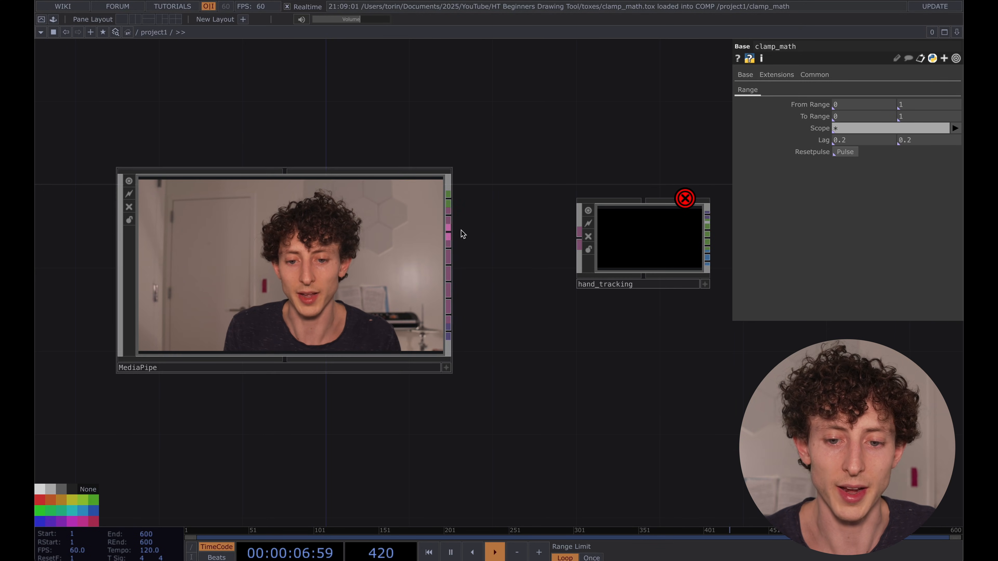
pyautogui.moveTo(624, 249); pyautogui.dragTo(582, 250)
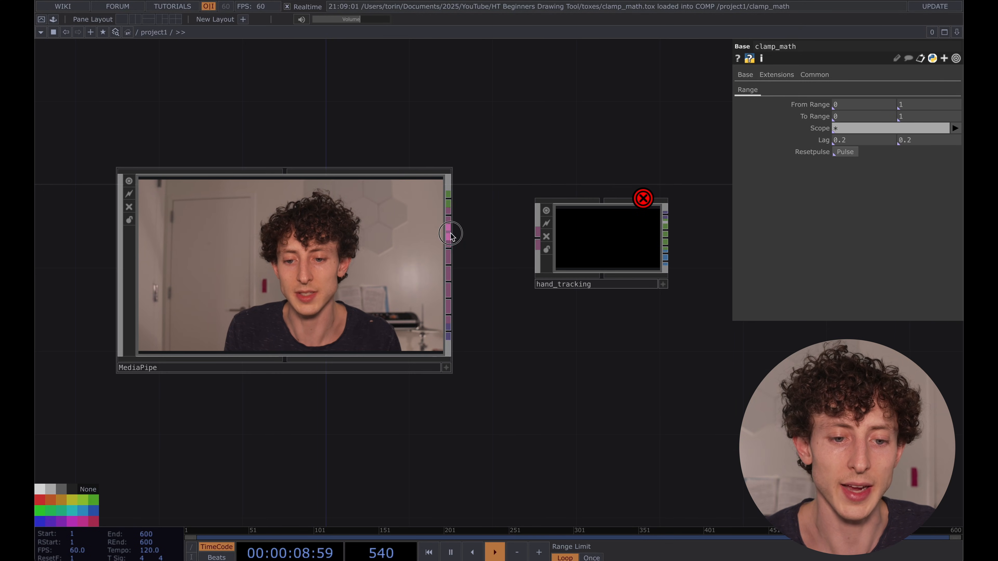
pyautogui.moveTo(451, 235); pyautogui.dragTo(533, 243)
pyautogui.click(449, 220)
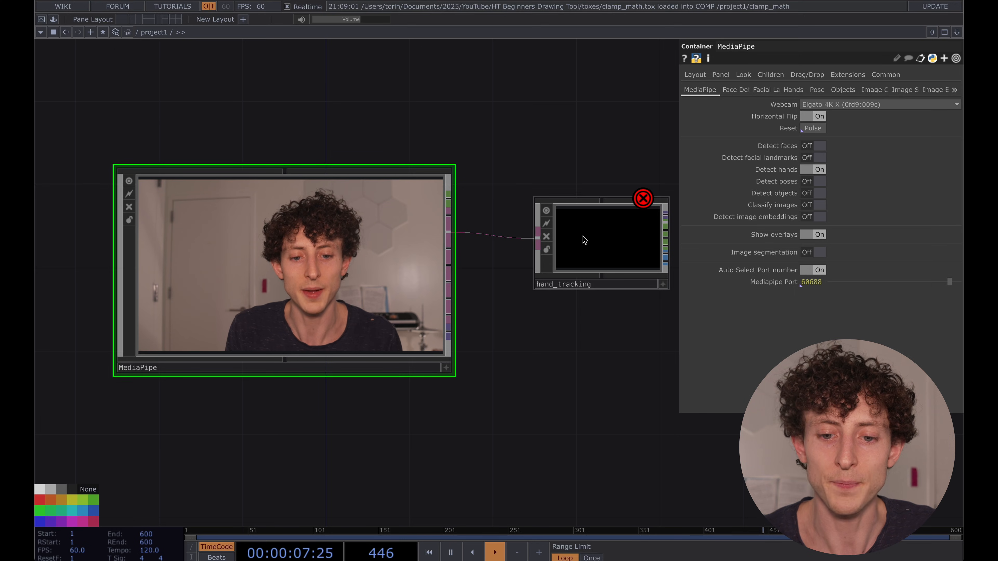
pyautogui.moveTo(561, 166); pyautogui.dragTo(459, 171)
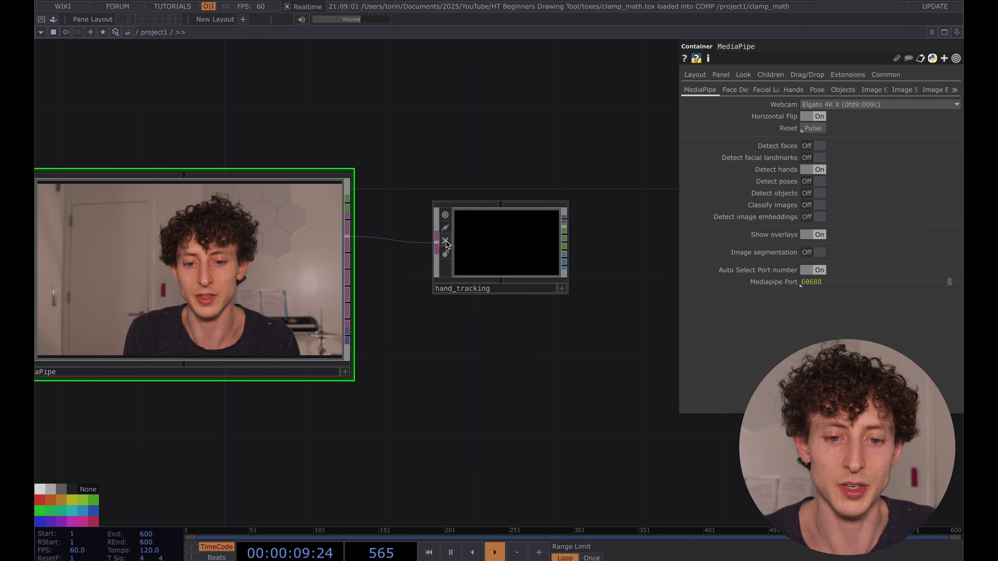
pyautogui.moveTo(523, 163); pyautogui.dragTo(492, 164)
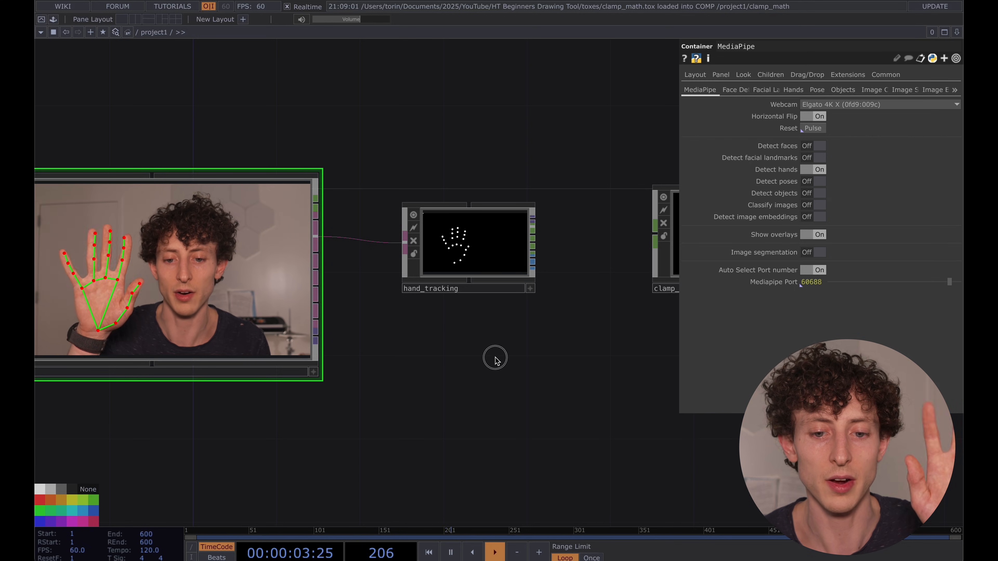
# Step: Select the clamp_math component and look over its range, scope and lag parameters
pyautogui.moveTo(495, 358); pyautogui.dragTo(444, 363)
pyautogui.moveTo(483, 286); pyautogui.dragTo(435, 328)
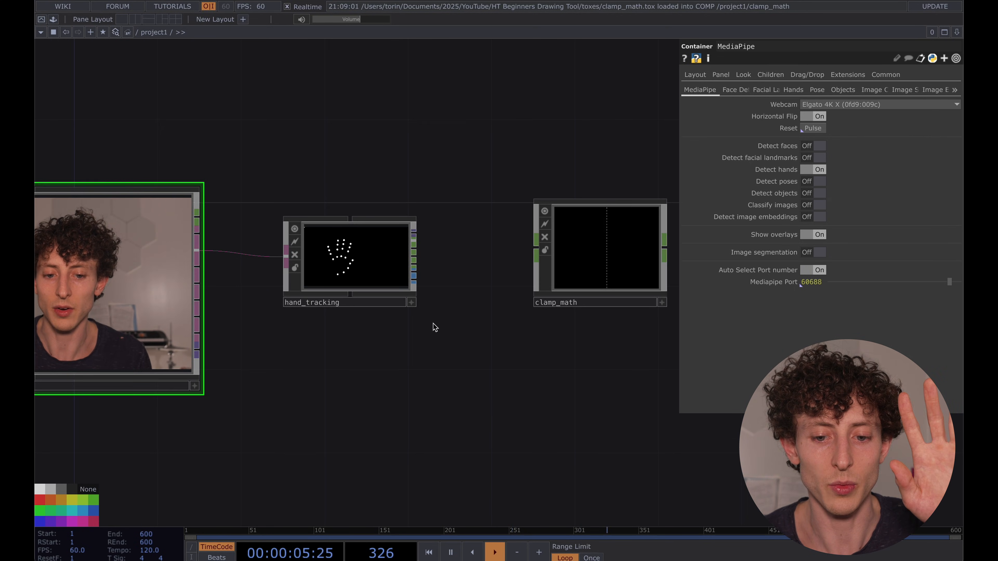
pyautogui.scroll(-1, 435, 327)
pyautogui.click(540, 261)
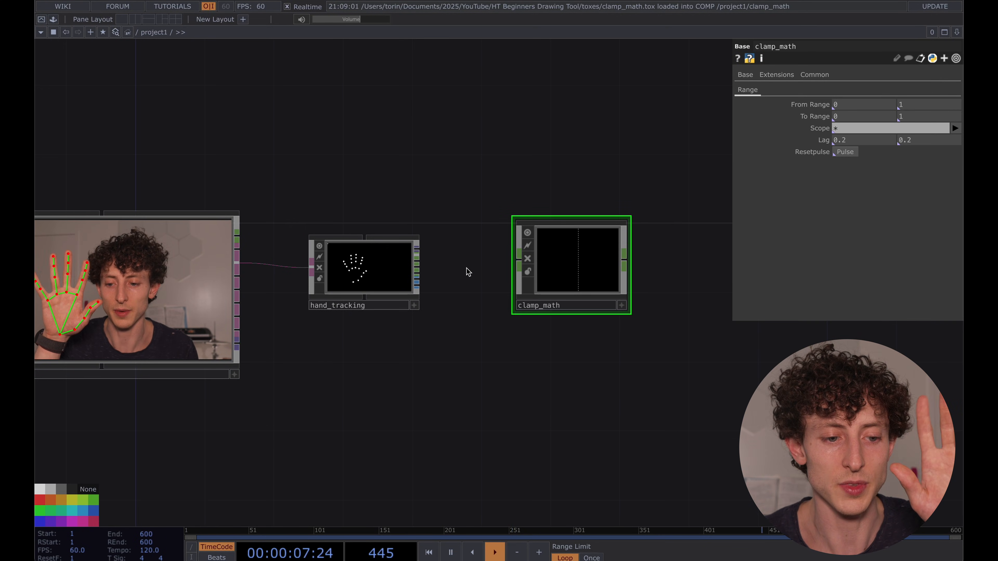
pyautogui.scroll(2, 448, 272)
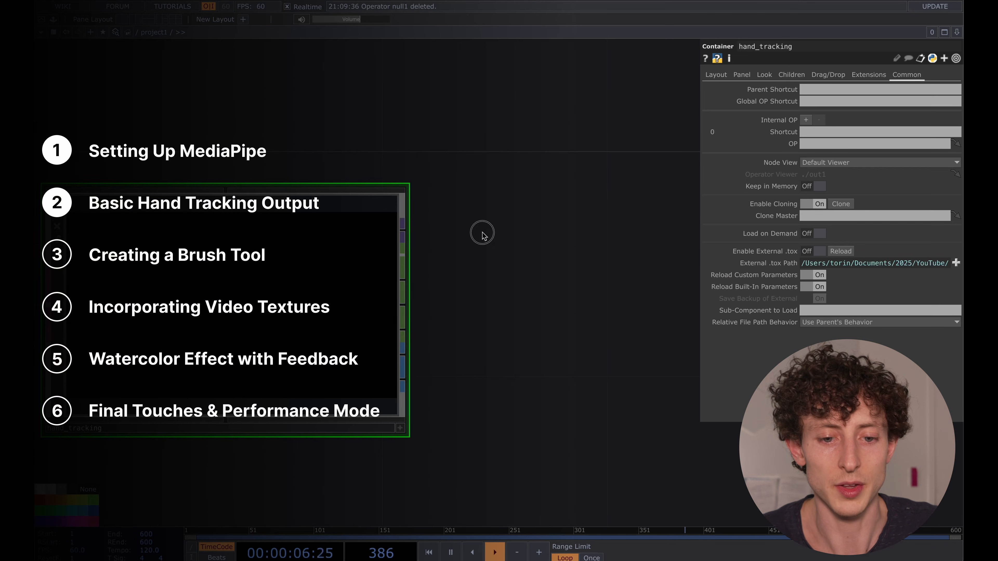
# Step: Preview hand_tracking's landmark image with a temporary Null TOP on its first image output, and delete that Null
pyautogui.rightClick(403, 236)
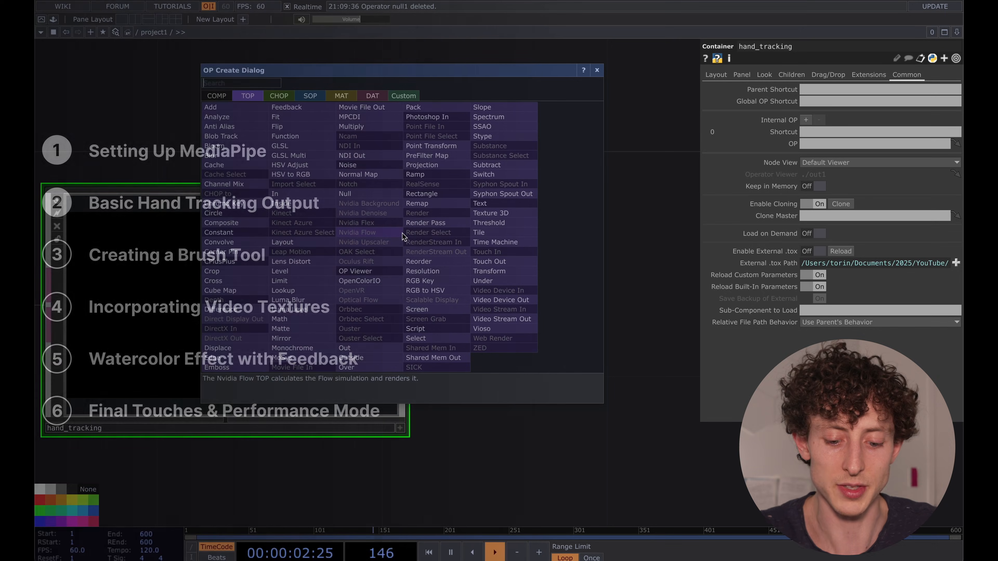
pyautogui.write('nul')
pyautogui.click(367, 194)
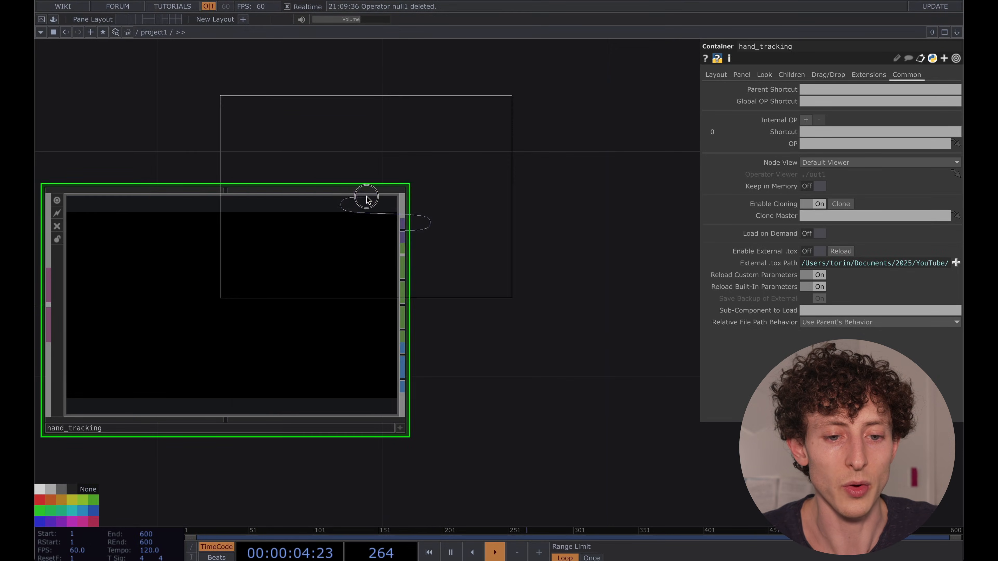
pyautogui.click(641, 219)
pyautogui.moveTo(587, 356); pyautogui.dragTo(512, 357)
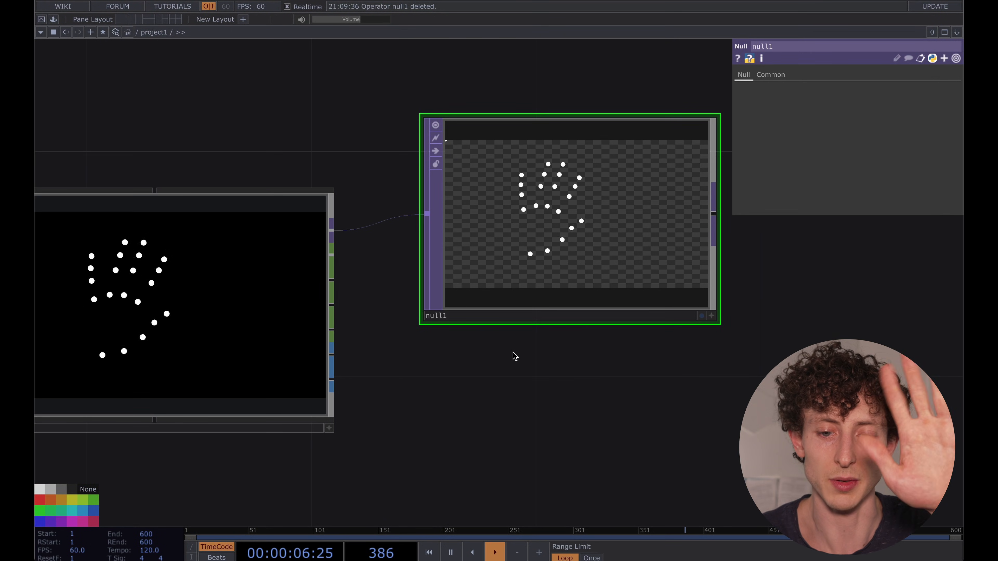
pyautogui.scroll(-3, 512, 354)
pyautogui.scroll(-3, 530, 346)
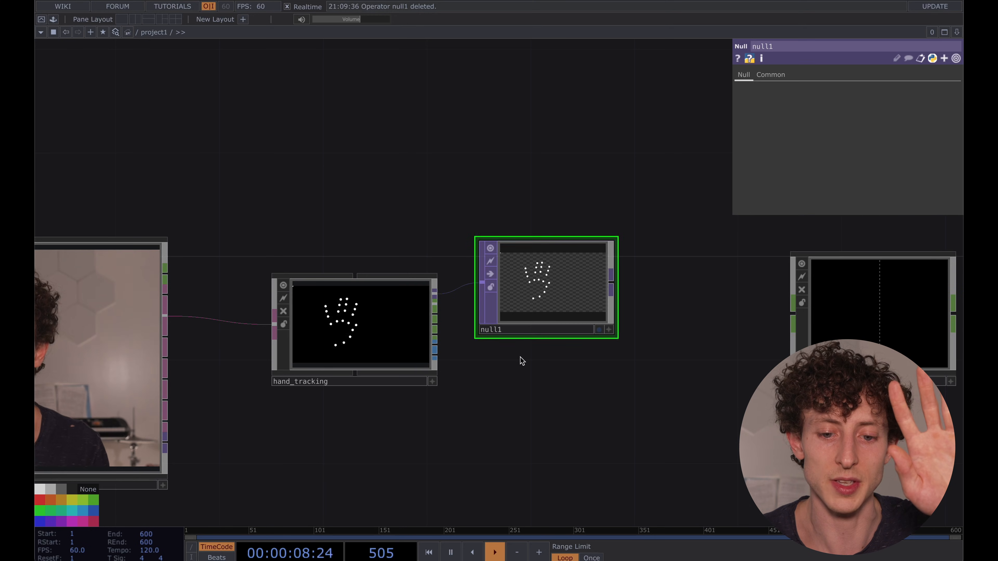
pyautogui.press('Delete')
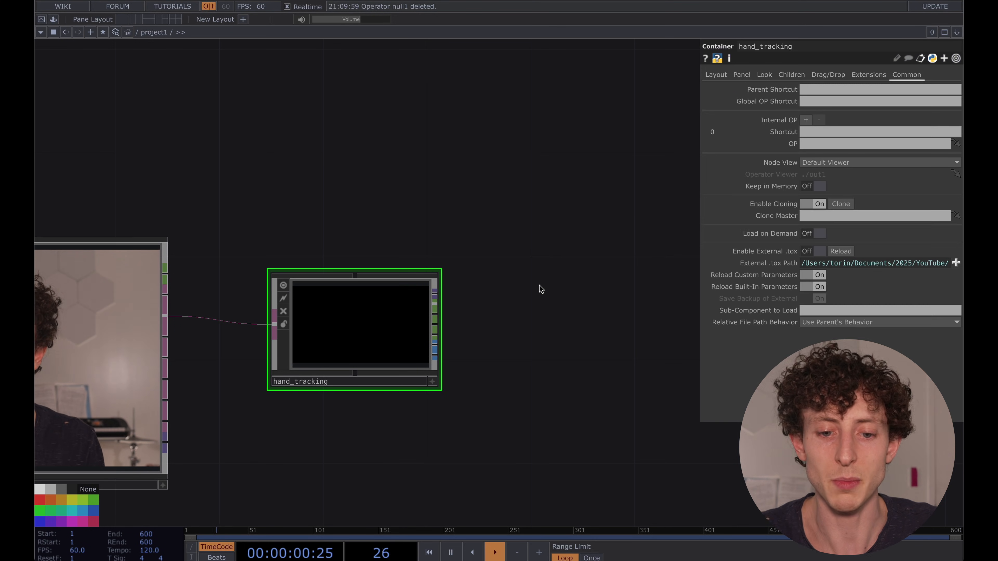
# Step: Add an Over TOP fed by hand_tracking's landmark image output and place it beside hand_tracking
pyautogui.moveTo(541, 290); pyautogui.dragTo(520, 293)
pyautogui.press('Tab')
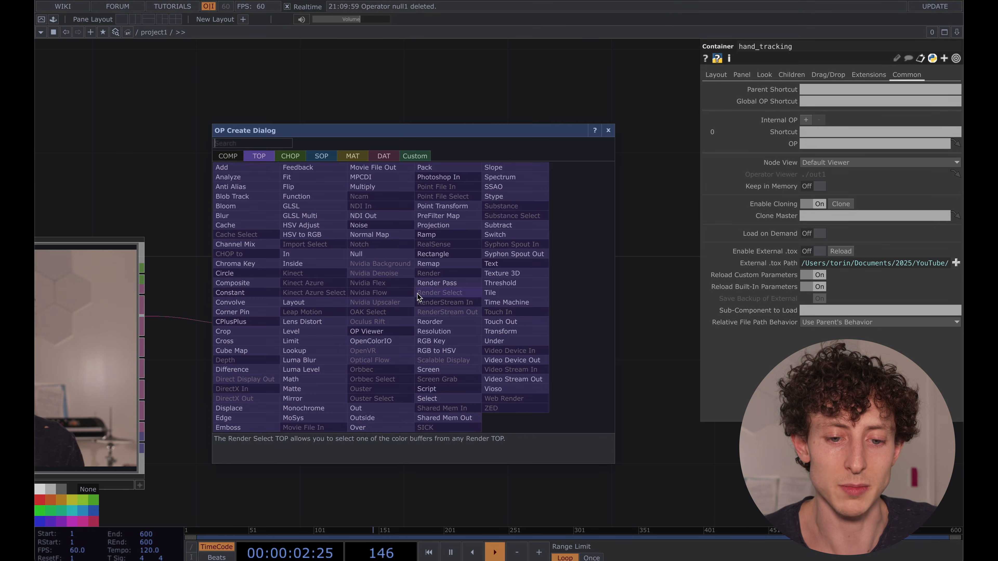
pyautogui.write('over')
pyautogui.press('Return')
pyautogui.click(503, 313)
pyautogui.moveTo(503, 313); pyautogui.dragTo(554, 314)
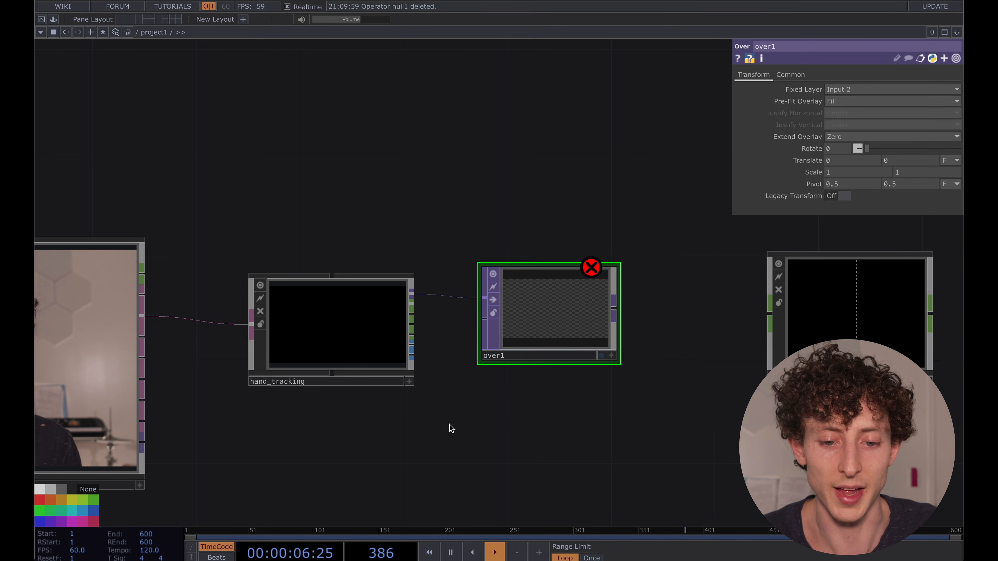
# Step: Wire MediaPipe's camera image output into the Over TOP's second input
pyautogui.moveTo(419, 450); pyautogui.dragTo(447, 365)
pyautogui.hscroll(-5, 414, 350)
pyautogui.click(199, 253)
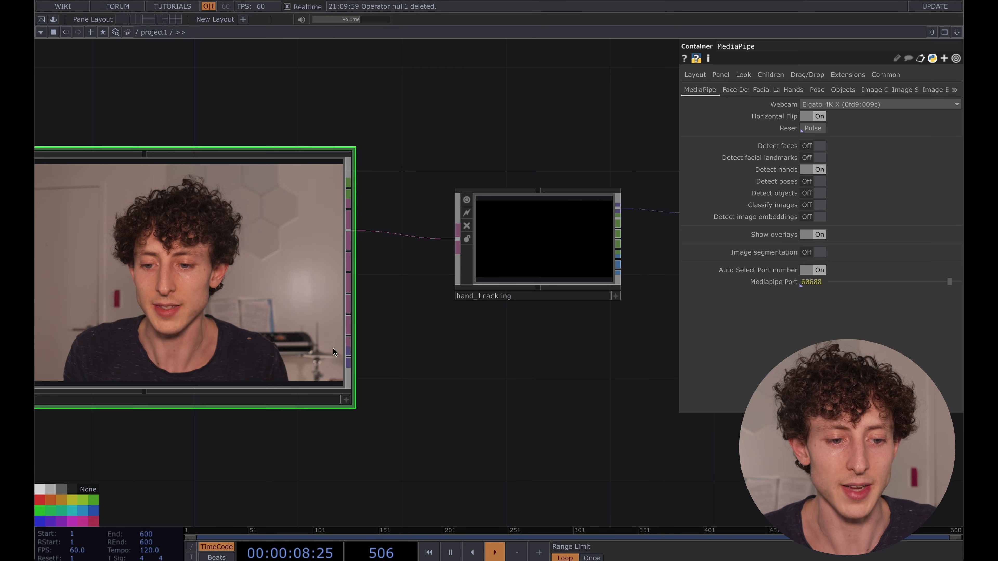
pyautogui.hscroll(2, 413, 360)
pyautogui.scroll(-3, 424, 367)
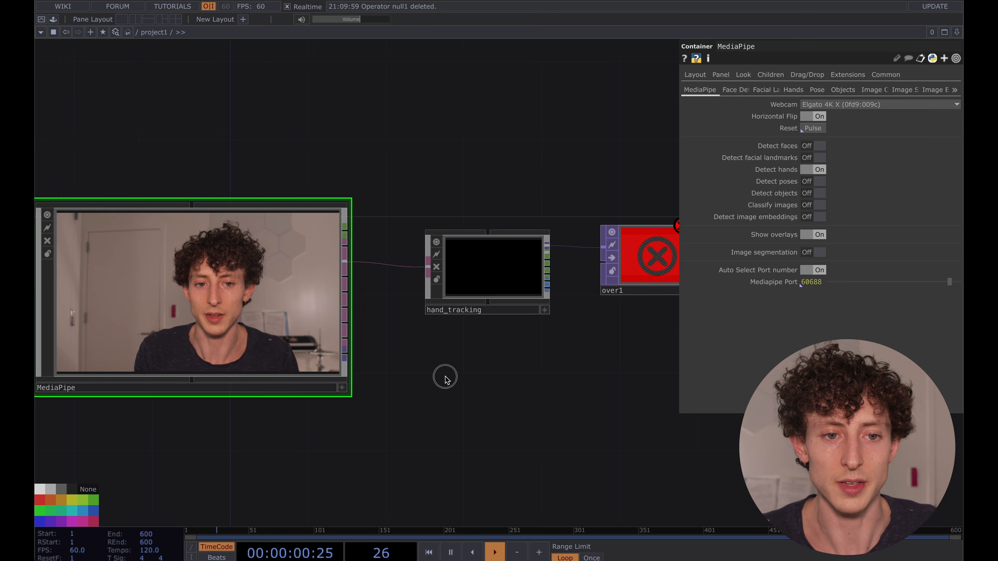
pyautogui.hscroll(3, 413, 377)
pyautogui.moveTo(289, 359); pyautogui.dragTo(558, 270)
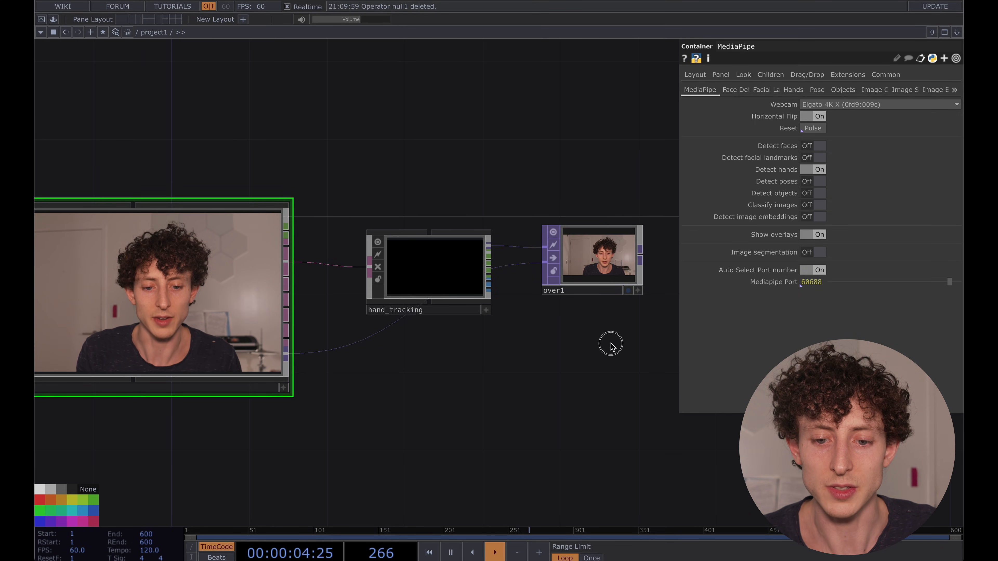
# Step: Compare the composited landmarks with the MediaPipe view and turn off MediaPipe's Show overlays option
pyautogui.hscroll(2, 510, 309)
pyautogui.scroll(5, 508, 306)
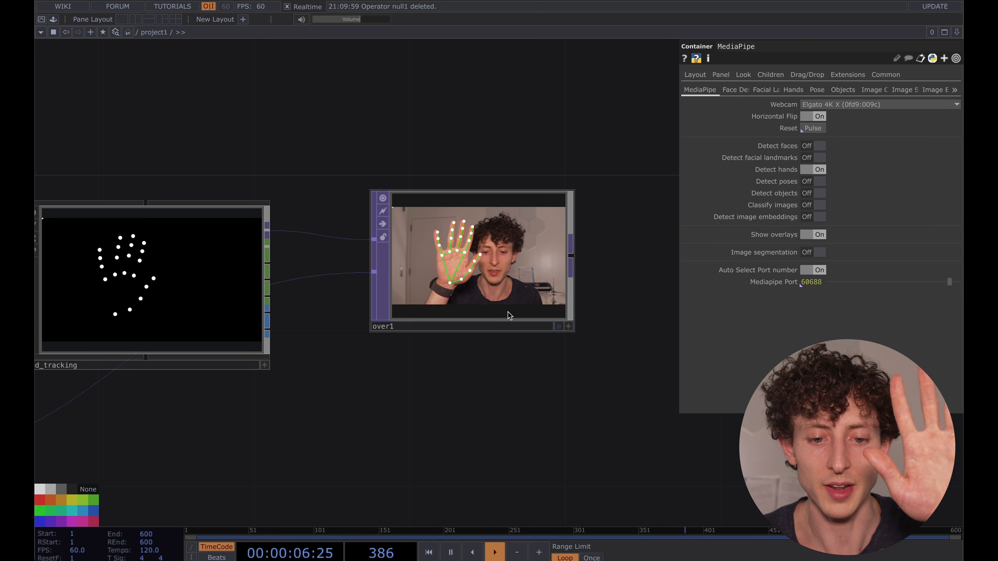
pyautogui.scroll(-3, 452, 350)
pyautogui.hscroll(-3, 511, 366)
pyautogui.hscroll(-1, 567, 375)
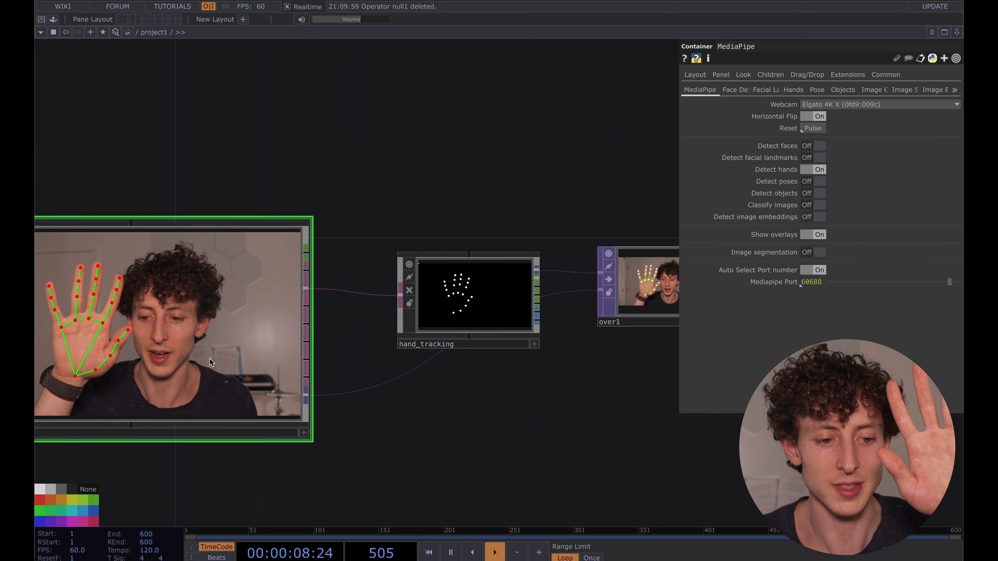
pyautogui.click(819, 235)
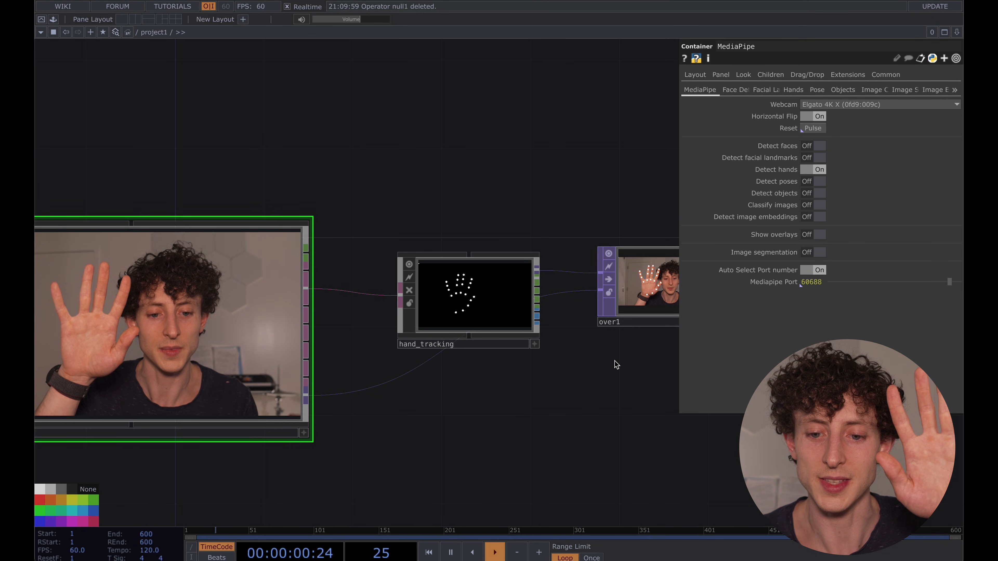
# Step: Check the landmark dots over the camera image in the Over TOP, and delete that operator
pyautogui.hscroll(2, 550, 378)
pyautogui.scroll(5, 492, 392)
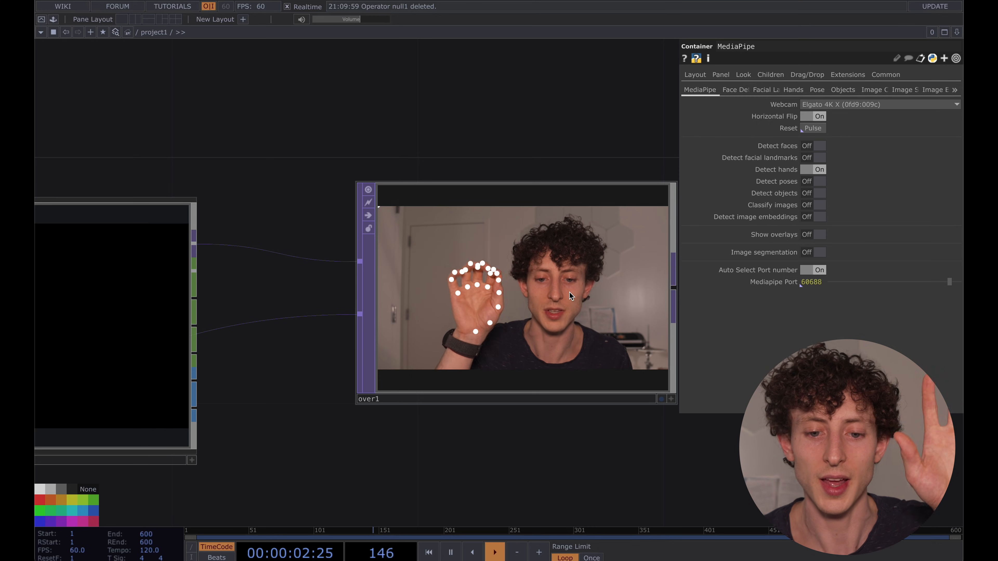
pyautogui.scroll(-2, 569, 292)
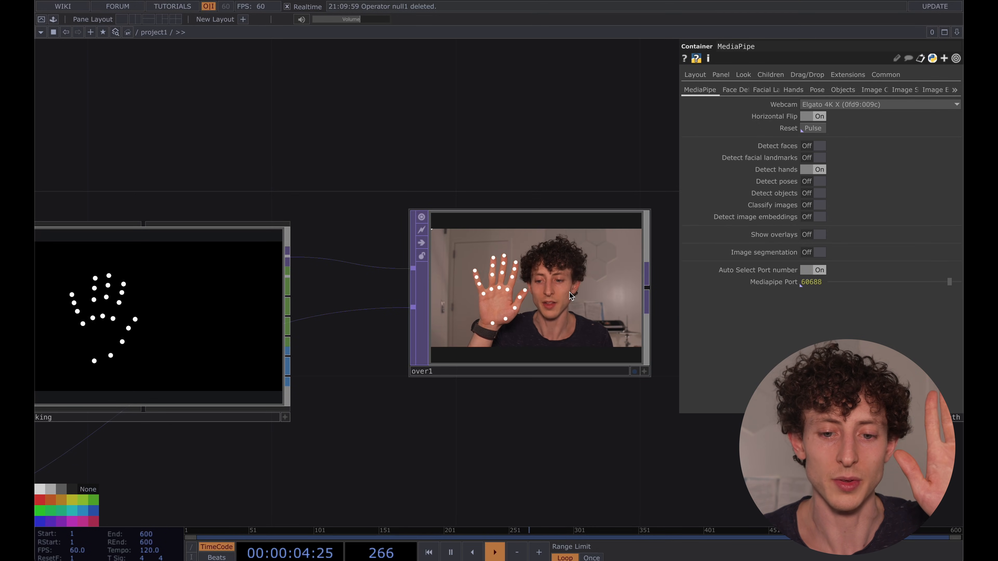
pyautogui.scroll(-2, 568, 276)
pyautogui.click(562, 248)
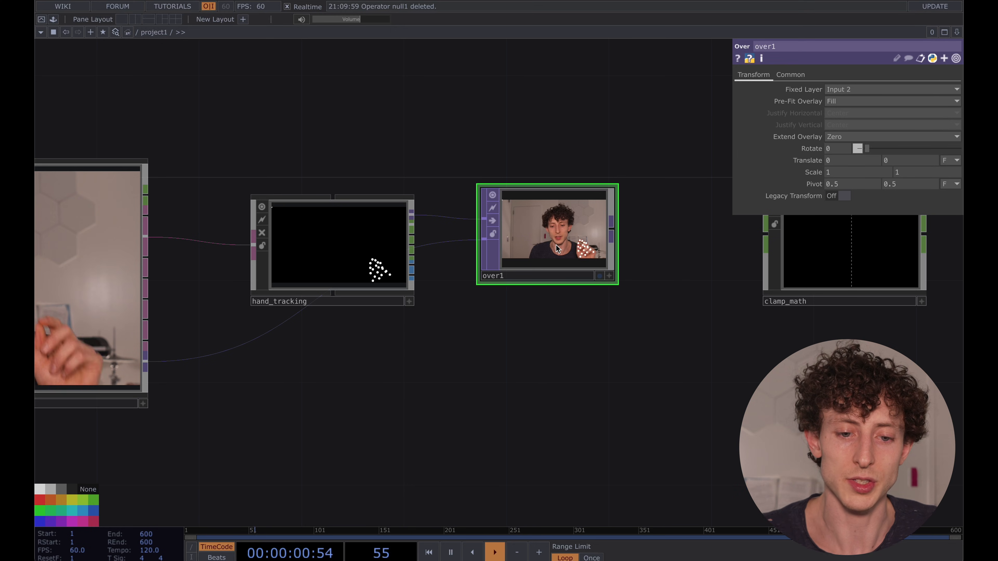
pyautogui.press('Delete')
# Step: Add a Null TOP to MediaPipe's camera image output and place it below hand_tracking
pyautogui.moveTo(552, 160); pyautogui.dragTo(516, 152)
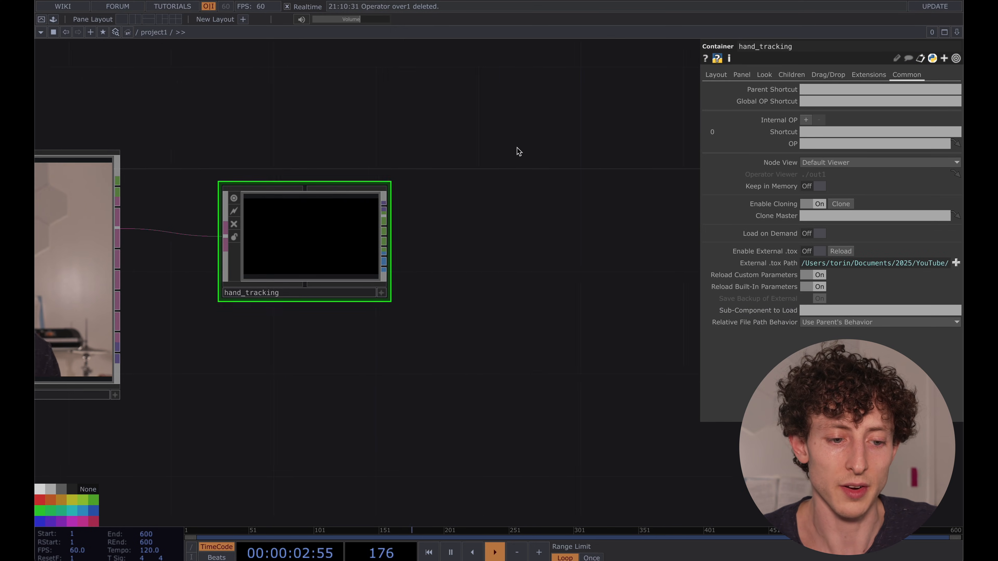
pyautogui.scroll(-1, 444, 193)
pyautogui.rightClick(147, 332)
pyautogui.write('nu')
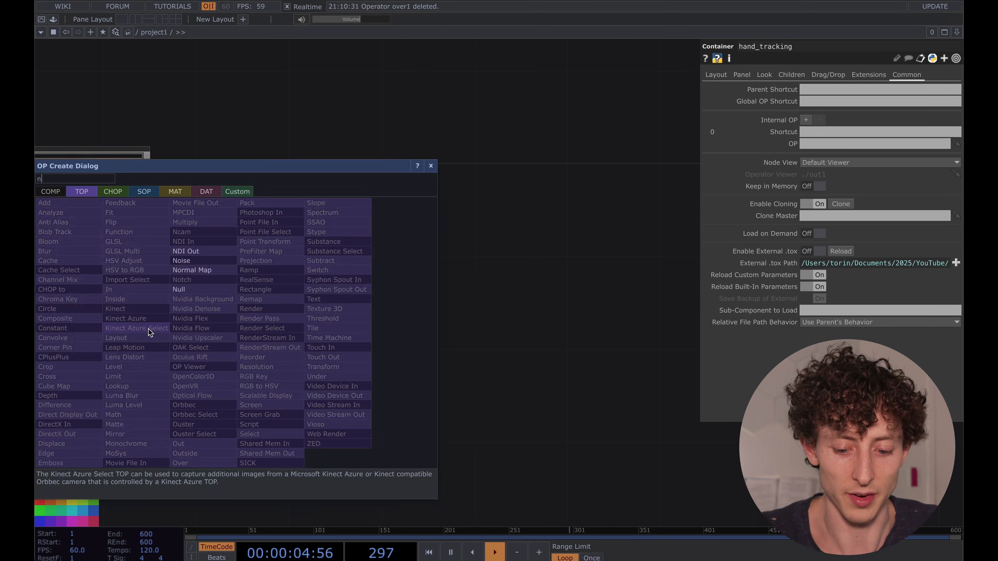
pyautogui.press('Return')
pyautogui.click(348, 369)
pyautogui.moveTo(449, 303); pyautogui.dragTo(445, 336)
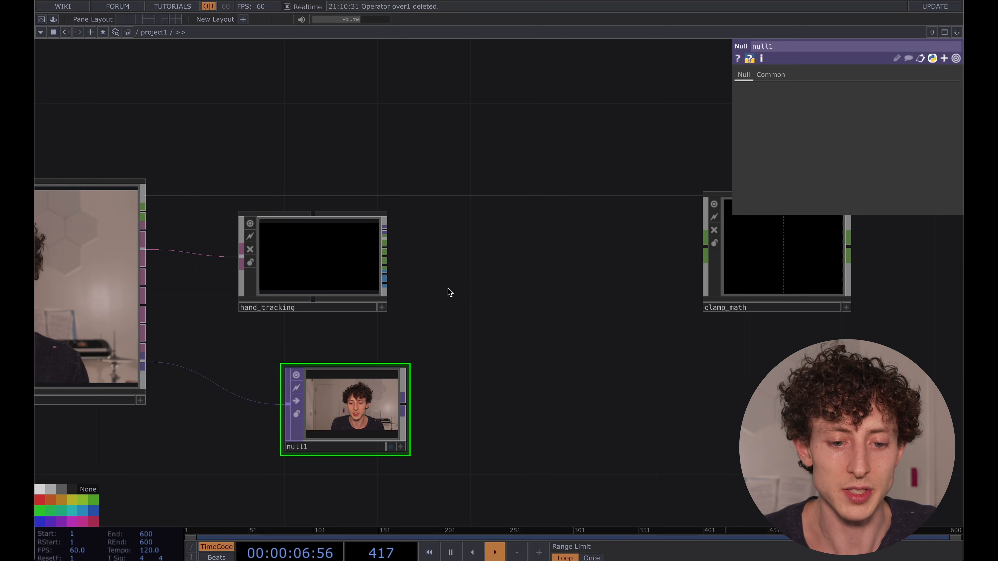
pyautogui.scroll(3, 448, 292)
pyautogui.moveTo(493, 263); pyautogui.dragTo(522, 263)
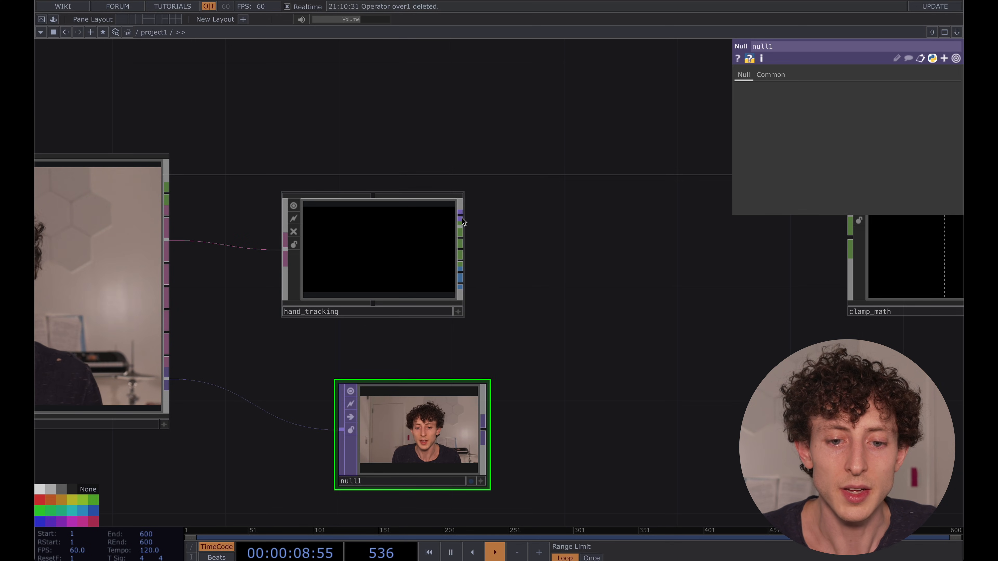
# Step: Add a Null CHOP to hand_tracking's first CHOP output and place it beside that component
pyautogui.scroll(2, 462, 229)
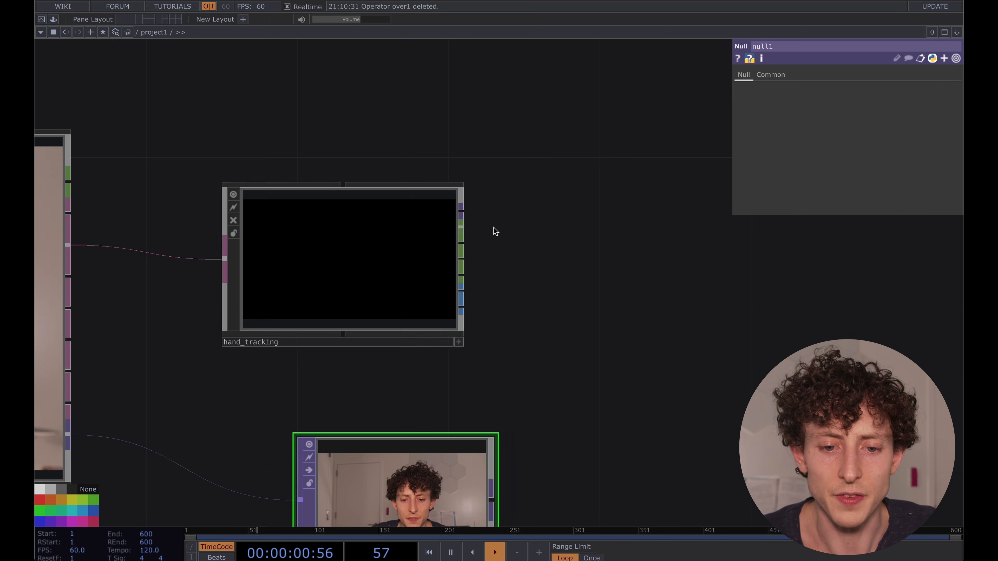
pyautogui.rightClick(462, 229)
pyautogui.write('nu')
pyautogui.press('Return')
pyautogui.click(462, 229)
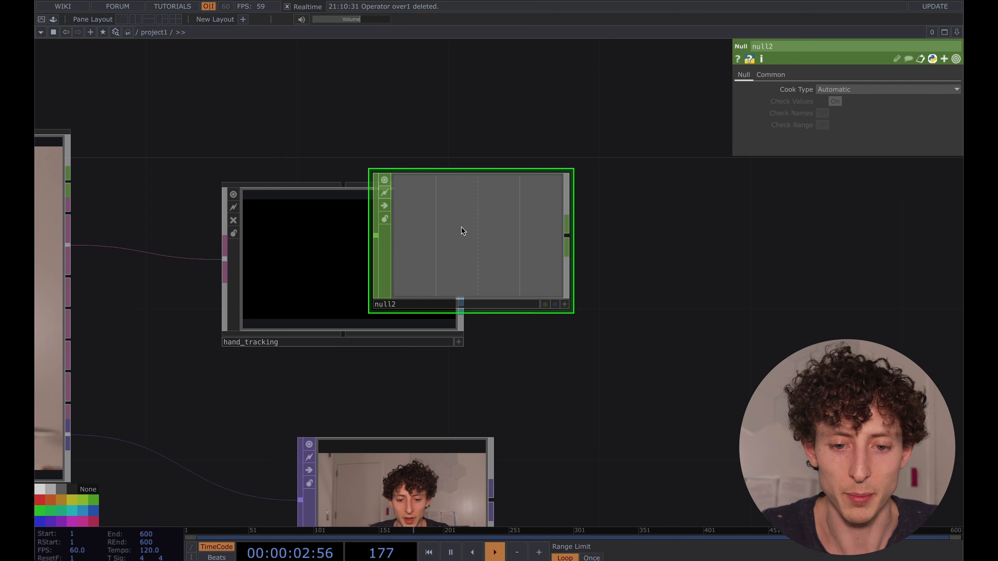
pyautogui.moveTo(462, 229); pyautogui.dragTo(556, 228)
pyautogui.moveTo(771, 221); pyautogui.dragTo(700, 222)
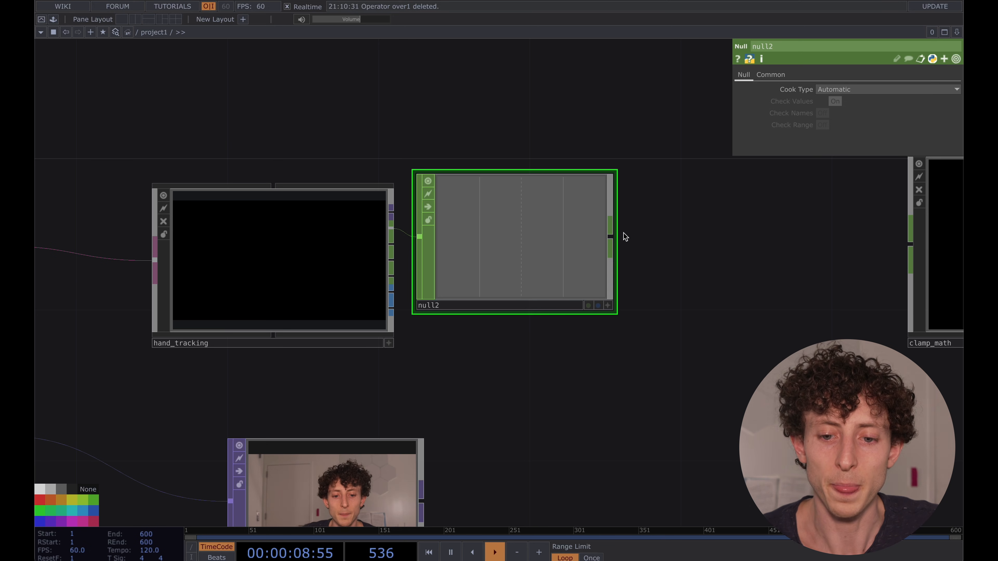
# Step: Add a Select CHOP after hand_tracking's Null CHOP and set its Channel Names to h1:index_finger_tip:x
pyautogui.rightClick(610, 235)
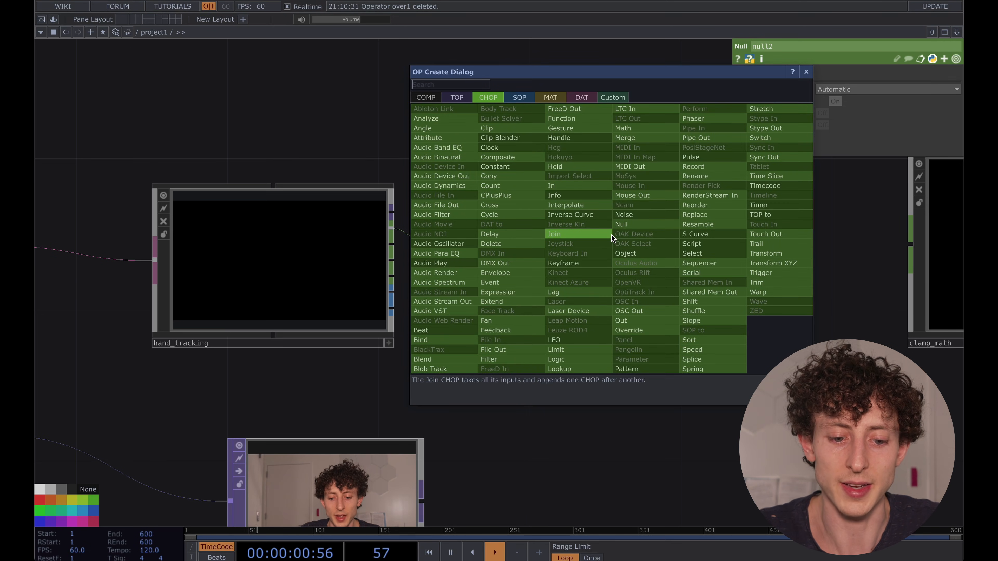
pyautogui.click(709, 251)
pyautogui.click(732, 247)
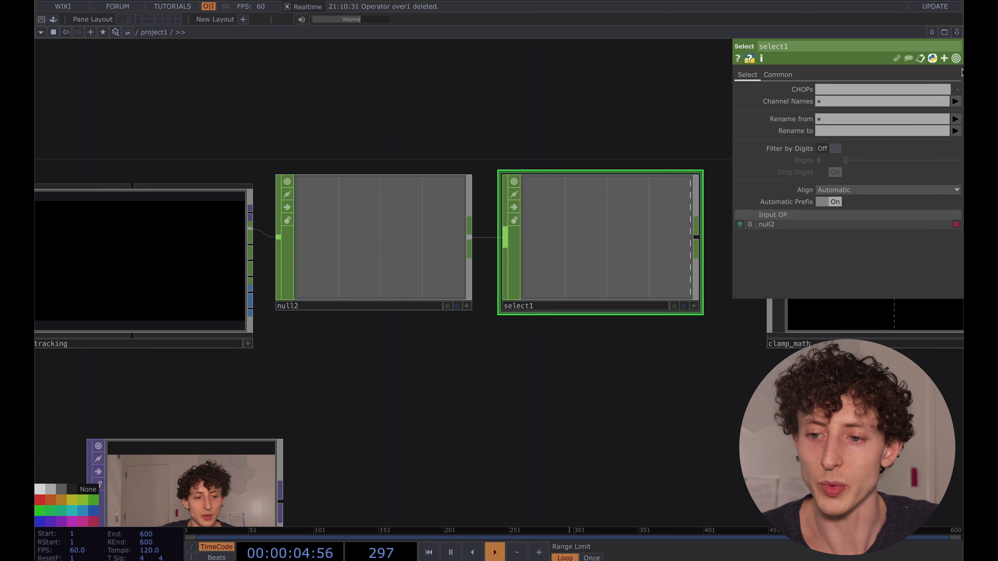
pyautogui.click(955, 102)
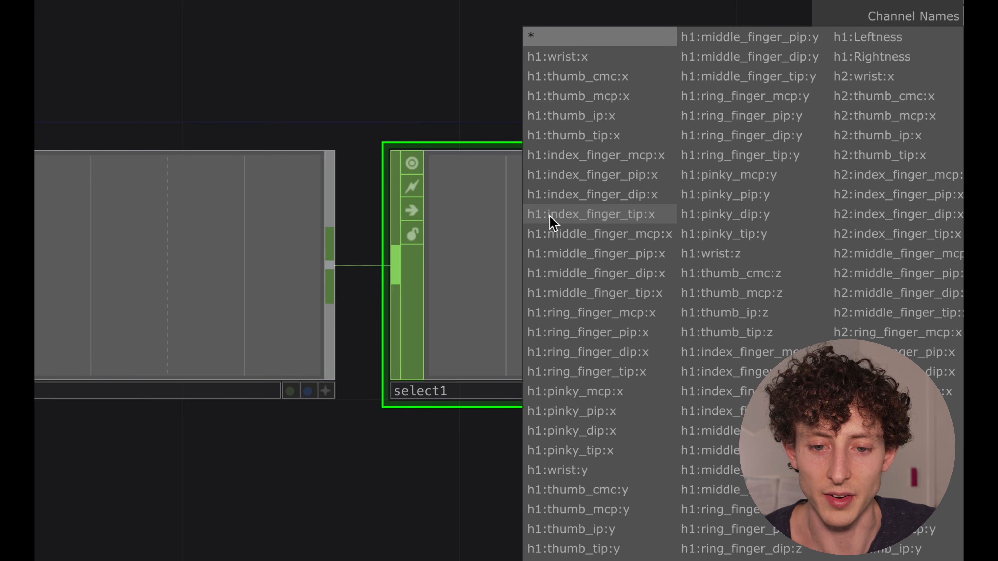
pyautogui.click(550, 215)
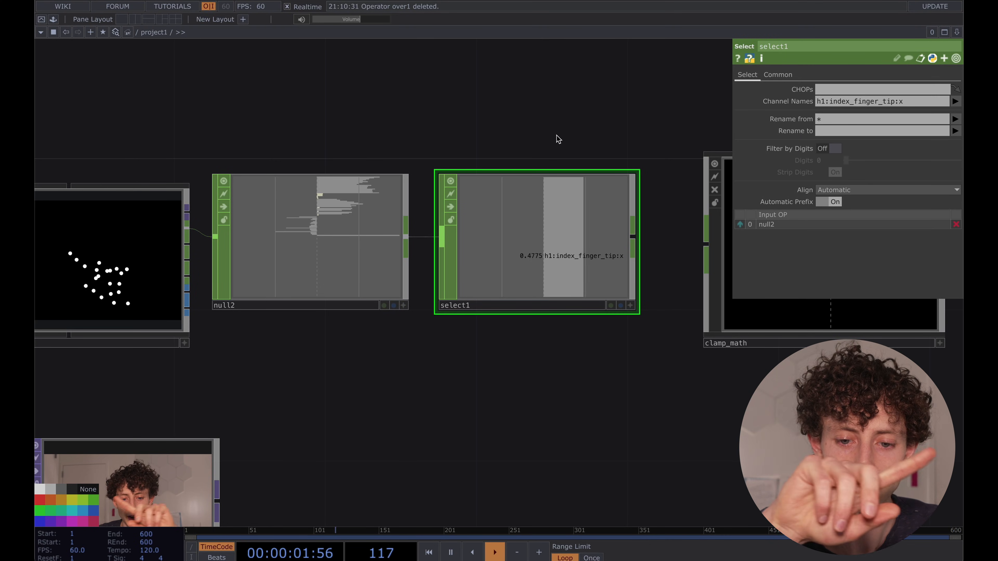
# Step: Extend the Select CHOP's Channel Names with a second entry, h1:index_finger_tip:y
pyautogui.scroll(-1, 557, 140)
pyautogui.scroll(-1, 564, 135)
pyautogui.moveTo(924, 101); pyautogui.dragTo(825, 101)
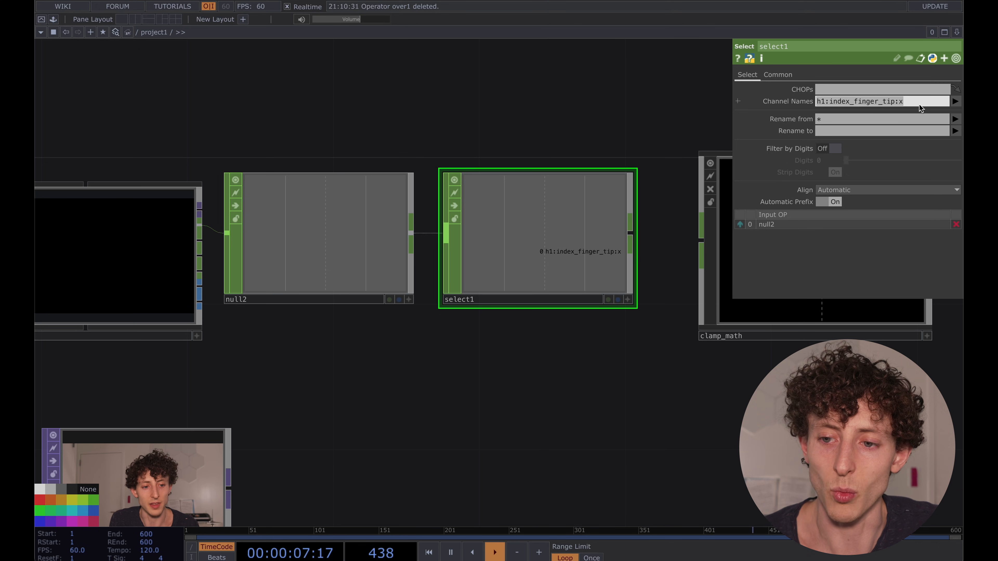
pyautogui.click(918, 102)
pyautogui.click(954, 102)
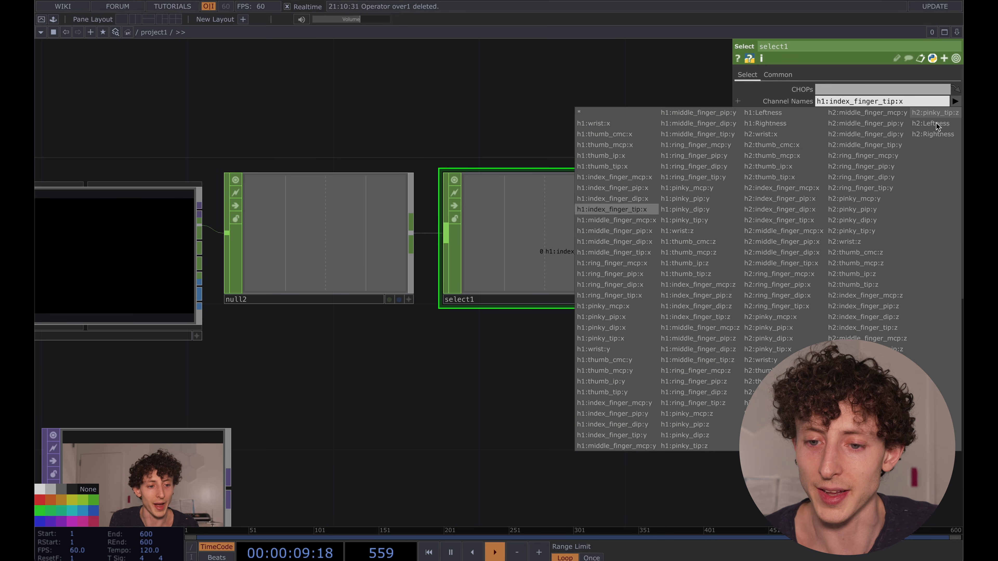
pyautogui.click(920, 102)
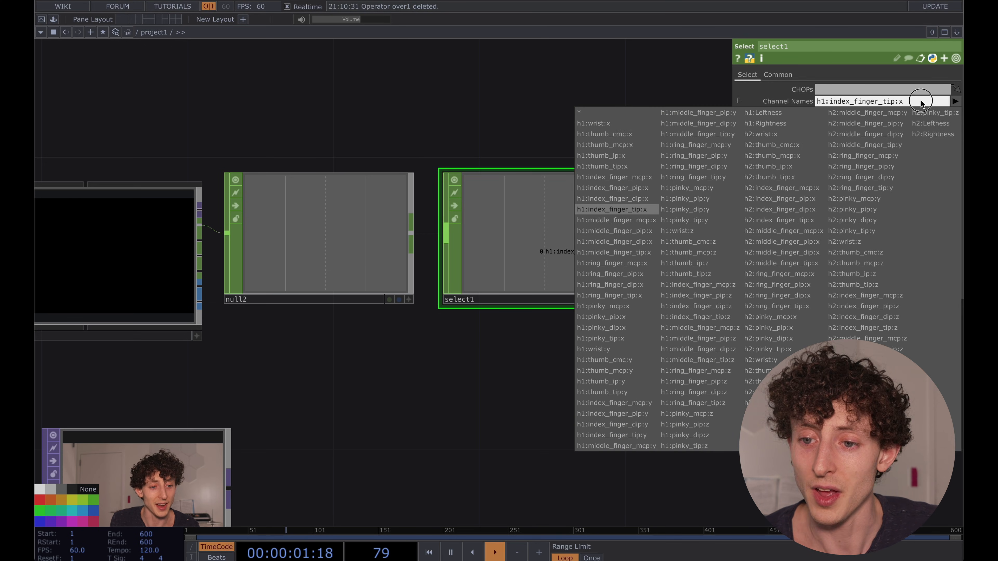
pyautogui.click(825, 103)
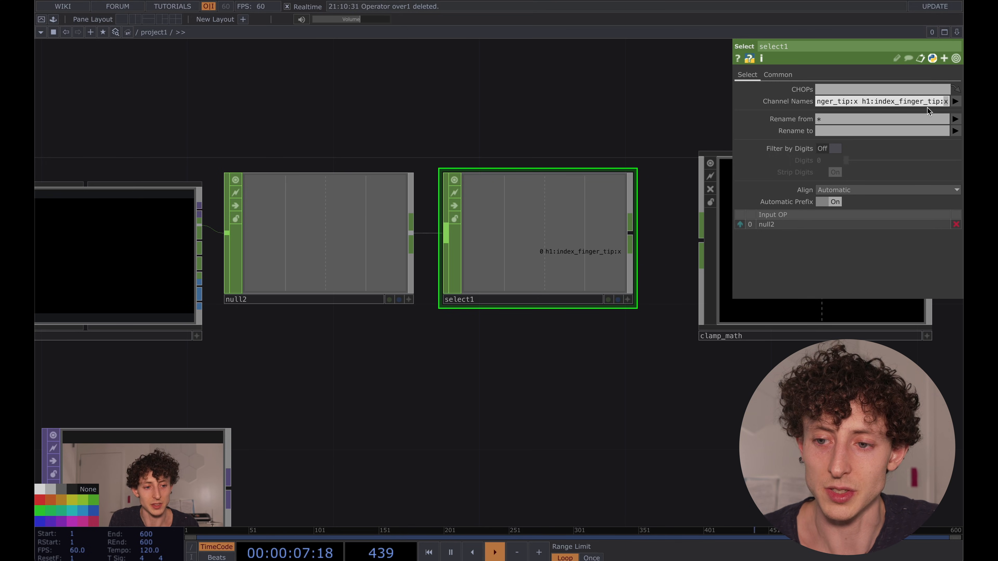
pyautogui.press('Return')
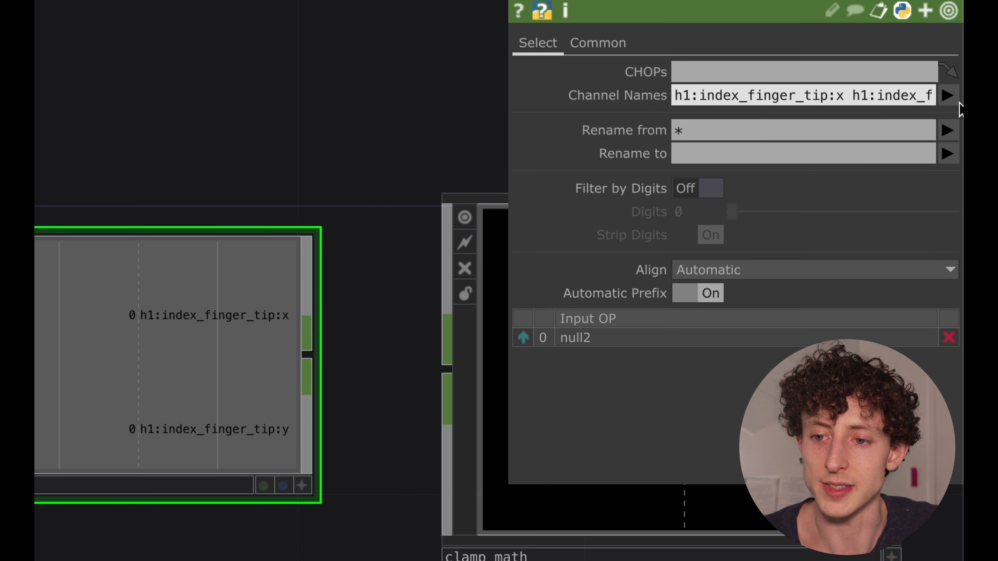
# Step: Replace the Select CHOP's Channel Names with the wildcard pattern h1:index_finger_tip:* to pick every index fingertip axis
pyautogui.moveTo(624, 111); pyautogui.dragTo(602, 115)
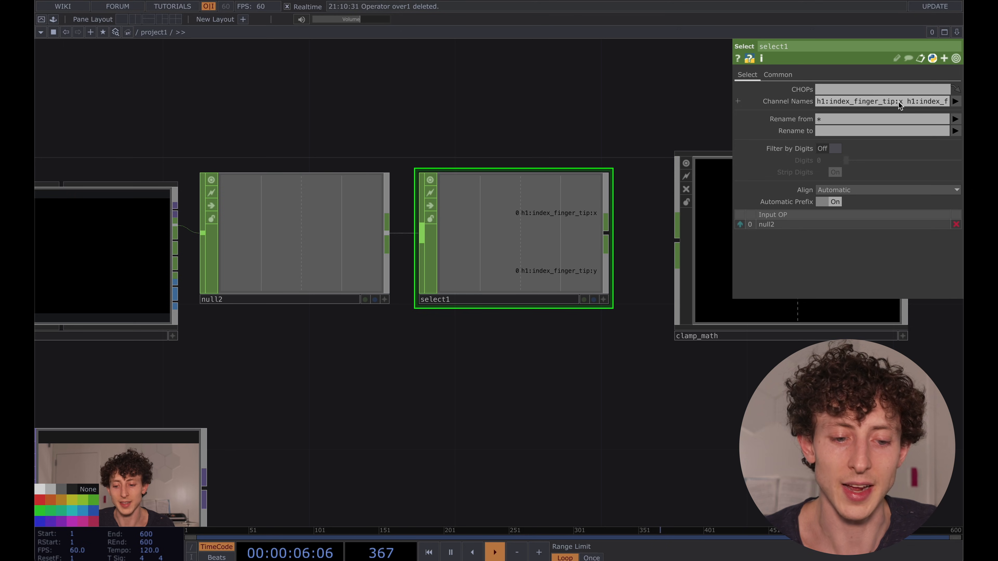
pyautogui.click(898, 101)
pyautogui.moveTo(898, 102); pyautogui.dragTo(963, 111)
pyautogui.press('BackSpace')
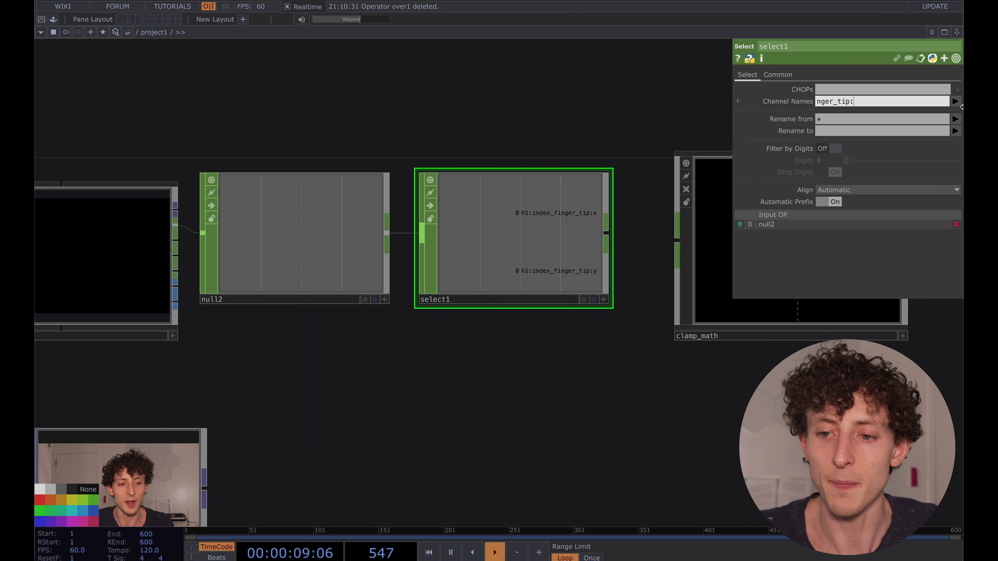
pyautogui.click(892, 98)
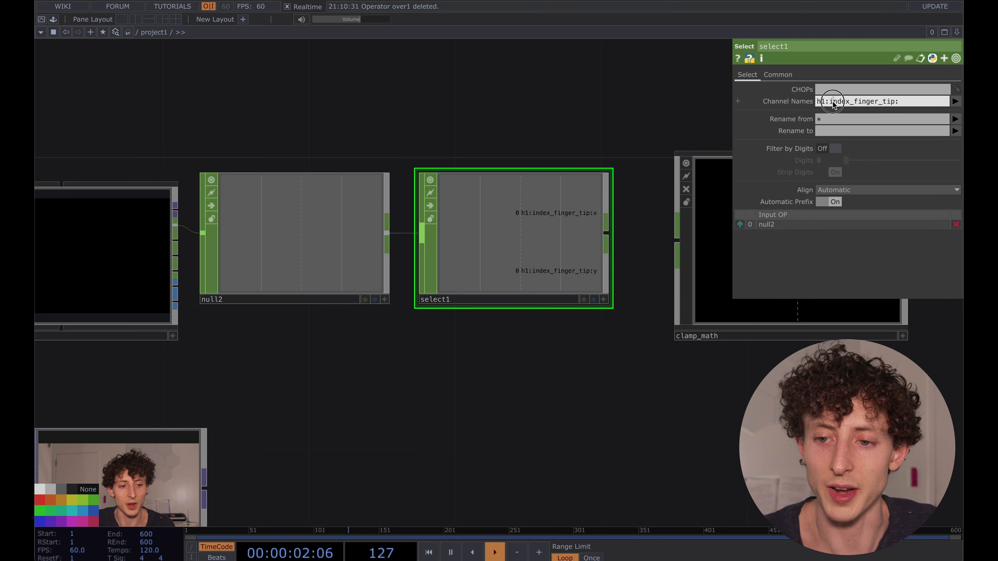
pyautogui.moveTo(833, 105); pyautogui.dragTo(925, 105)
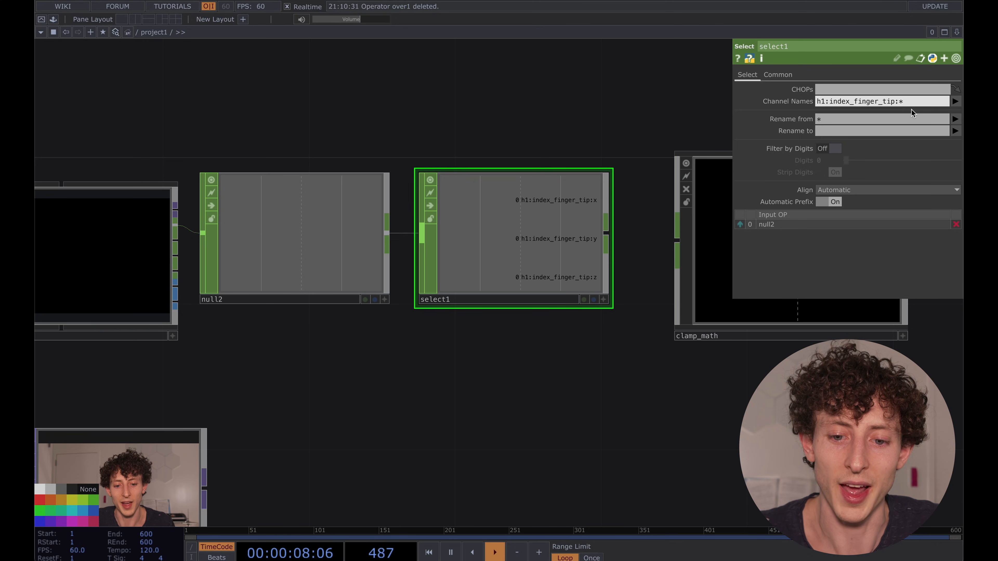
# Step: Create a Circle TOP and place it in the empty area above the Select CHOP and clamp_math
pyautogui.scroll(2, 627, 242)
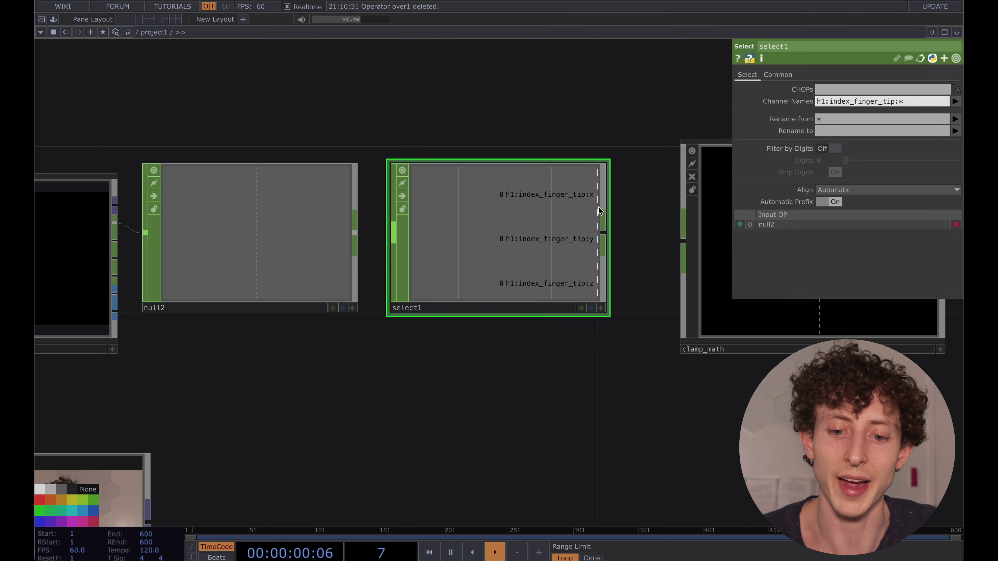
pyautogui.moveTo(619, 345); pyautogui.dragTo(632, 349)
pyautogui.click(908, 105)
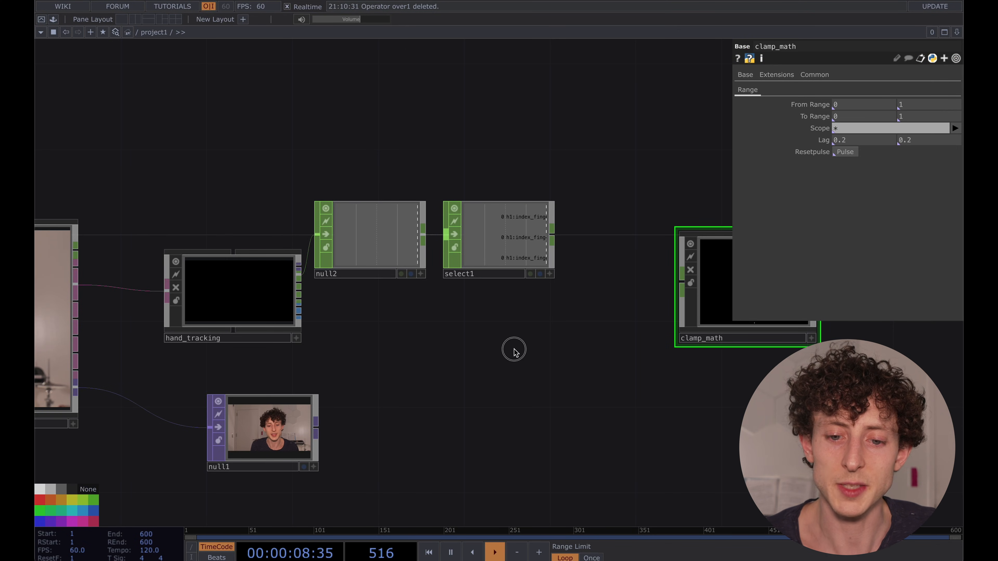
pyautogui.moveTo(515, 351); pyautogui.dragTo(428, 383)
pyautogui.press('Tab')
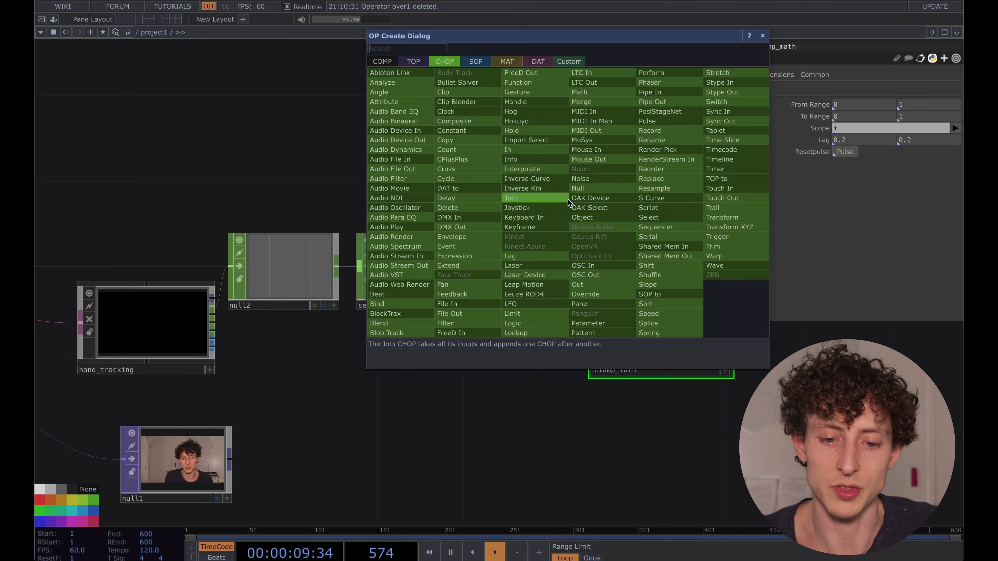
pyautogui.click(410, 62)
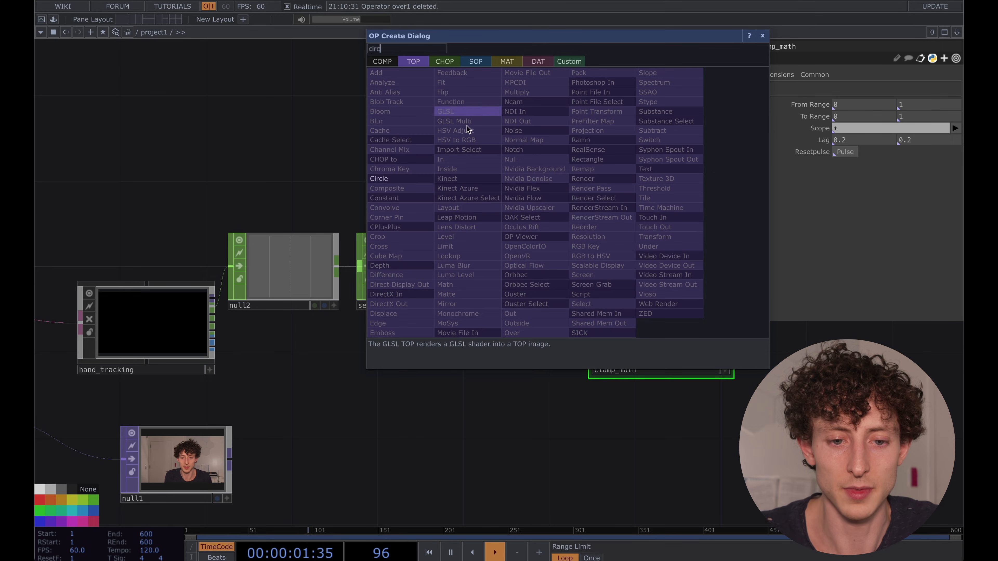
pyautogui.click(387, 179)
pyautogui.click(588, 181)
pyautogui.moveTo(588, 181); pyautogui.dragTo(567, 159)
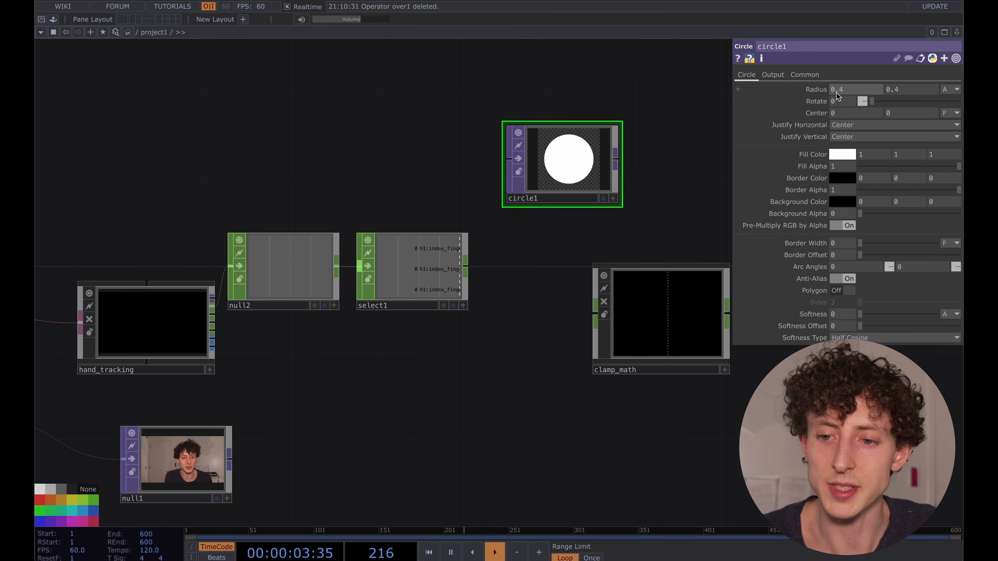
# Step: Set the Circle TOP's output resolution to Parent Panel Size and both radius values to 0.09
pyautogui.click(804, 74)
pyautogui.click(867, 91)
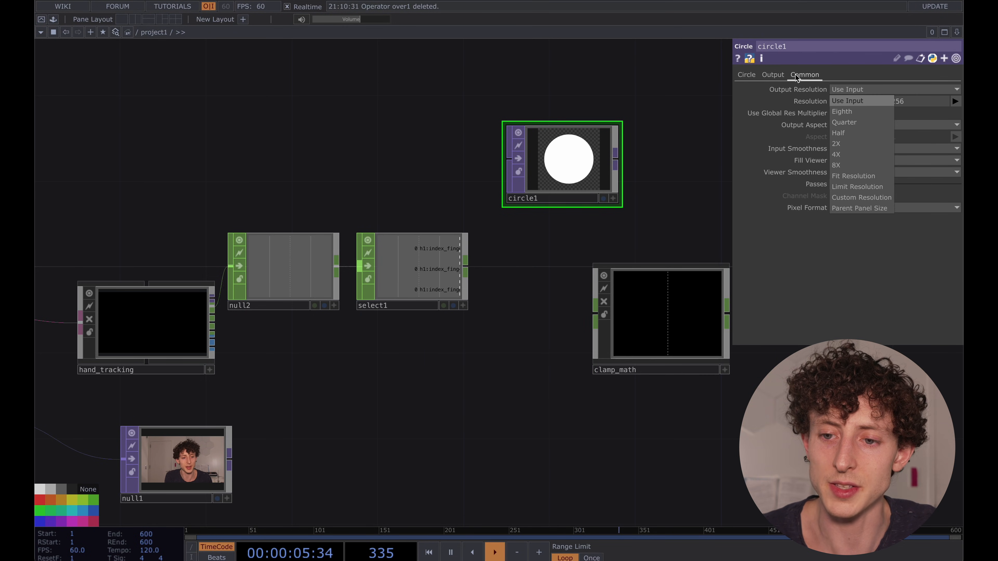
pyautogui.click(858, 208)
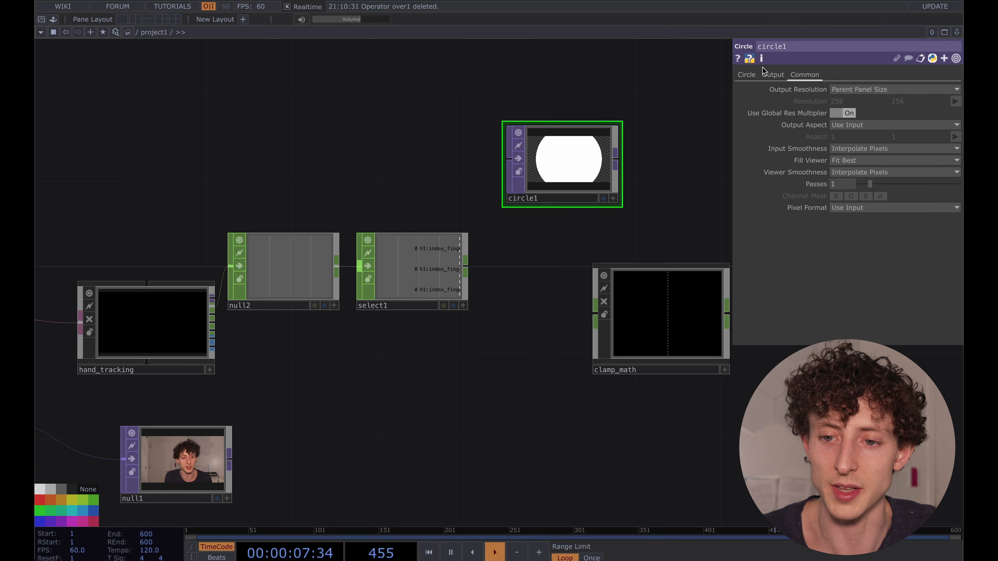
pyautogui.click(747, 75)
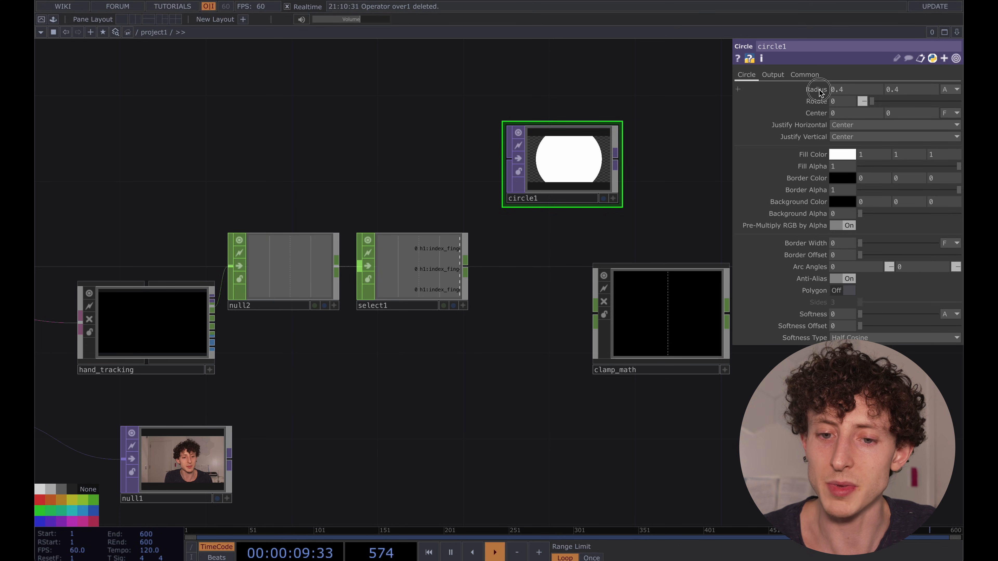
pyautogui.moveTo(819, 90); pyautogui.dragTo(71, 110, button='middle')
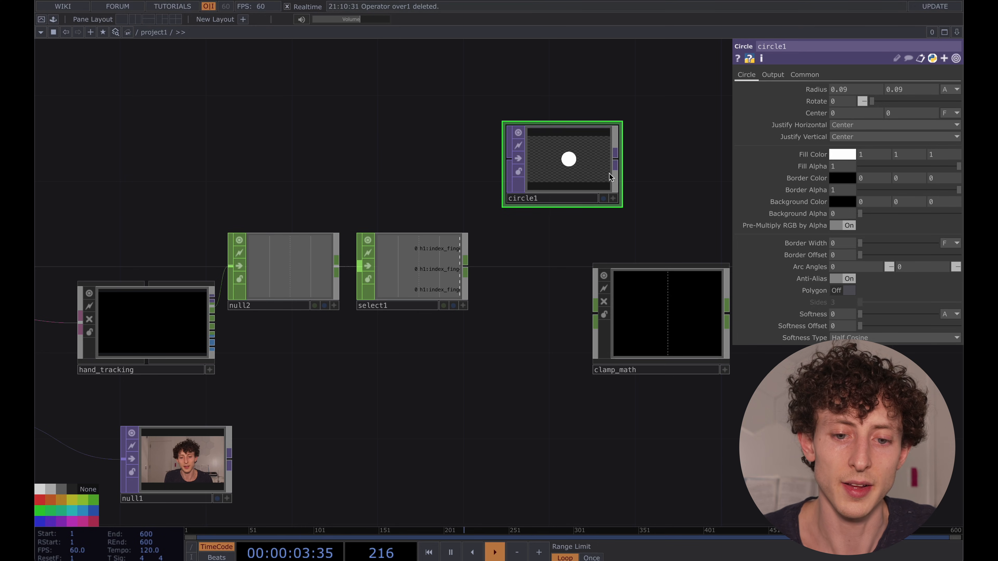
# Step: Move the Circle TOP and clamp_math farther away from the Select CHOP to clear space after it
pyautogui.moveTo(589, 175); pyautogui.dragTo(664, 172)
pyautogui.moveTo(662, 316); pyautogui.dragTo(685, 365)
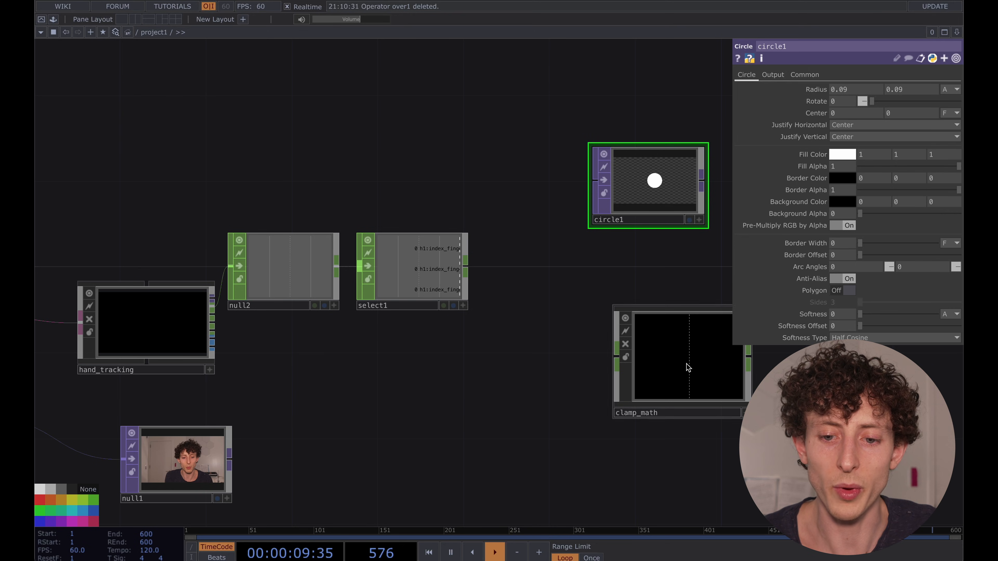
pyautogui.moveTo(627, 190); pyautogui.dragTo(687, 191)
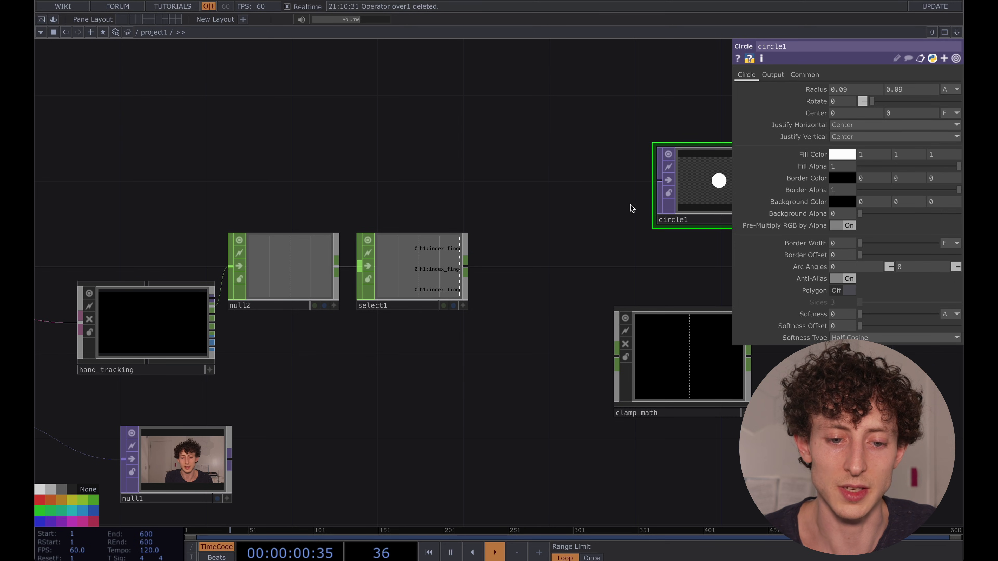
# Step: Add a Null CHOP to the Select CHOP's output and place it directly beside it
pyautogui.click(424, 270)
pyautogui.click(465, 267)
pyautogui.click(536, 274)
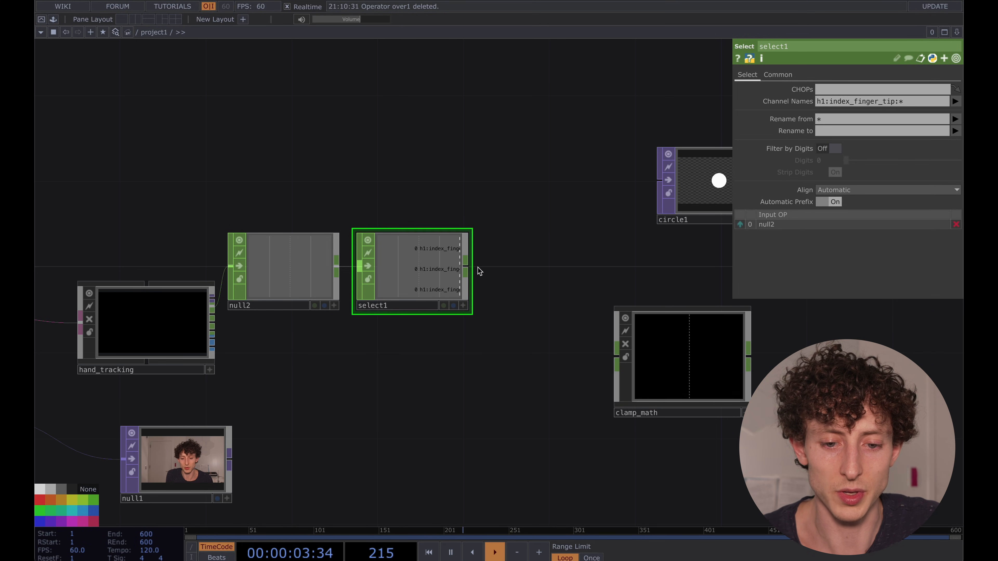
pyautogui.rightClick(465, 266)
pyautogui.write('nu')
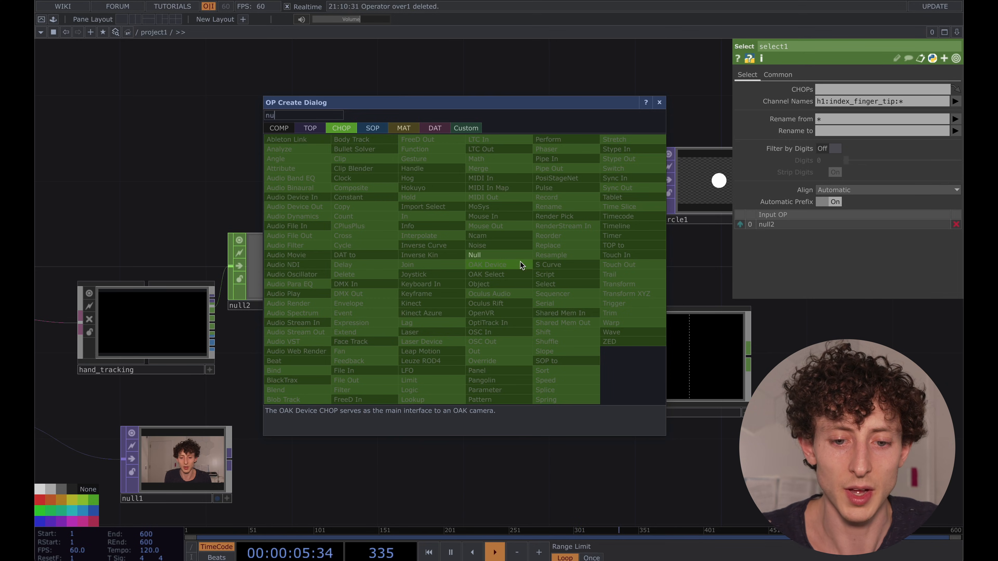
pyautogui.click(511, 255)
pyautogui.click(547, 261)
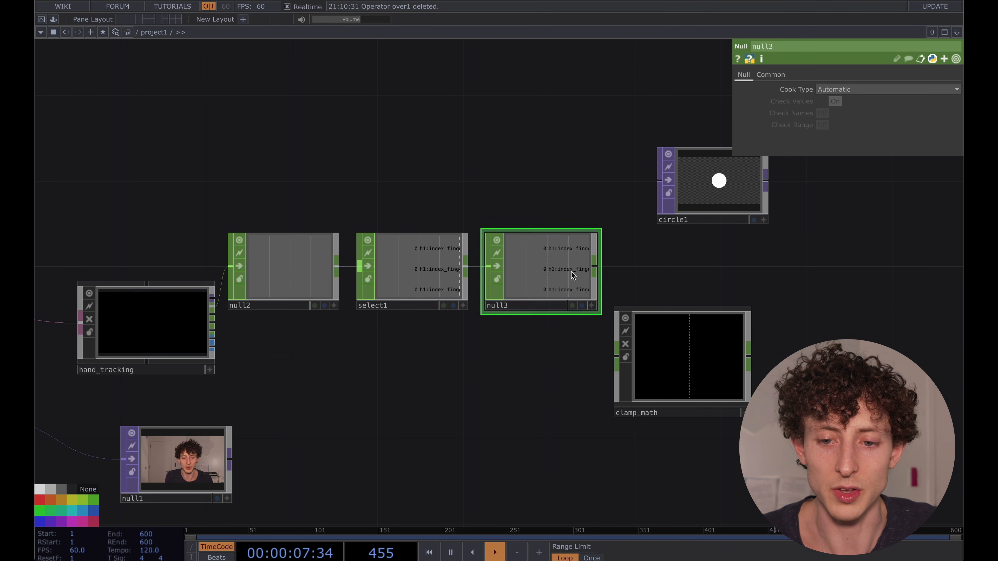
# Step: Link the new Null CHOP's h1:index_finger_tip:x channel to the Circle TOP's horizontal Center value
pyautogui.click(703, 185)
pyautogui.click(592, 305)
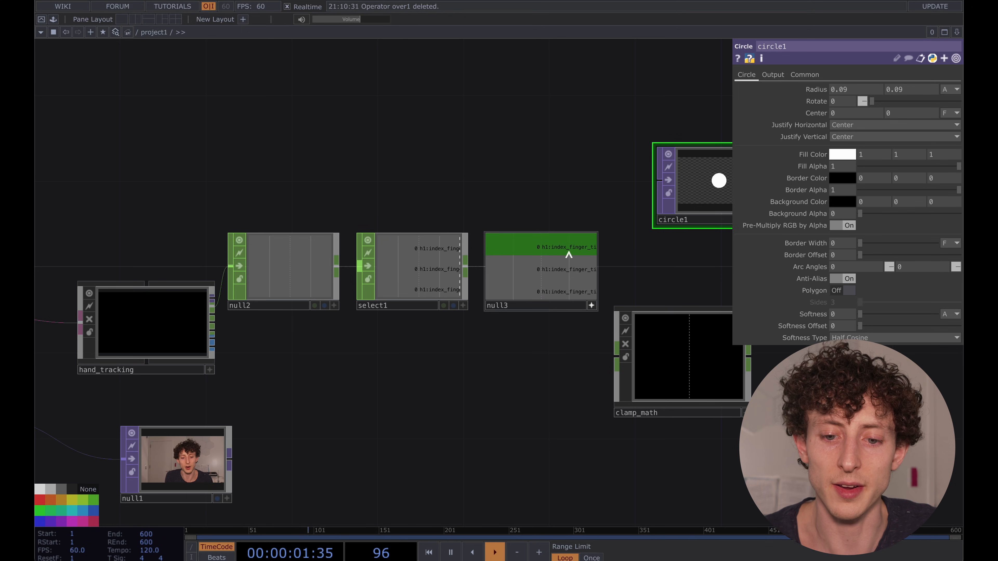
pyautogui.moveTo(541, 252); pyautogui.dragTo(815, 101)
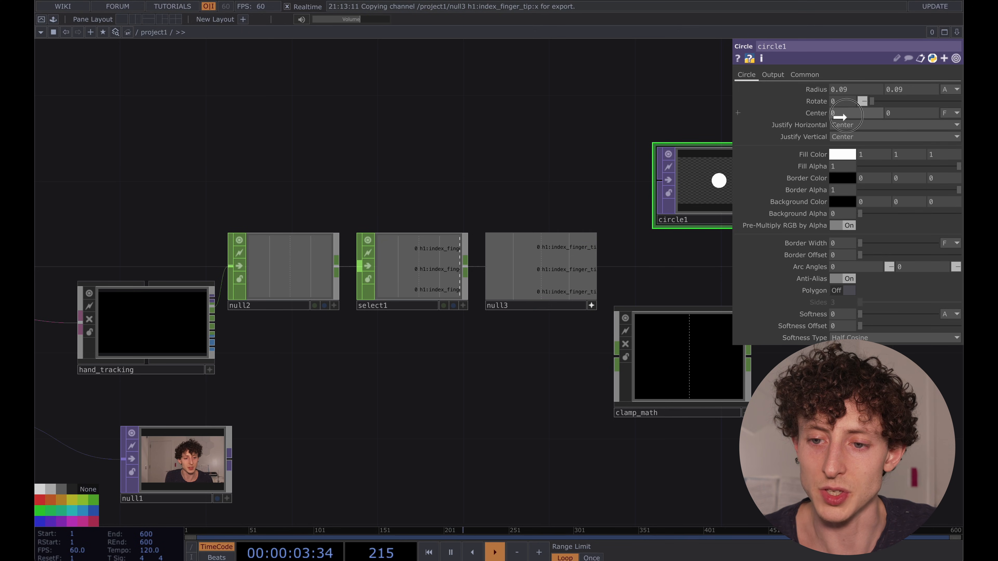
pyautogui.click(854, 109)
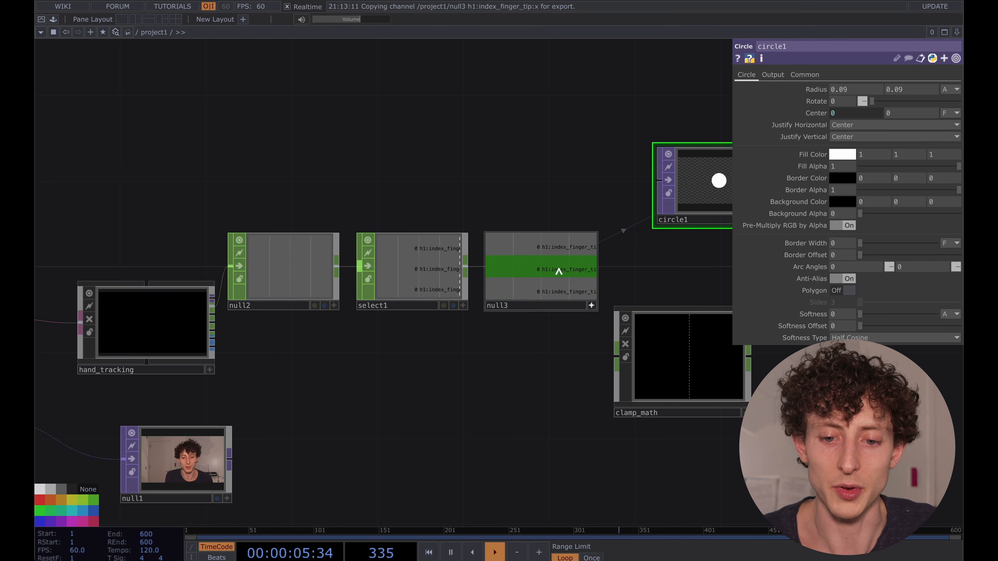
# Step: Link the Null CHOP's h1:index_finger_tip:y channel to the Circle TOP's vertical Center value as a CHOP Reference
pyautogui.scroll(3, 648, 266)
pyautogui.moveTo(506, 277); pyautogui.dragTo(917, 113)
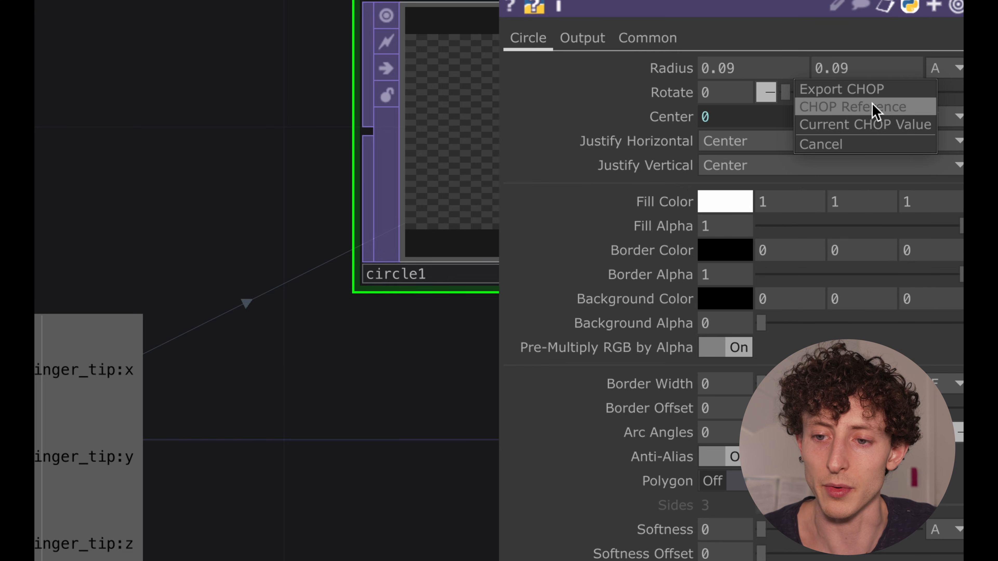
pyautogui.click(872, 111)
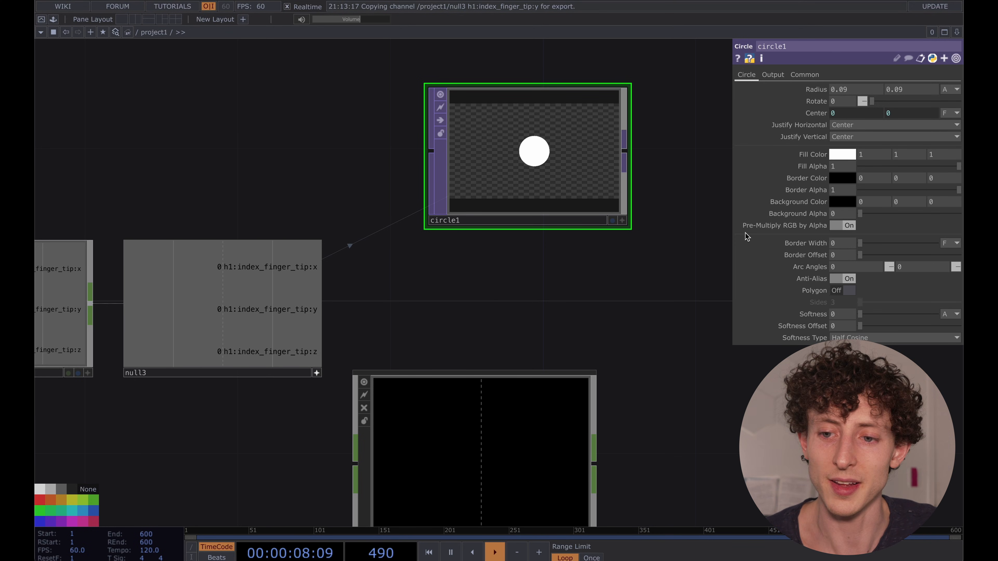
# Step: Move the Null CHOP away from the Select CHOP to open a gap, and shift clamp_math below it
pyautogui.scroll(-3, 619, 250)
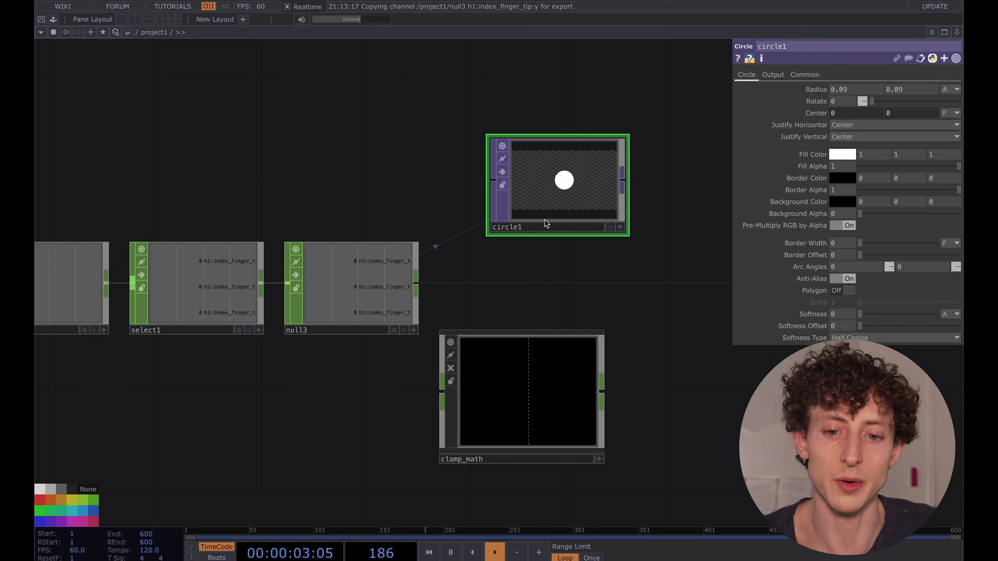
pyautogui.moveTo(536, 266); pyautogui.dragTo(586, 267)
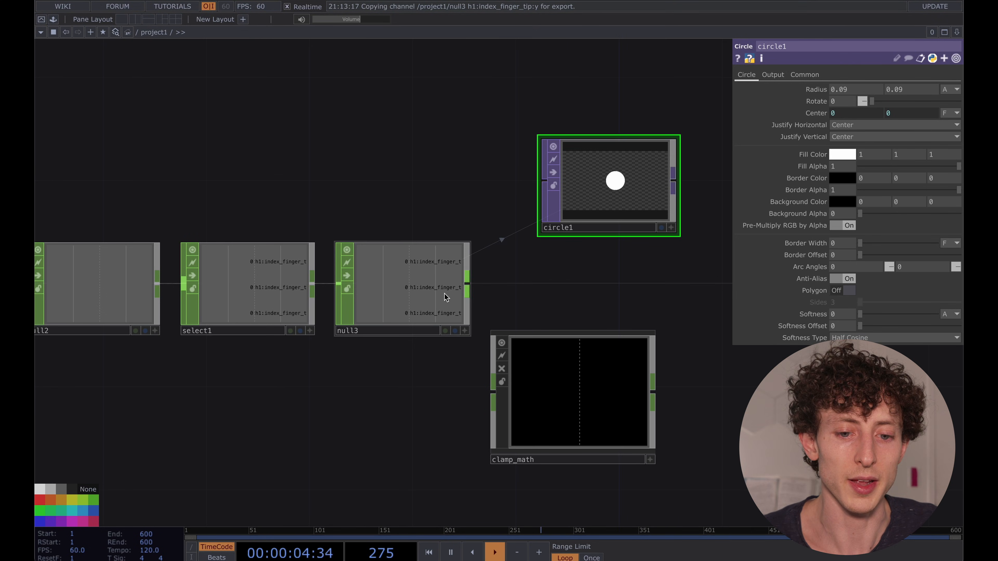
pyautogui.click(408, 281)
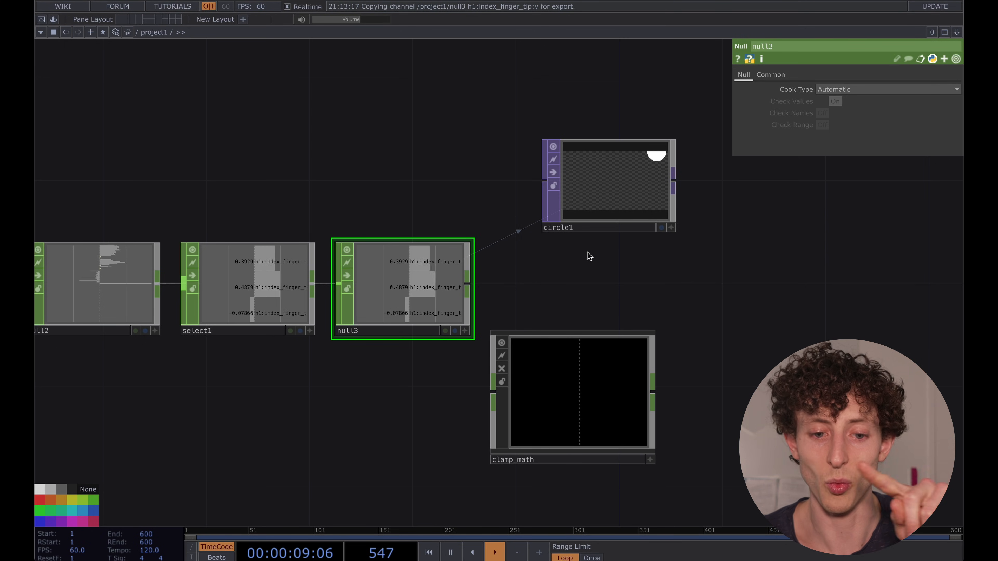
pyautogui.scroll(-3, 589, 260)
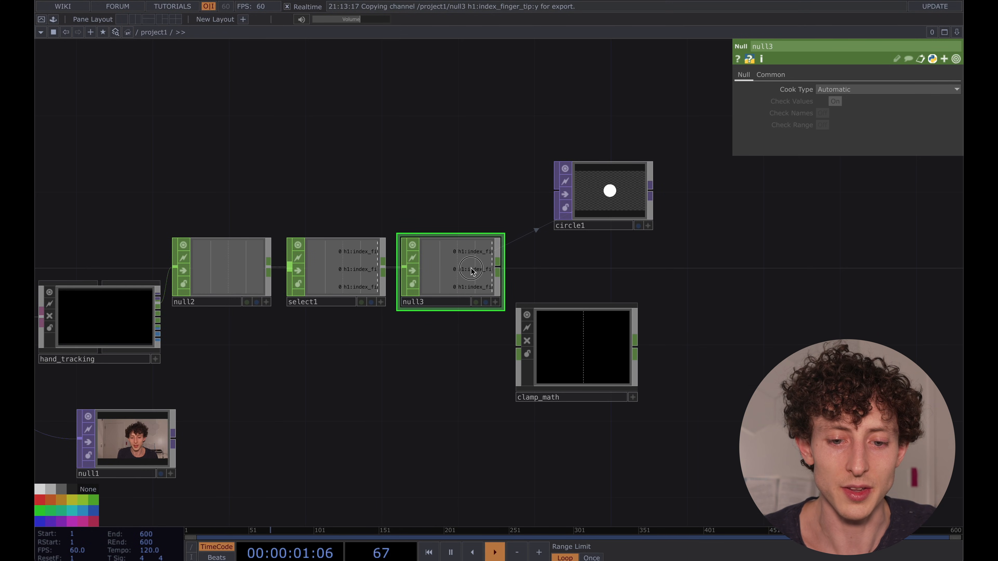
pyautogui.moveTo(471, 271); pyautogui.dragTo(624, 271)
pyautogui.moveTo(526, 391); pyautogui.dragTo(563, 429)
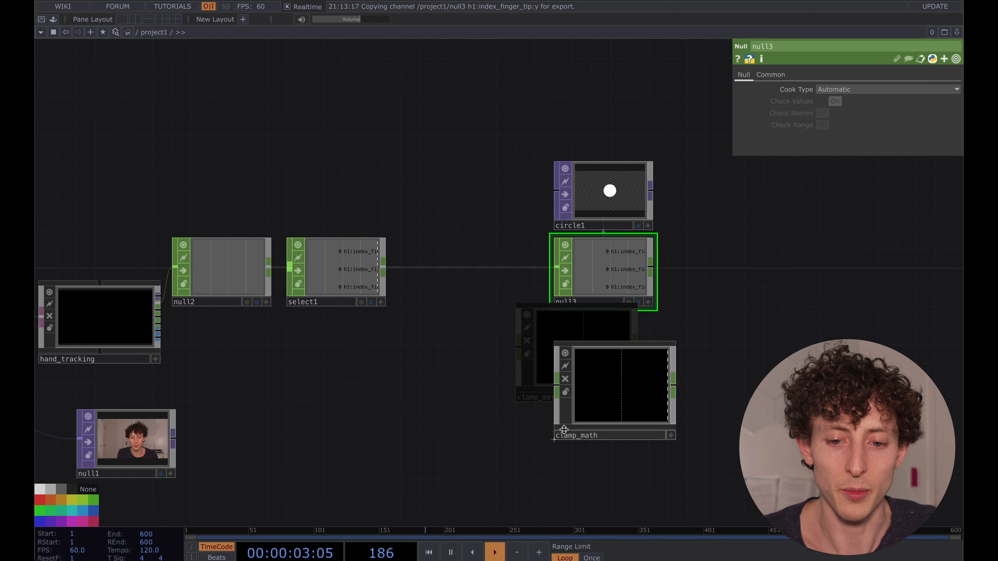
pyautogui.rightClick(449, 269)
pyautogui.click(475, 255)
pyautogui.write('m')
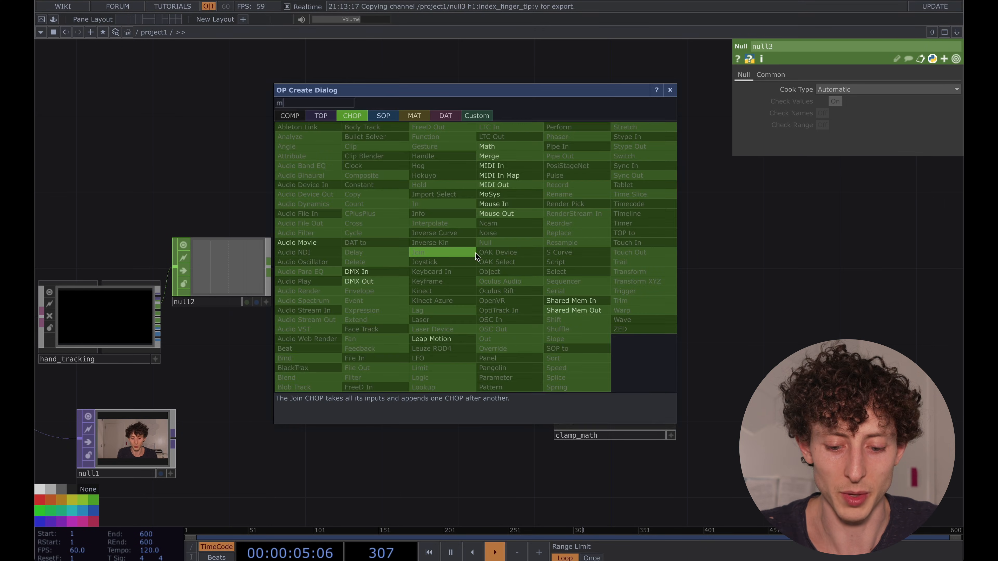
pyautogui.write('ath')
pyautogui.press('Escape')
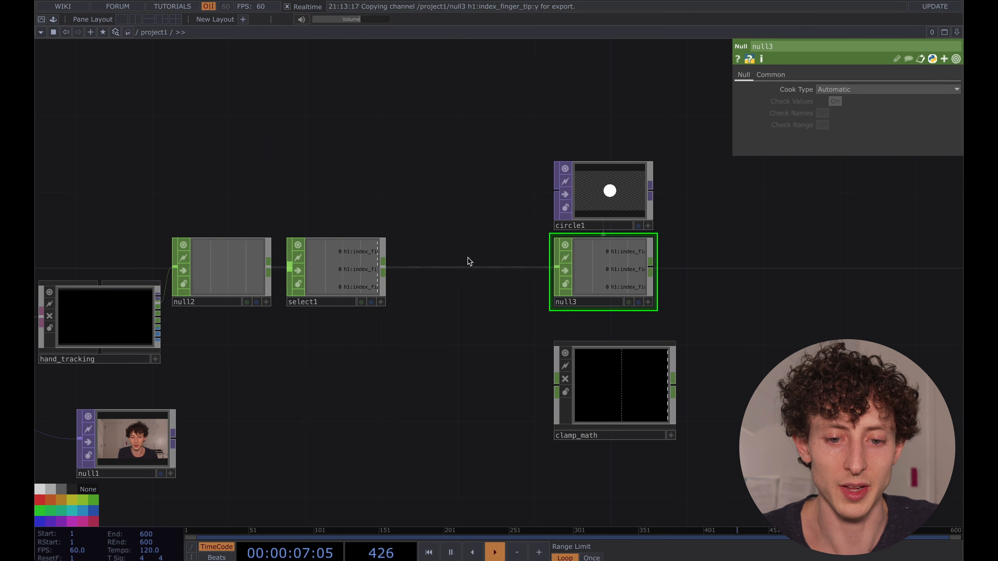
# Step: Insert a Math CHOP into the connection between the Select CHOP and the Null CHOP
pyautogui.rightClick(465, 268)
pyautogui.click(475, 253)
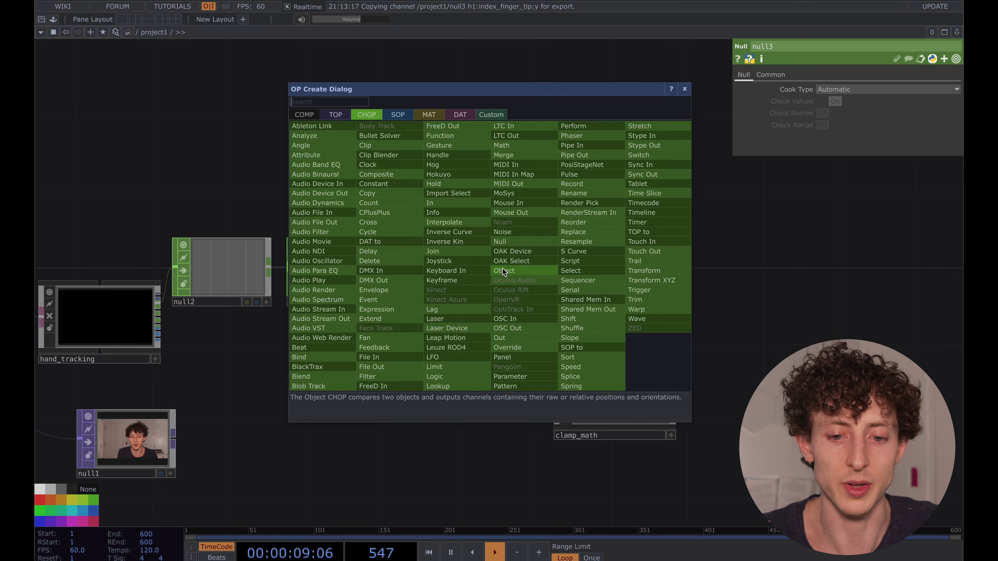
pyautogui.write('math')
pyautogui.press('Return')
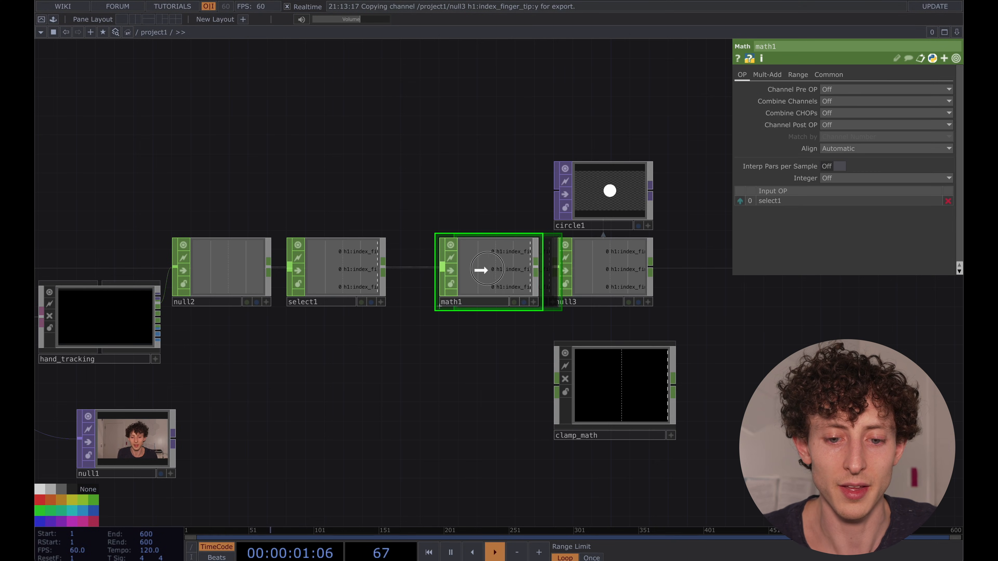
pyautogui.click(454, 271)
# Step: Set the Math CHOP's To Range to -.5 and .5
pyautogui.click(797, 75)
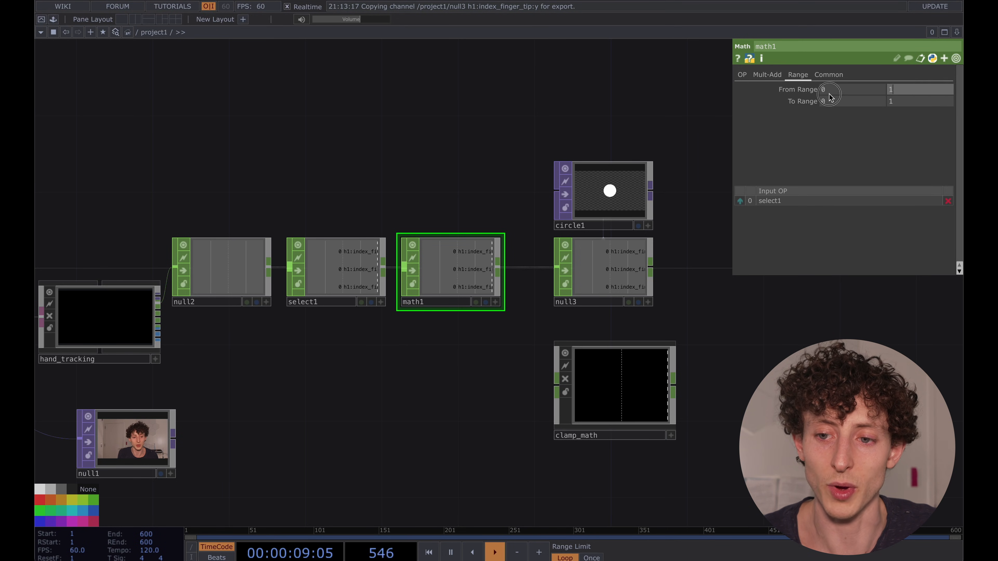
pyautogui.click(830, 102)
pyautogui.write('-')
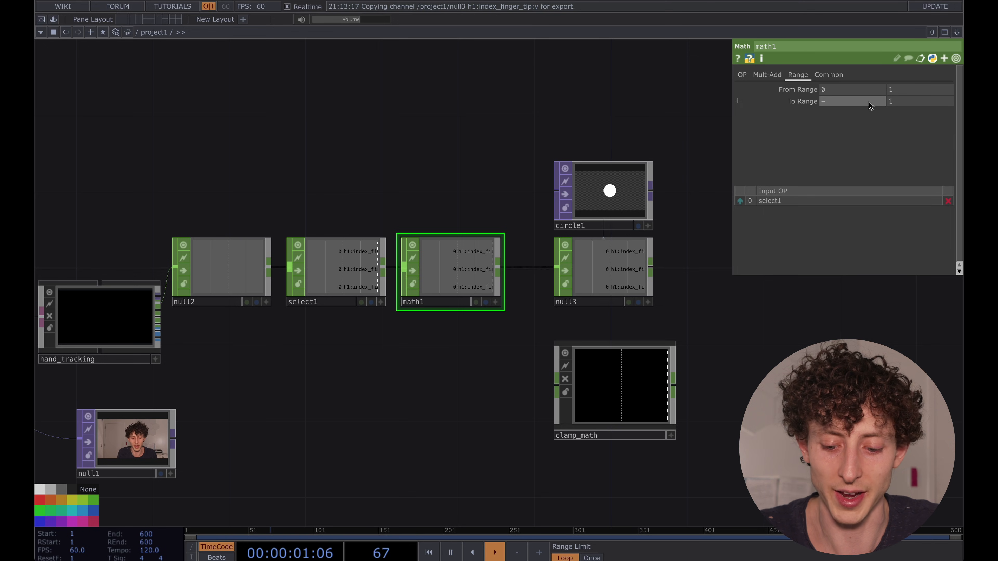
pyautogui.write('.5')
pyautogui.press('Tab')
pyautogui.click(446, 158)
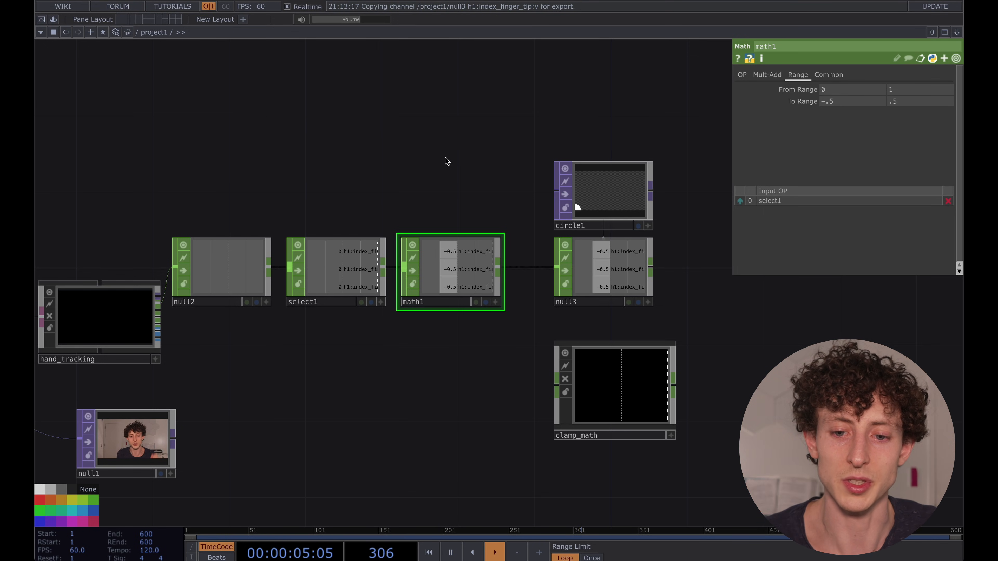
# Step: Move clamp_math out of the way, then add an Over TOP to the Circle TOP's output and place it after the Null CHOP
pyautogui.moveTo(631, 373); pyautogui.dragTo(745, 411)
pyautogui.click(651, 197)
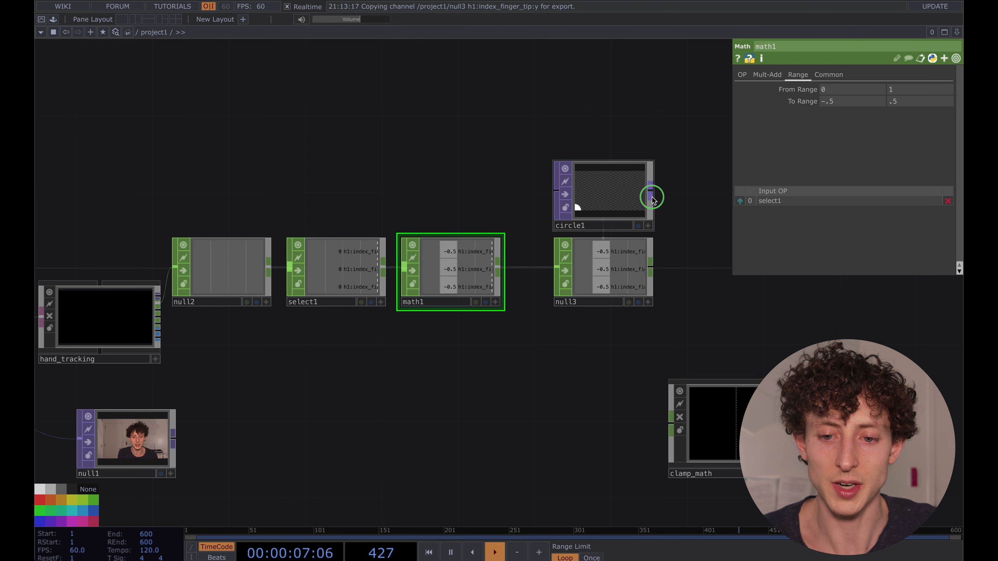
pyautogui.rightClick(652, 198)
pyautogui.write('over')
pyautogui.press('Return')
pyautogui.click(652, 199)
pyautogui.moveTo(653, 198); pyautogui.dragTo(812, 279)
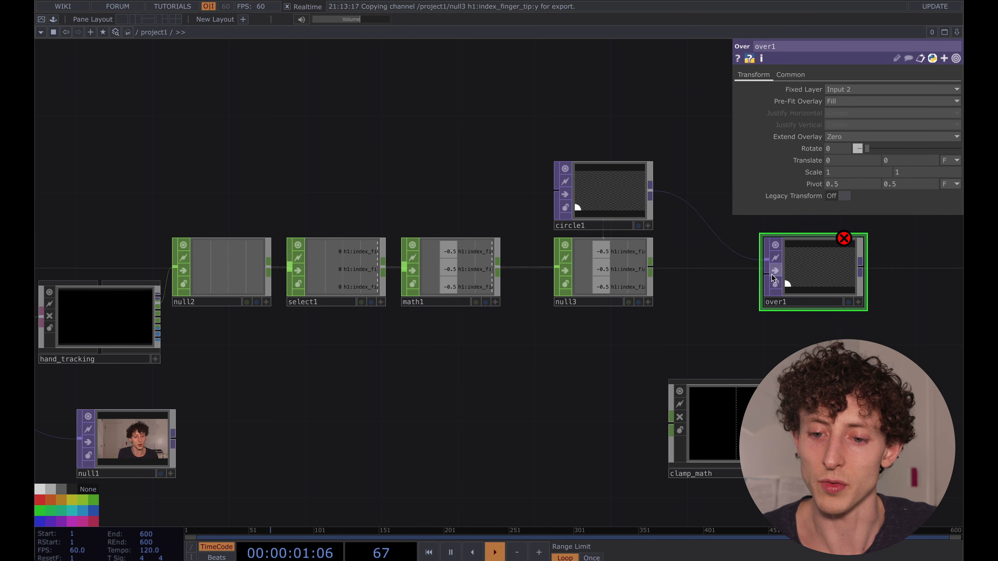
# Step: Connect the webcam's Null TOP to the Over TOP's second input
pyautogui.click(772, 277)
pyautogui.click(174, 439)
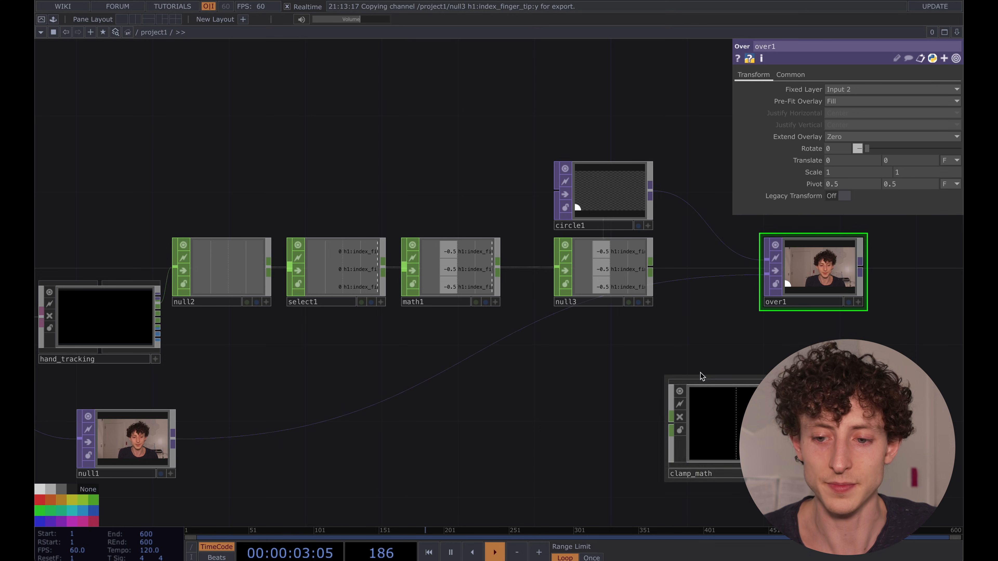
pyautogui.scroll(3, 664, 378)
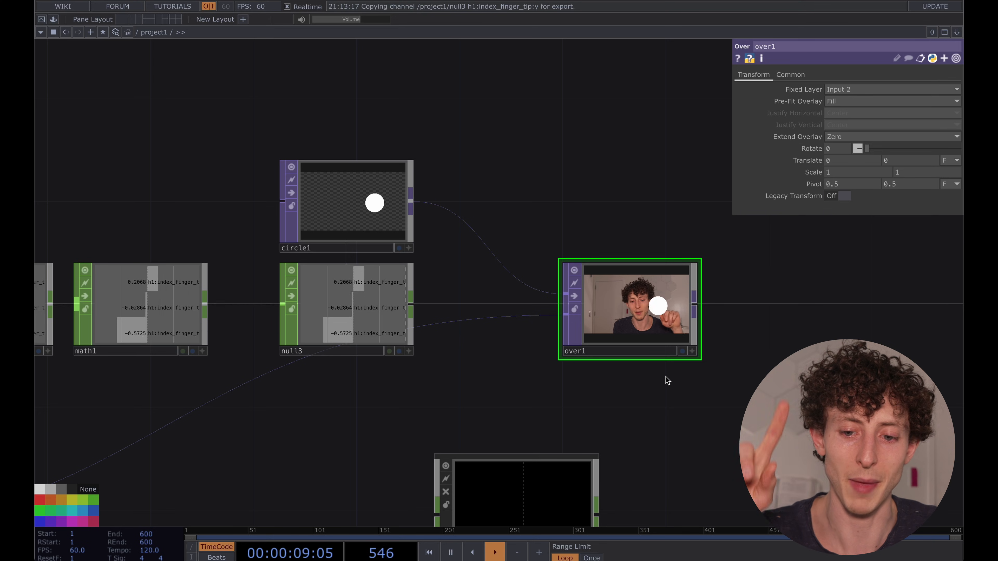
pyautogui.scroll(-3, 510, 370)
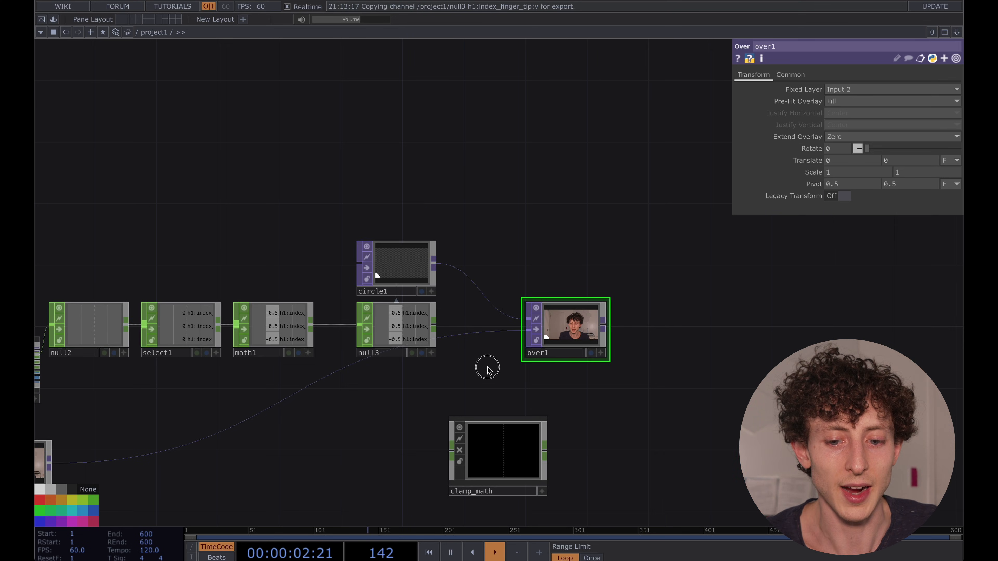
# Step: Set the Circle TOP's radius to 0.02 in both dimensions
pyautogui.moveTo(486, 366); pyautogui.dragTo(478, 369)
pyautogui.click(397, 254)
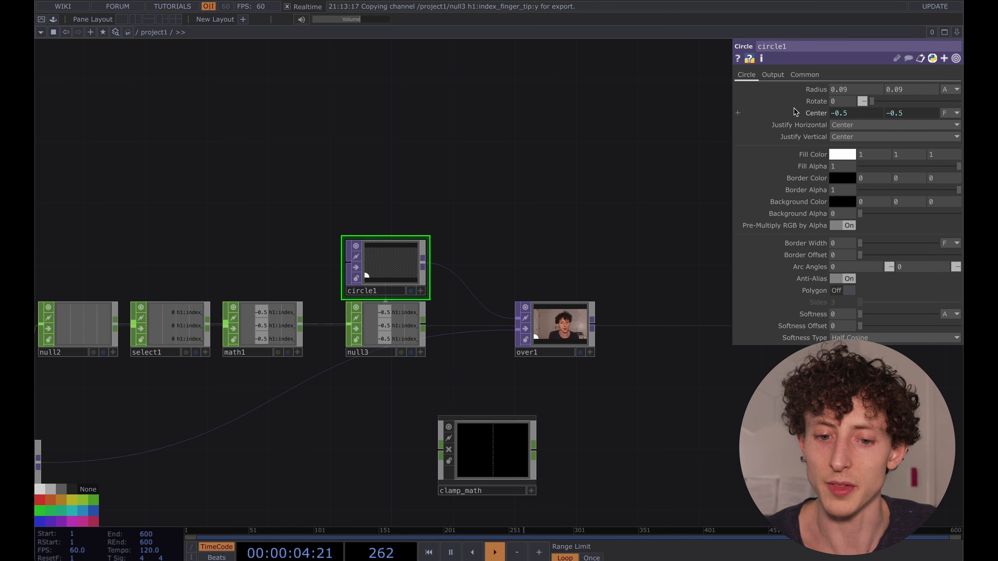
pyautogui.moveTo(814, 91); pyautogui.dragTo(791, 101, button='middle')
pyautogui.hotkey('ctrl', 'z')
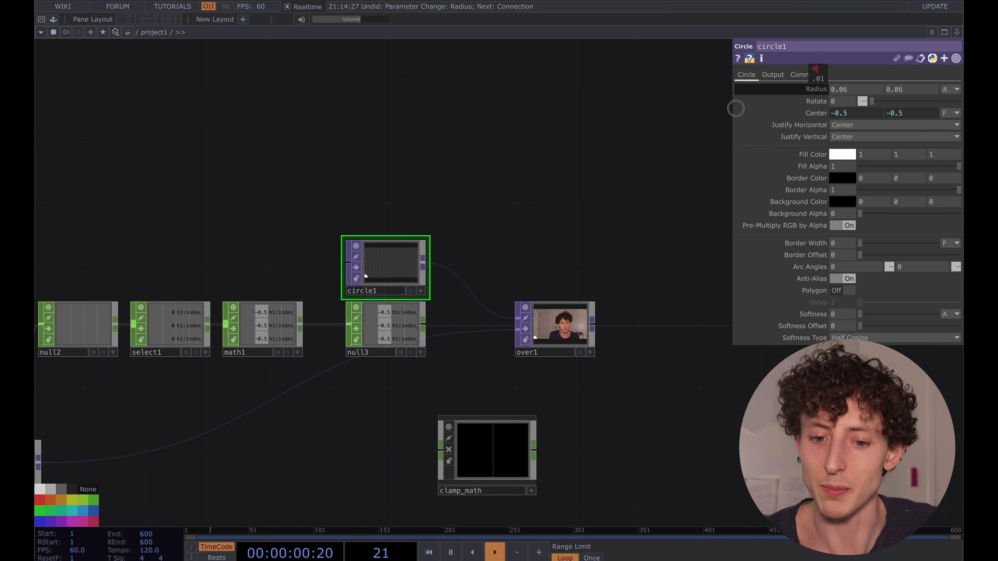
pyautogui.moveTo(644, 115); pyautogui.dragTo(623, 120, button='middle')
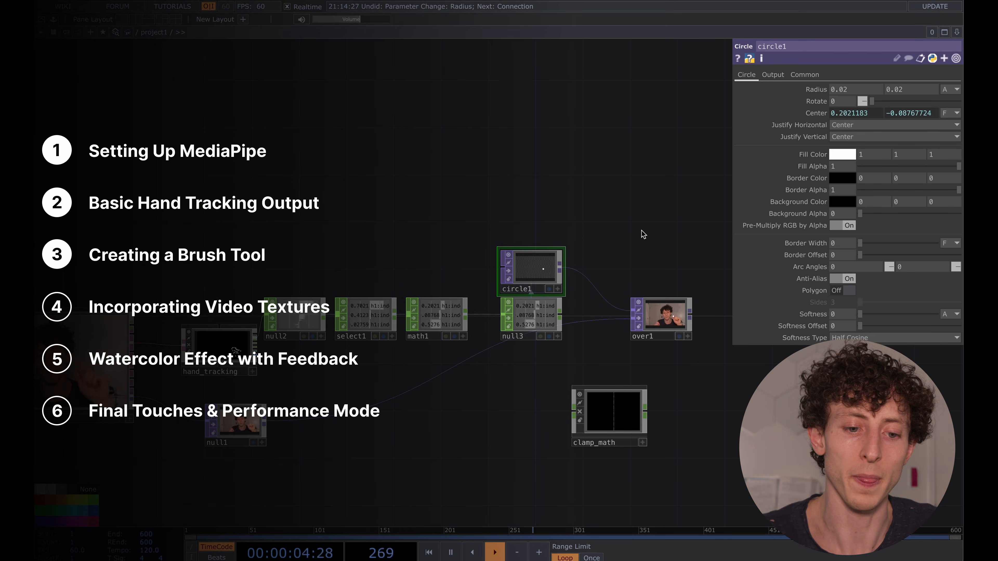
# Step: Add a Null CHOP to hand_tracking's output with the velocity and pinch channels, placing it under the existing landmark Null
pyautogui.scroll(5, 343, 326)
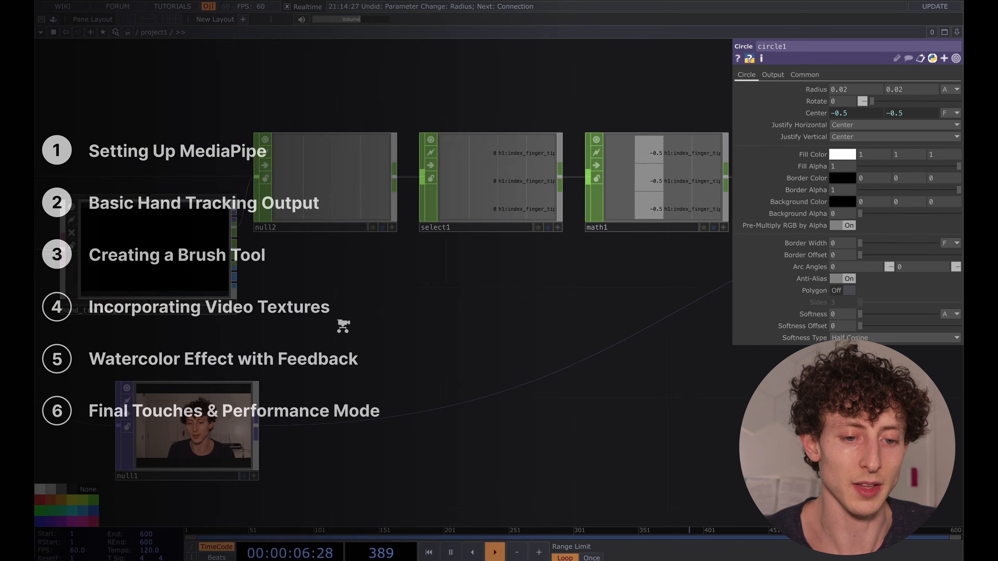
pyautogui.scroll(1, 343, 326)
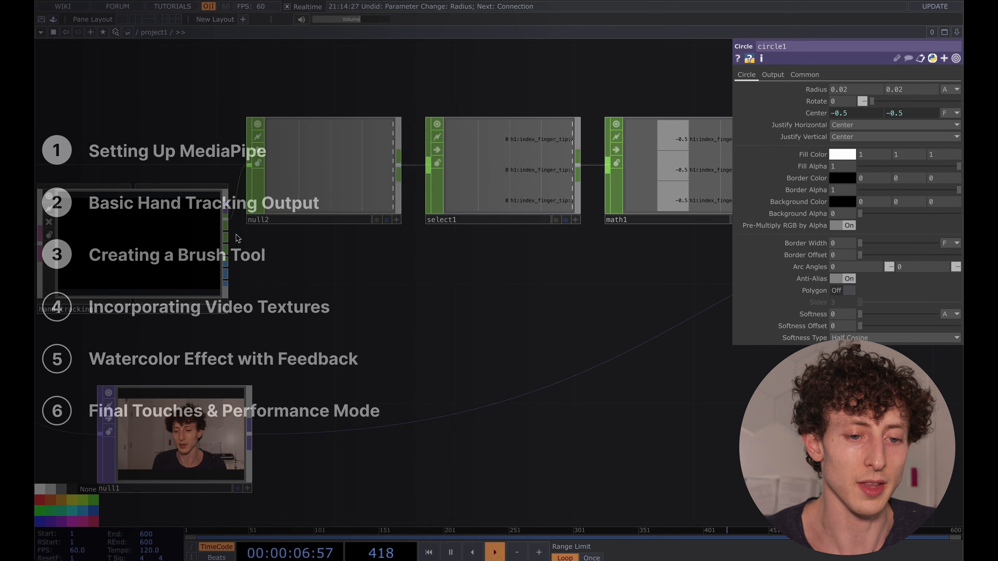
pyautogui.rightClick(227, 245)
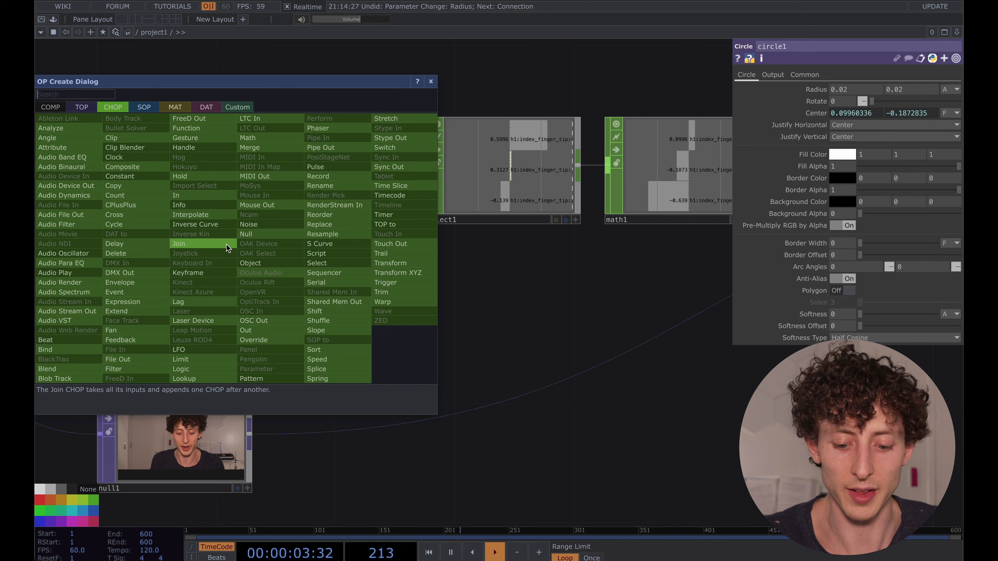
pyautogui.write('null')
pyautogui.press('Return')
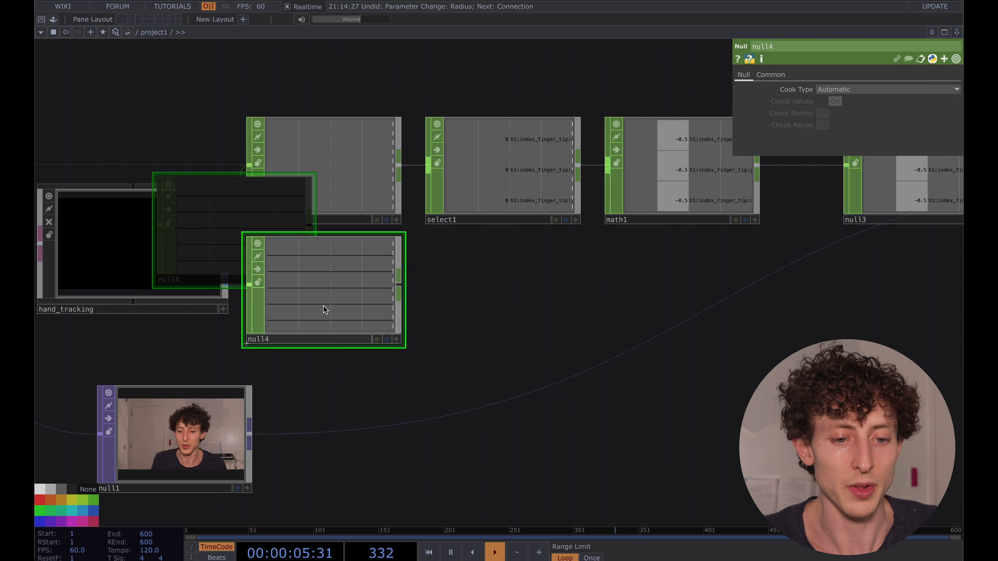
pyautogui.click(323, 305)
# Step: Examine the new Null CHOP's hand velocity, pinch midpoint and handedness channels while moving the hand
pyautogui.scroll(4, 323, 307)
pyautogui.moveTo(595, 258); pyautogui.dragTo(629, 274)
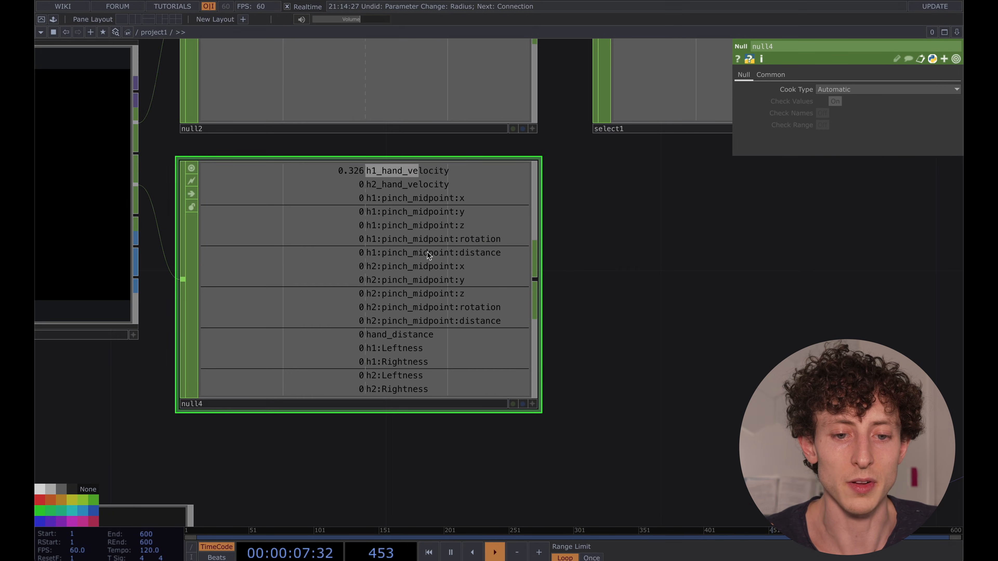
pyautogui.scroll(-2, 478, 209)
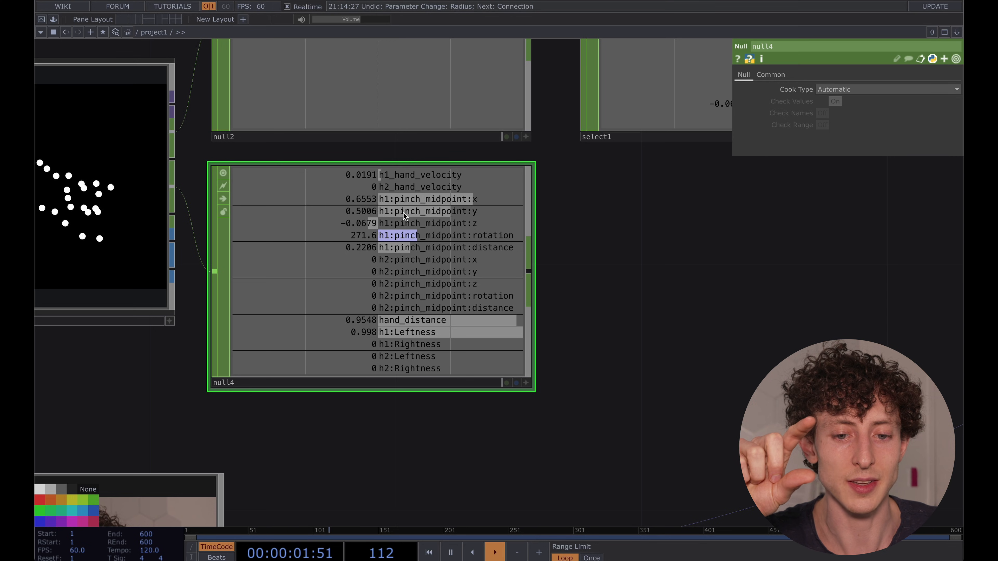
pyautogui.scroll(-2, 426, 227)
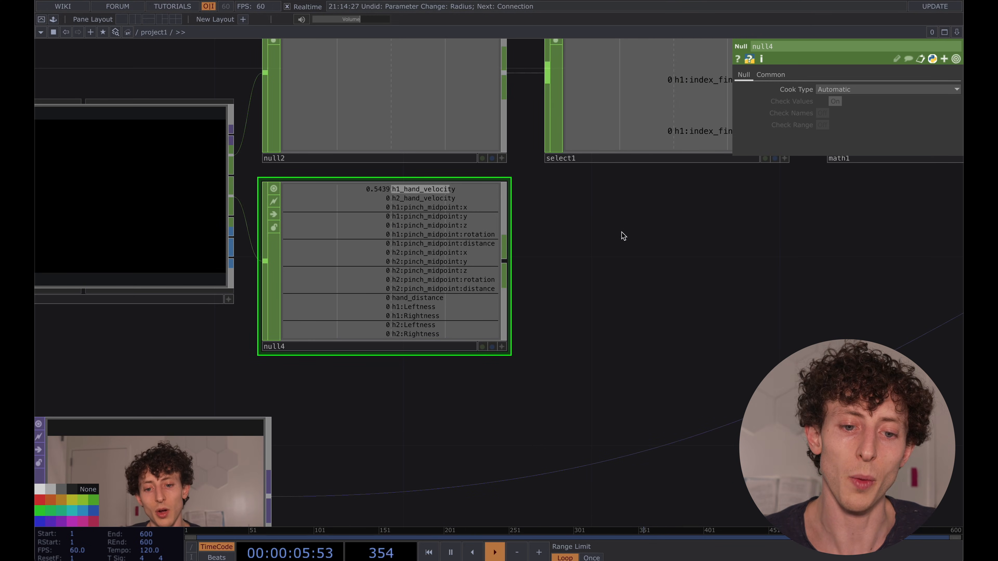
pyautogui.scroll(-2, 609, 236)
pyautogui.moveTo(575, 246); pyautogui.dragTo(437, 269)
pyautogui.scroll(-2, 519, 270)
# Step: Turn off the viewer of the webcam's Null TOP
pyautogui.click(143, 377)
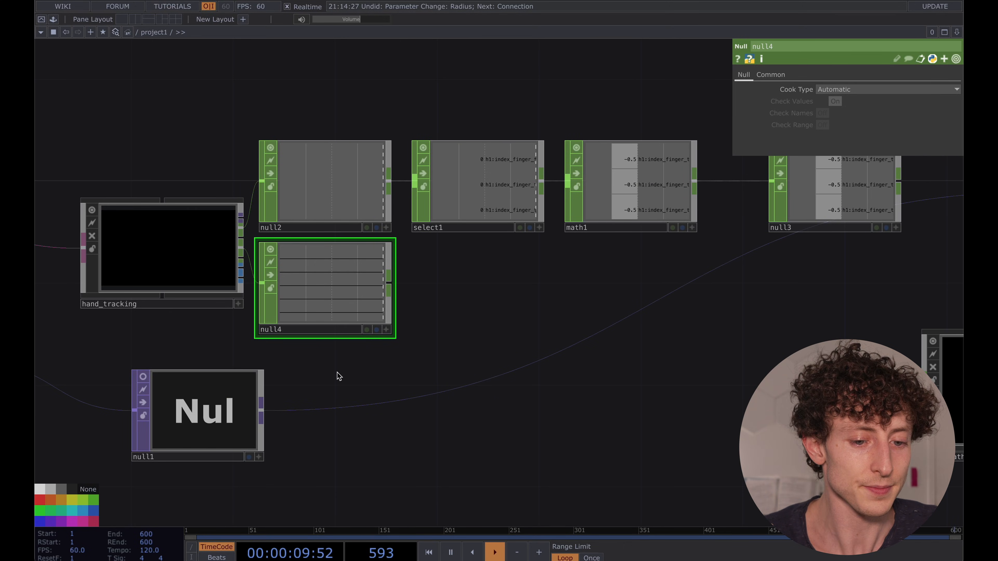
pyautogui.moveTo(458, 360); pyautogui.dragTo(396, 362)
pyautogui.scroll(-2, 395, 362)
pyautogui.moveTo(504, 340); pyautogui.dragTo(452, 334)
# Step: Move the Over TOP slightly lower than the fingertip Null CHOP
pyautogui.click(631, 218)
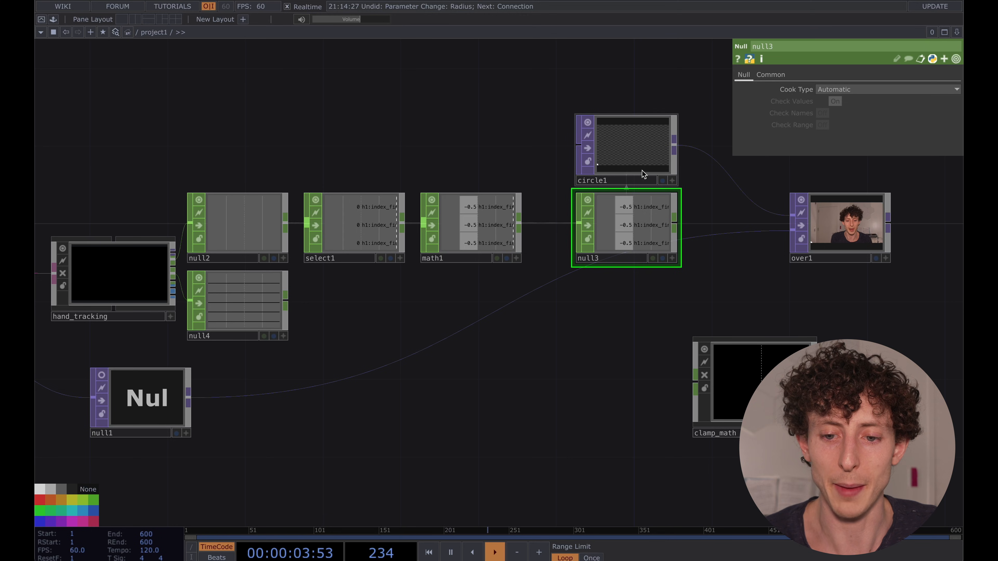
pyautogui.scroll(1, 639, 208)
pyautogui.scroll(-2, 639, 207)
pyautogui.moveTo(825, 229); pyautogui.dragTo(827, 266)
# Step: Select the Null CHOP with the pinch data and review its list of available channels
pyautogui.scroll(4, 293, 326)
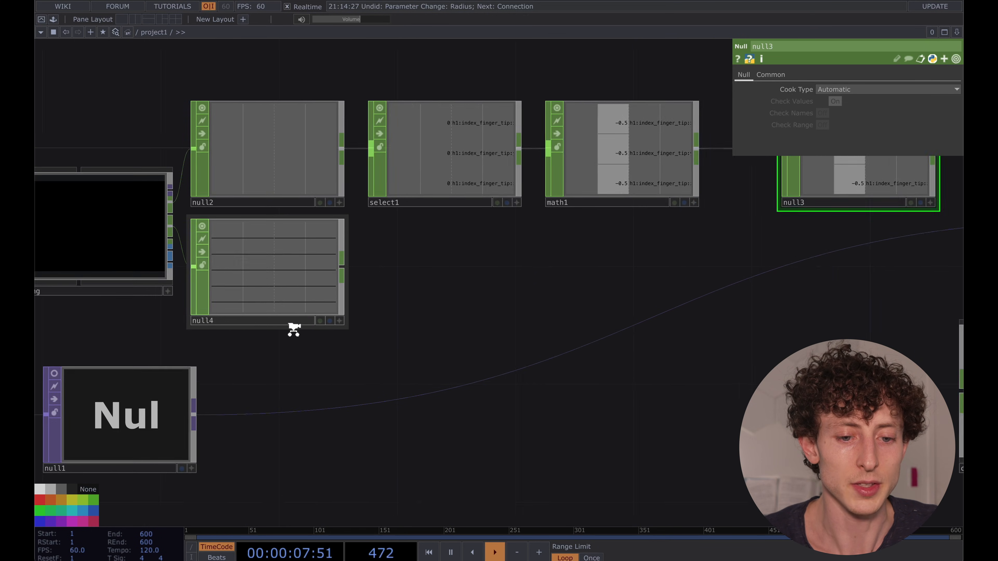
pyautogui.scroll(4, 288, 270)
pyautogui.scroll(-3, 287, 268)
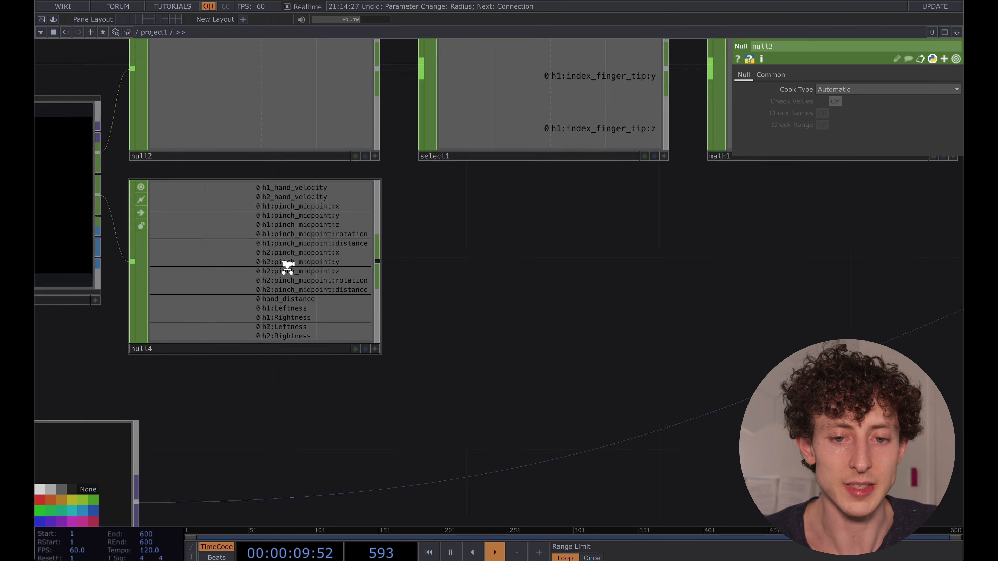
pyautogui.click(457, 144)
pyautogui.click(318, 163)
pyautogui.click(306, 254)
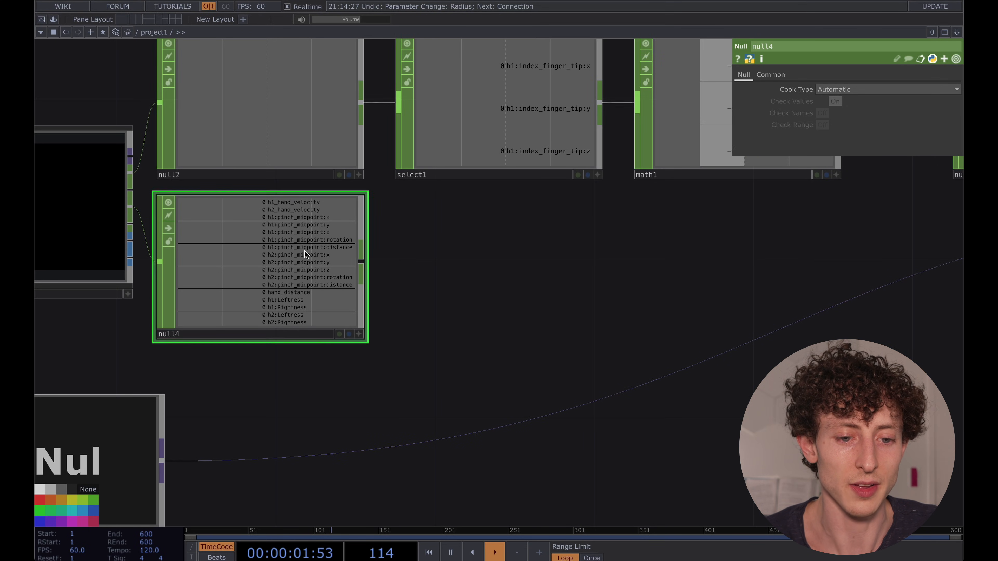
pyautogui.scroll(1, 251, 257)
pyautogui.scroll(-2, 293, 268)
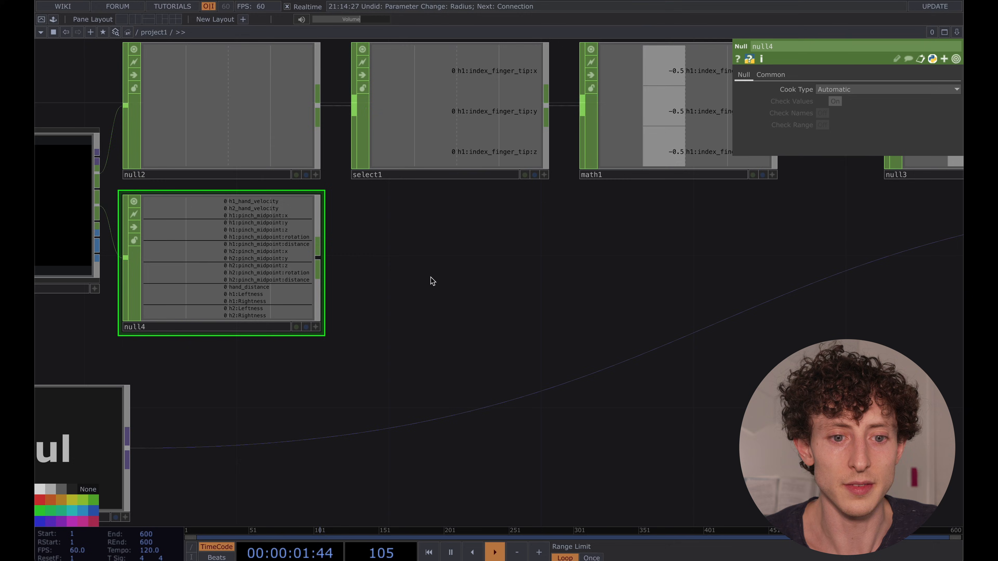
# Step: Move clamp_math next to the Null CHOP that carries the pinch channels
pyautogui.scroll(-4, 430, 278)
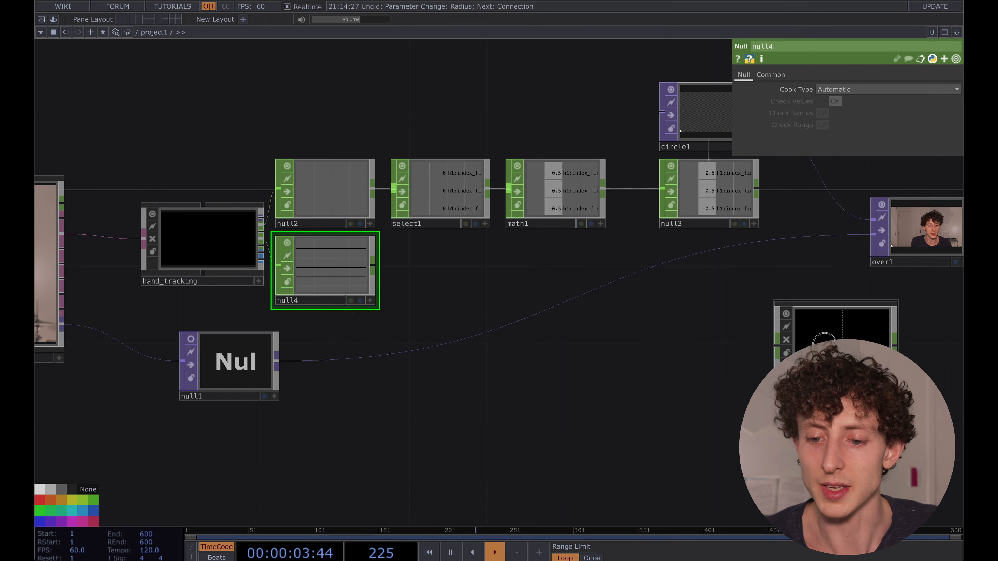
pyautogui.moveTo(824, 345); pyautogui.dragTo(490, 286)
pyautogui.scroll(5, 490, 284)
pyautogui.scroll(1, 490, 284)
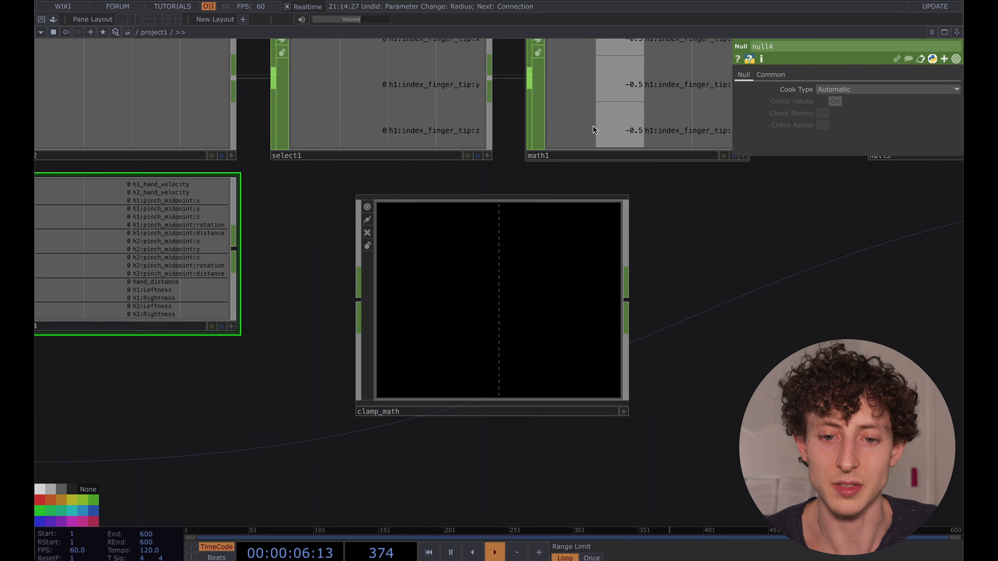
# Step: Enter clamp_math's network and examine its Math, Limit and Lag CHOPs, returning to the project network
pyautogui.click(573, 156)
pyautogui.click(485, 278)
pyautogui.press('i')
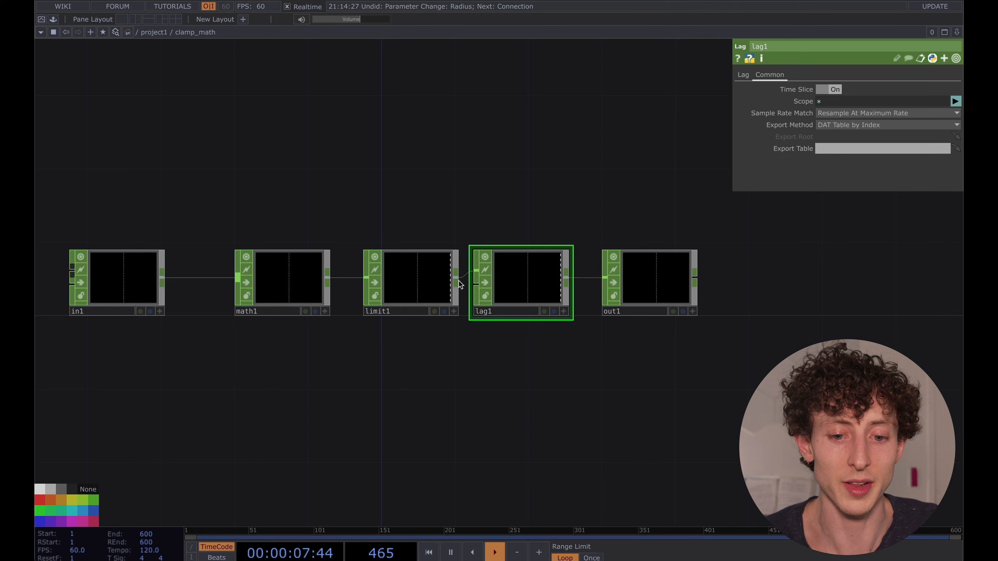
pyautogui.click(275, 299)
pyautogui.click(434, 289)
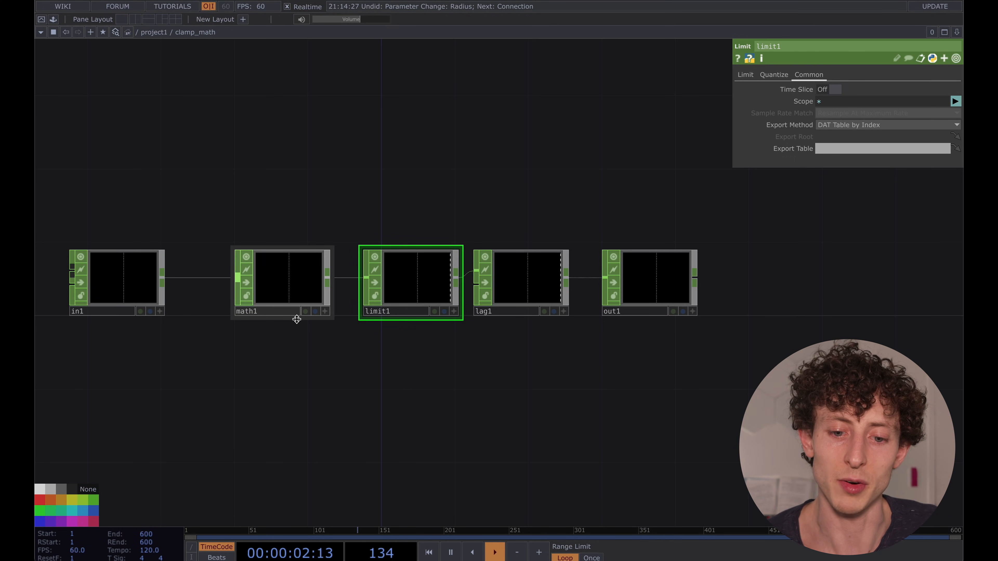
pyautogui.click(499, 260)
pyautogui.scroll(-1, 529, 280)
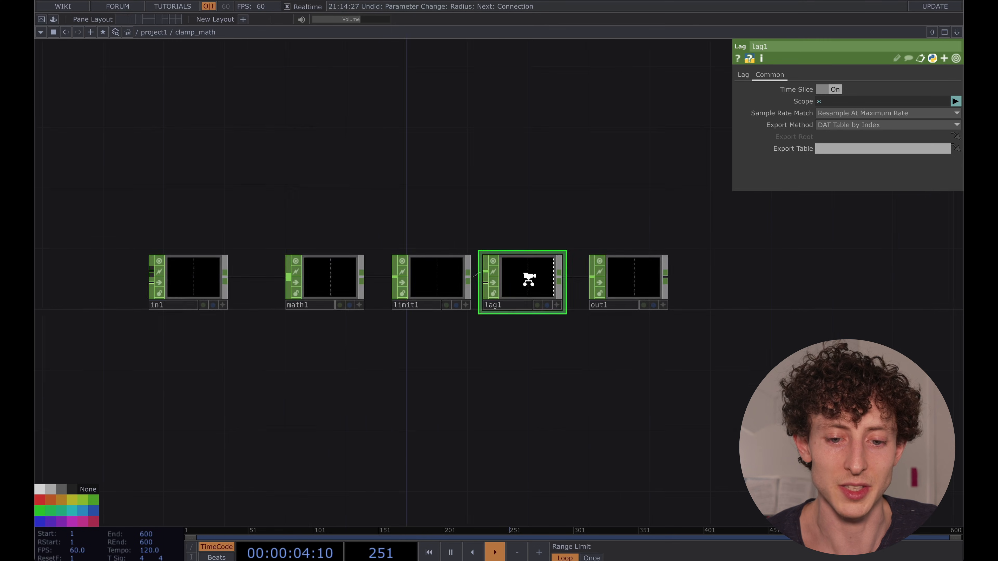
pyautogui.scroll(-3, 529, 280)
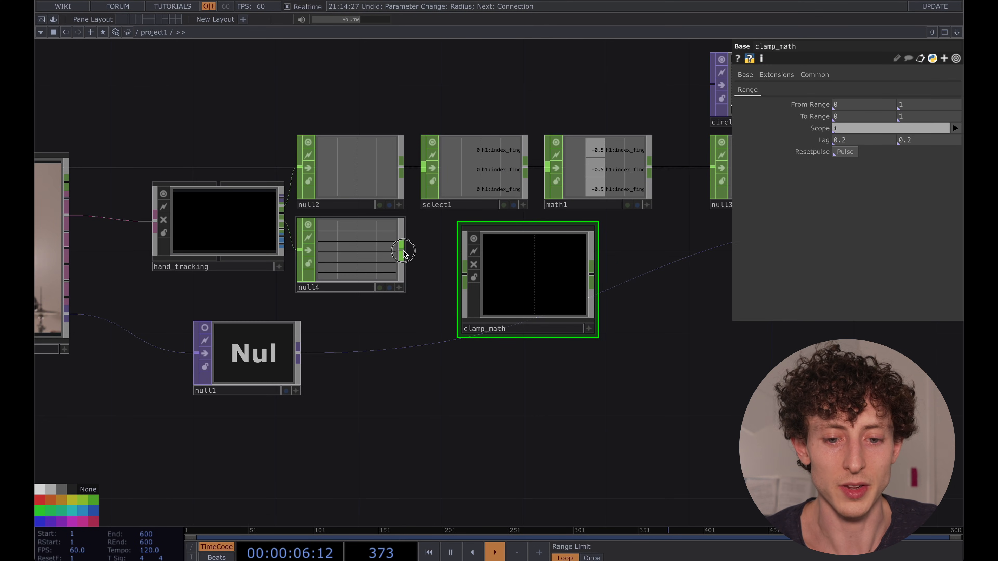
# Step: Connect null4 to clamp_math and set its Scope to h1:pinch_midpoint:x and h1:pinch_midpoint:y
pyautogui.moveTo(404, 253); pyautogui.dragTo(472, 271)
pyautogui.scroll(3, 545, 258)
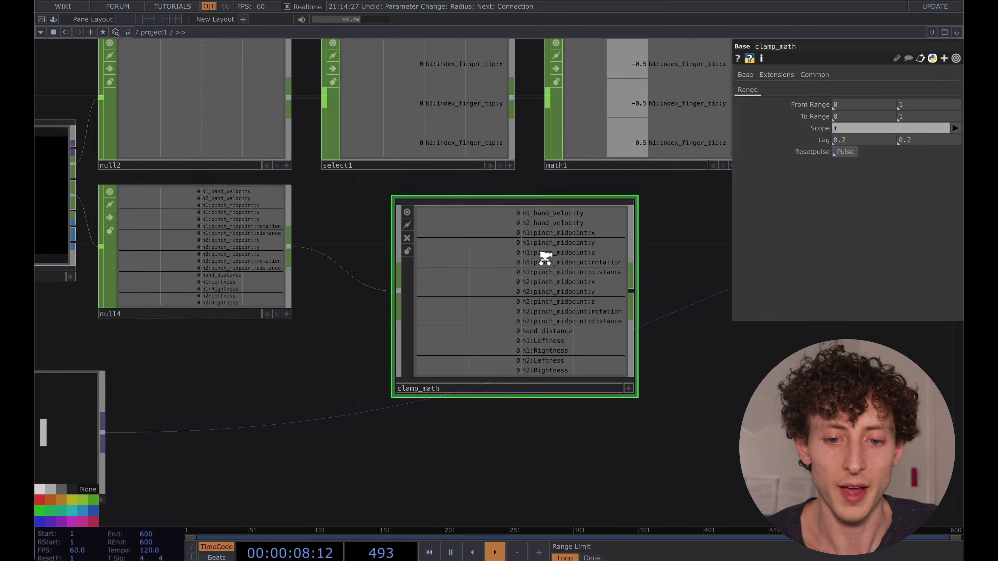
pyautogui.moveTo(541, 280); pyautogui.dragTo(461, 281)
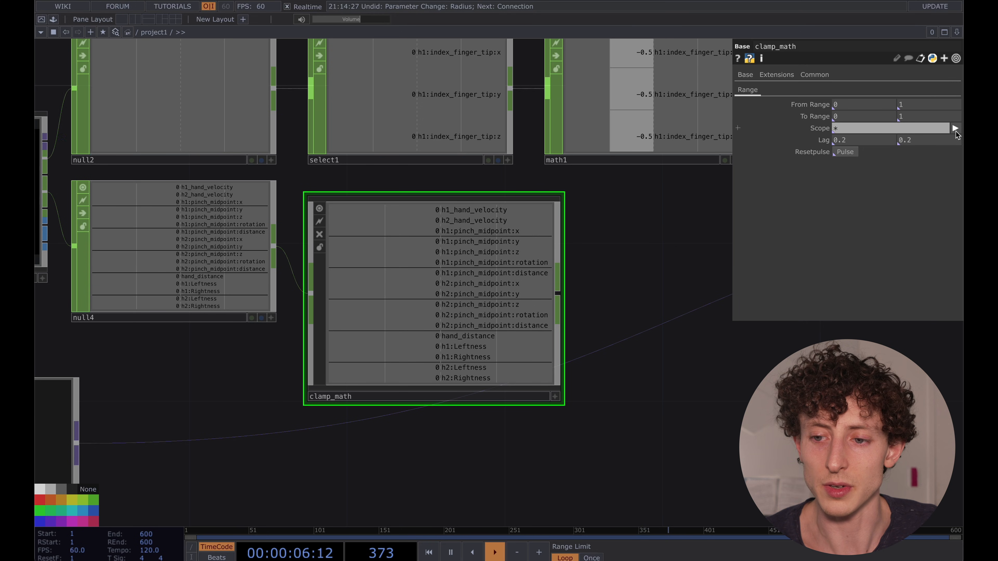
pyautogui.click(955, 128)
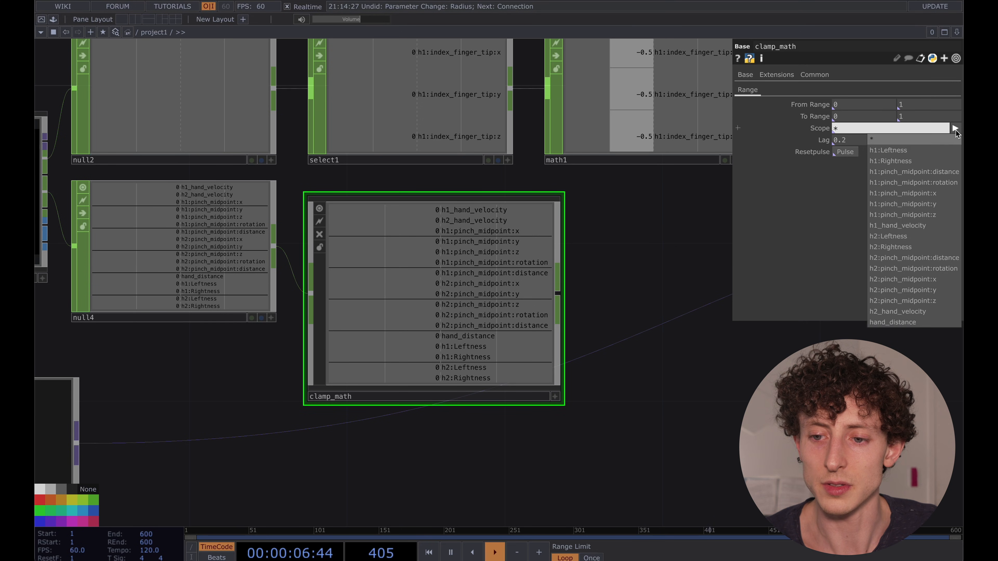
pyautogui.click(936, 193)
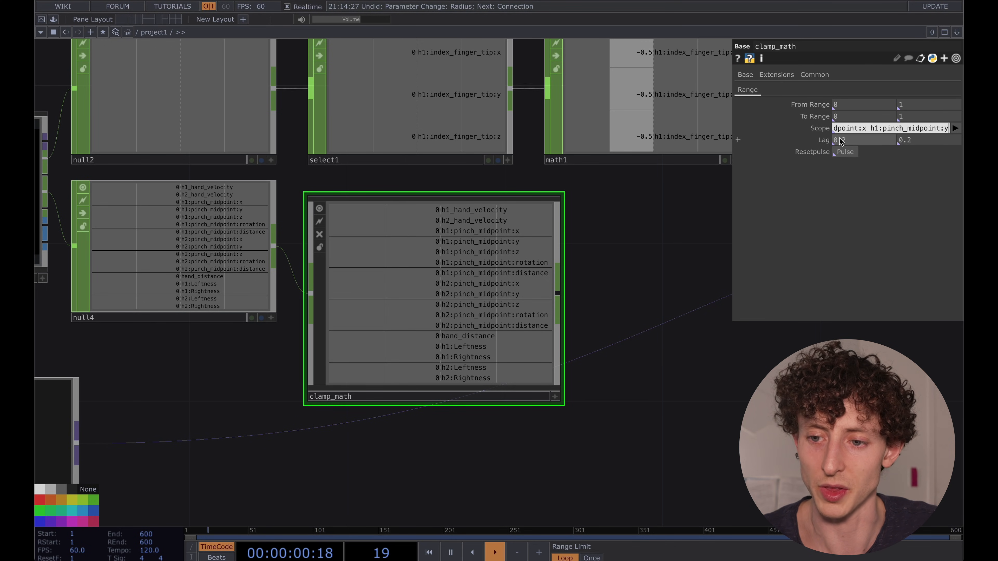
# Step: Set clamp_math's To Range to -.5 and .5
pyautogui.moveTo(649, 278); pyautogui.dragTo(601, 283)
pyautogui.scroll(-3, 610, 279)
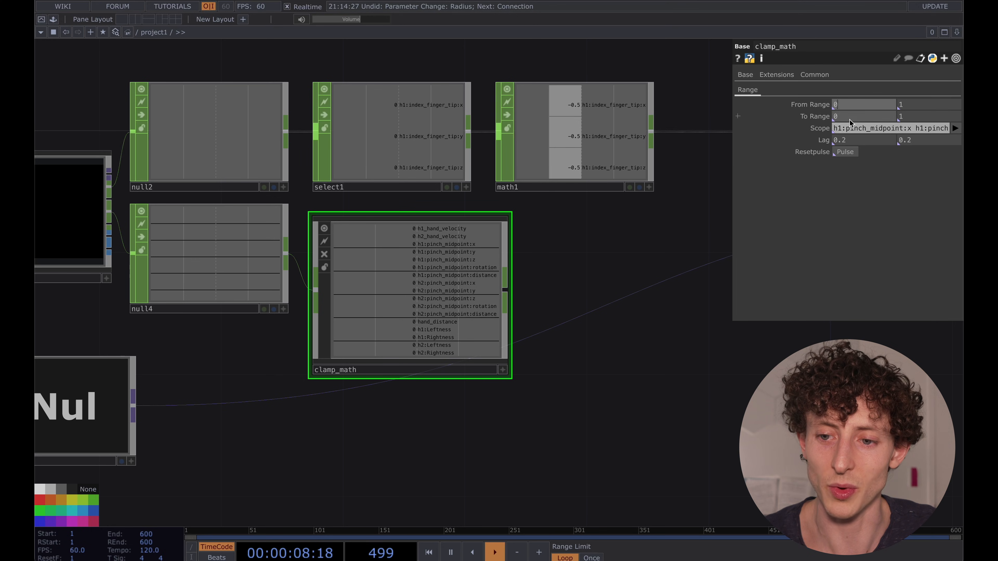
pyautogui.write('5')
pyautogui.press('Tab')
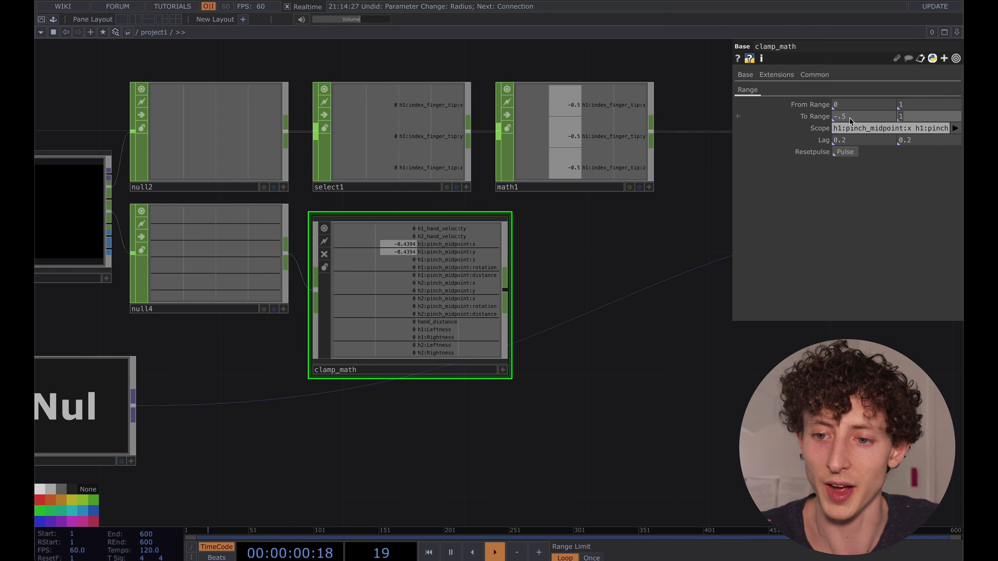
pyautogui.write('.5')
pyautogui.press('Tab')
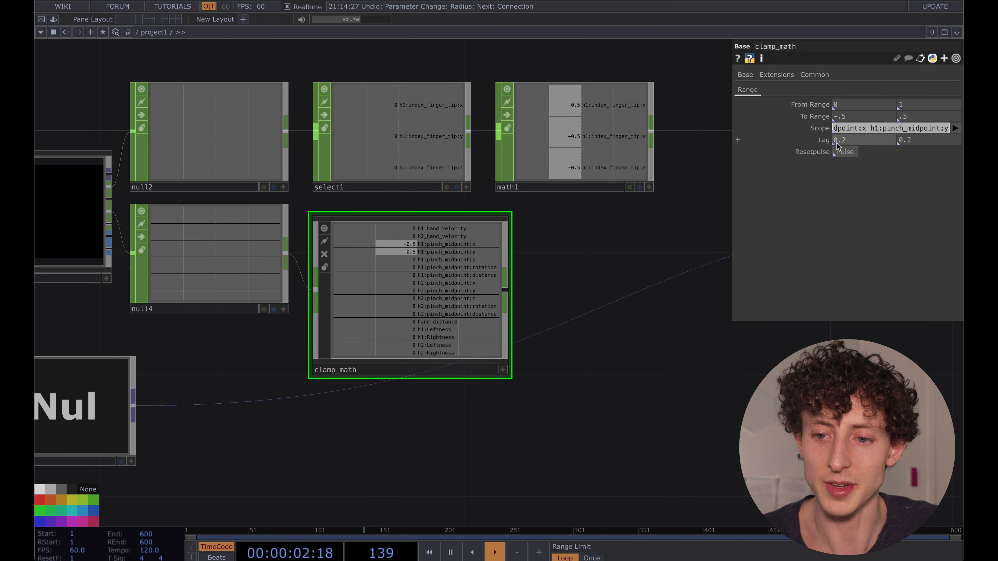
pyautogui.click(852, 140)
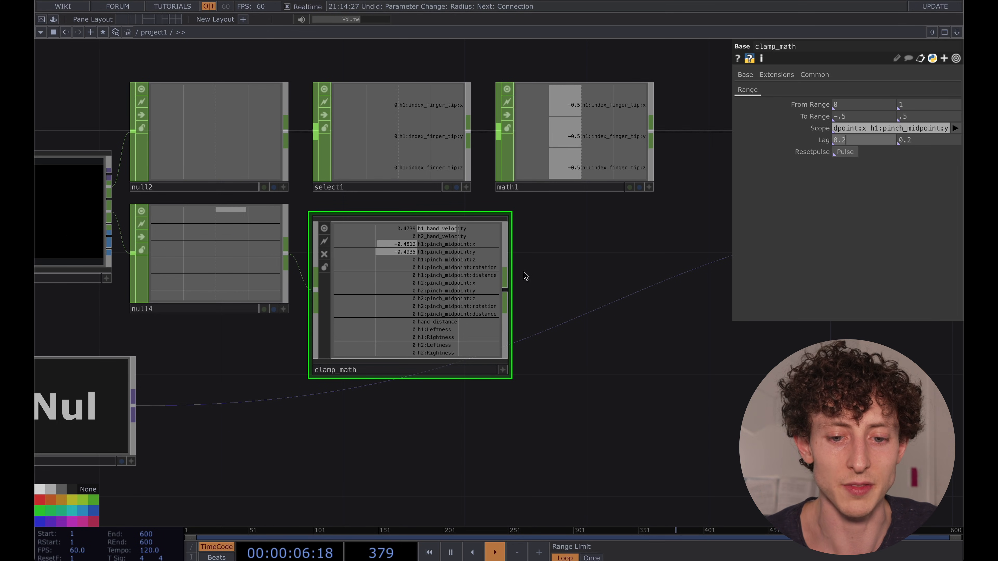
# Step: Add a Null CHOP to the output of clamp_math and place it beside it
pyautogui.rightClick(509, 289)
pyautogui.click(473, 284)
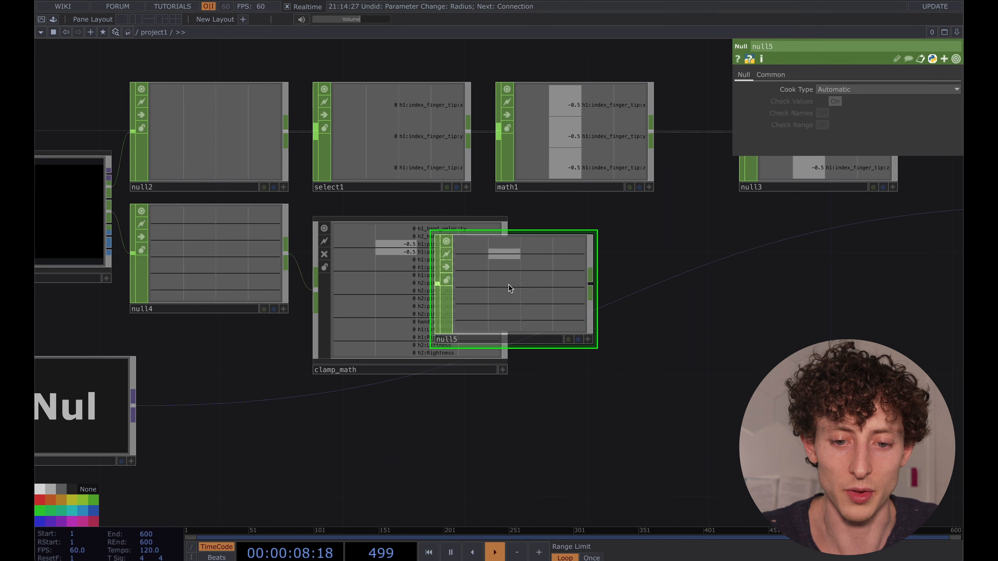
pyautogui.click(615, 289)
pyautogui.moveTo(778, 283); pyautogui.dragTo(508, 302)
pyautogui.scroll(-3, 680, 253)
# Step: Delete the old fingertip chain consisting of null2, select1, math1 and null3
pyautogui.click(824, 220)
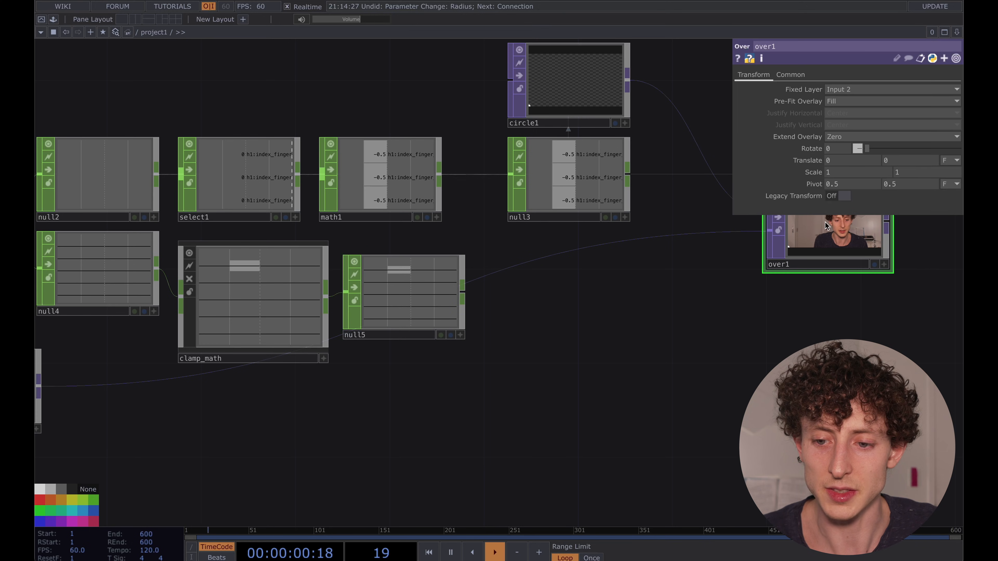
pyautogui.click(588, 105)
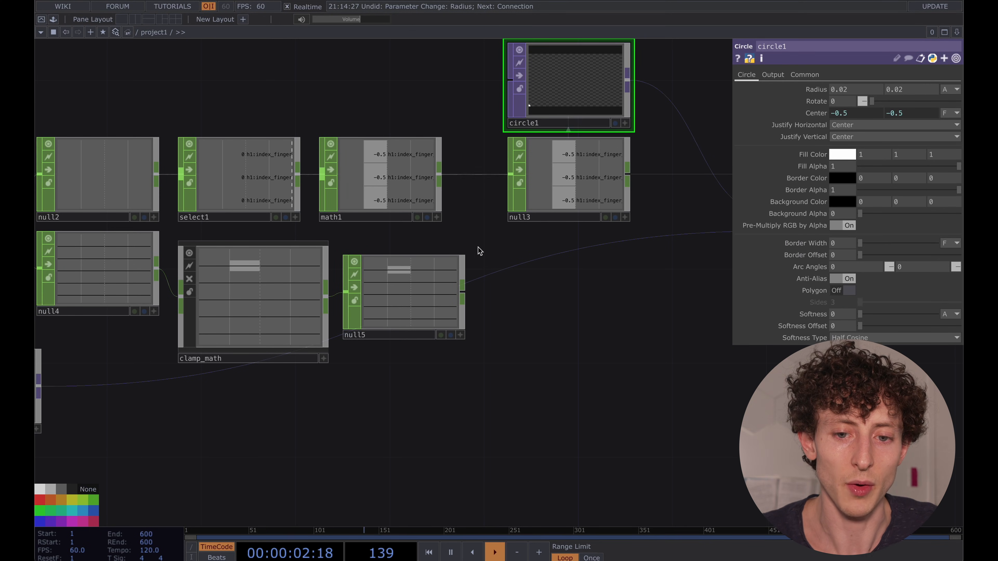
pyautogui.scroll(2, 479, 251)
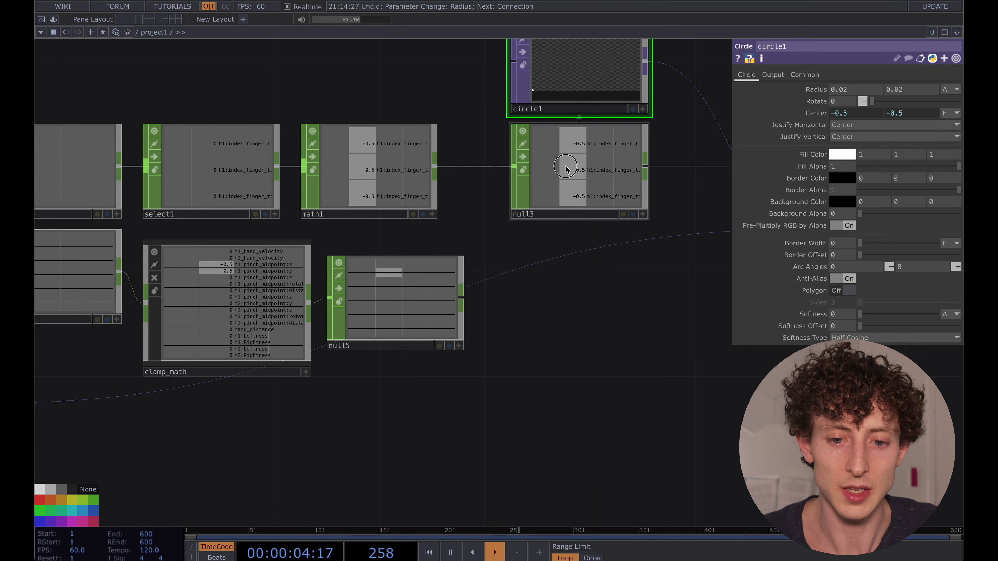
pyautogui.click(566, 166)
pyautogui.keyDown('shift'); pyautogui.click(401, 176); pyautogui.keyUp('shift')
pyautogui.keyDown('shift'); pyautogui.click(267, 175); pyautogui.keyUp('shift')
pyautogui.moveTo(242, 90); pyautogui.dragTo(393, 139)
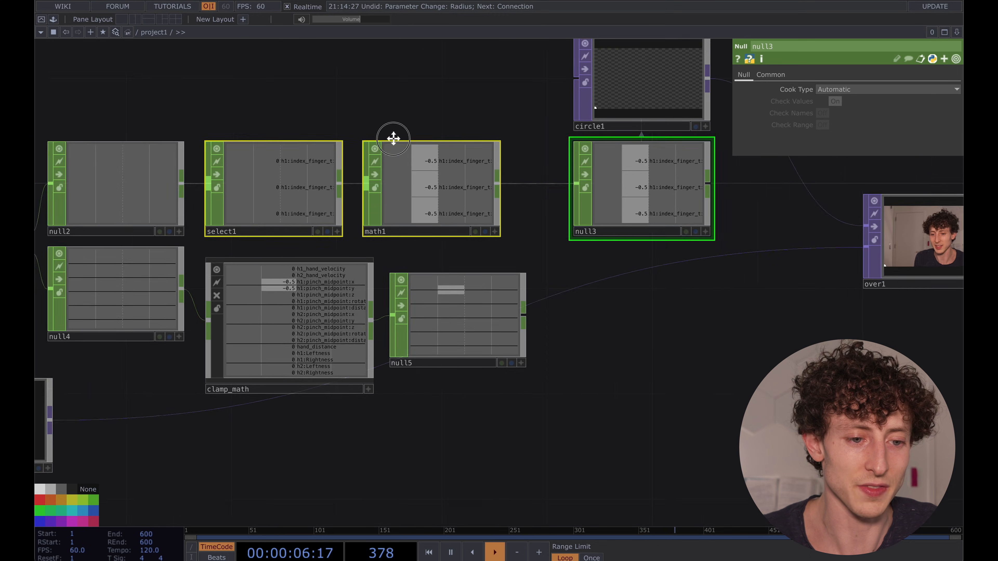
pyautogui.keyDown('shift'); pyautogui.click(254, 207); pyautogui.keyUp('shift')
pyautogui.press('Delete')
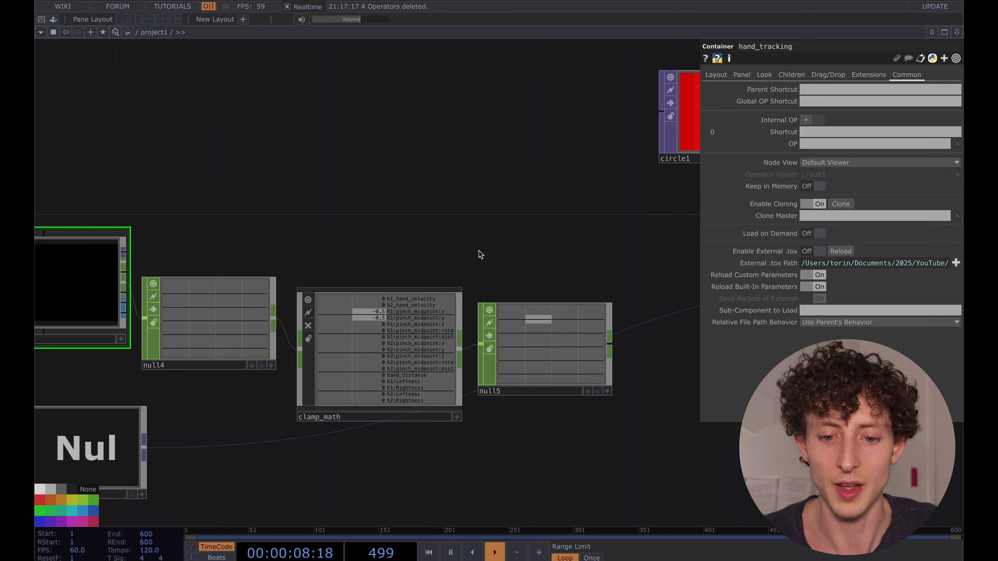
# Step: Move circle1 closer to the Null CHOP that follows clamp_math
pyautogui.moveTo(487, 254); pyautogui.dragTo(390, 259)
pyautogui.click(602, 138)
pyautogui.moveTo(645, 131); pyautogui.dragTo(593, 183)
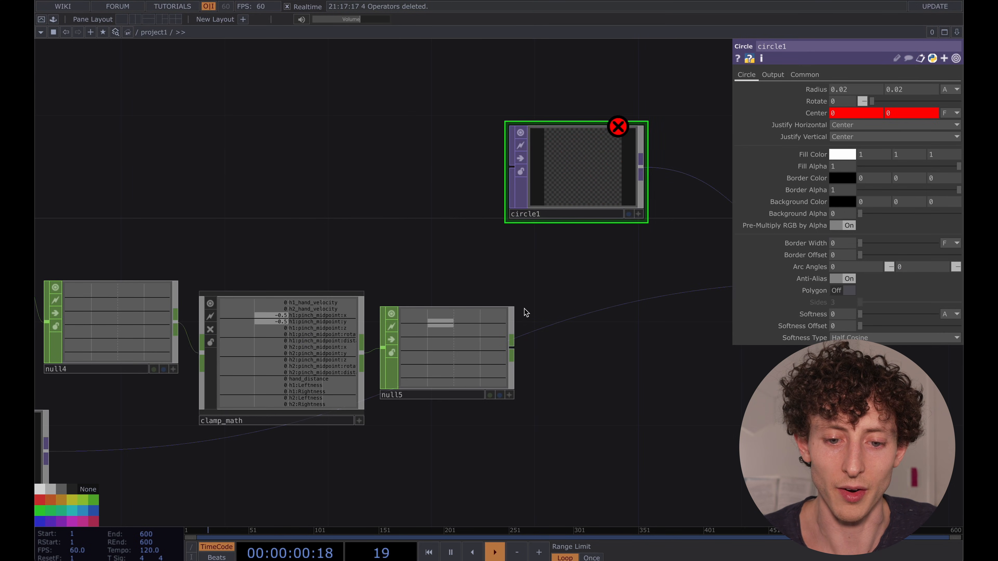
# Step: Drive circle1's Center X and Y with CHOP references to null5's h1:pinch_midpoint:x and h1:pinch_midpoint:y
pyautogui.scroll(3, 525, 313)
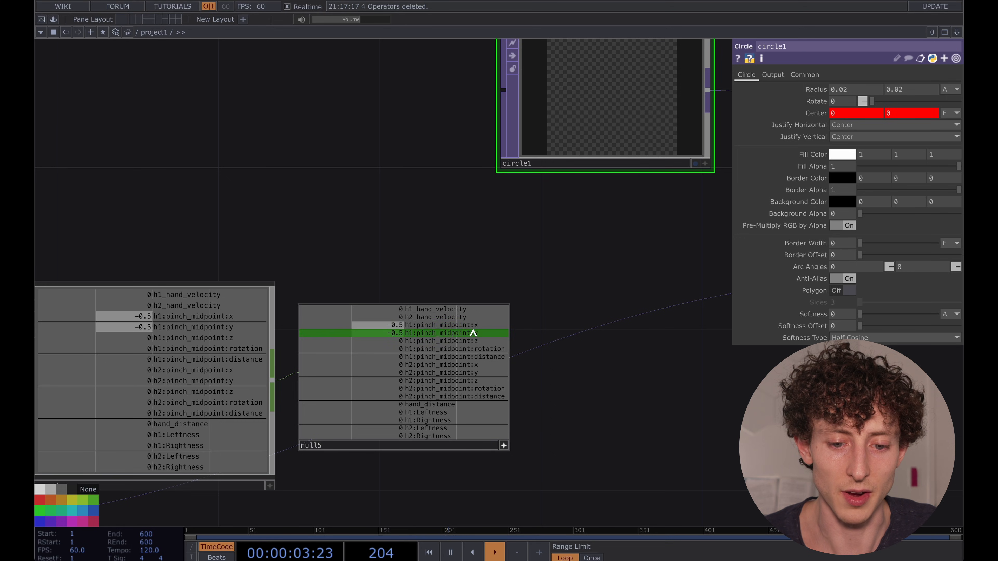
pyautogui.moveTo(471, 325); pyautogui.dragTo(848, 113)
pyautogui.click(858, 111)
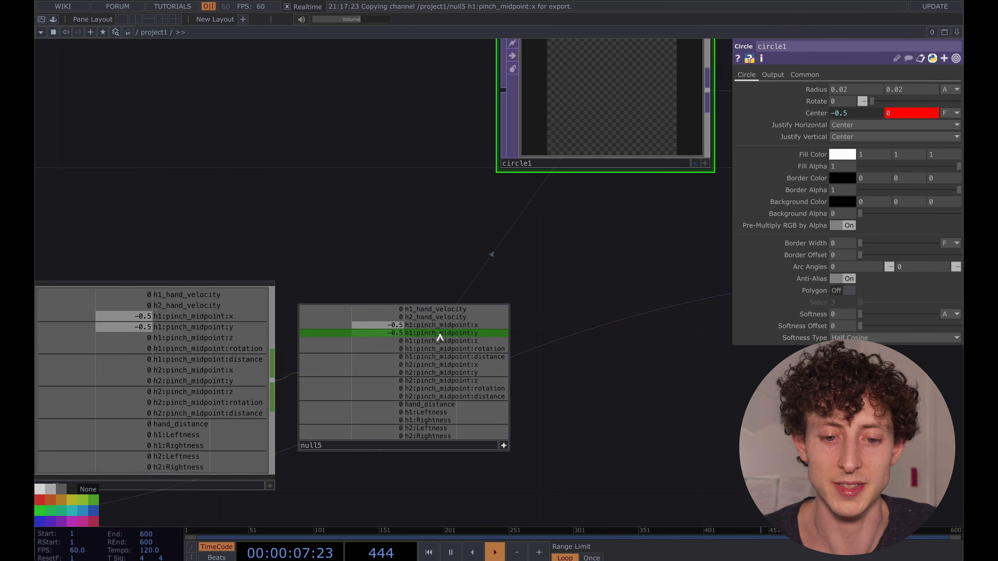
pyautogui.moveTo(440, 335); pyautogui.dragTo(907, 114)
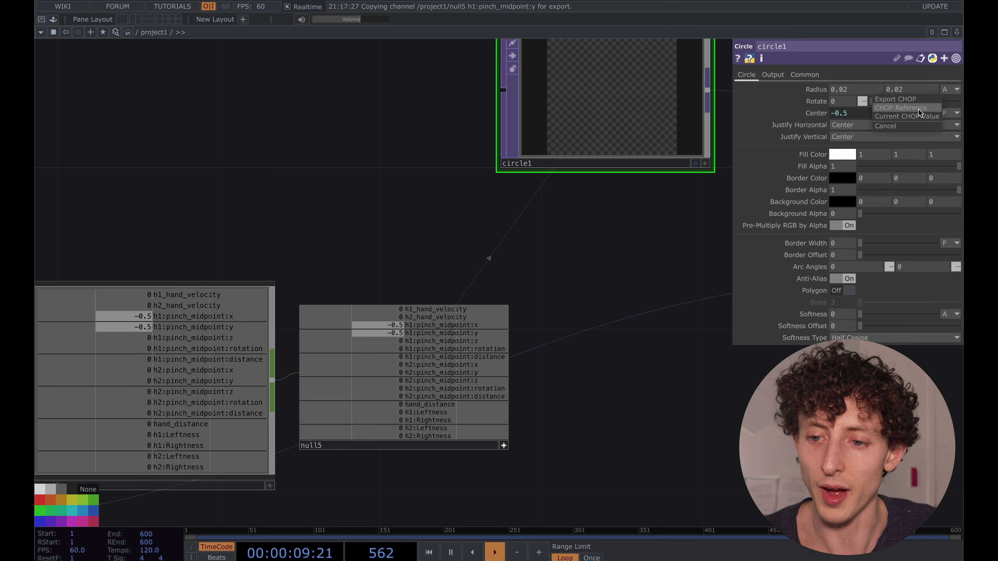
pyautogui.click(919, 108)
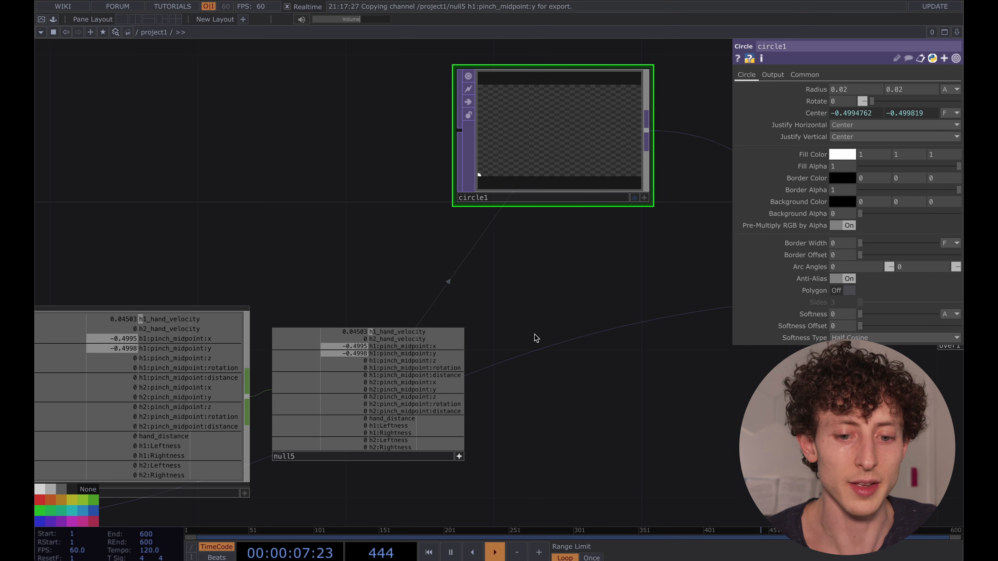
# Step: Move null5 further along to make room and place a copy of clamp_math below the chain
pyautogui.scroll(-2, 535, 334)
pyautogui.moveTo(546, 332); pyautogui.dragTo(531, 314)
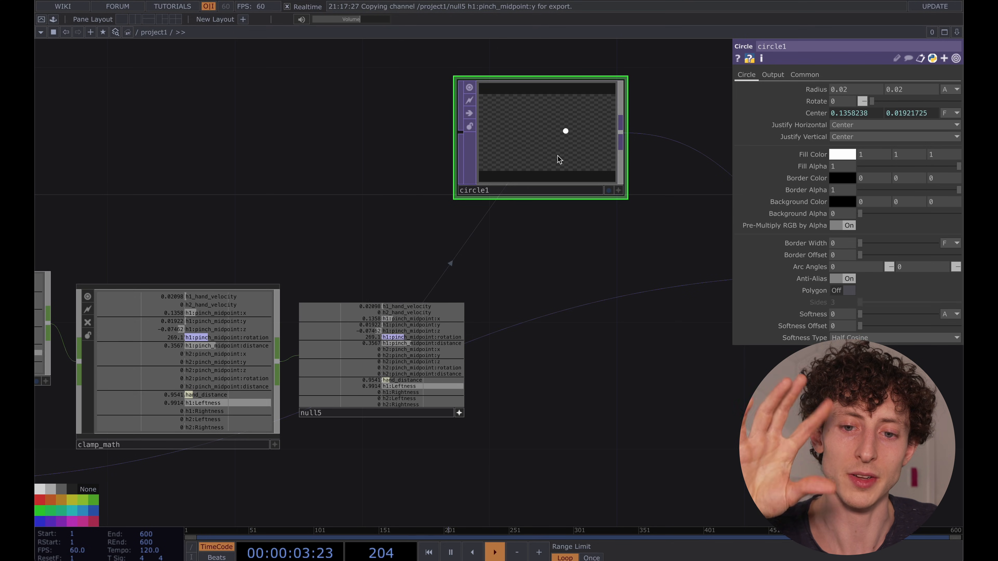
pyautogui.scroll(-2, 559, 159)
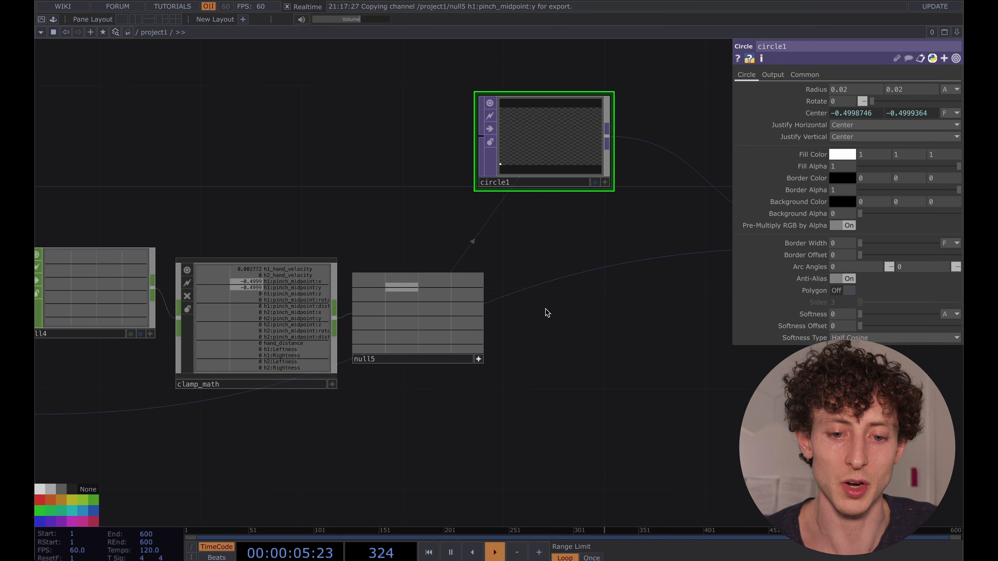
pyautogui.moveTo(416, 324); pyautogui.dragTo(543, 325)
pyautogui.click(283, 321)
pyautogui.hotkey('ctrl', 'c')
pyautogui.hotkey('ctrl', 'v')
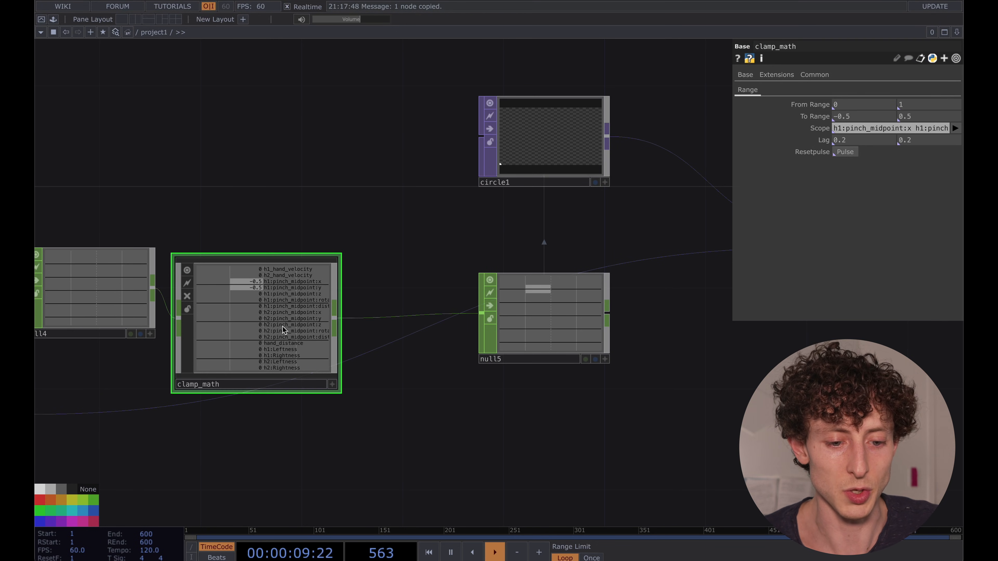
pyautogui.click(251, 465)
pyautogui.moveTo(250, 466); pyautogui.dragTo(477, 465)
# Step: Wire the clamp_math copy between clamp_math and null5, and line it up in the chain
pyautogui.moveTo(334, 320); pyautogui.dragTo(404, 467)
pyautogui.moveTo(556, 299); pyautogui.dragTo(607, 298)
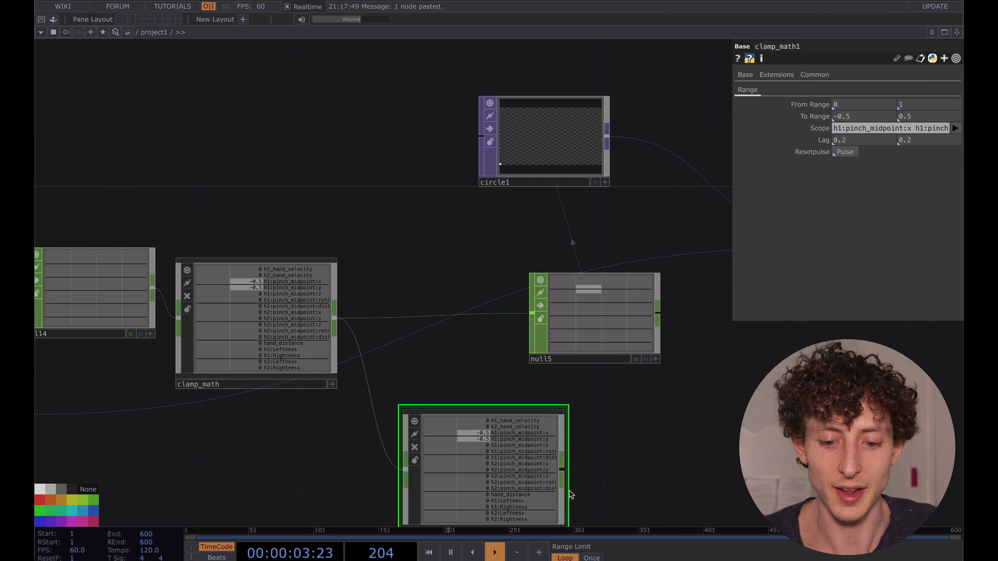
pyautogui.moveTo(562, 468); pyautogui.dragTo(529, 316)
pyautogui.moveTo(502, 481); pyautogui.dragTo(452, 330)
pyautogui.moveTo(598, 330); pyautogui.dragTo(623, 330)
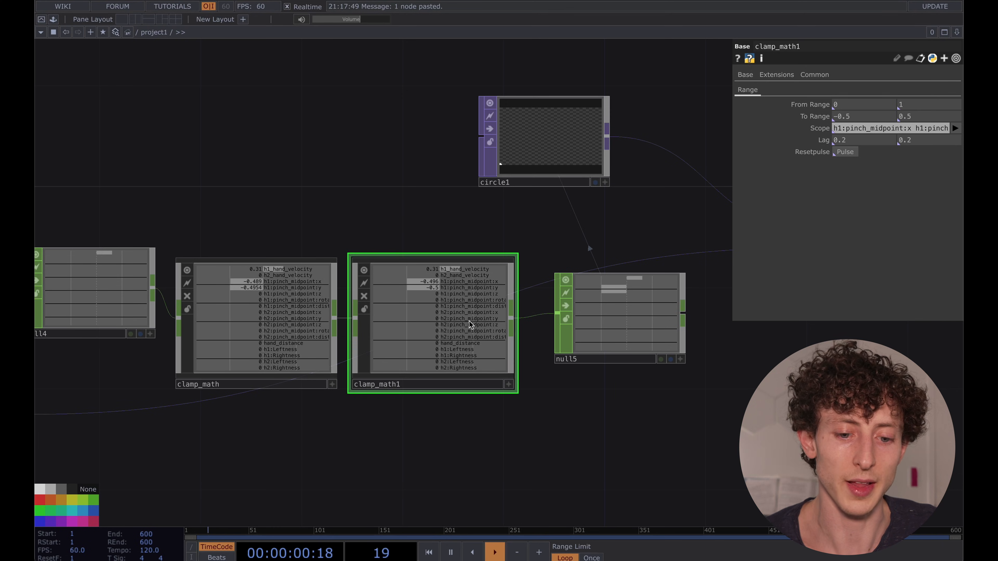
# Step: Replace the Scope of clamp_math1 with only h1:pinch_midpoint:distance
pyautogui.click(913, 126)
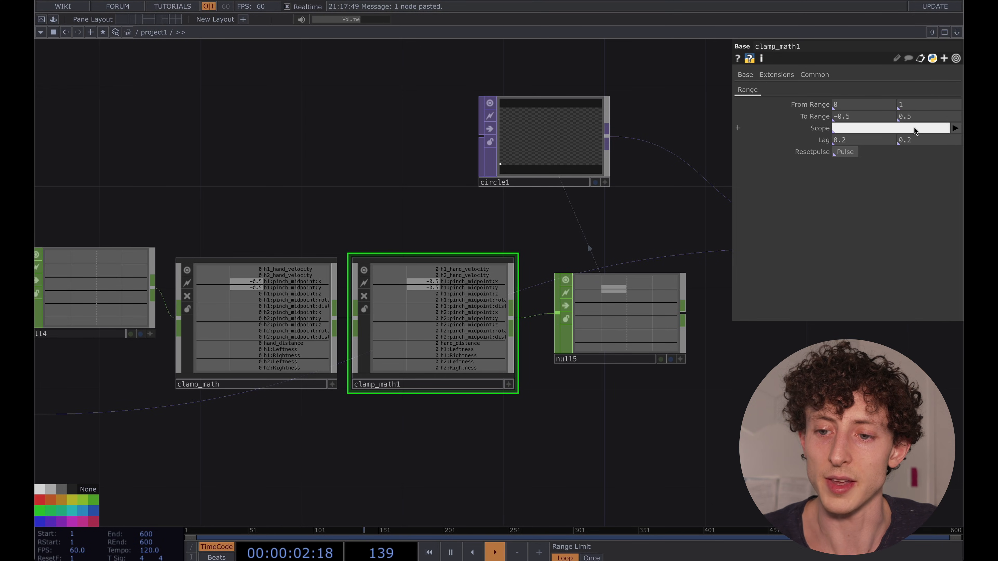
pyautogui.press('BackSpace')
pyautogui.click(955, 128)
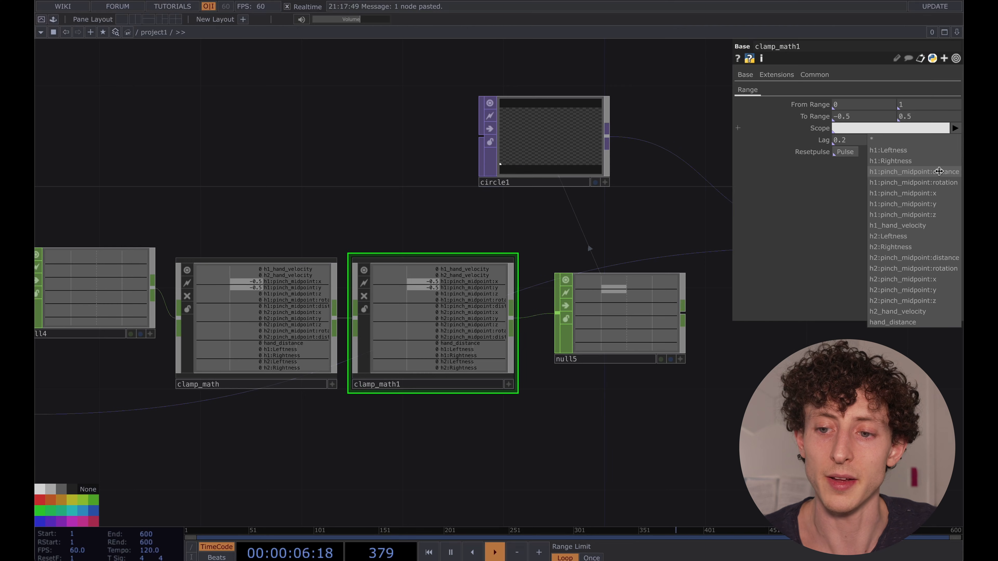
pyautogui.click(900, 151)
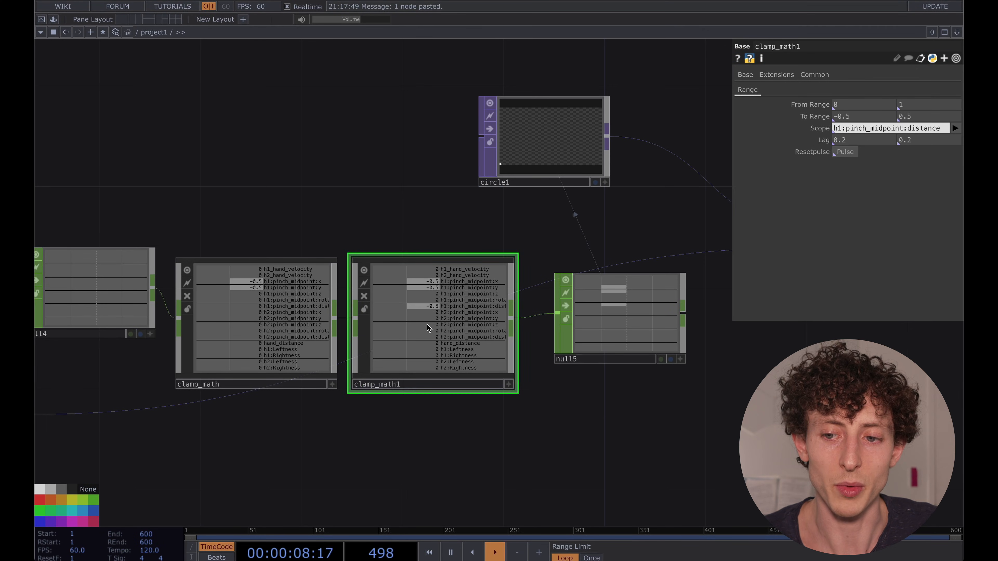
# Step: Set the lower From Range value of clamp_math1 to .035
pyautogui.scroll(3, 428, 327)
pyautogui.scroll(-1, 426, 323)
pyautogui.moveTo(341, 167); pyautogui.dragTo(408, 158)
pyautogui.scroll(-1, 510, 235)
pyautogui.click(857, 118)
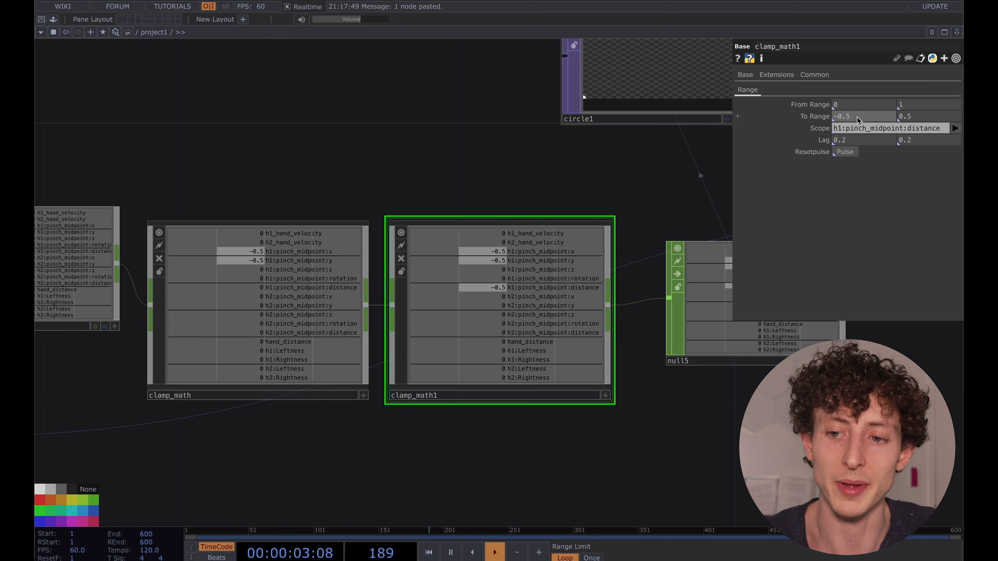
pyautogui.scroll(-3, 632, 166)
pyautogui.moveTo(417, 182); pyautogui.dragTo(427, 181)
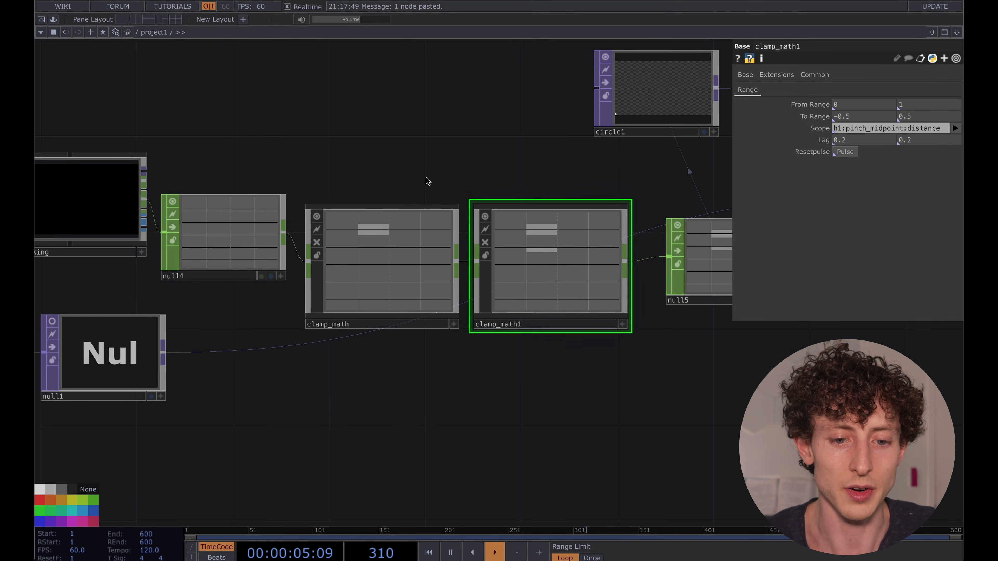
pyautogui.scroll(1, 406, 247)
pyautogui.scroll(2, 406, 248)
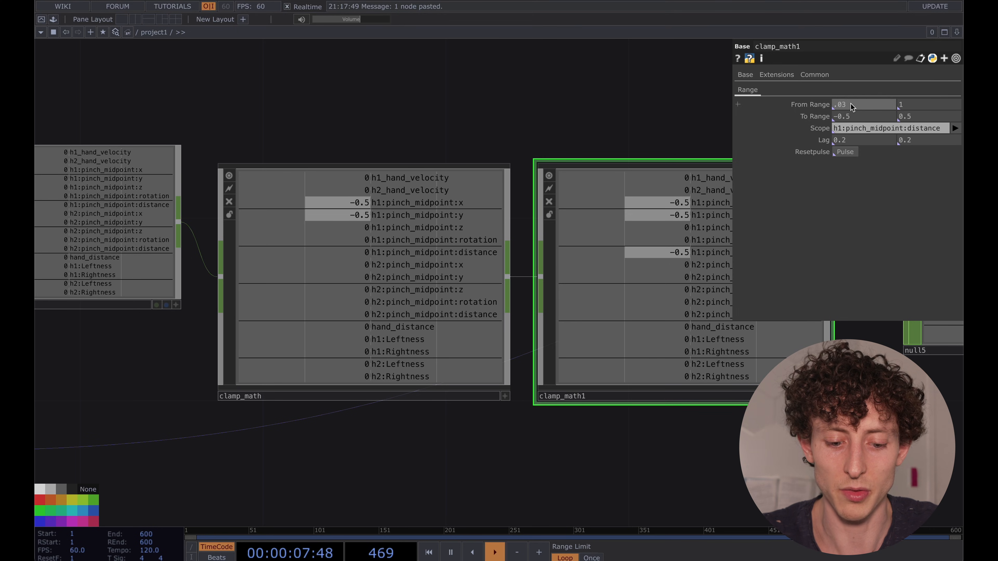
pyautogui.press('Tab')
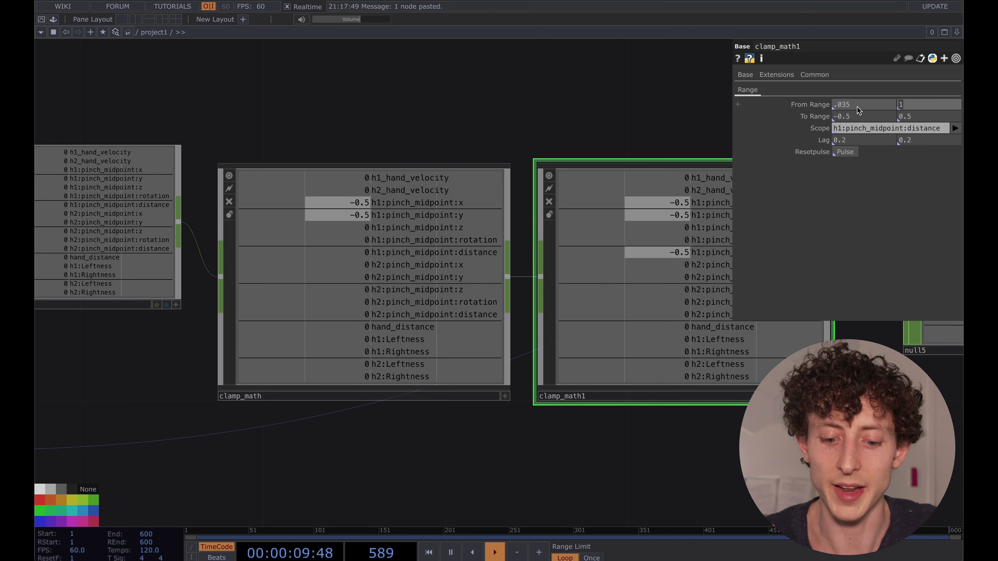
# Step: Set the upper From Range value of clamp_math1 to .45
pyautogui.press('Tab')
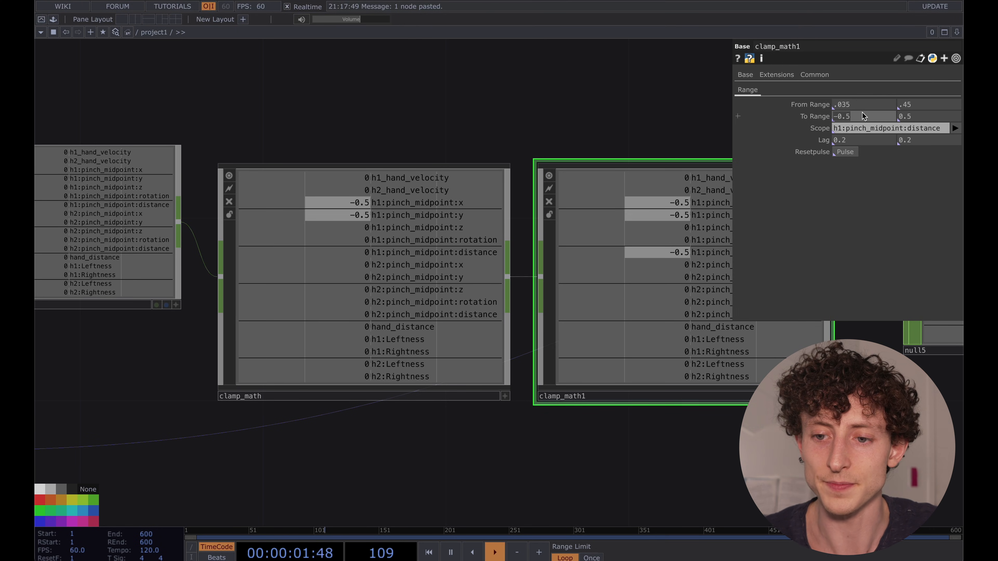
pyautogui.moveTo(689, 118); pyautogui.dragTo(535, 123)
pyautogui.moveTo(641, 110); pyautogui.dragTo(476, 243)
pyautogui.scroll(-3, 476, 243)
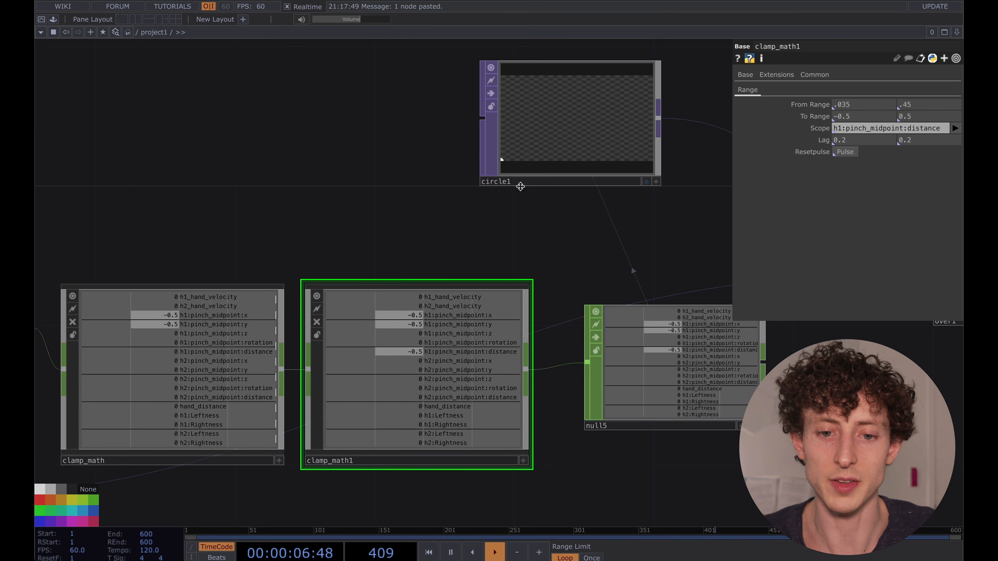
# Step: Try enlarging circle1 by raising both Radius values to 0.1
pyautogui.click(552, 153)
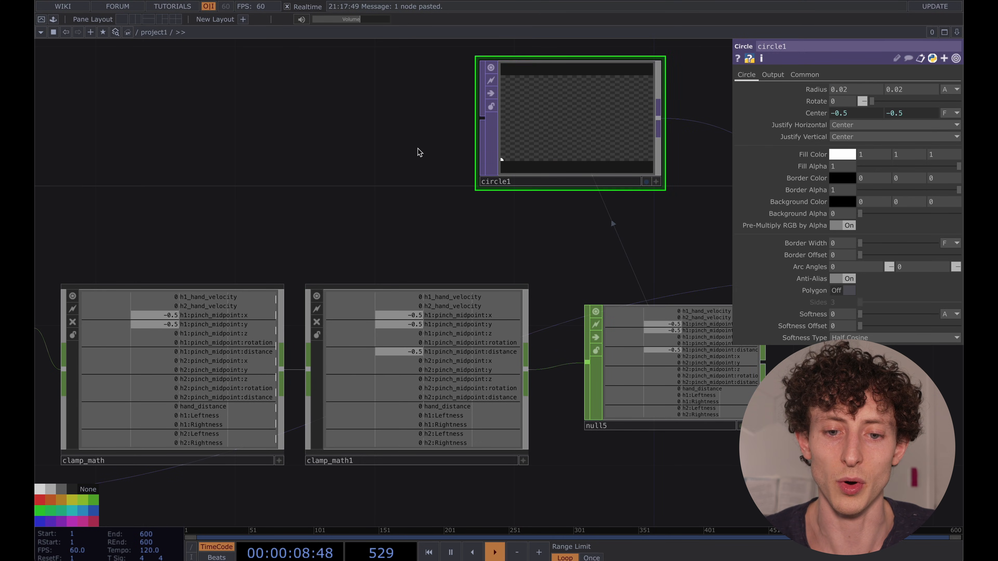
pyautogui.moveTo(419, 152); pyautogui.dragTo(404, 214)
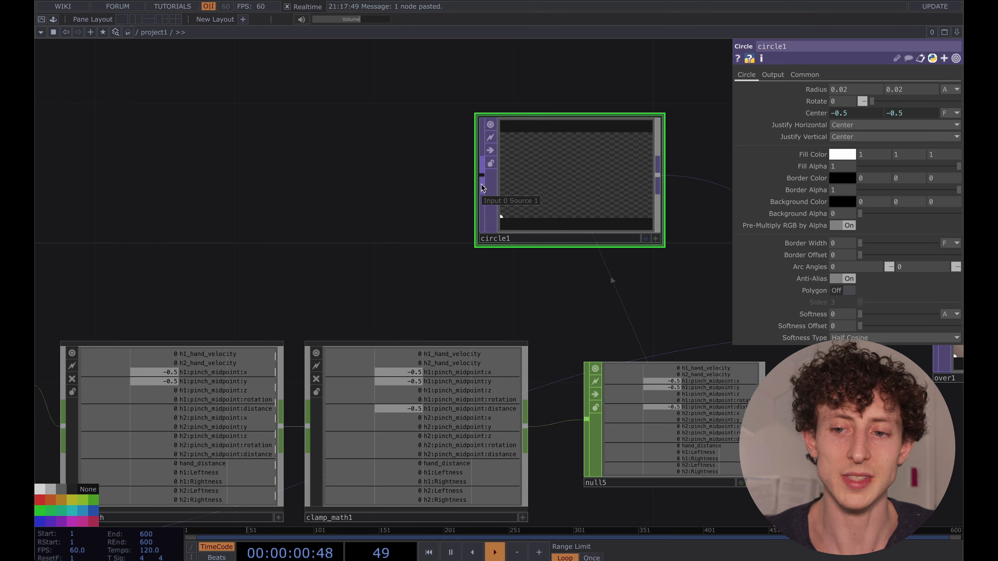
pyautogui.moveTo(401, 148); pyautogui.dragTo(401, 153)
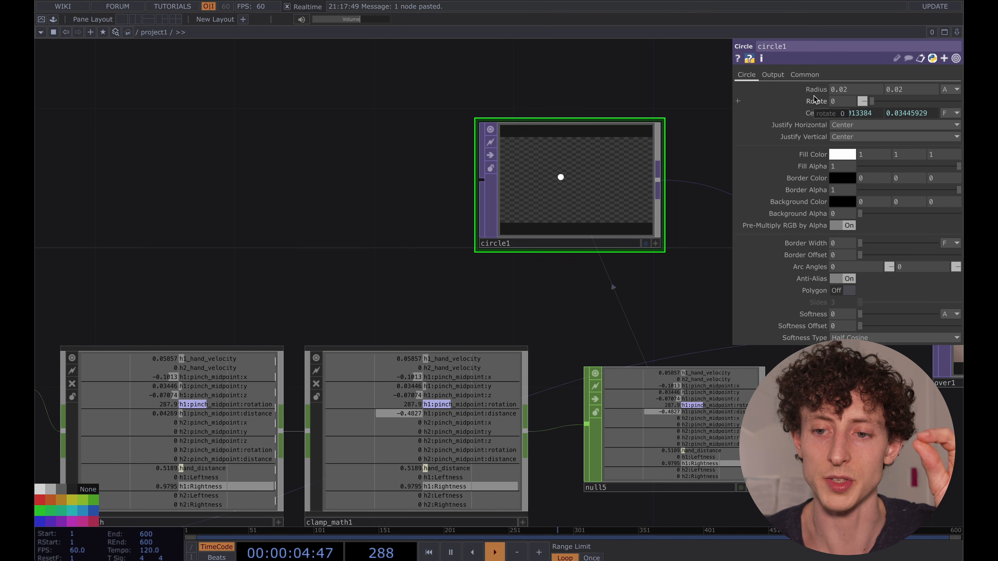
pyautogui.moveTo(814, 91); pyautogui.dragTo(954, 87, button='middle')
pyautogui.moveTo(275, 270); pyautogui.dragTo(296, 218)
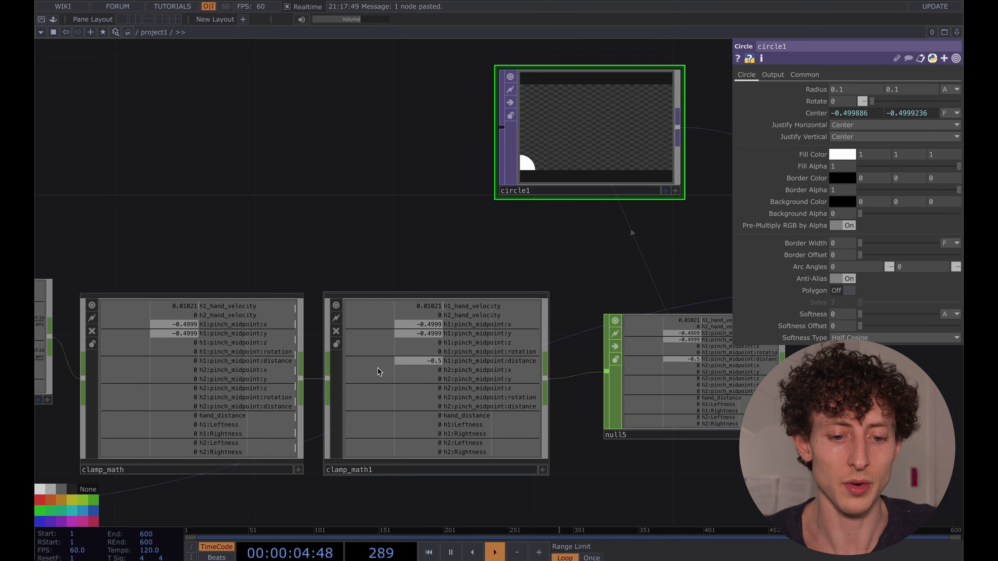
# Step: Set the To Range of clamp_math1 to .01 and .1
pyautogui.click(378, 371)
pyautogui.click(867, 117)
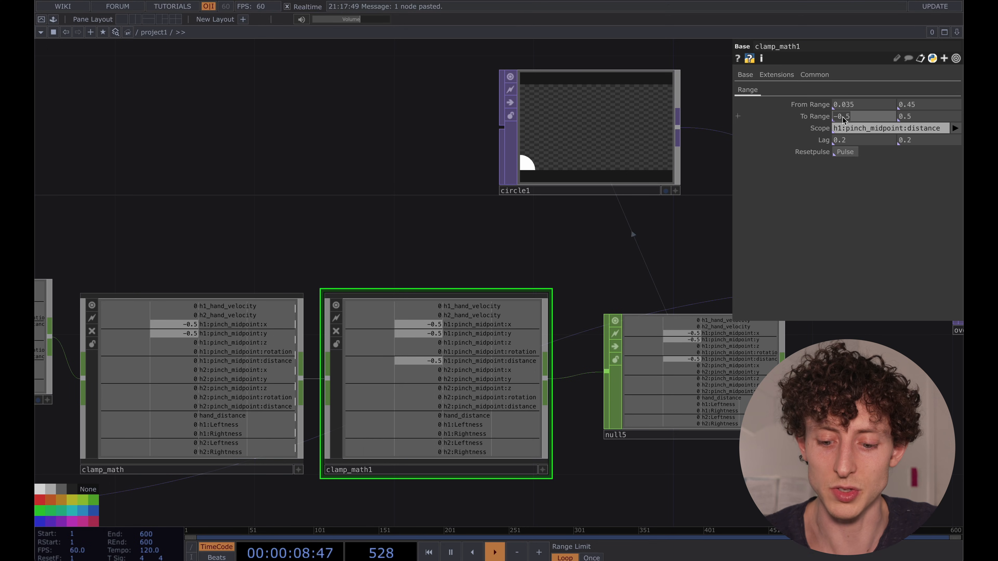
pyautogui.write('.01')
pyautogui.press('Tab')
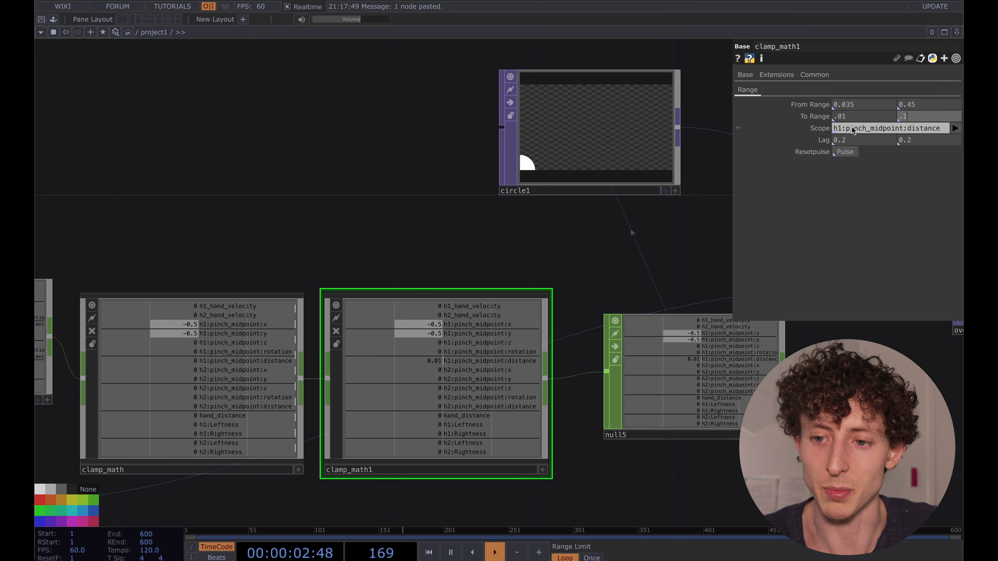
pyautogui.press('Tab')
pyautogui.moveTo(564, 275); pyautogui.dragTo(500, 282)
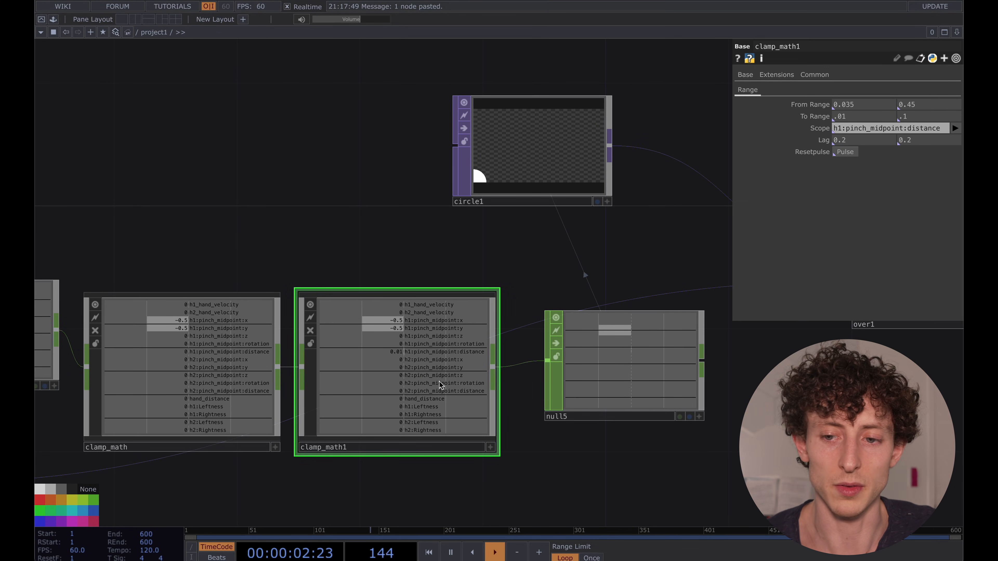
pyautogui.click(823, 115)
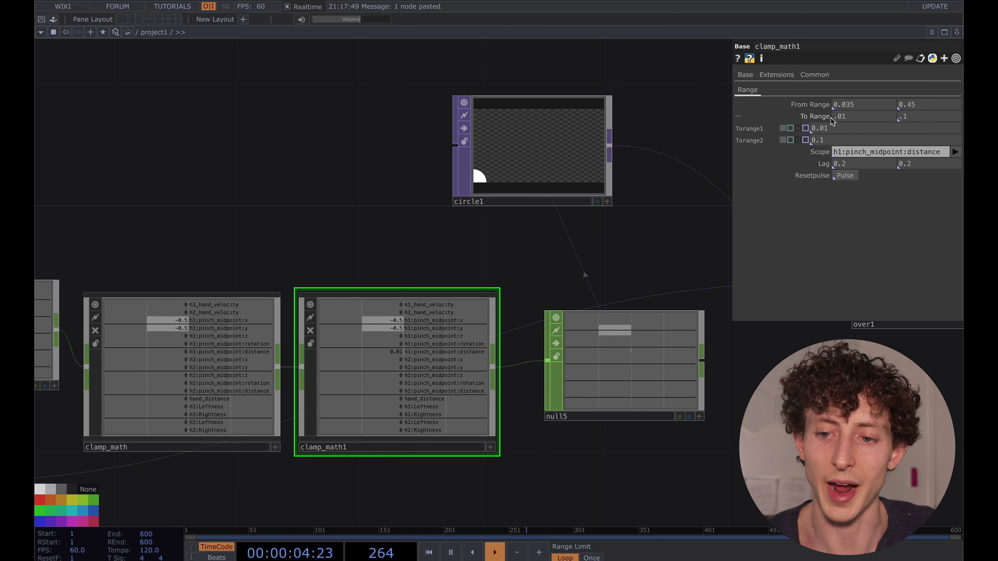
pyautogui.click(844, 117)
pyautogui.click(920, 118)
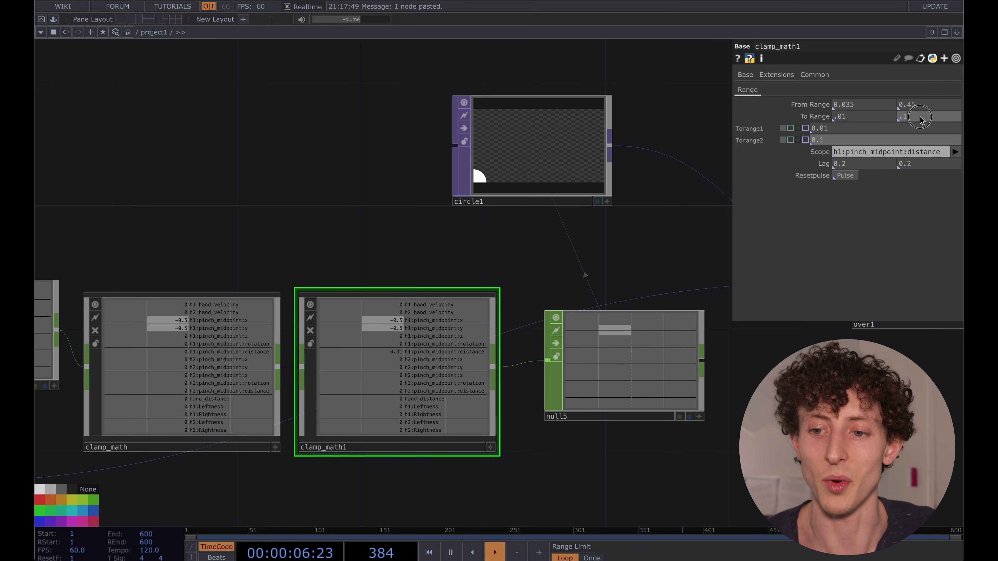
# Step: Drive both Radius values of circle1 with the h1:pinch_midpoint:distance channel of null5
pyautogui.scroll(2, 626, 314)
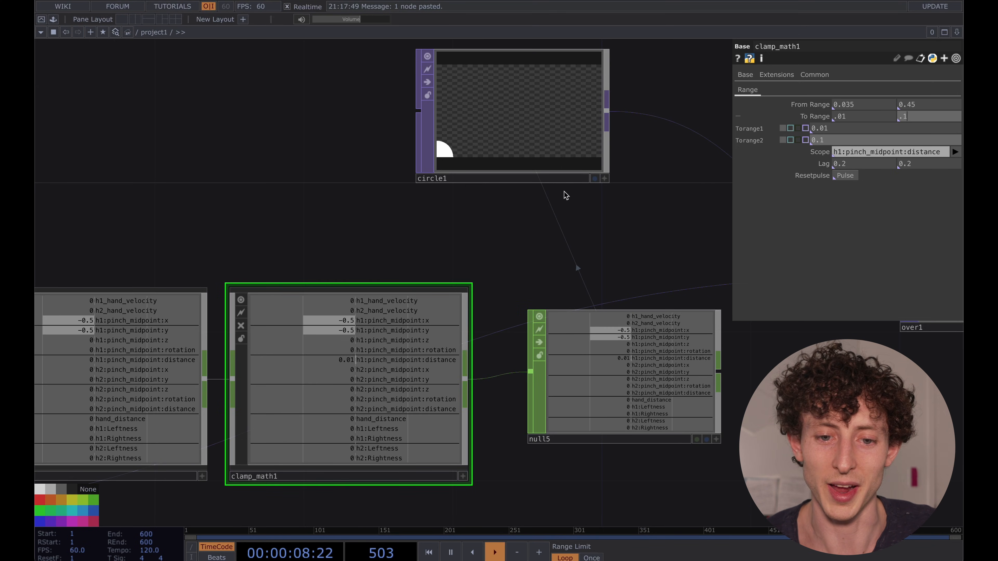
pyautogui.click(550, 183)
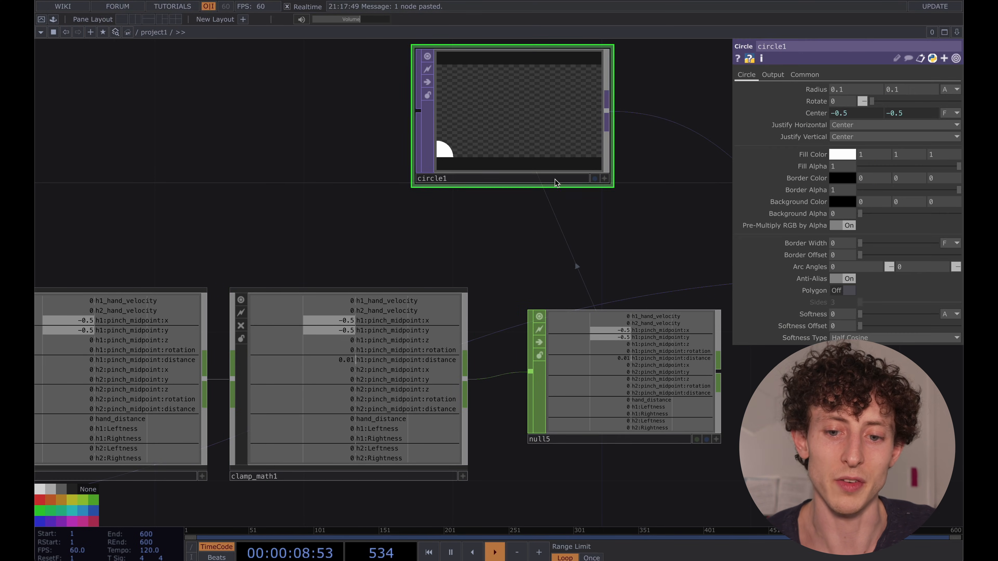
pyautogui.click(716, 439)
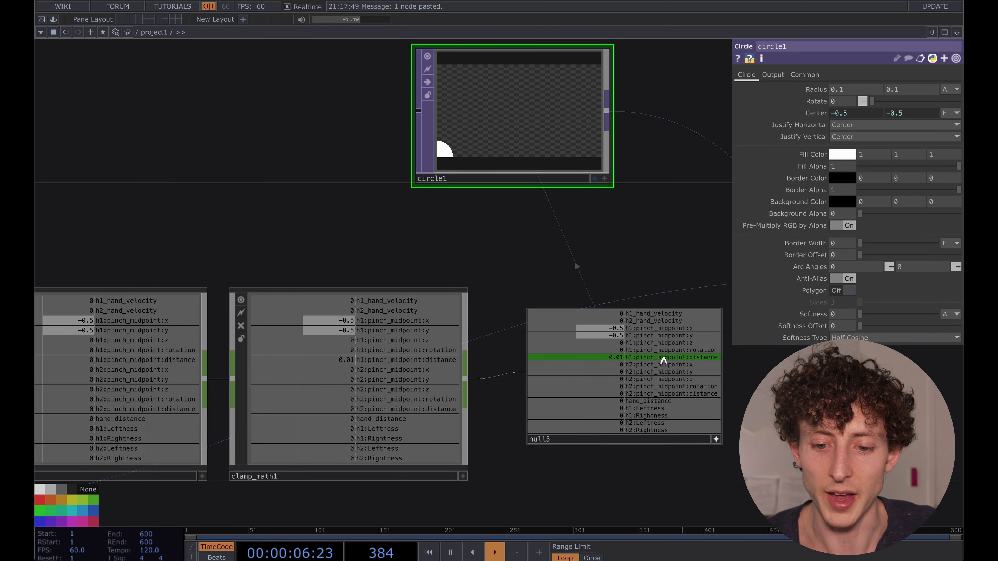
pyautogui.moveTo(660, 361); pyautogui.dragTo(829, 86)
pyautogui.moveTo(630, 210); pyautogui.dragTo(631, 239)
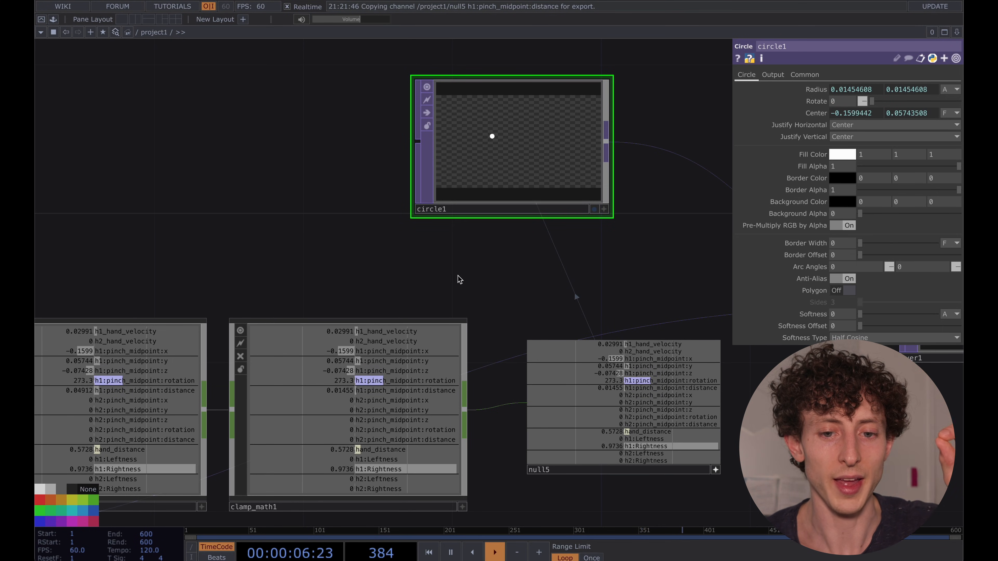
# Step: Try a Lag of 1 for both values of clamp_math1
pyautogui.click(418, 326)
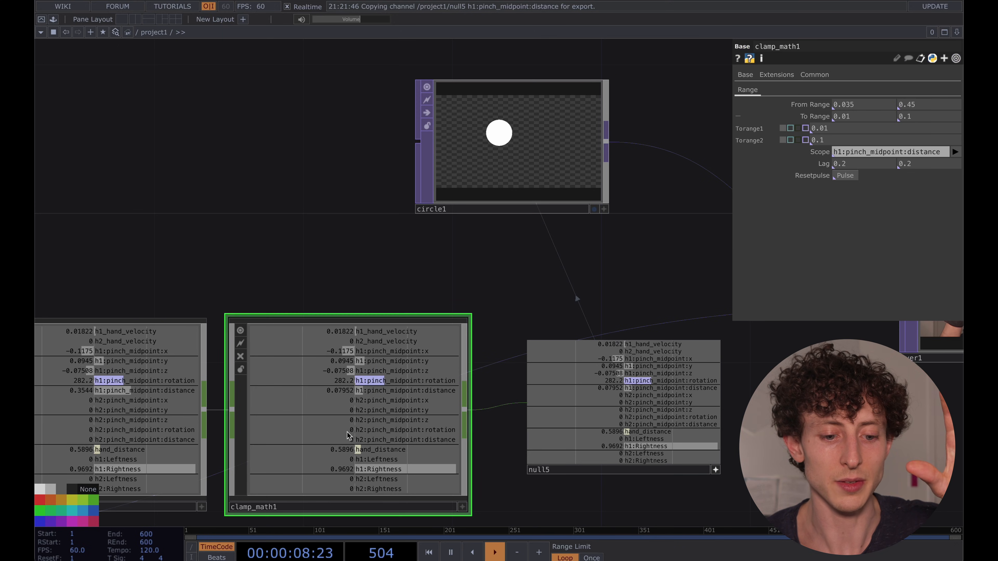
pyautogui.click(817, 117)
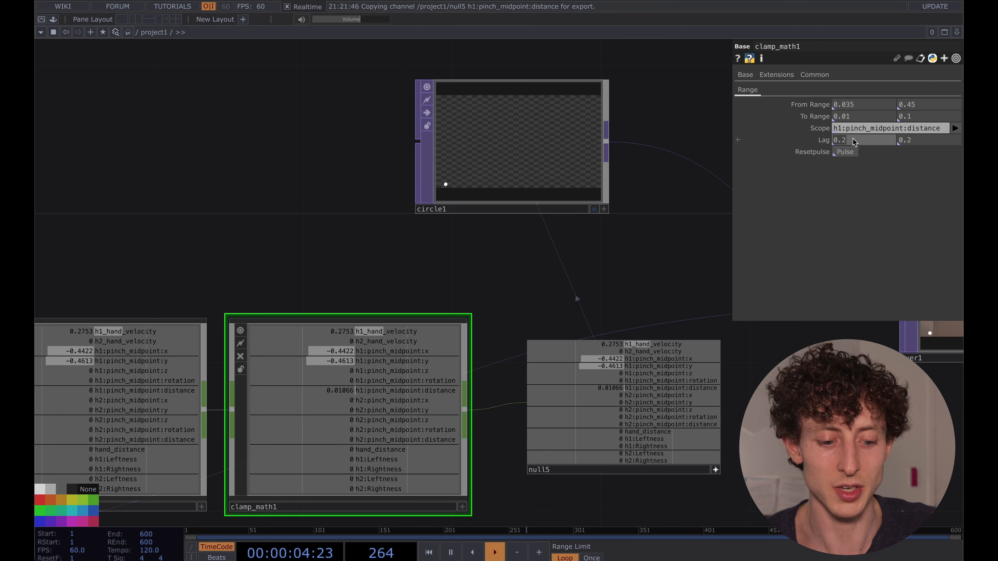
pyautogui.write('1')
pyautogui.press('Tab')
pyautogui.write('1')
pyautogui.press('Tab')
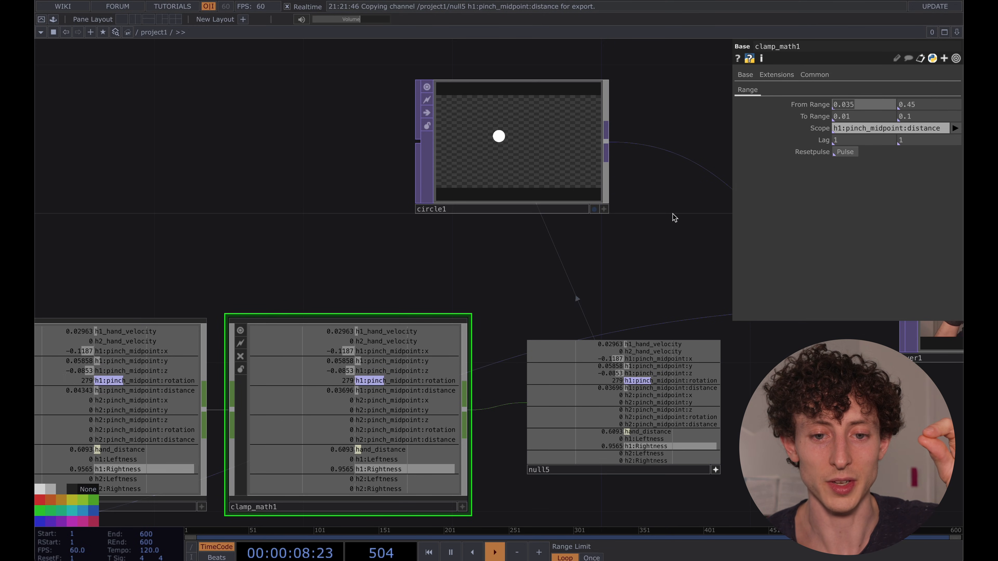
# Step: Try a Lag of .1 for both values of clamp_math1
pyautogui.click(846, 141)
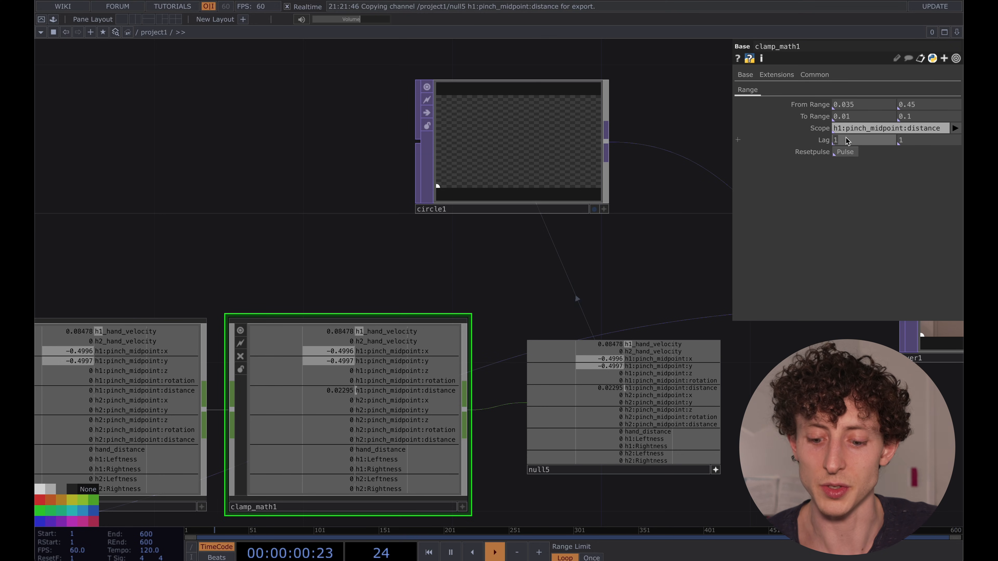
pyautogui.write('.1')
pyautogui.press('Tab')
pyautogui.write('.1')
pyautogui.press('Tab')
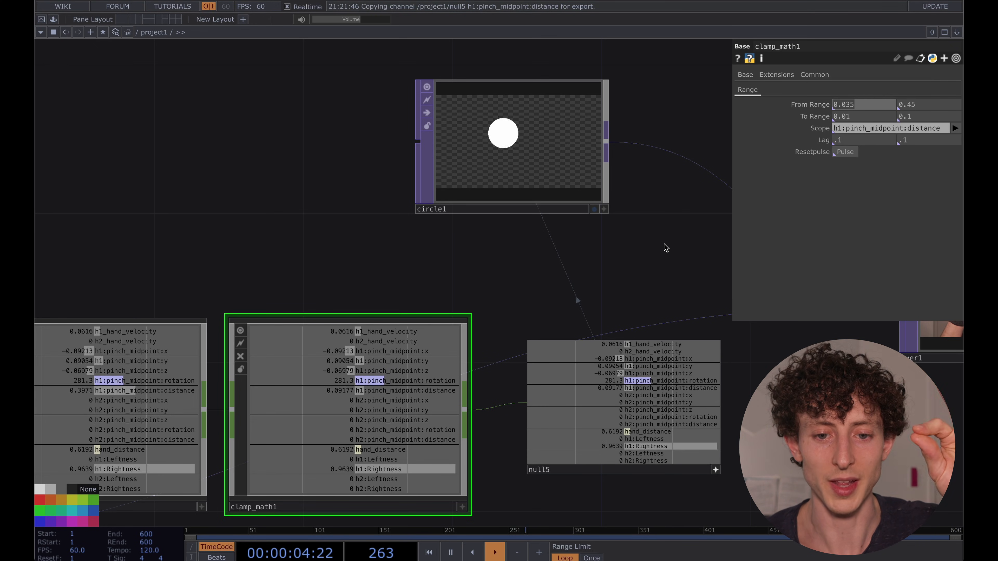
# Step: Set both Lag values of clamp_math1 to .2 and check the circle's response over the webcam image in over1
pyautogui.click(847, 141)
pyautogui.write('.2')
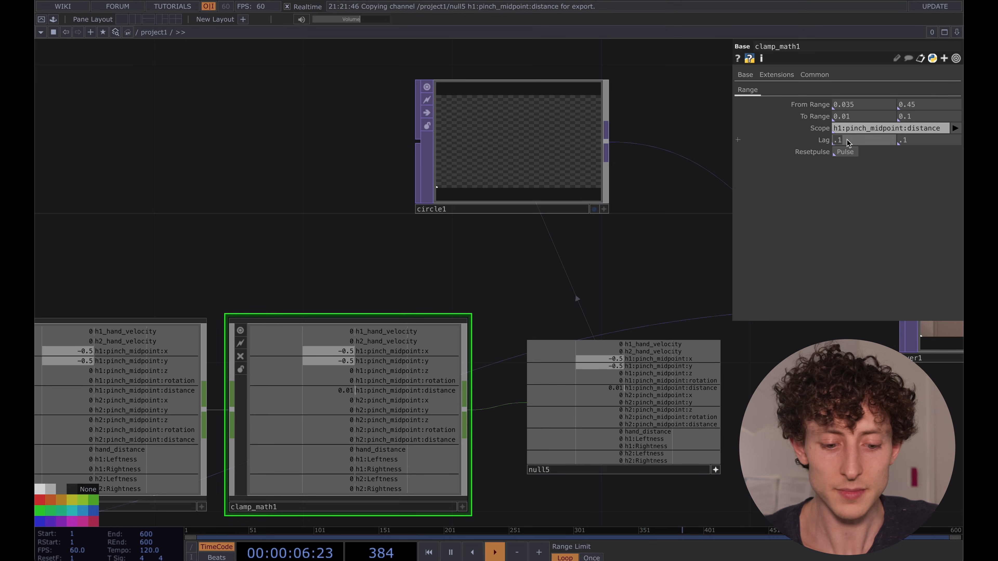
pyautogui.press('Tab')
pyautogui.write('.2')
pyautogui.press('Tab')
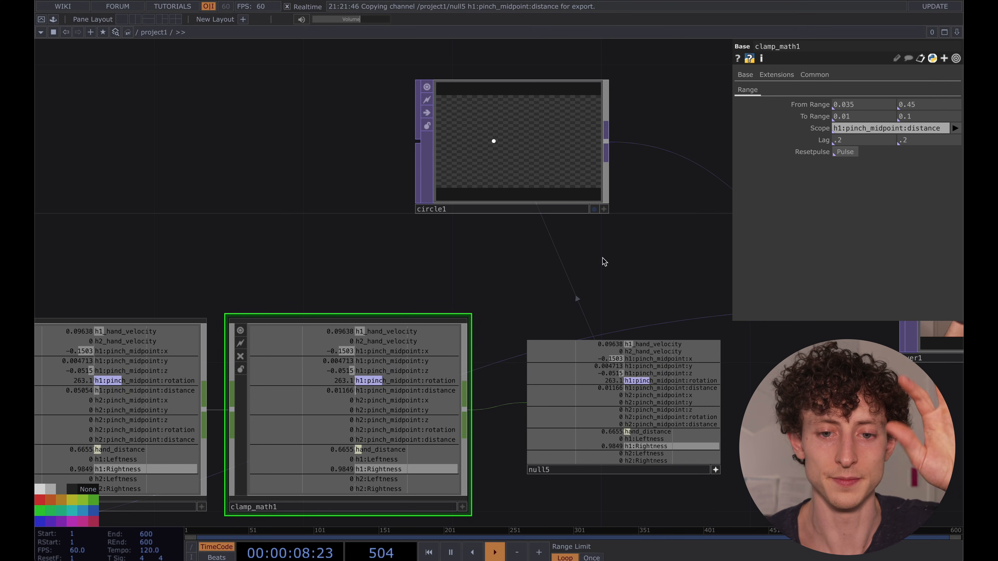
pyautogui.moveTo(604, 265); pyautogui.dragTo(519, 267)
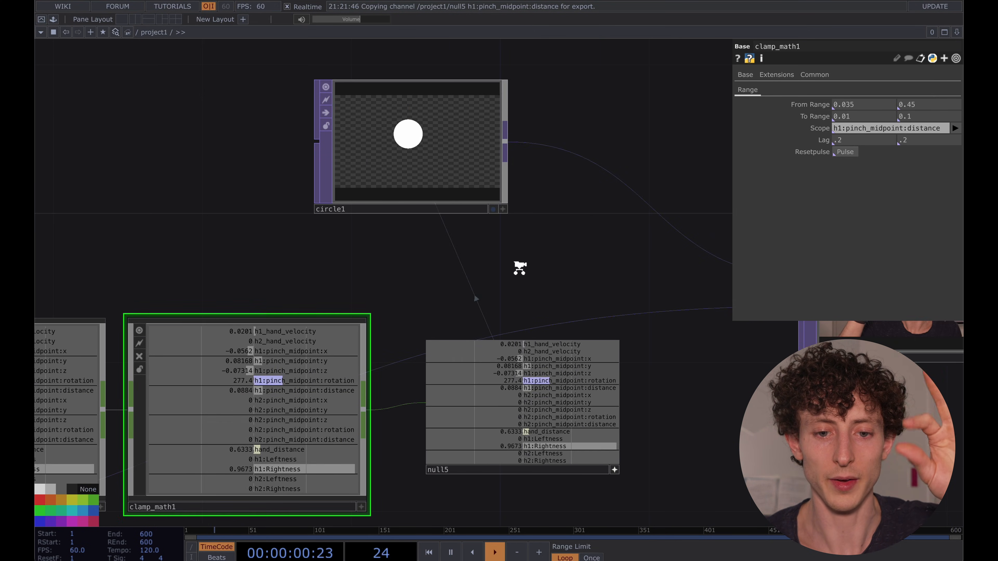
pyautogui.scroll(-2, 588, 276)
pyautogui.moveTo(588, 276); pyautogui.dragTo(436, 277)
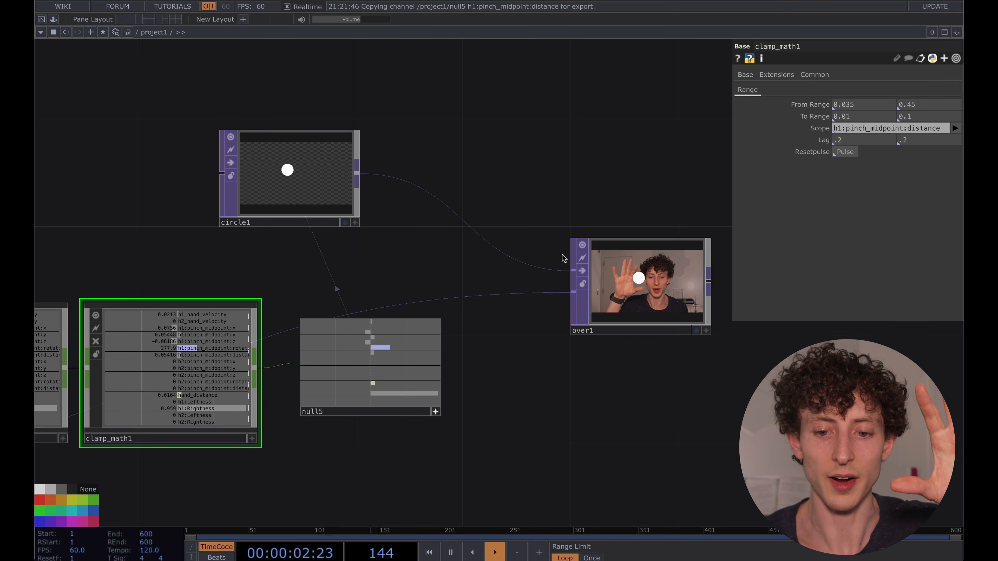
pyautogui.scroll(3, 653, 270)
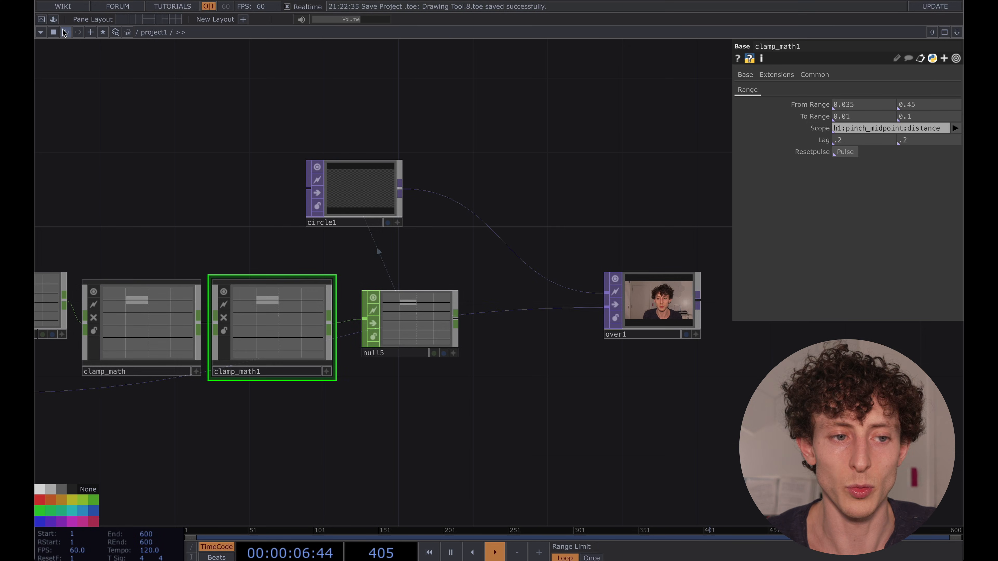
# Step: Add the feedback component from the palette's ImageFilters above circle1 in the network
pyautogui.click(53, 19)
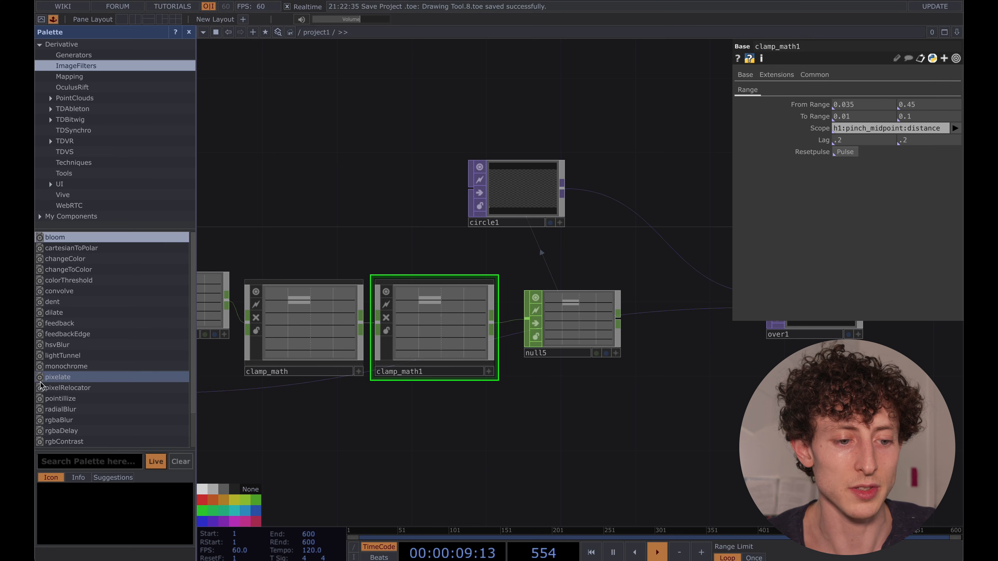
pyautogui.scroll(-1, 63, 315)
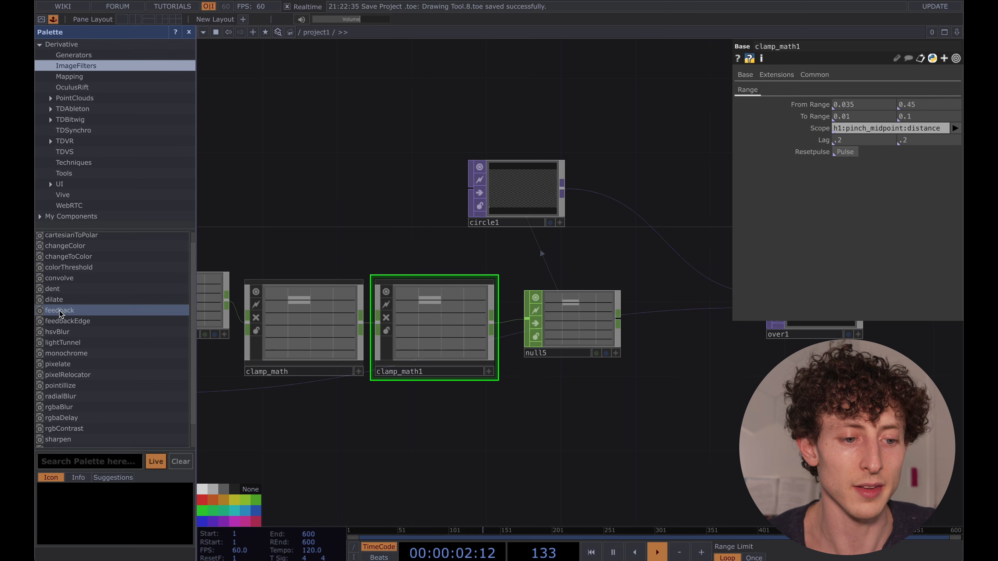
pyautogui.moveTo(59, 310); pyautogui.dragTo(517, 138)
pyautogui.scroll(-1, 516, 138)
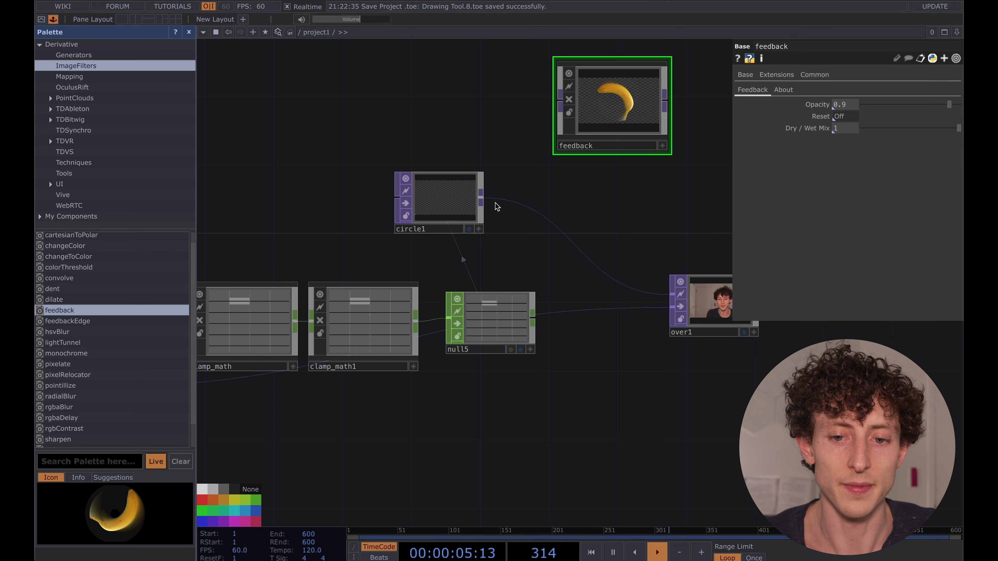
# Step: Wire the feedback component in line between circle1 and over1, and set its Opacity to 1
pyautogui.moveTo(484, 200); pyautogui.dragTo(548, 110)
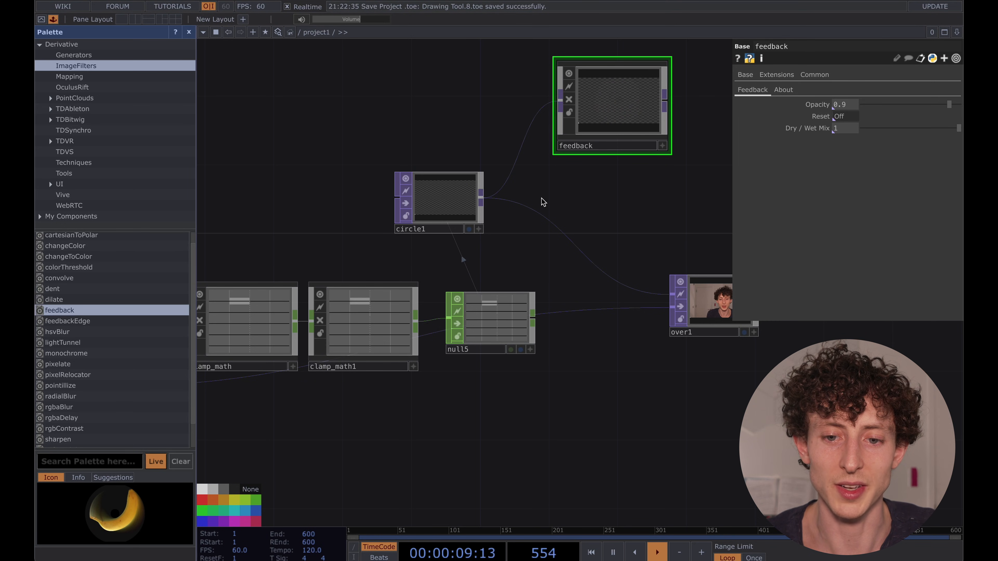
pyautogui.moveTo(665, 95); pyautogui.dragTo(598, 269)
pyautogui.moveTo(626, 104); pyautogui.dragTo(600, 205)
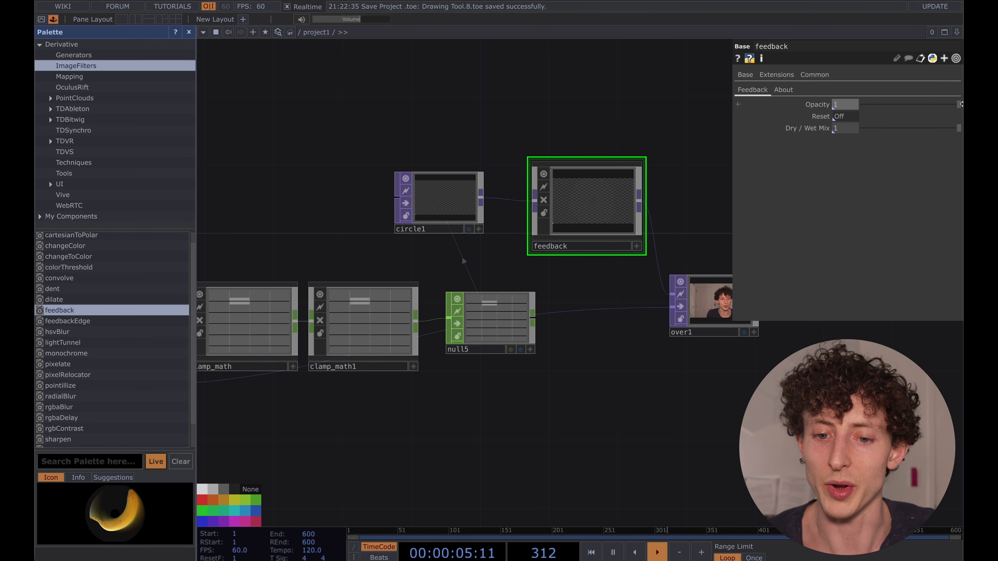
# Step: Inspect the strokes drawn by hand in the feedback component and clear them with its Reset
pyautogui.scroll(4, 628, 164)
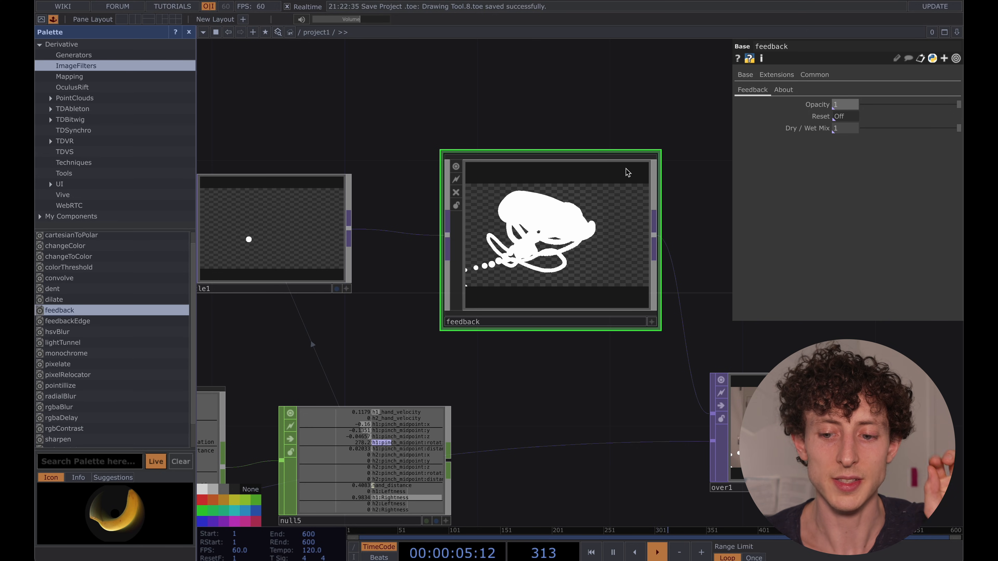
pyautogui.scroll(-2, 625, 173)
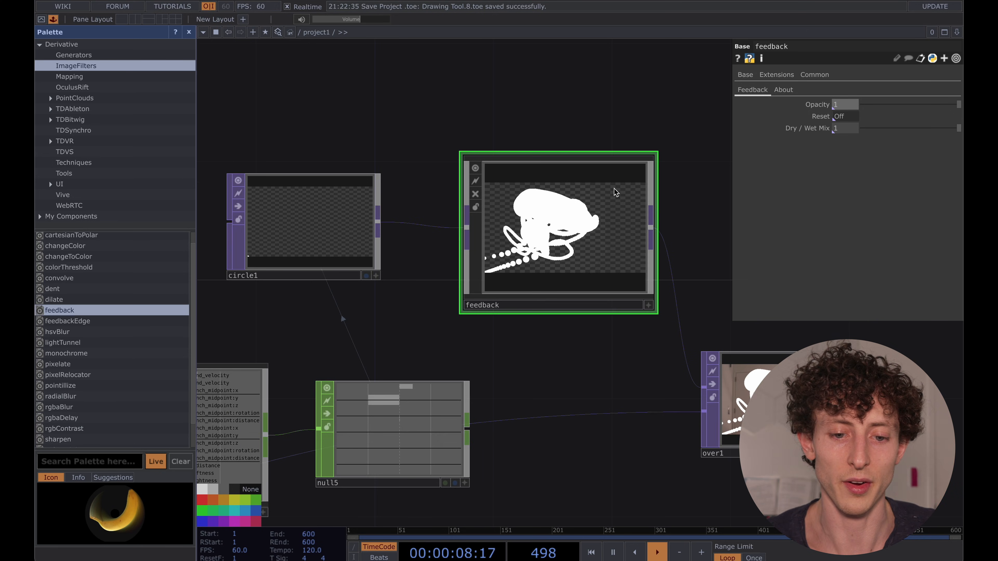
pyautogui.scroll(-2, 614, 189)
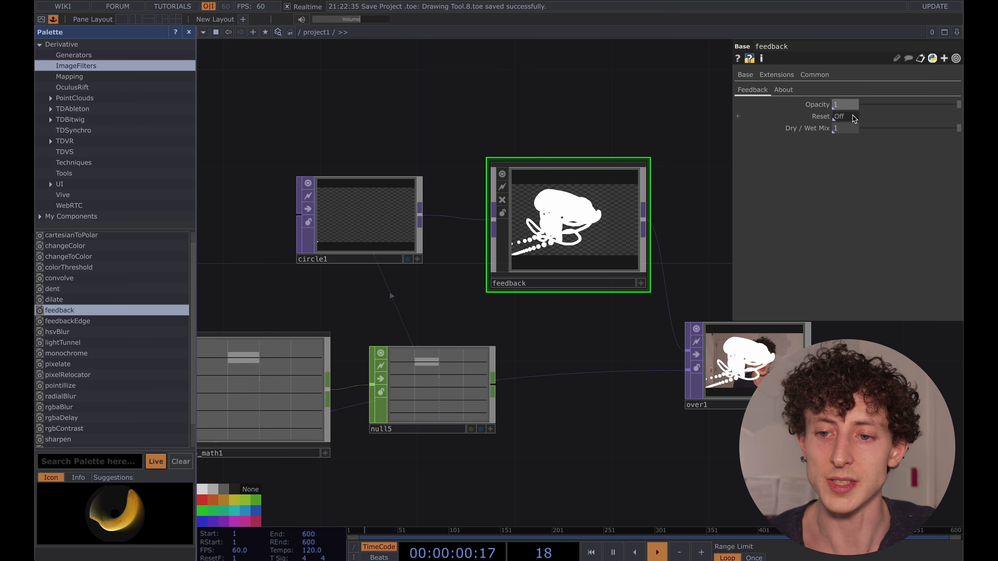
pyautogui.click(851, 117)
# Step: Move null1 lower and shift hand_tracking away from null4 to free up space in the network
pyautogui.scroll(-5, 591, 205)
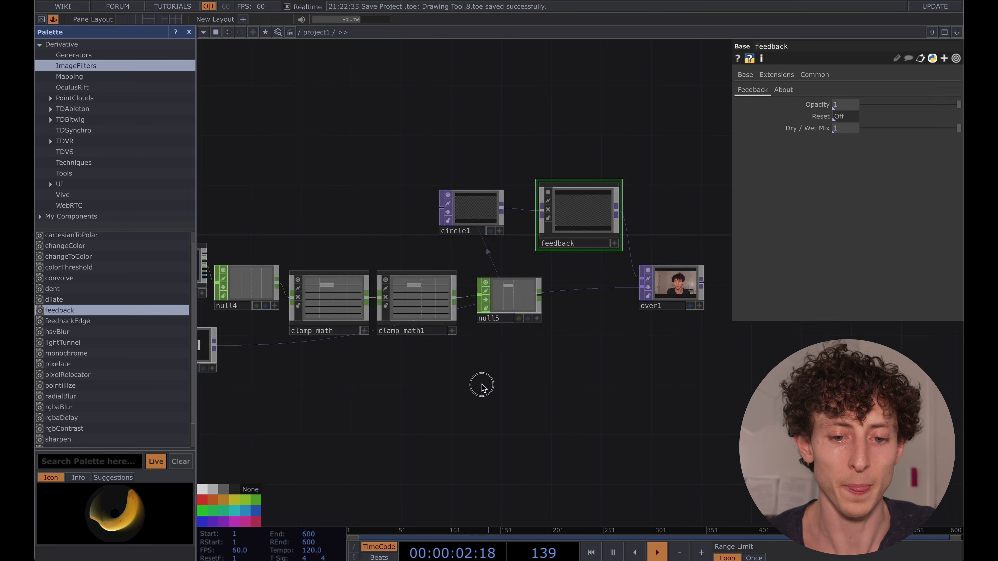
pyautogui.moveTo(481, 388); pyautogui.dragTo(663, 314)
pyautogui.moveTo(484, 311); pyautogui.dragTo(460, 318)
pyautogui.click(408, 220)
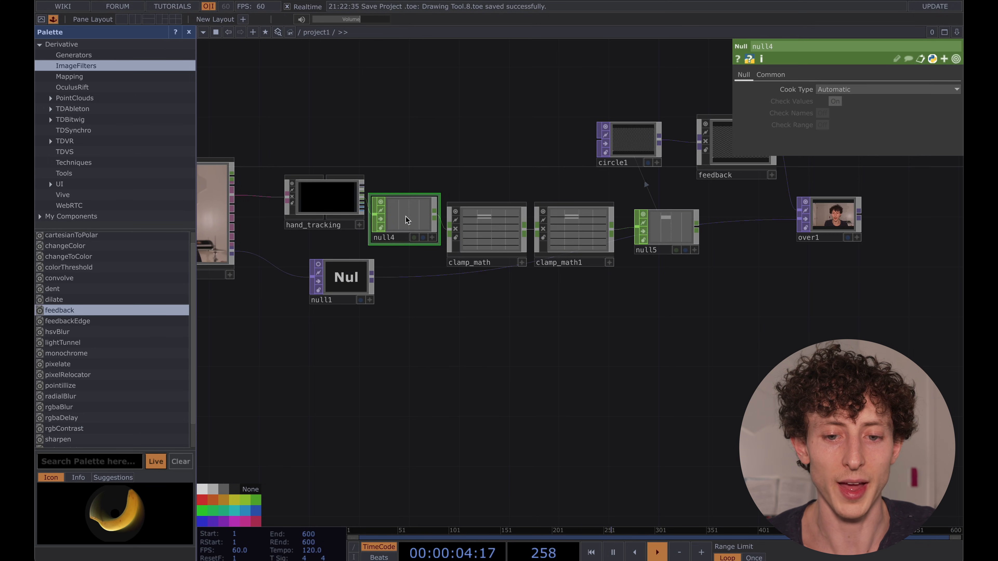
pyautogui.moveTo(357, 277); pyautogui.dragTo(305, 325)
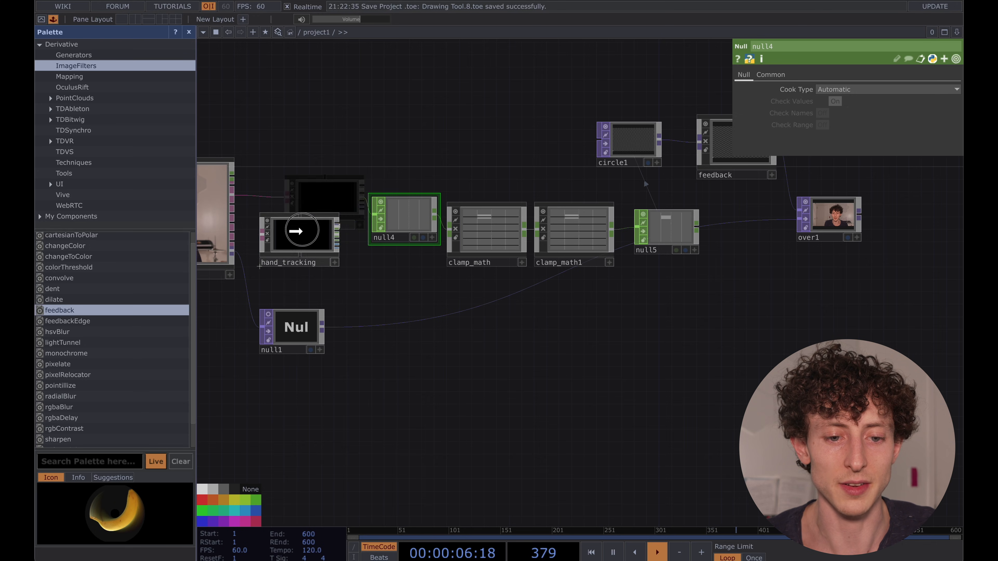
# Step: Add a Null CHOP to hand_tracking's gesture output and place it below null4
pyautogui.scroll(3, 322, 248)
pyautogui.scroll(2, 376, 241)
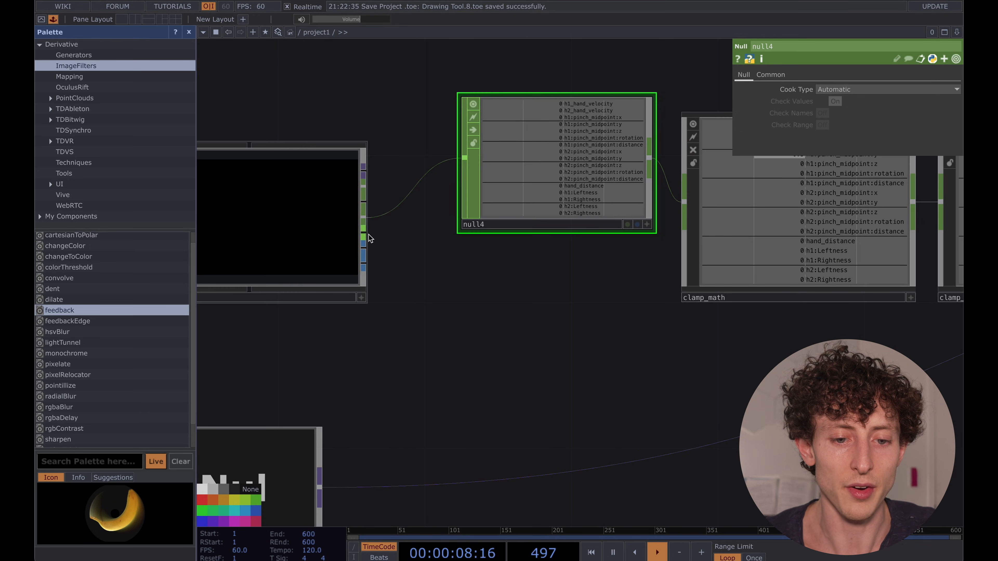
pyautogui.rightClick(366, 237)
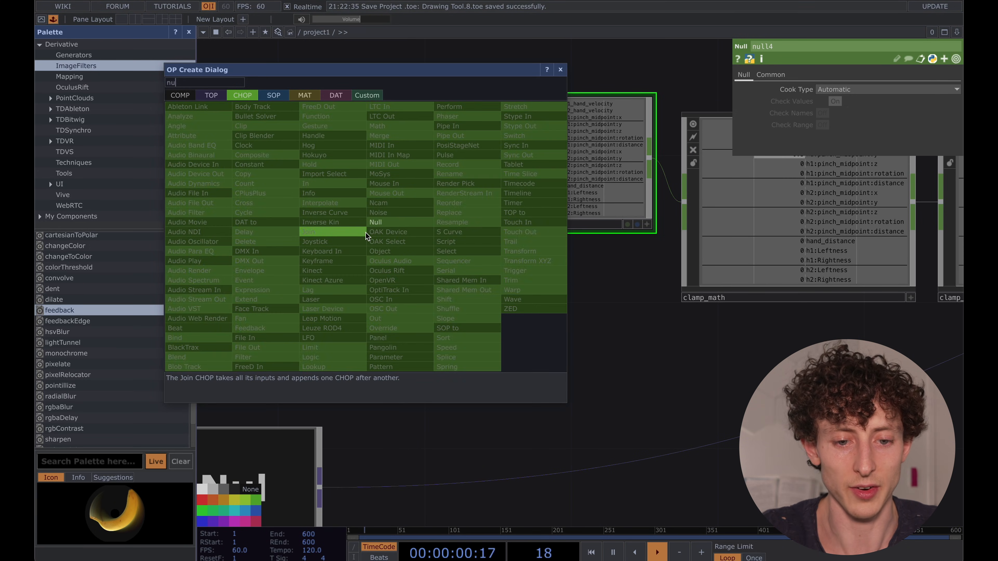
pyautogui.click(376, 222)
pyautogui.click(557, 382)
pyautogui.scroll(-5, 586, 225)
pyautogui.hscroll(5, 586, 225)
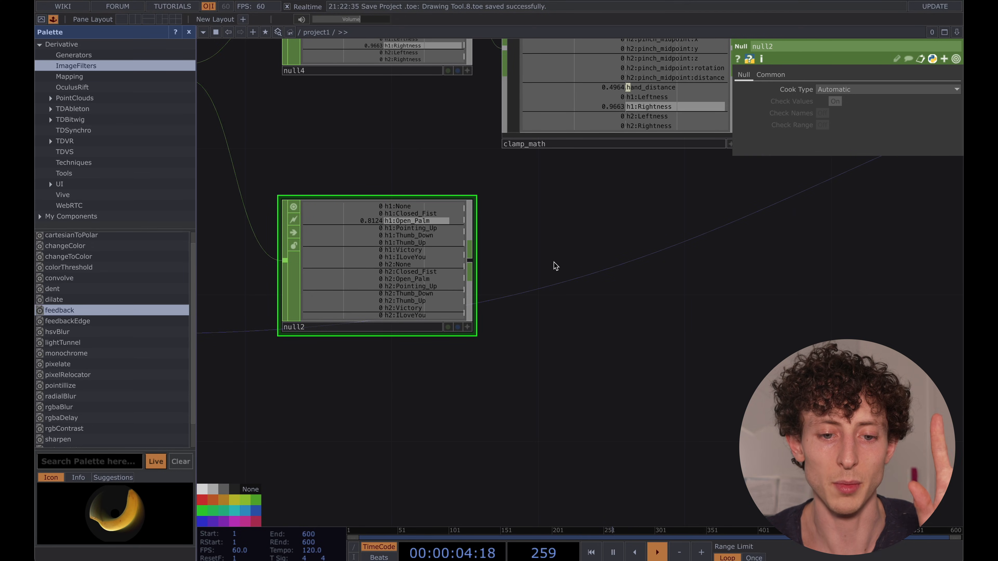
# Step: Add a Select CHOP after the gesture null null2 and set its Channel Names to h1:Pointing_Up
pyautogui.scroll(2, 489, 261)
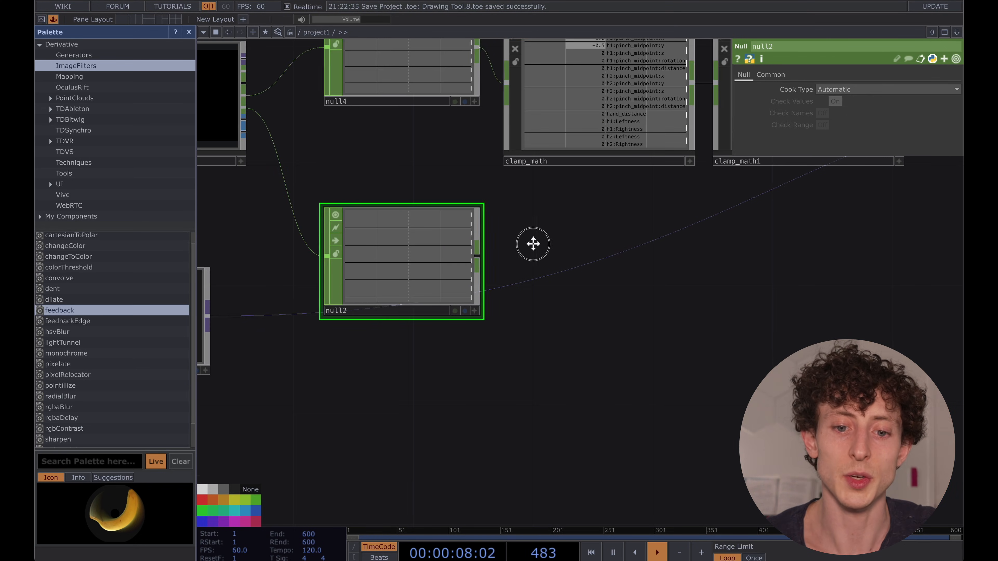
pyautogui.moveTo(532, 243); pyautogui.dragTo(515, 247)
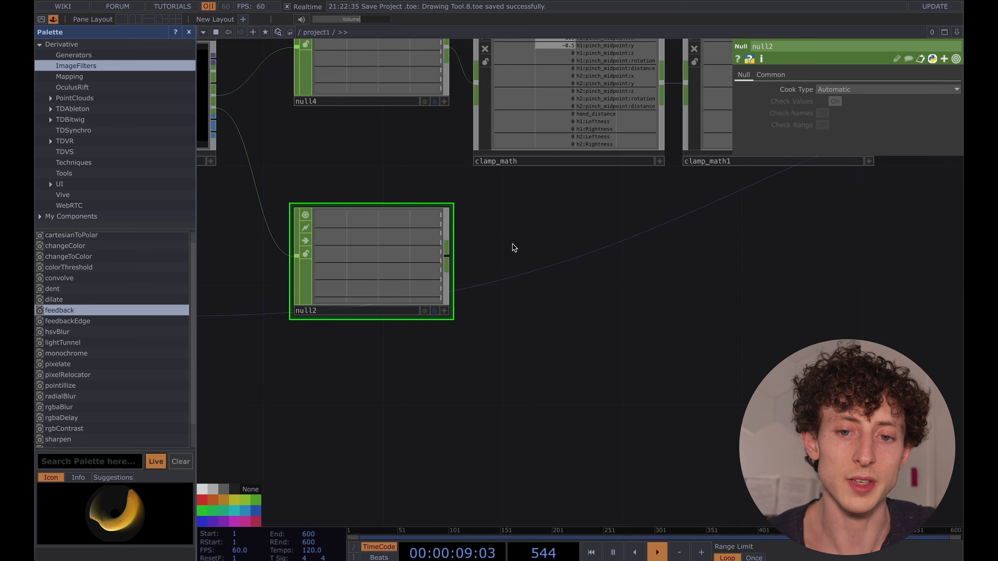
pyautogui.scroll(3, 515, 247)
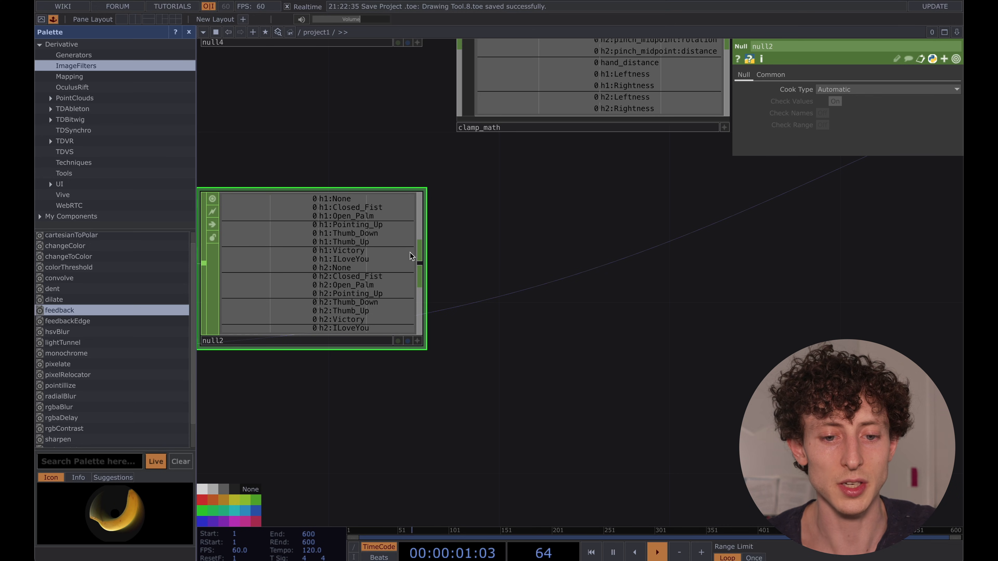
pyautogui.rightClick(419, 269)
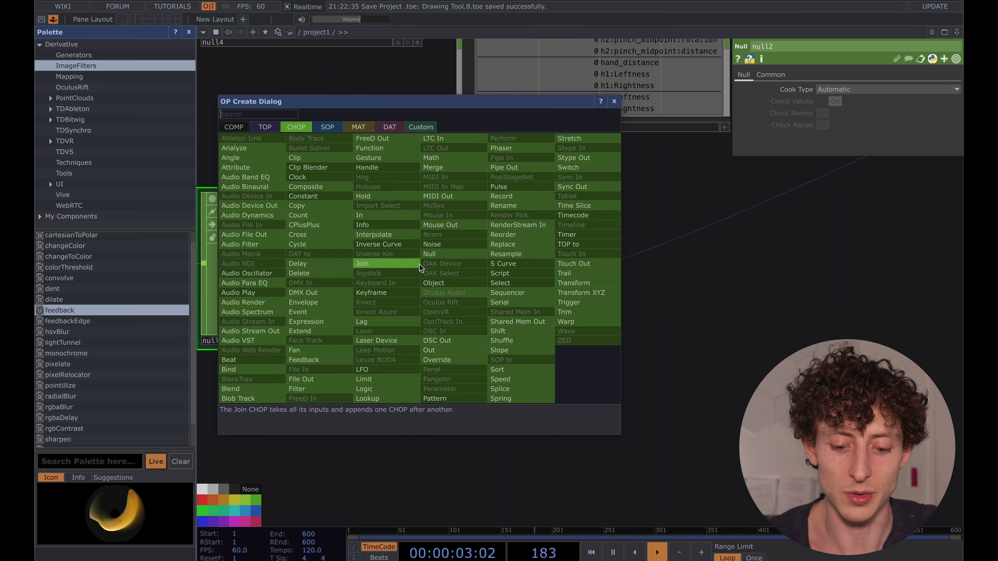
pyautogui.click(499, 283)
pyautogui.click(530, 261)
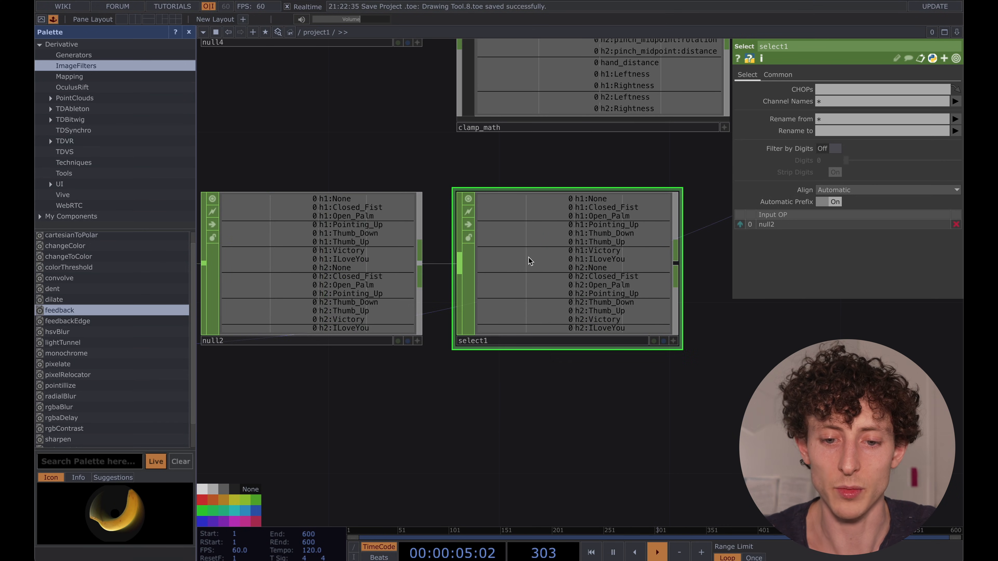
pyautogui.click(955, 101)
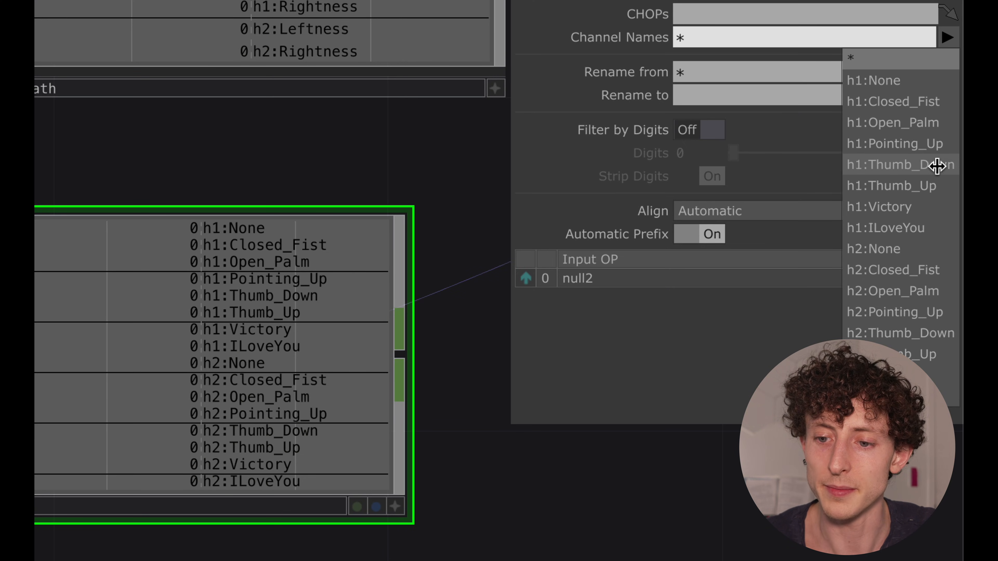
pyautogui.click(930, 145)
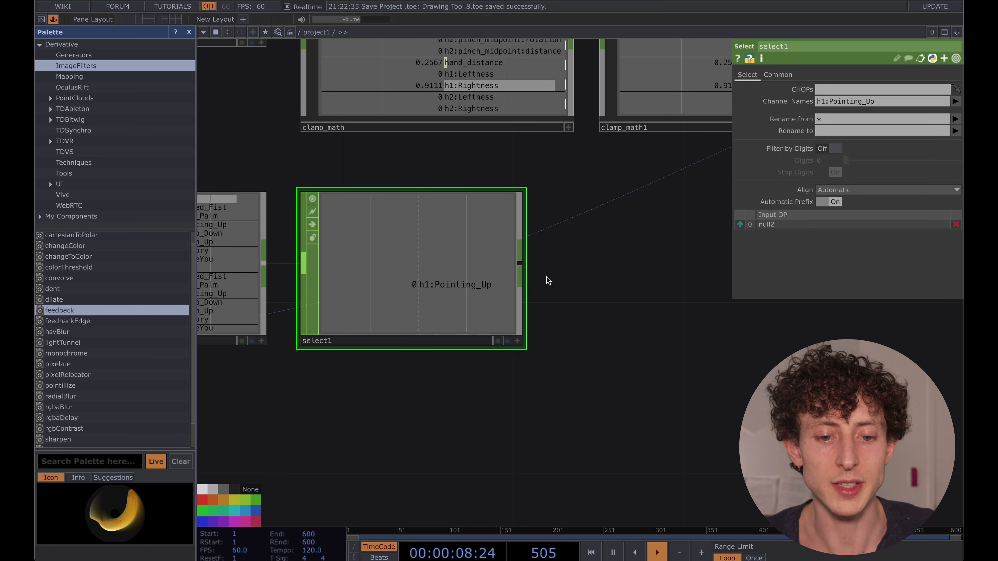
# Step: Add an Expression CHOP after select1 and set its expression to me.inputVal > .8
pyautogui.rightClick(521, 265)
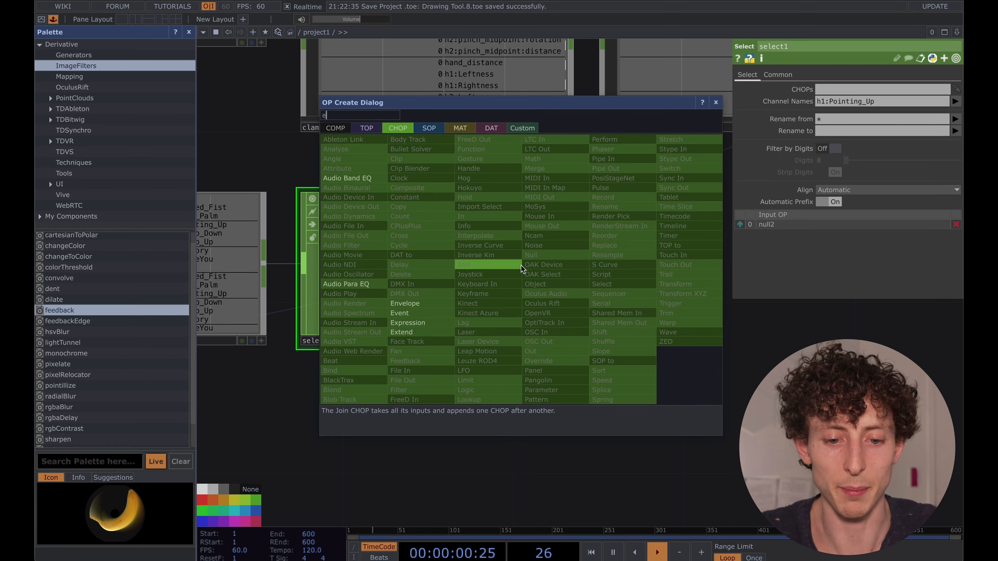
pyautogui.click(415, 323)
pyautogui.click(684, 282)
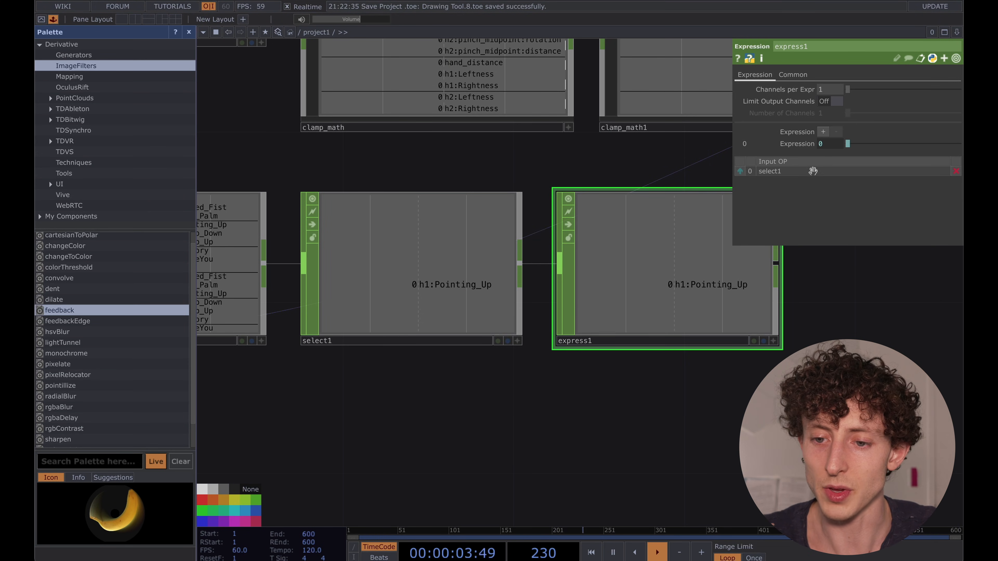
pyautogui.click(828, 145)
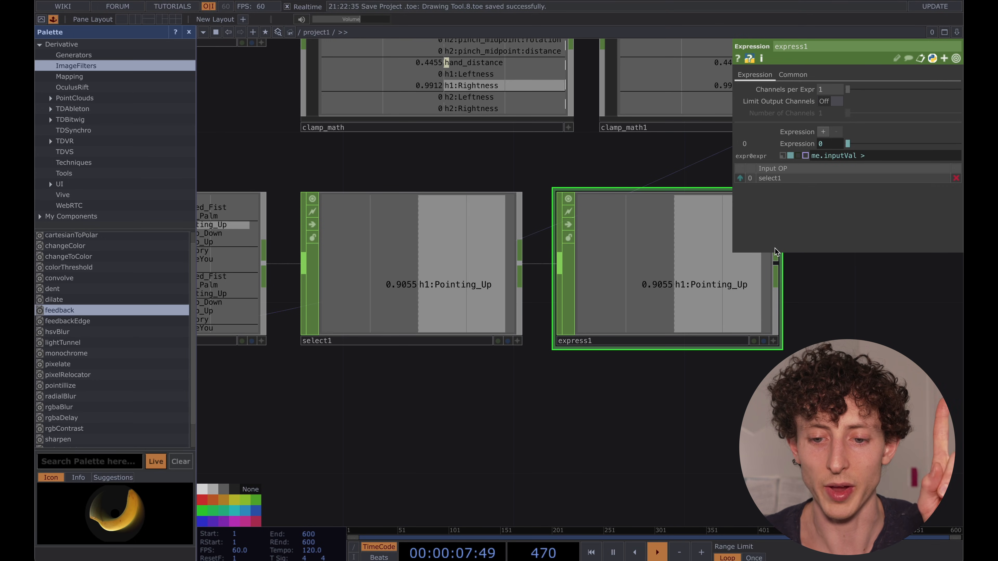
pyautogui.write('>  ')
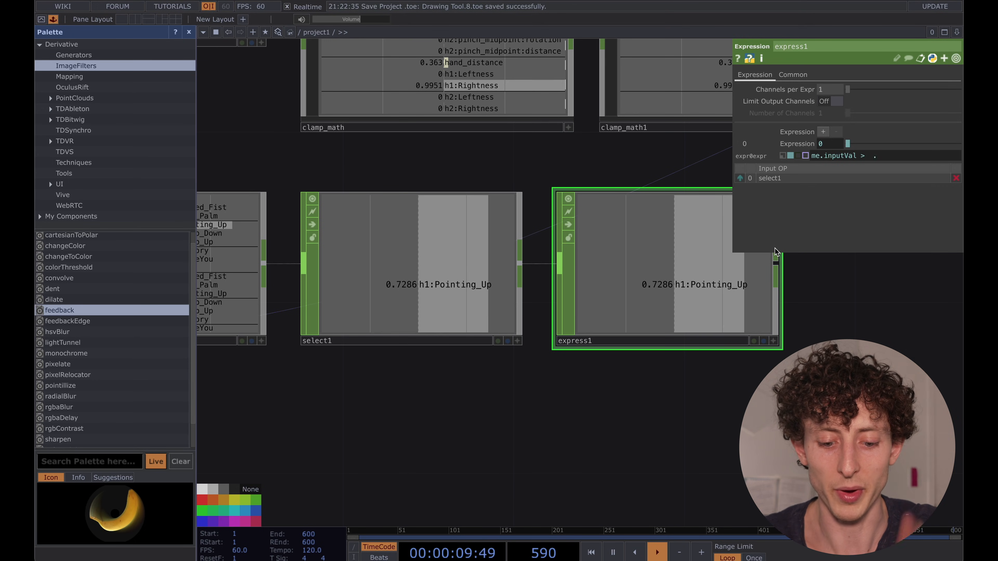
pyautogui.write('.8')
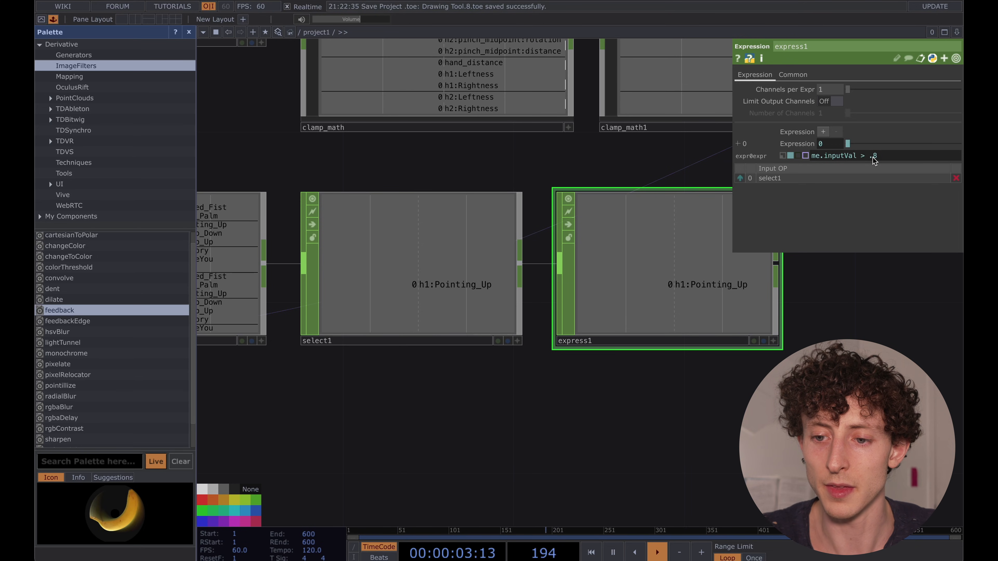
# Step: Test the pointing-up gesture in express1 and add a Null CHOP after it
pyautogui.moveTo(857, 354); pyautogui.dragTo(807, 355)
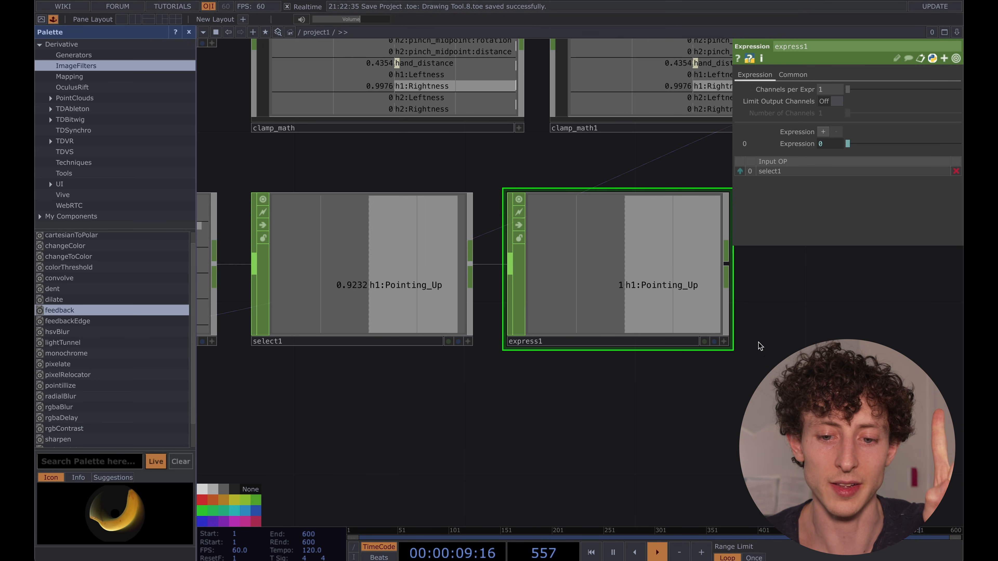
pyautogui.moveTo(800, 343); pyautogui.dragTo(630, 345)
pyautogui.scroll(-1, 744, 343)
pyautogui.scroll(-1, 658, 333)
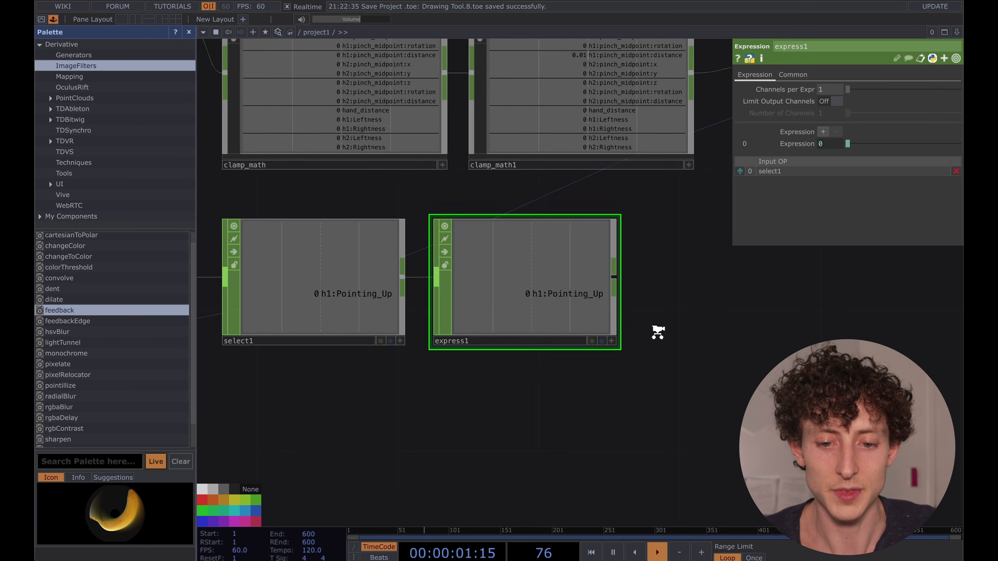
pyautogui.rightClick(617, 284)
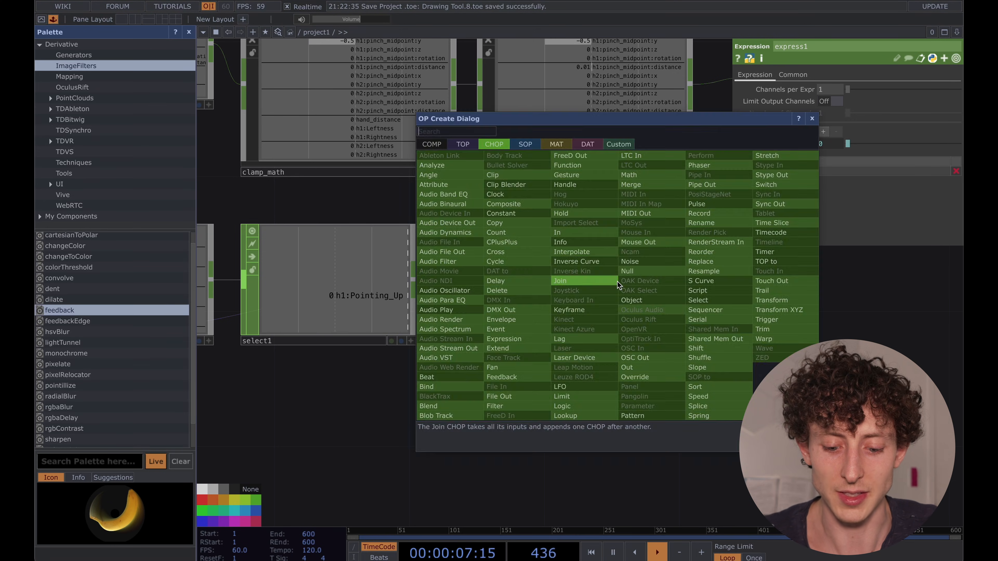
pyautogui.click(618, 283)
pyautogui.click(743, 282)
pyautogui.scroll(-1, 738, 281)
pyautogui.scroll(-3, 739, 281)
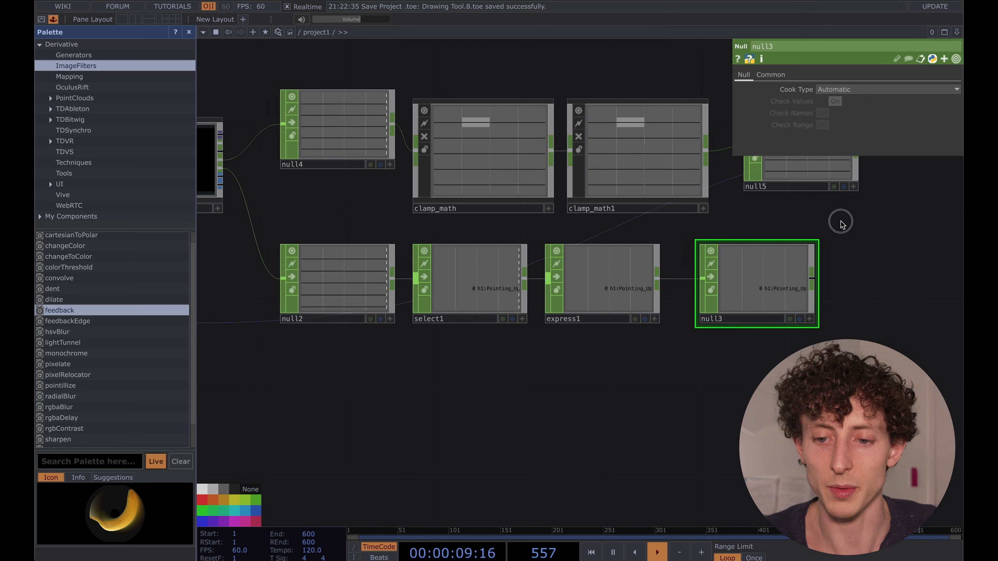
# Step: Drive the feedback component's Reset parameter with a CHOP reference to null3's h1:Pointing_Up channel
pyautogui.moveTo(840, 223); pyautogui.dragTo(649, 291)
pyautogui.scroll(-2, 684, 290)
pyautogui.moveTo(711, 294); pyautogui.dragTo(601, 319)
pyautogui.click(620, 118)
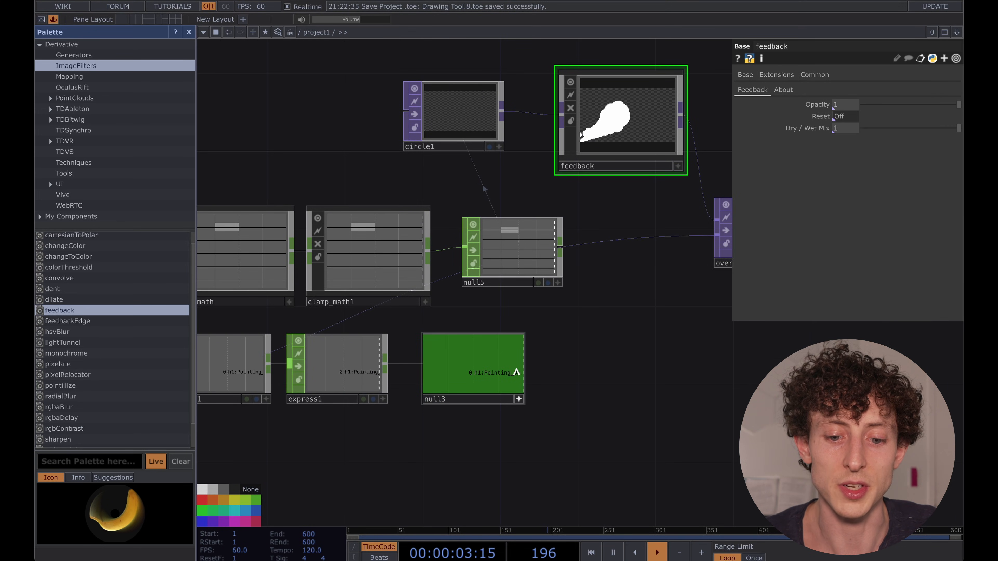
pyautogui.moveTo(487, 368); pyautogui.dragTo(847, 116)
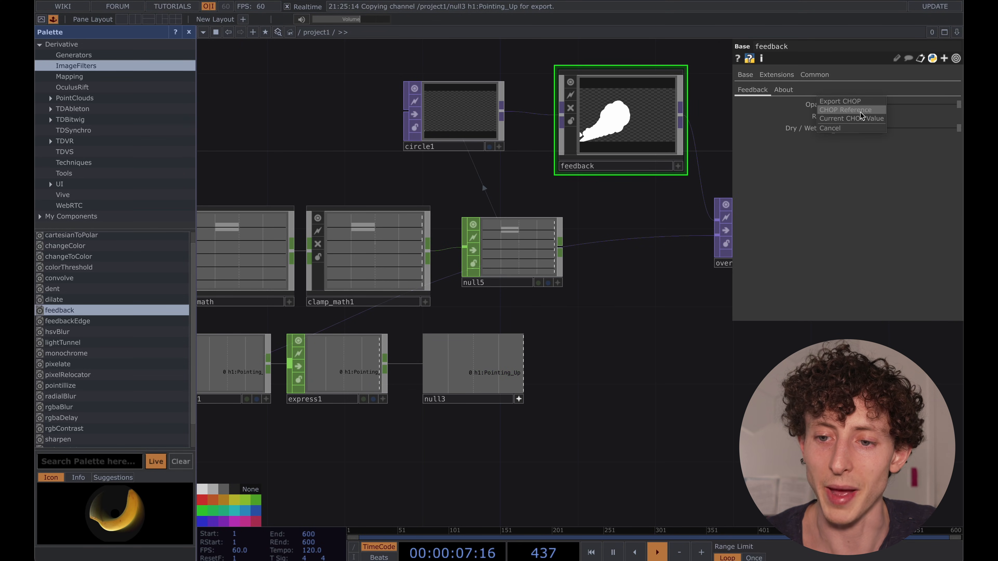
pyautogui.click(859, 112)
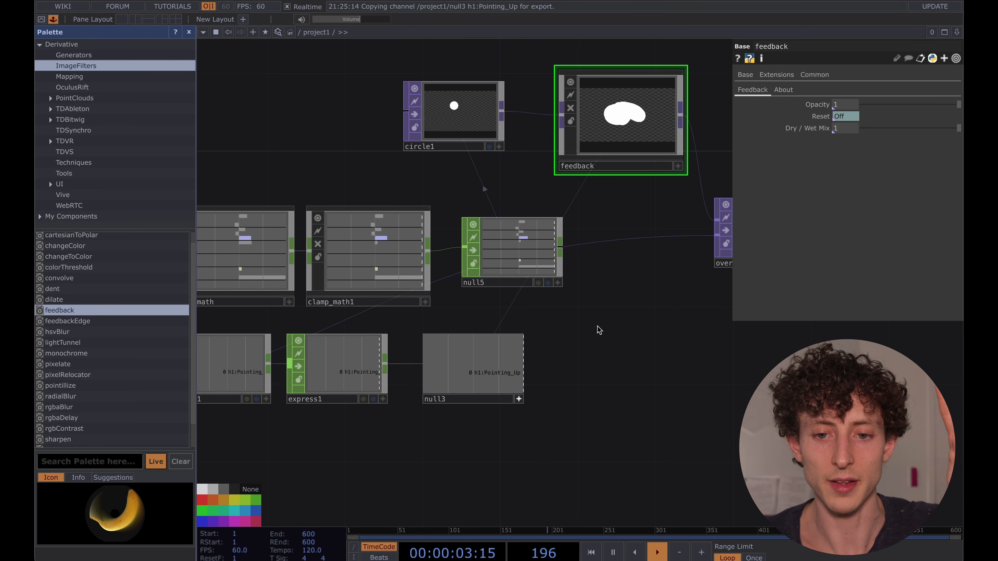
# Step: Lower circle1's Fill Alpha to 0
pyautogui.scroll(-2, 598, 331)
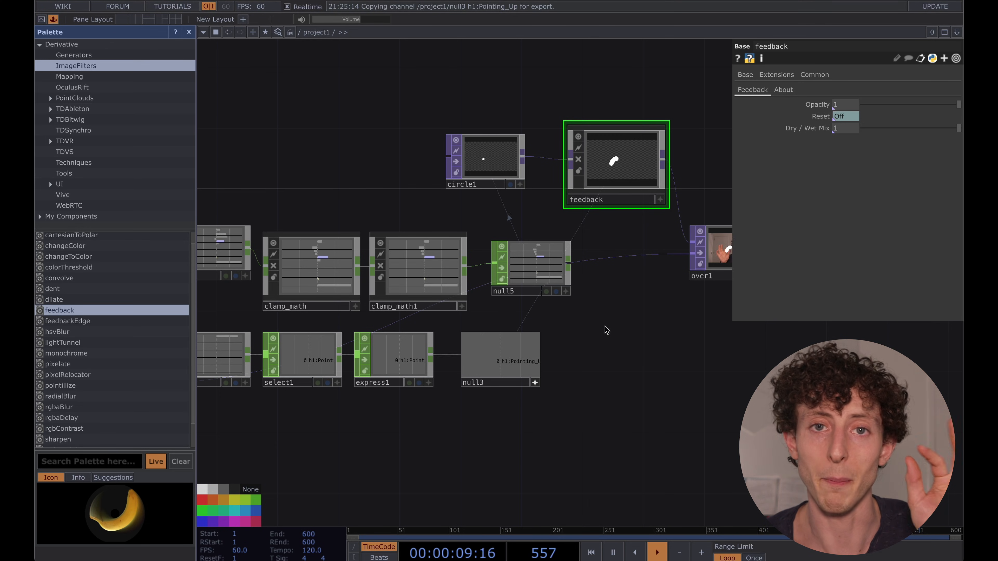
pyautogui.click(487, 157)
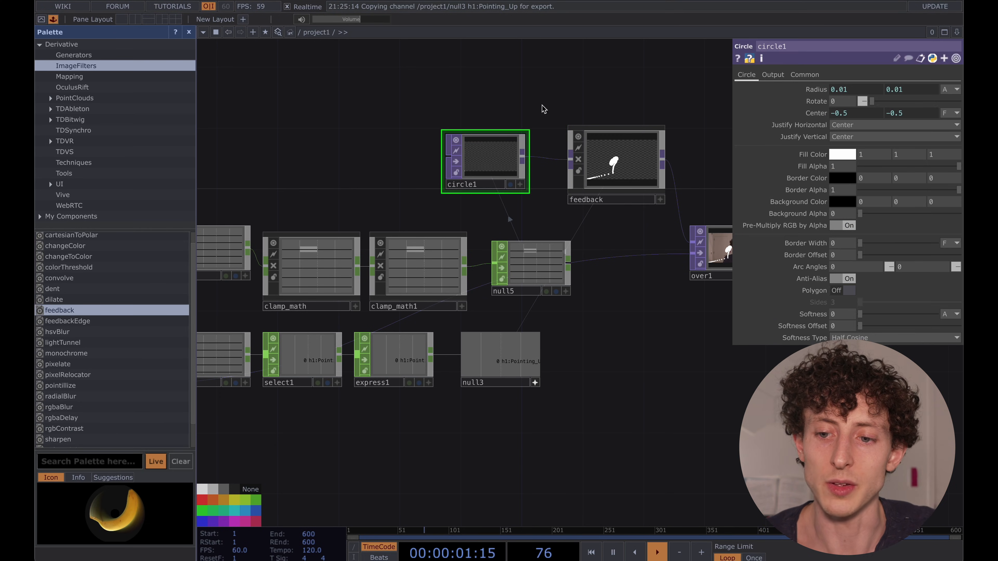
pyautogui.moveTo(540, 102); pyautogui.dragTo(543, 112)
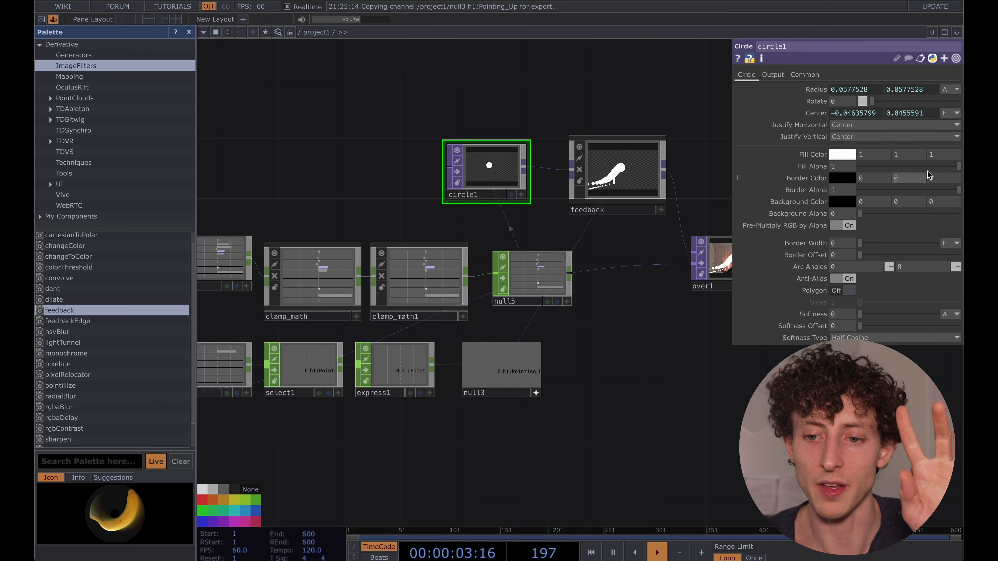
pyautogui.moveTo(959, 167); pyautogui.dragTo(813, 167)
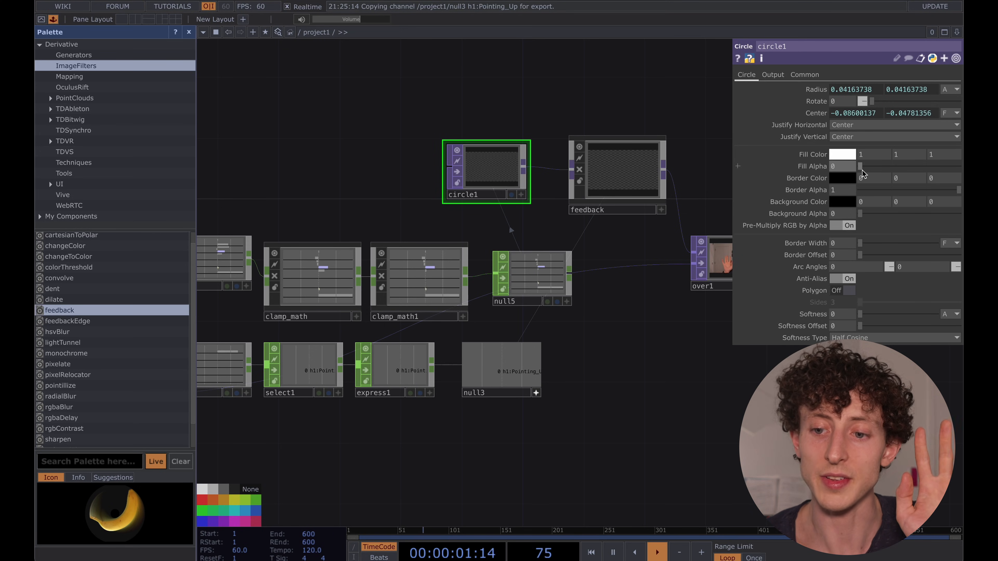
pyautogui.moveTo(861, 167); pyautogui.dragTo(698, 165)
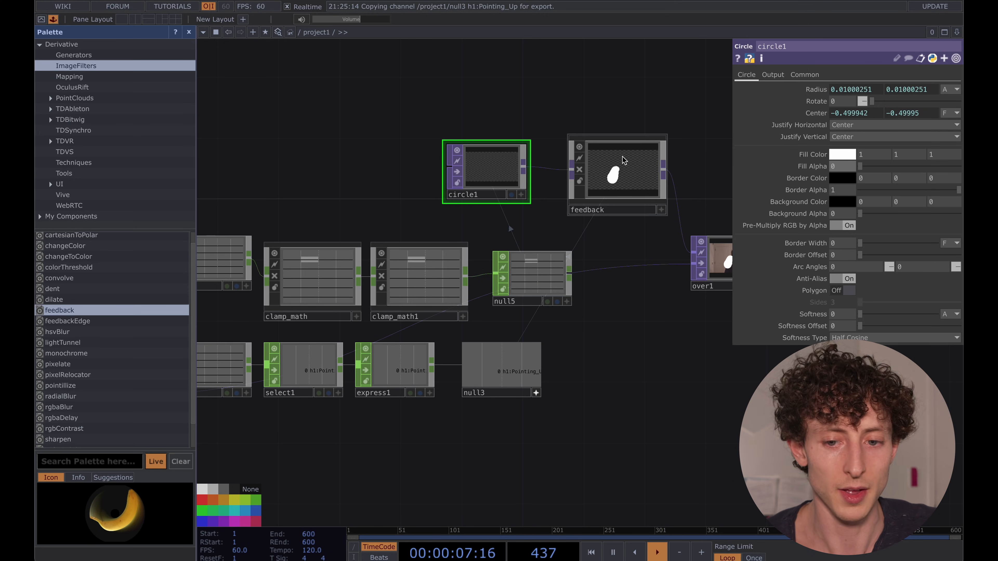
# Step: Add a Select CHOP above clamp_math and connect null4's output to its input
pyautogui.moveTo(412, 199); pyautogui.dragTo(477, 188)
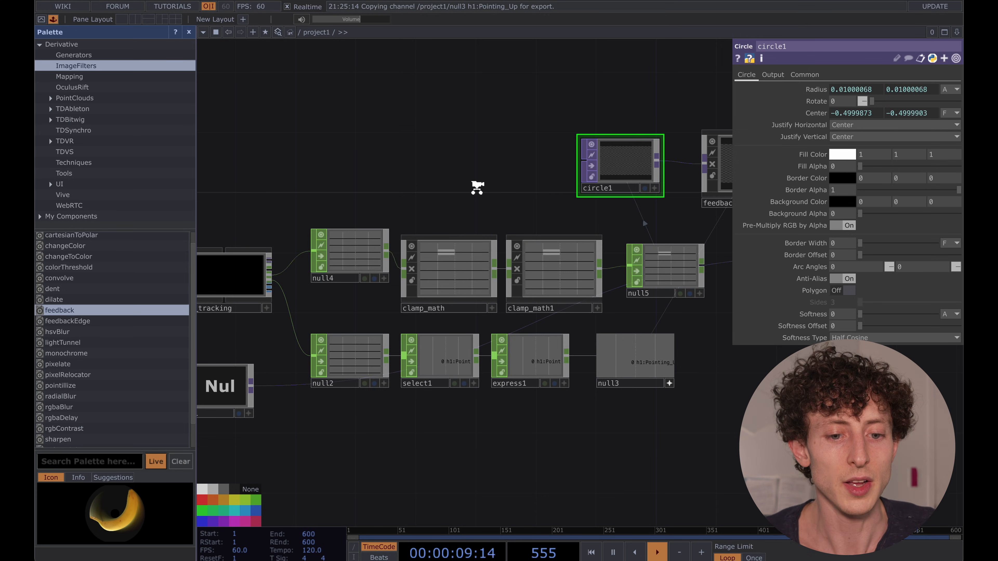
pyautogui.scroll(-1, 477, 188)
pyautogui.scroll(6, 362, 262)
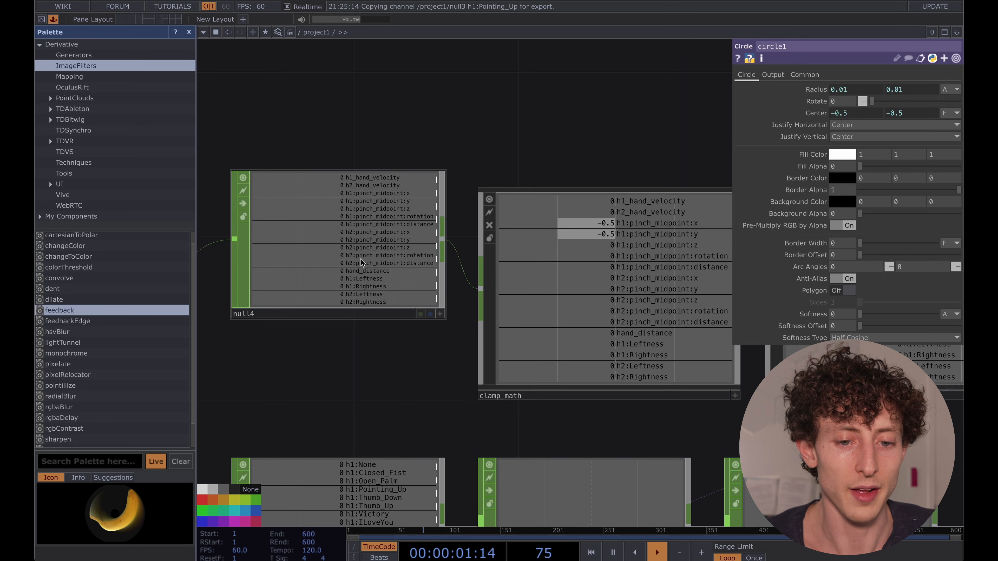
pyautogui.moveTo(385, 204); pyautogui.dragTo(343, 268)
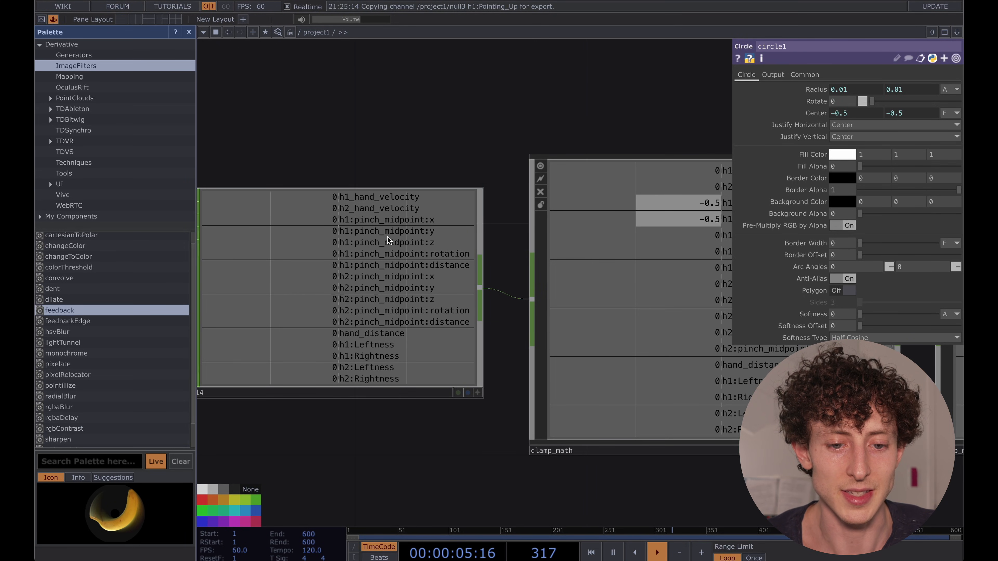
pyautogui.scroll(-4, 428, 248)
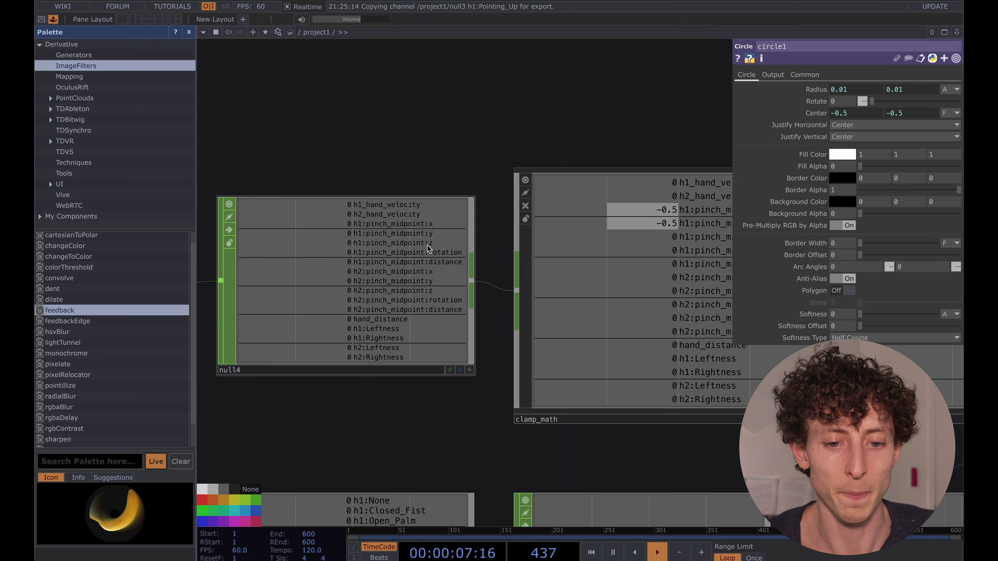
pyautogui.moveTo(477, 116); pyautogui.dragTo(447, 148)
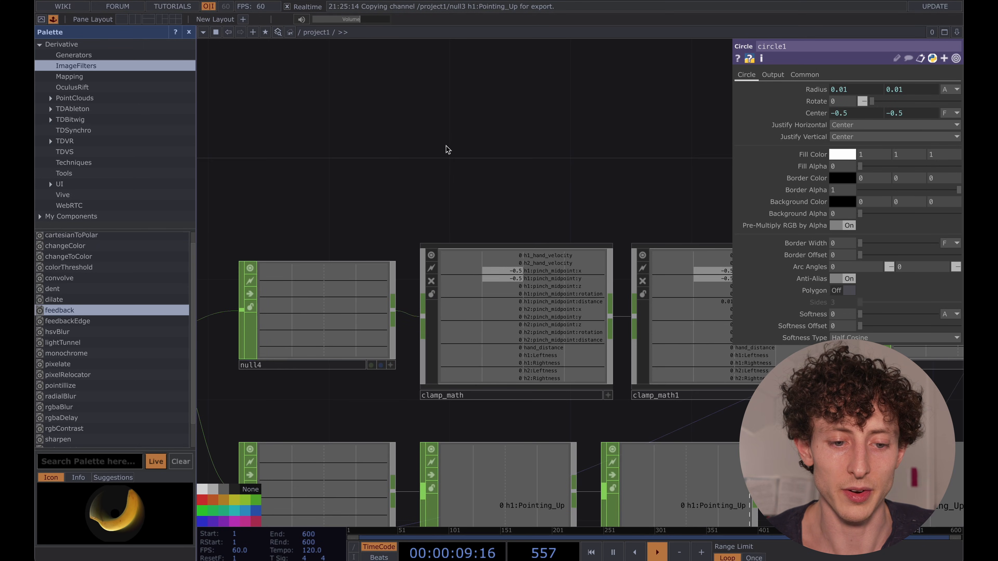
pyautogui.scroll(-2, 469, 190)
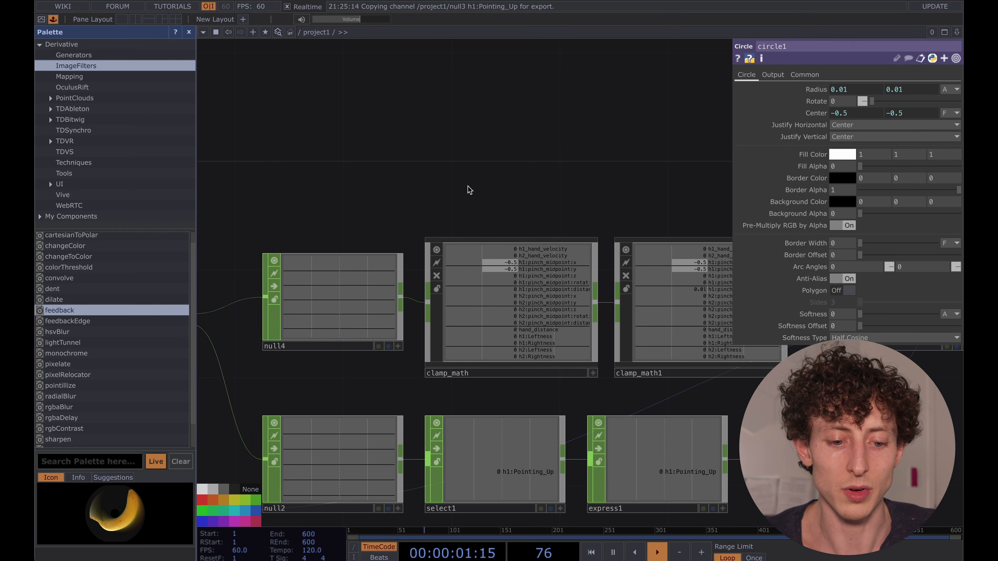
pyautogui.doubleClick(482, 185)
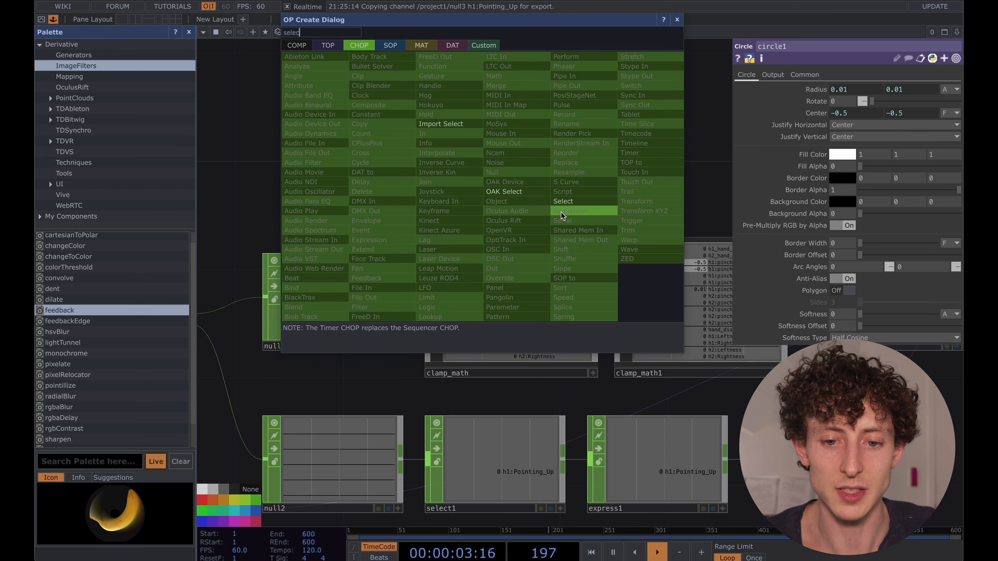
pyautogui.click(558, 213)
pyautogui.click(513, 192)
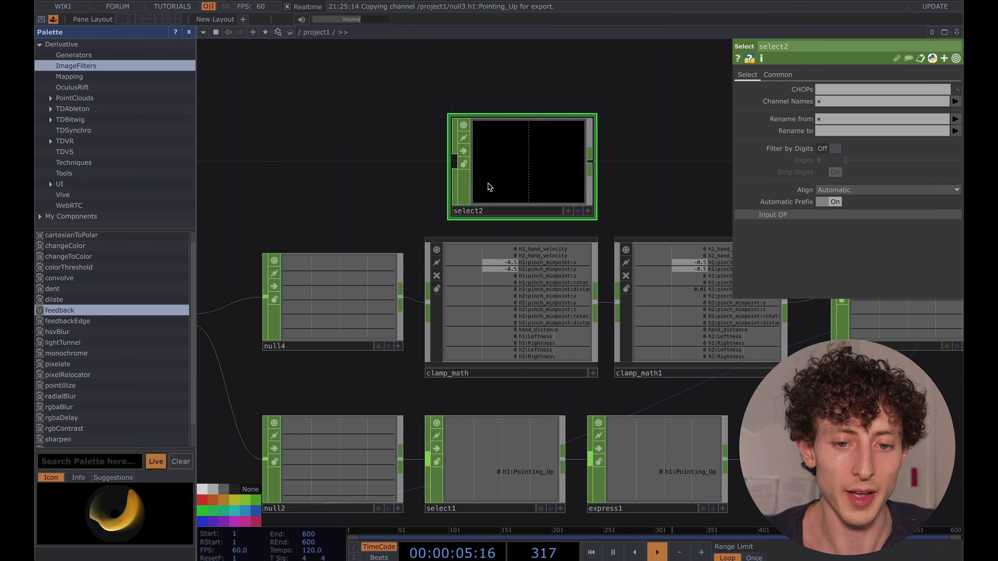
pyautogui.moveTo(404, 303); pyautogui.dragTo(440, 177)
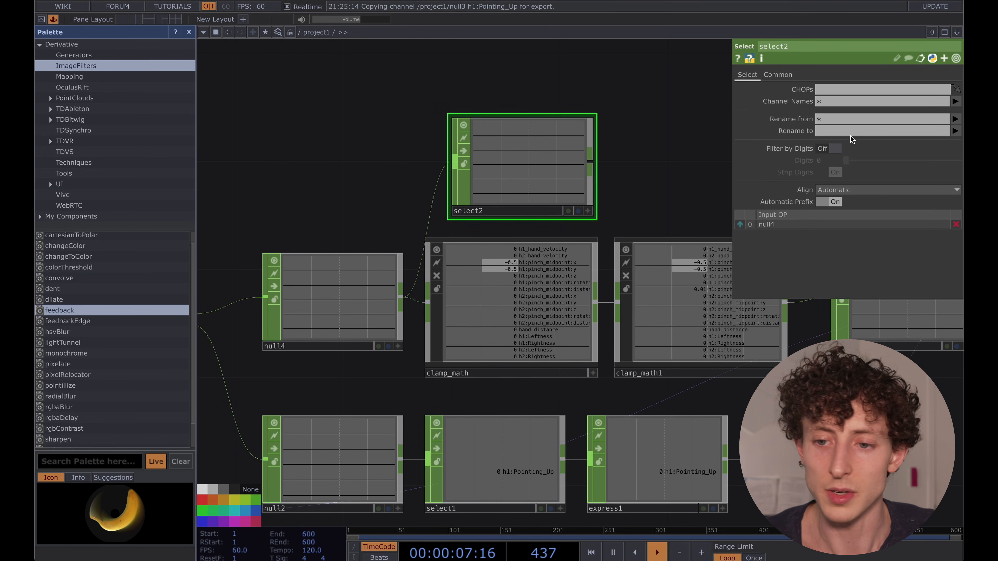
# Step: Restrict select2 to the h1:pinch_midpoint:z channel and align the node above clamp_math
pyautogui.click(955, 101)
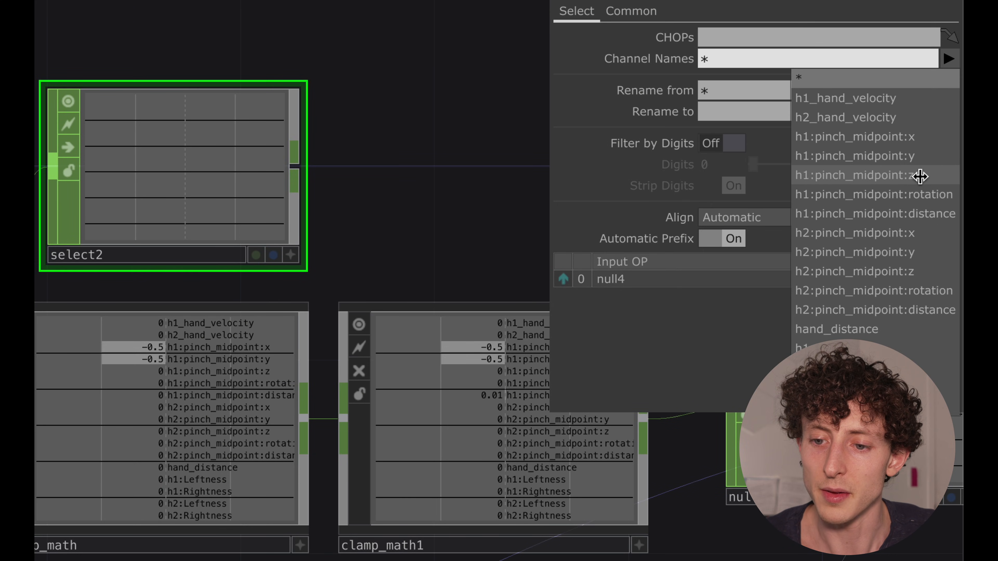
pyautogui.click(919, 177)
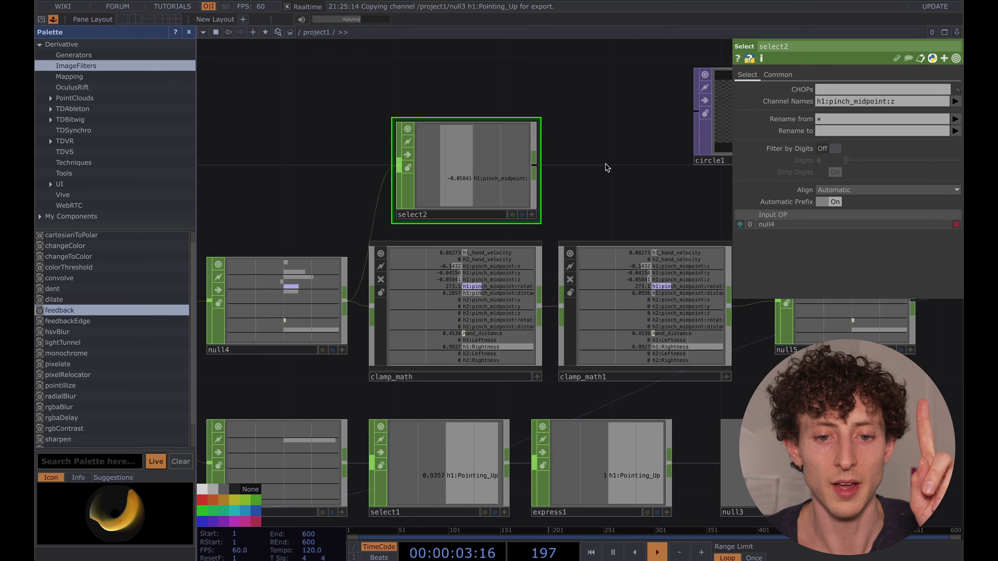
pyautogui.moveTo(507, 192); pyautogui.dragTo(480, 192)
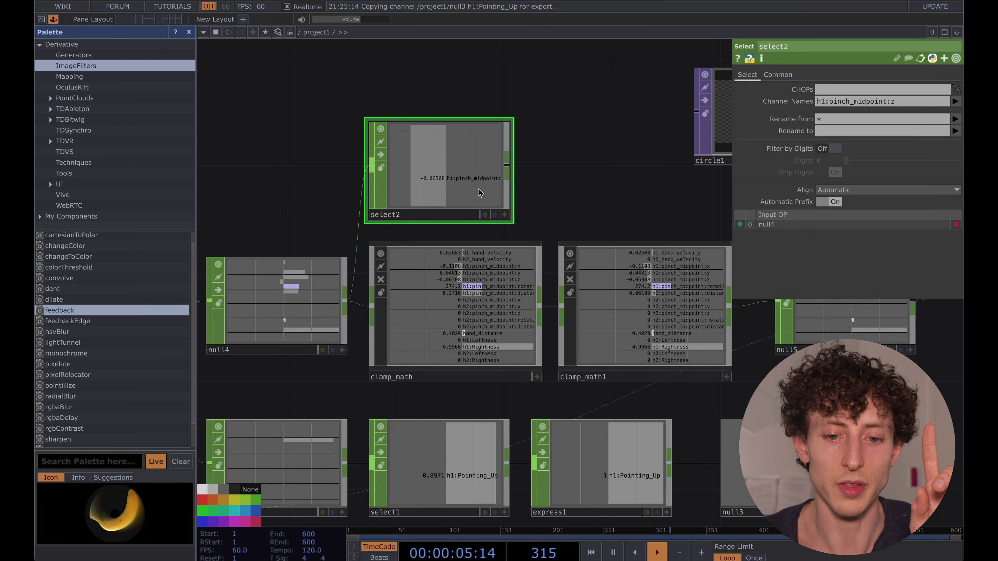
# Step: Append an Expression CHOP after select2 and shift circle1 away to make room for it
pyautogui.rightClick(507, 175)
pyautogui.click(503, 170)
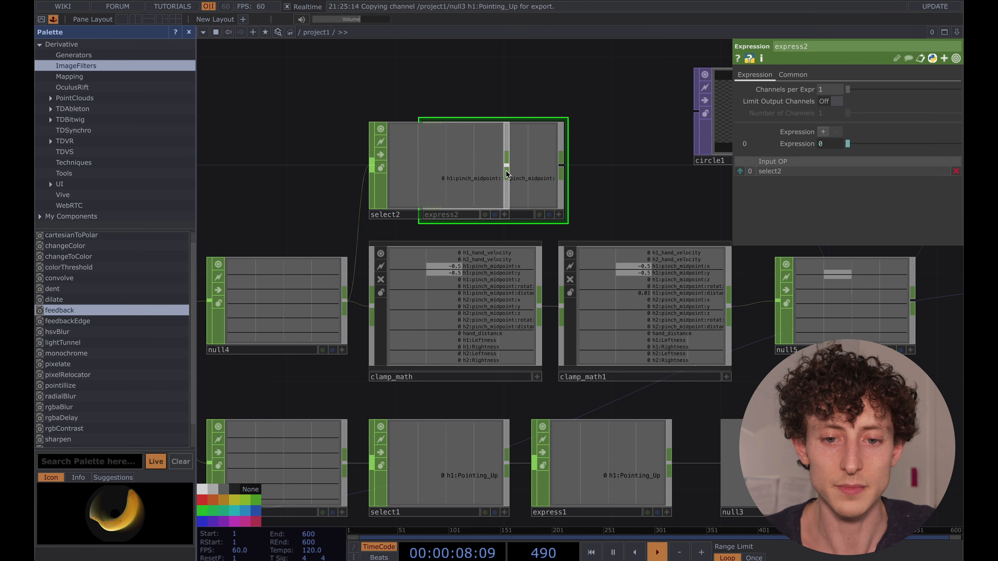
pyautogui.click(664, 171)
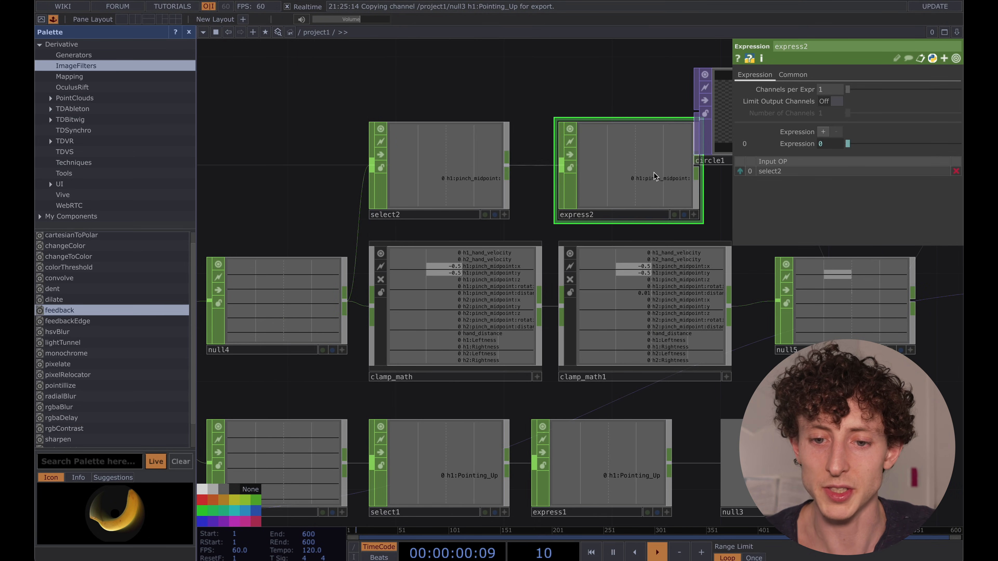
pyautogui.moveTo(608, 89); pyautogui.dragTo(463, 140)
pyautogui.moveTo(639, 163); pyautogui.dragTo(693, 161)
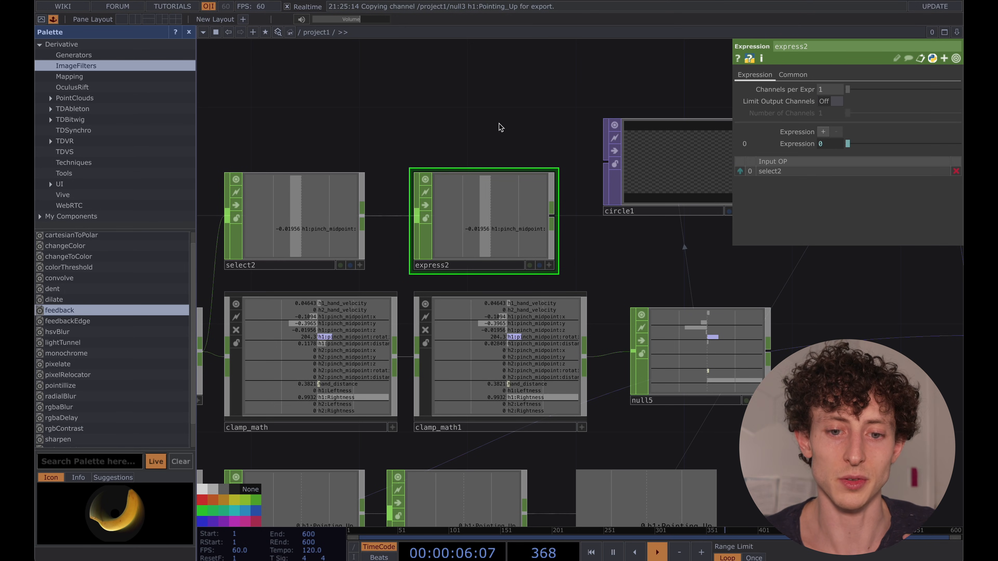
# Step: Set express2's expression to me.inputVal < -.08
pyautogui.scroll(2, 508, 167)
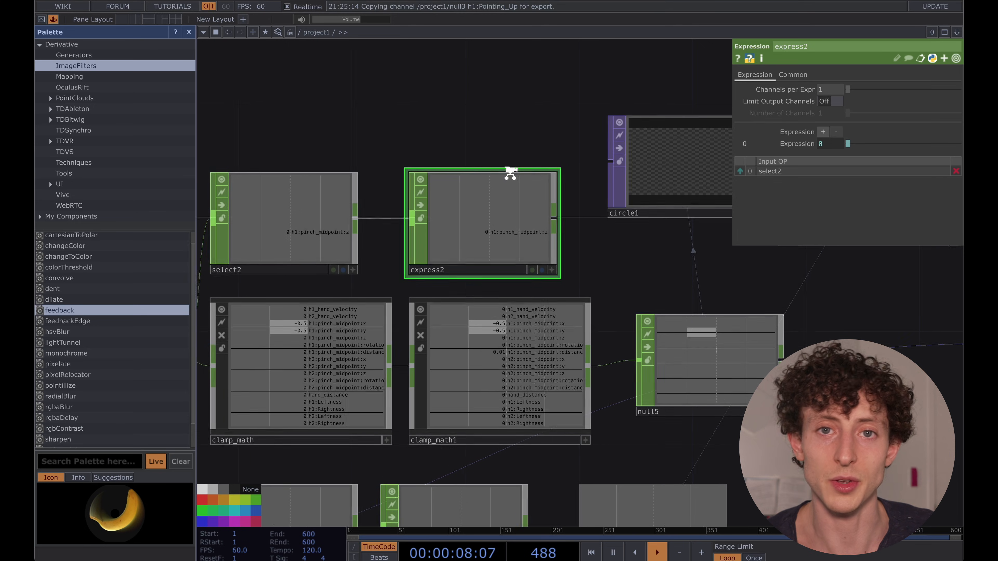
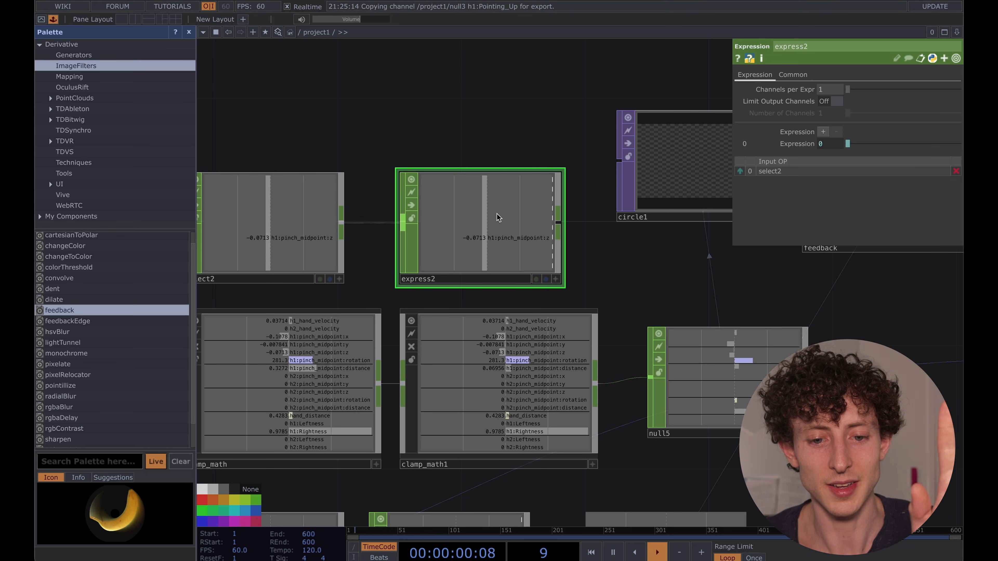
pyautogui.click(815, 147)
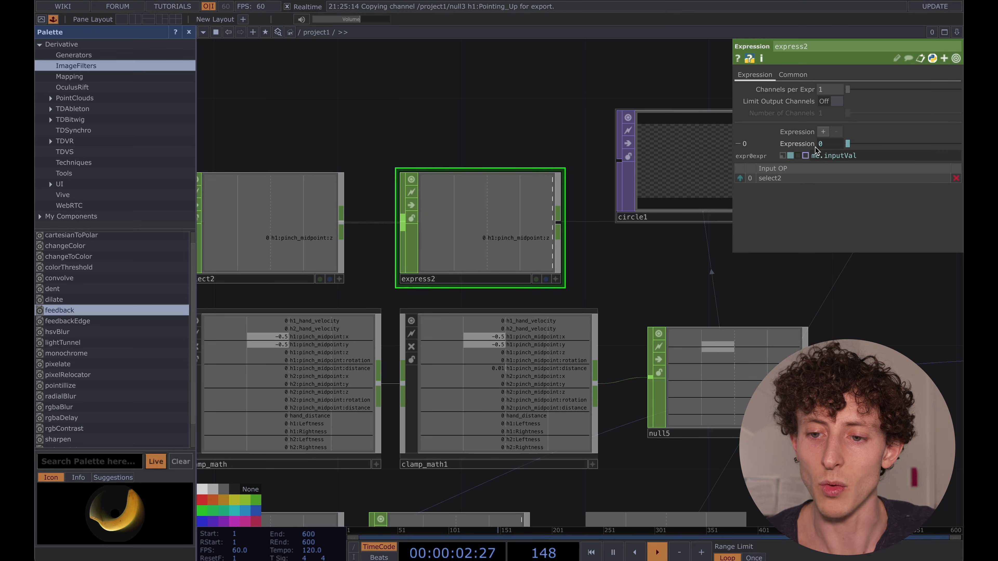
pyautogui.click(866, 157)
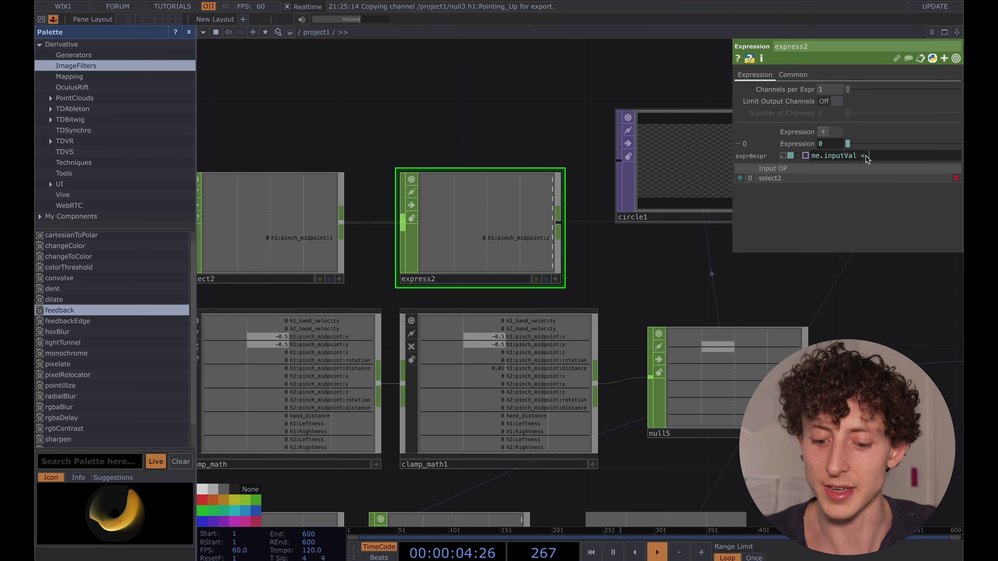
pyautogui.write('< -.0')
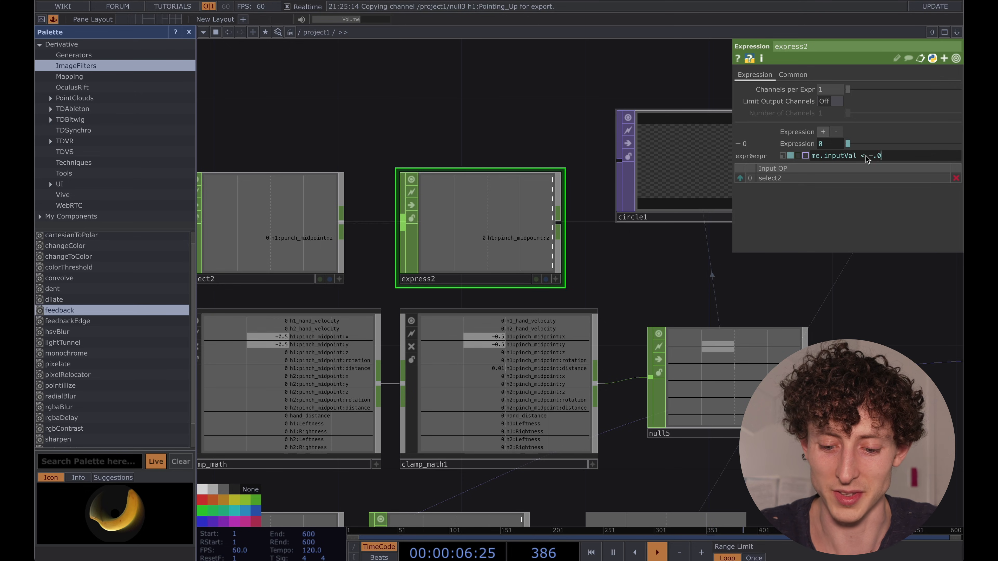
pyautogui.write('8')
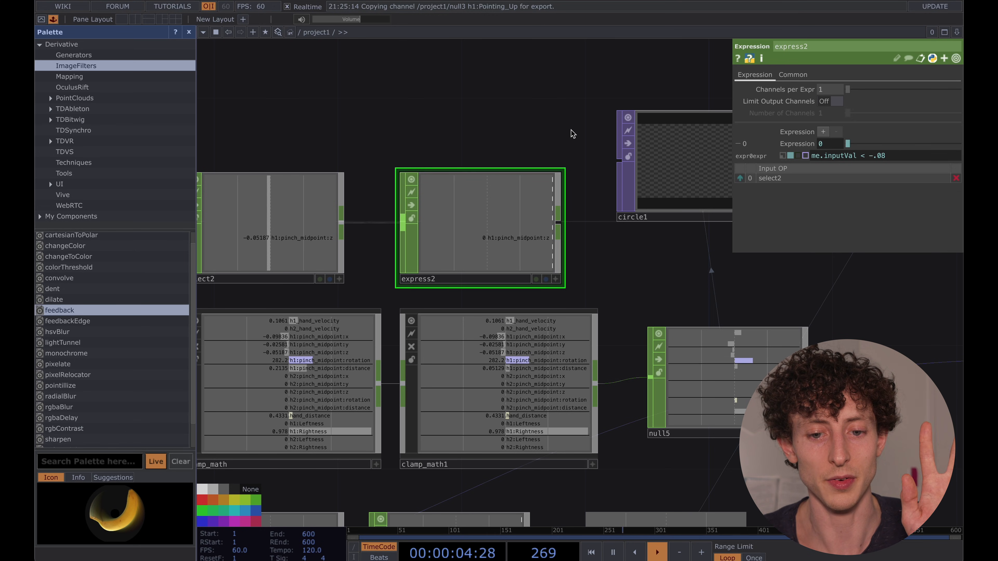
# Step: Append a Null CHOP to express2 and place it in line between express2 and circle1
pyautogui.scroll(-3, 573, 133)
pyautogui.scroll(-1, 572, 130)
pyautogui.scroll(-3, 550, 108)
pyautogui.moveTo(434, 127); pyautogui.dragTo(214, 165)
pyautogui.scroll(-1, 331, 147)
pyautogui.click(405, 181)
pyautogui.moveTo(385, 103); pyautogui.dragTo(575, 216)
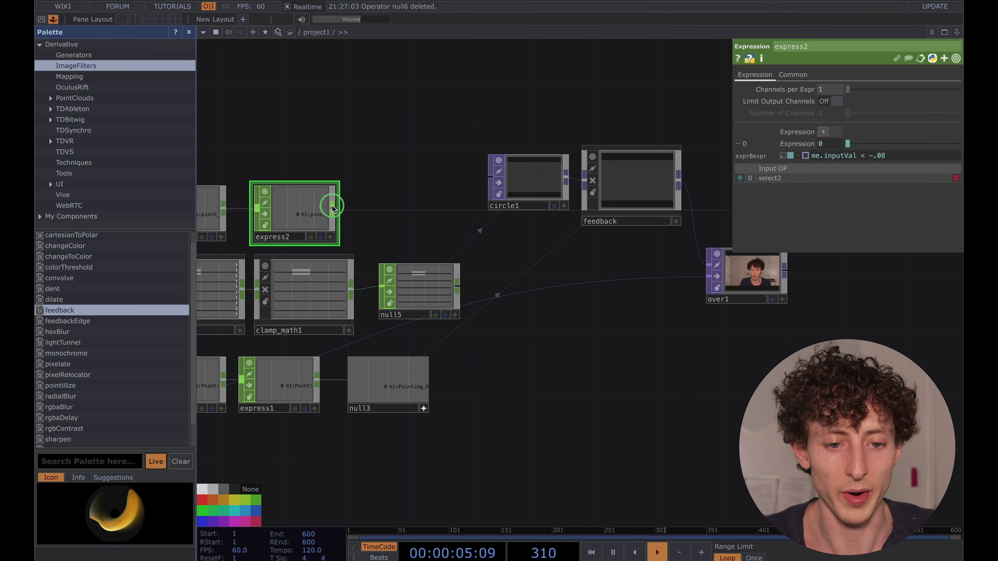
pyautogui.rightClick(332, 208)
pyautogui.click(342, 128)
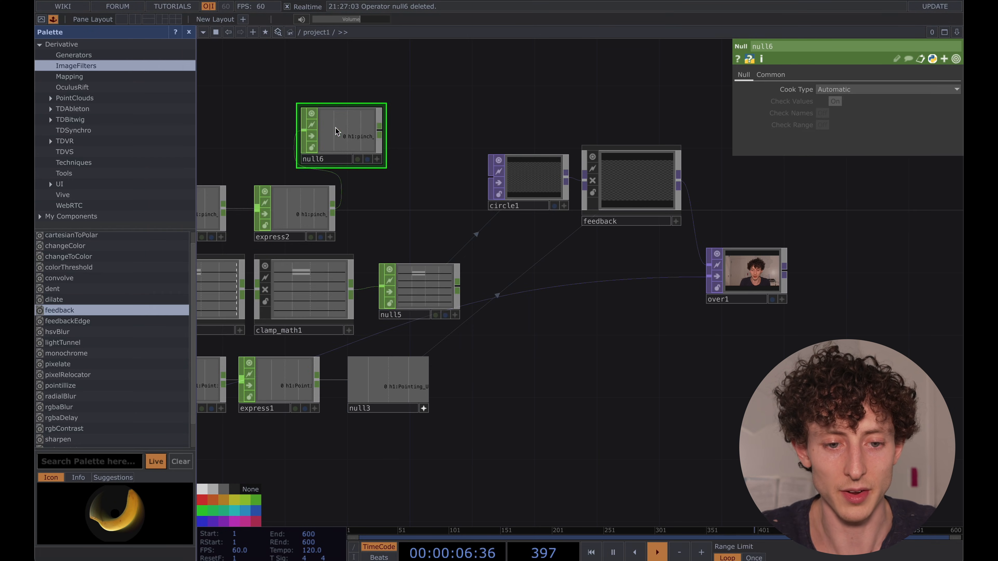
pyautogui.click(418, 197)
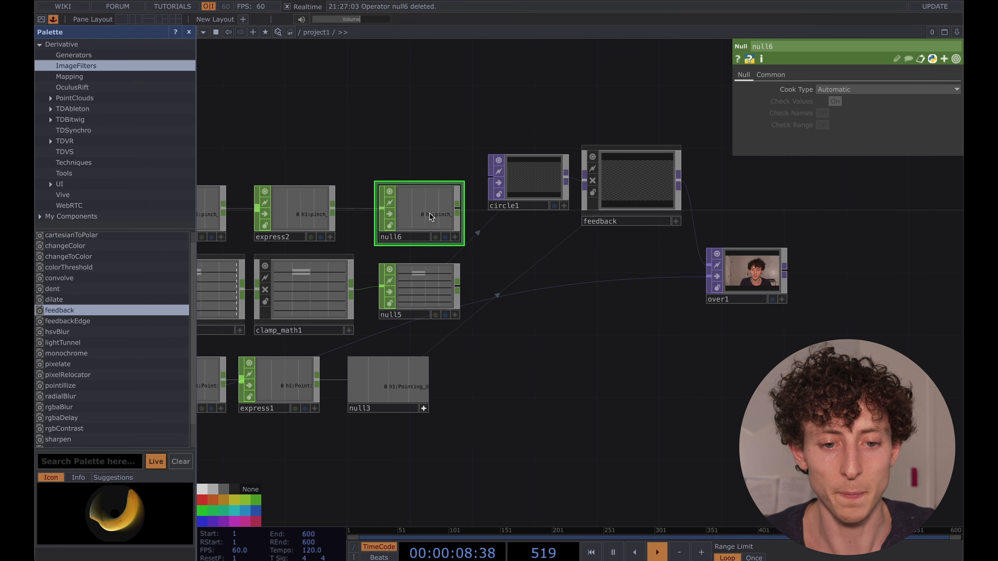
# Step: Drive circle1's Fill Alpha with a reference to null6's h1:pinch_midpoint:z channel
pyautogui.click(546, 181)
pyautogui.scroll(5, 457, 236)
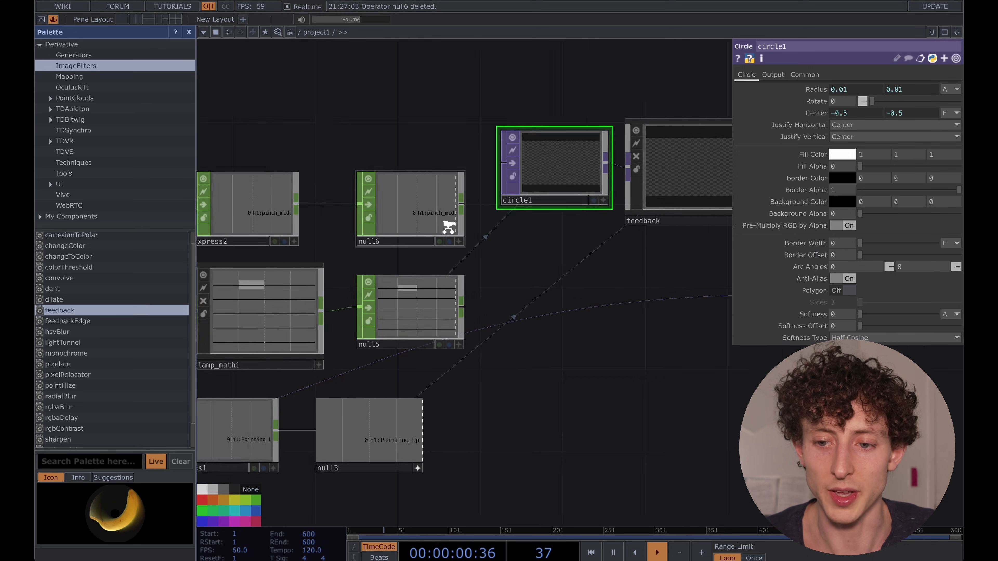
pyautogui.click(467, 251)
pyautogui.moveTo(405, 198); pyautogui.dragTo(841, 168)
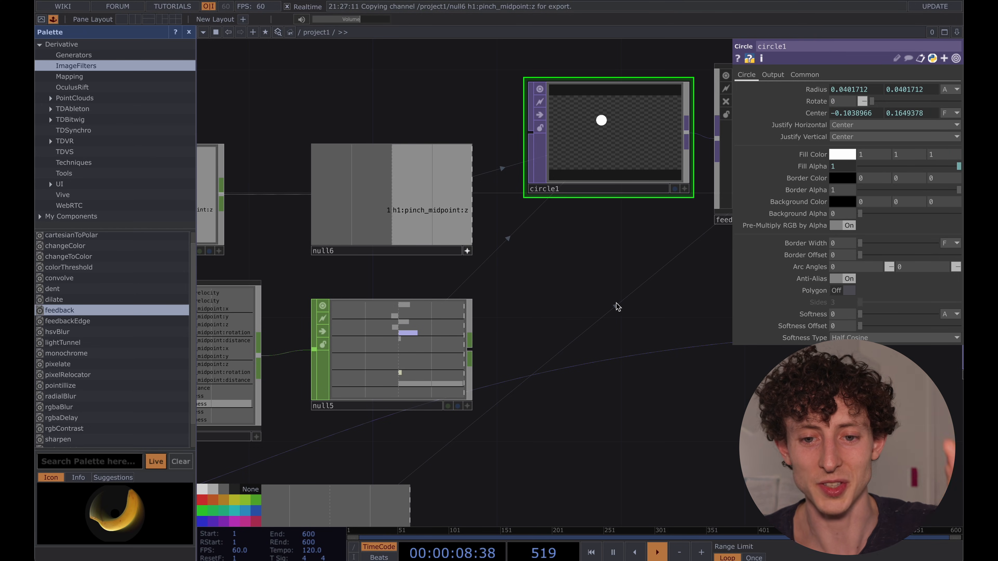
pyautogui.moveTo(616, 303); pyautogui.dragTo(477, 304)
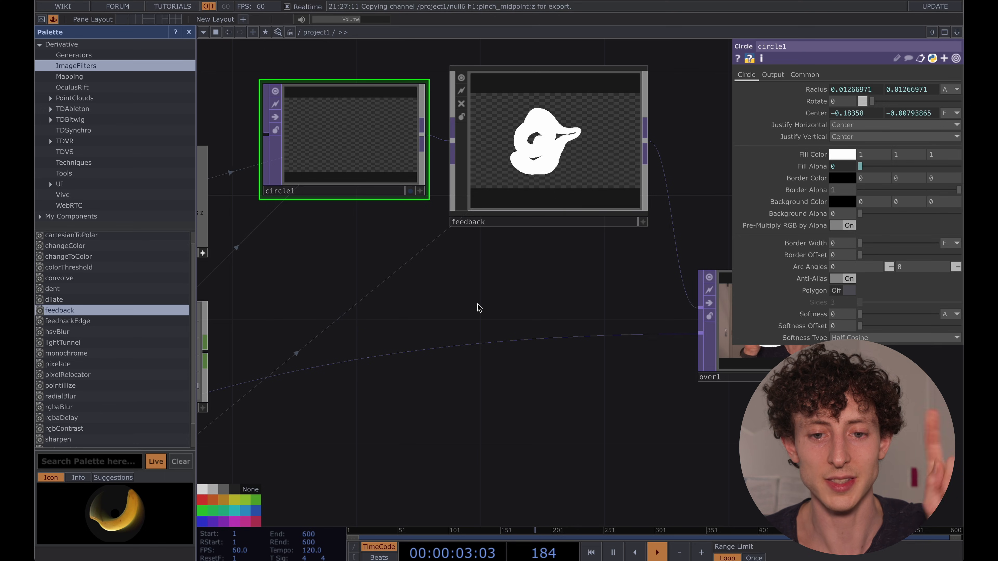
# Step: Duplicate circle1 below the original and replace the copy's Fill Alpha expression with a constant value of 1
pyautogui.scroll(-5, 467, 310)
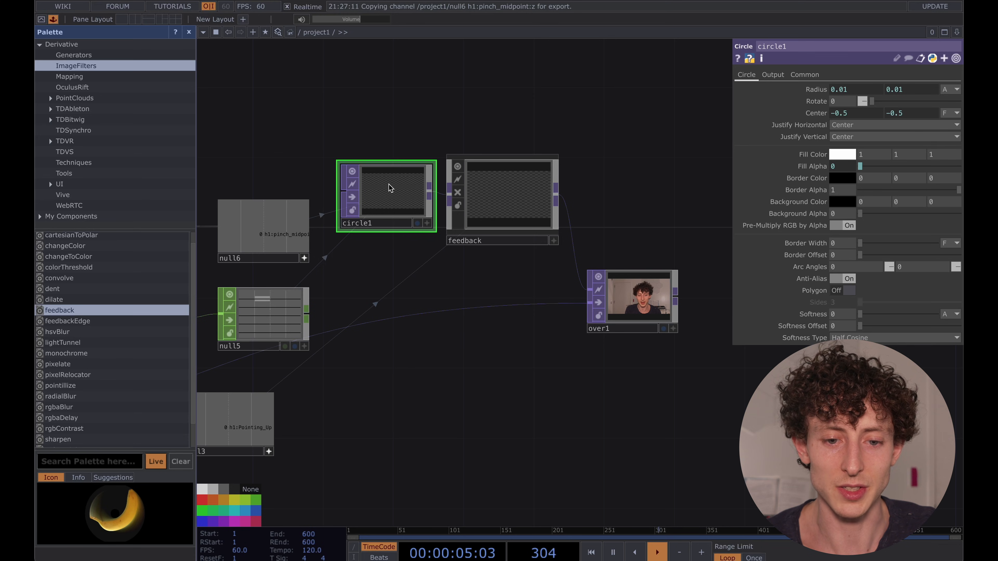
pyautogui.hotkey('ctrl', 'c')
pyautogui.hotkey('ctrl', 'v')
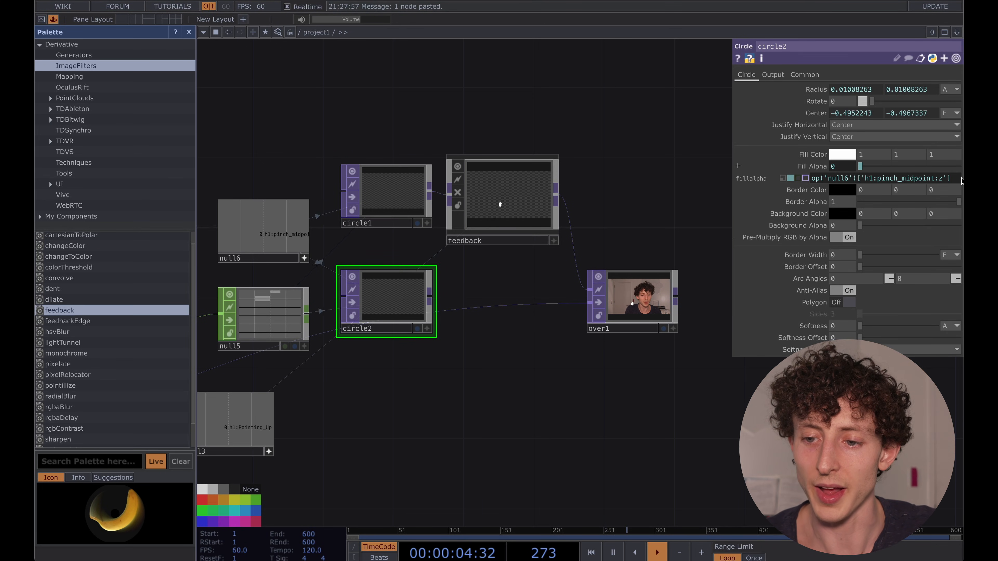
pyautogui.moveTo(962, 180); pyautogui.dragTo(814, 177)
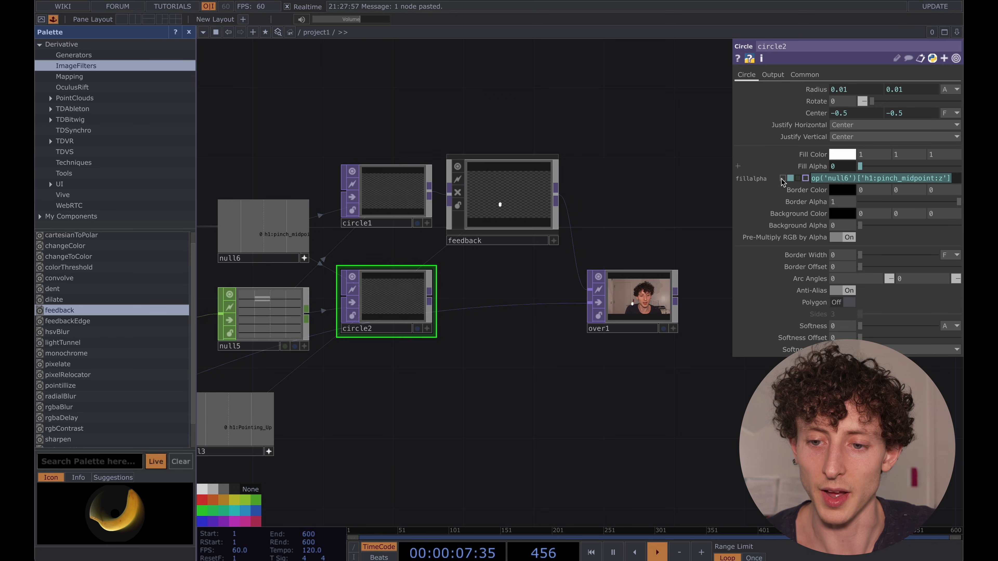
pyautogui.moveTo(872, 170); pyautogui.dragTo(903, 170)
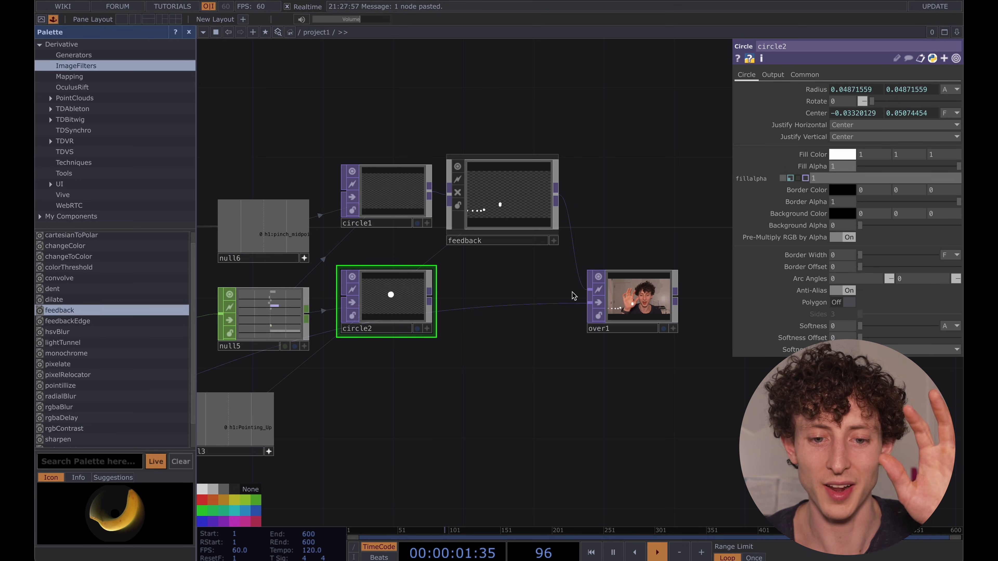
# Step: Turn circle2 into a blue outline with Border Width 0.0155, Fill Alpha 0 and the Border Color's blue value at 1
pyautogui.scroll(3, 397, 303)
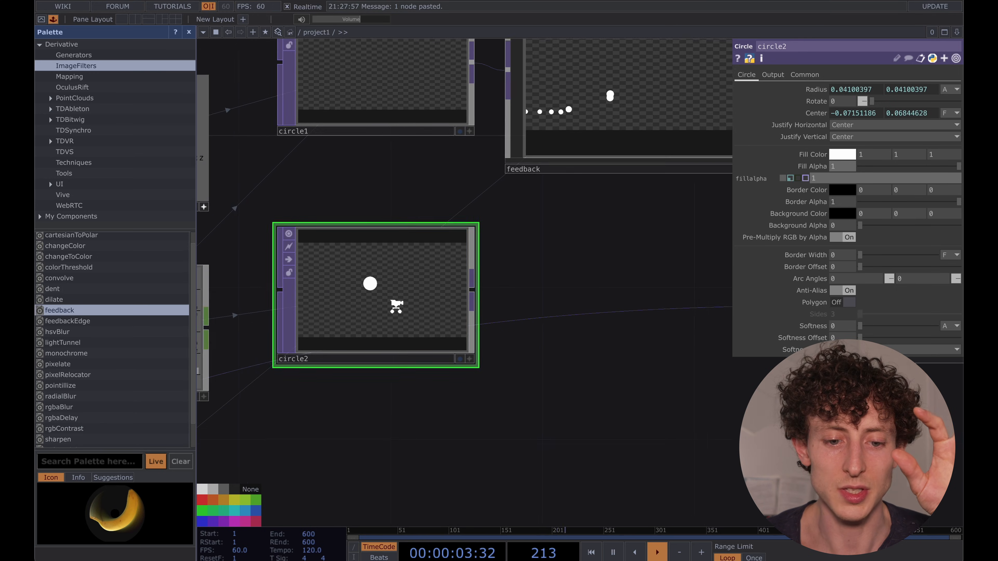
pyautogui.moveTo(861, 260); pyautogui.dragTo(874, 255)
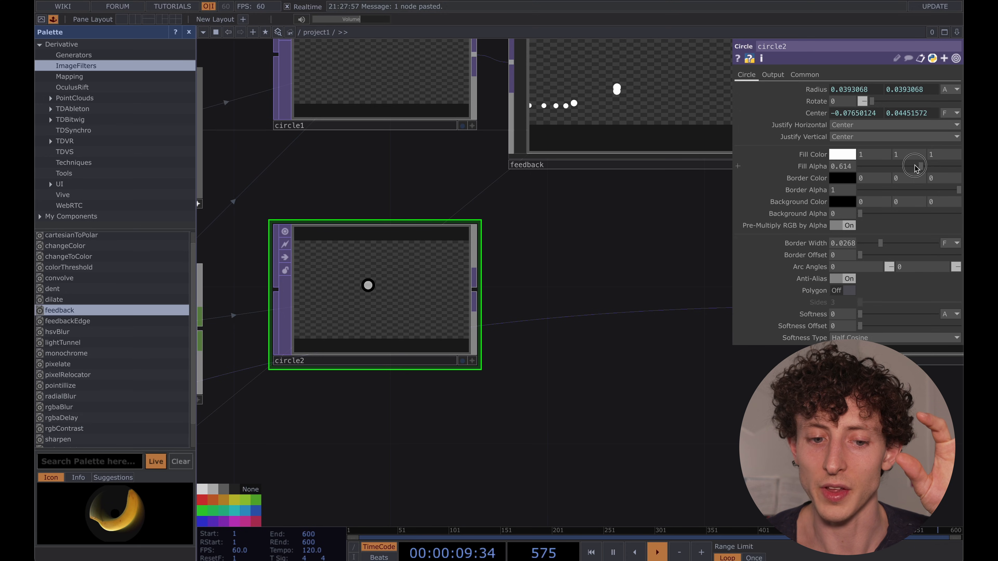
pyautogui.moveTo(915, 167); pyautogui.dragTo(779, 173)
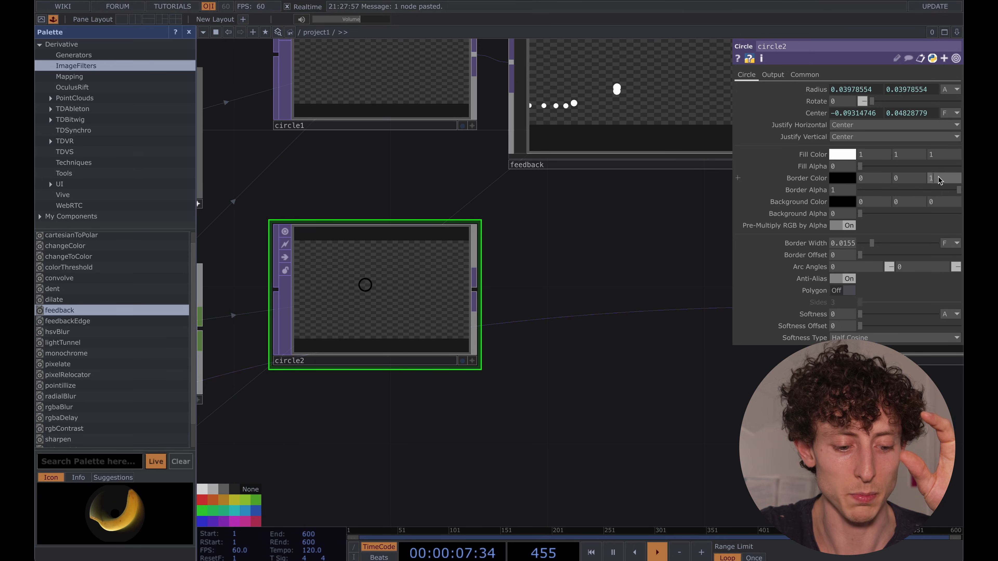
pyautogui.press('Return')
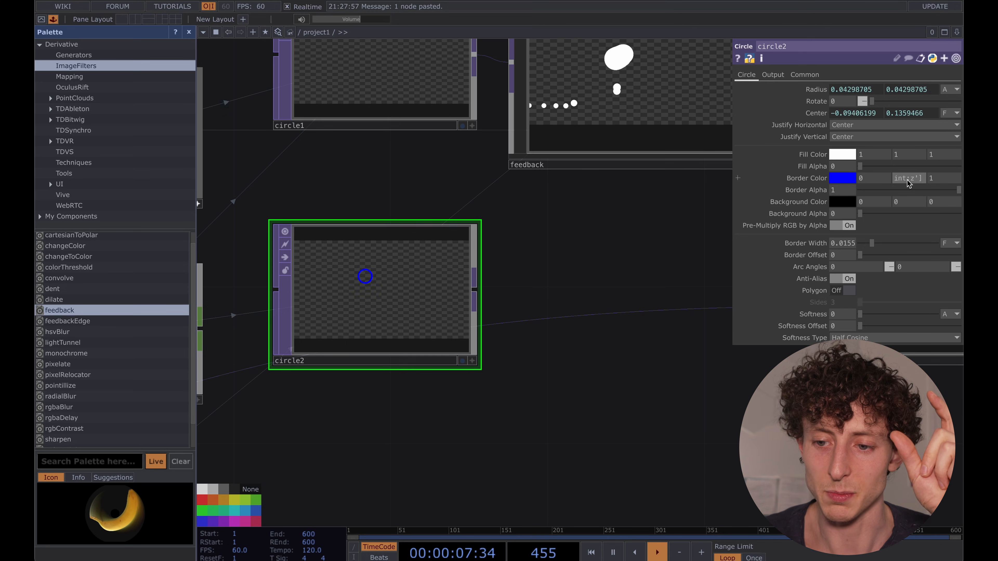
# Step: Drive the green value of circle2's Border Color with a CHOP reference to null6's h1:pinch_midpoint:z channel
pyautogui.scroll(-3, 681, 236)
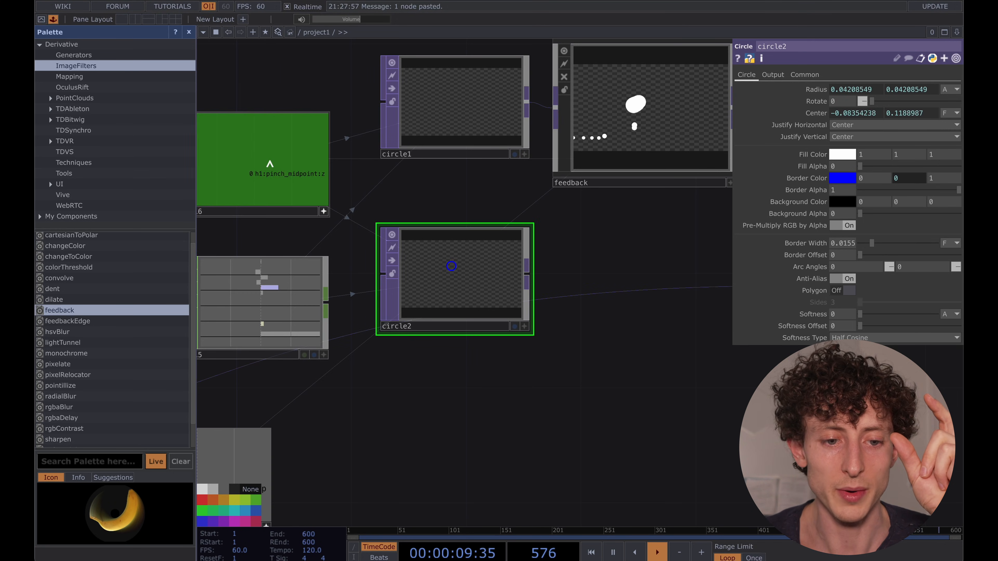
pyautogui.moveTo(269, 163); pyautogui.dragTo(843, 179)
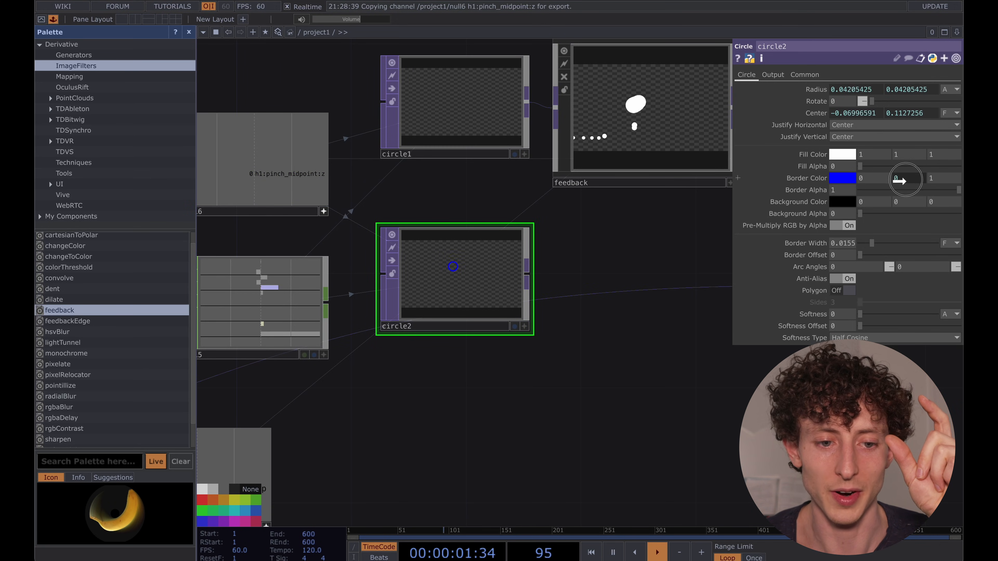
pyautogui.moveTo(905, 180); pyautogui.dragTo(904, 179)
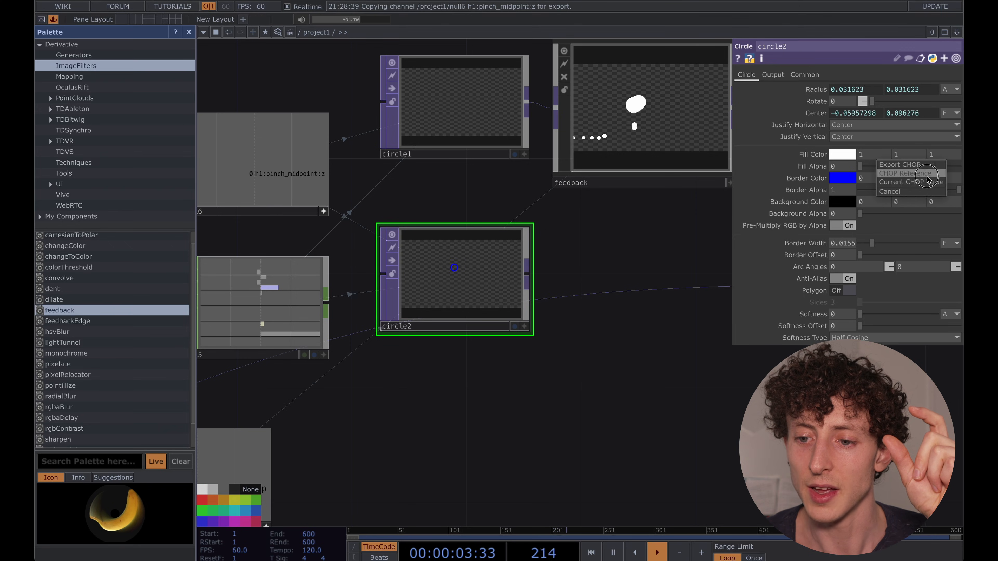
pyautogui.click(926, 175)
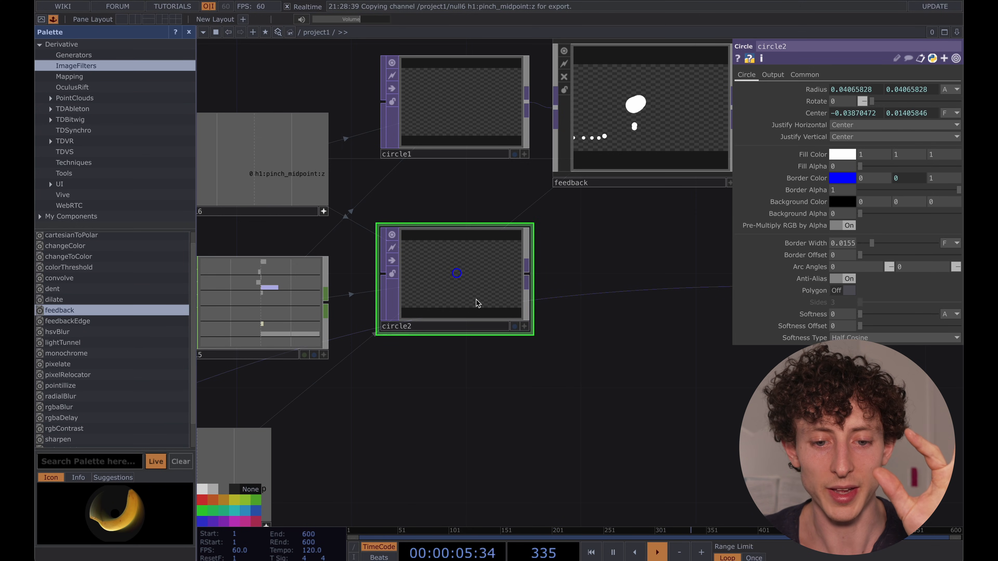
pyautogui.scroll(3, 476, 300)
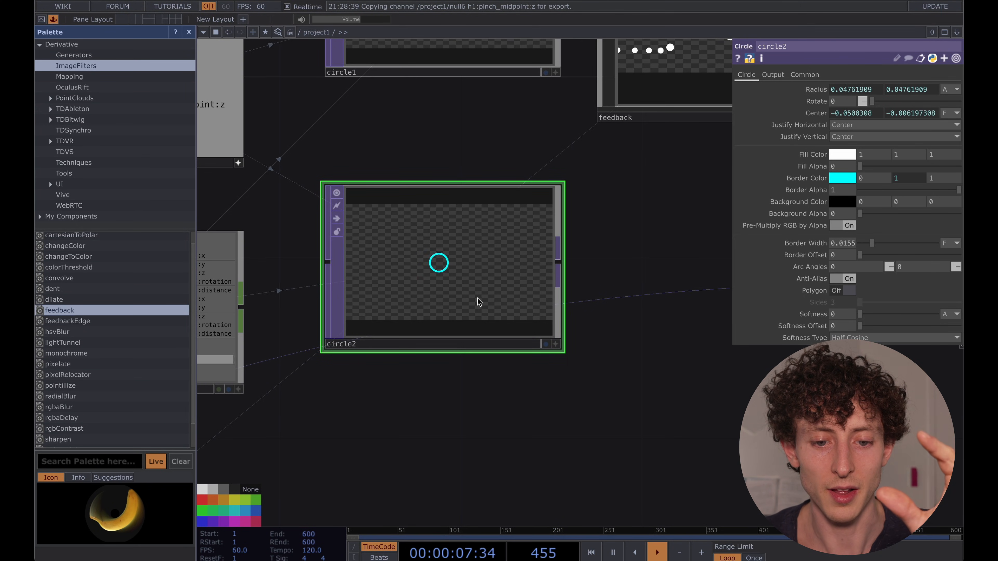
# Step: Move over1 away and insert an Over TOP on the wire between feedback and over1
pyautogui.scroll(-5, 476, 295)
pyautogui.moveTo(620, 268); pyautogui.dragTo(487, 265)
pyautogui.scroll(-1, 487, 266)
pyautogui.moveTo(637, 295); pyautogui.dragTo(681, 329)
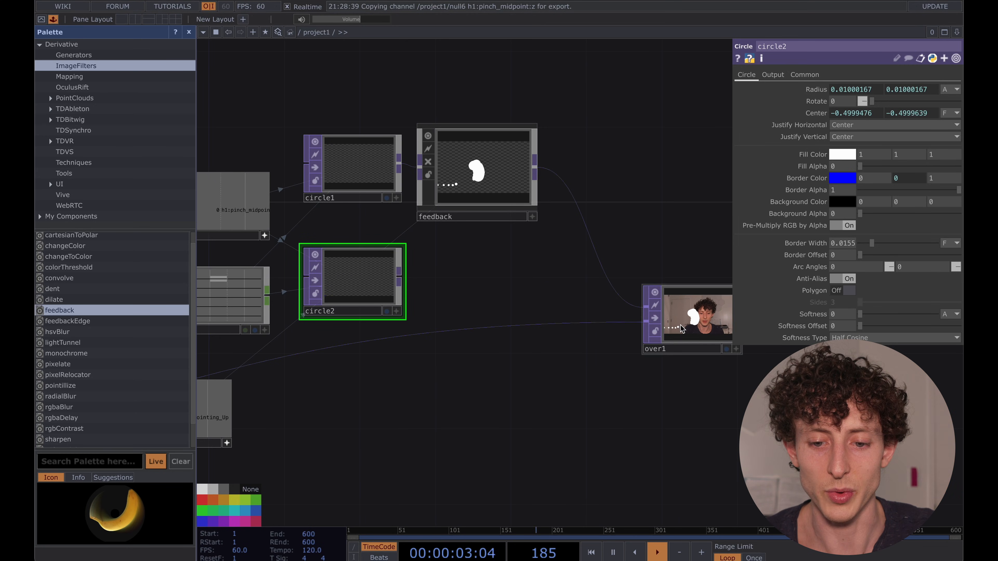
pyautogui.rightClick(597, 257)
pyautogui.click(602, 240)
pyautogui.write('ov')
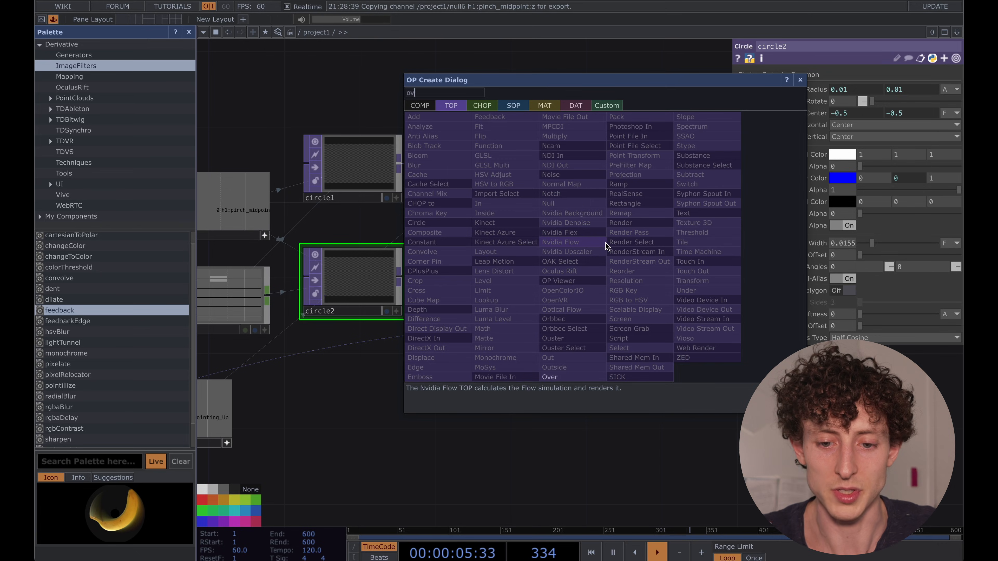
pyautogui.press('Return')
pyautogui.click(652, 245)
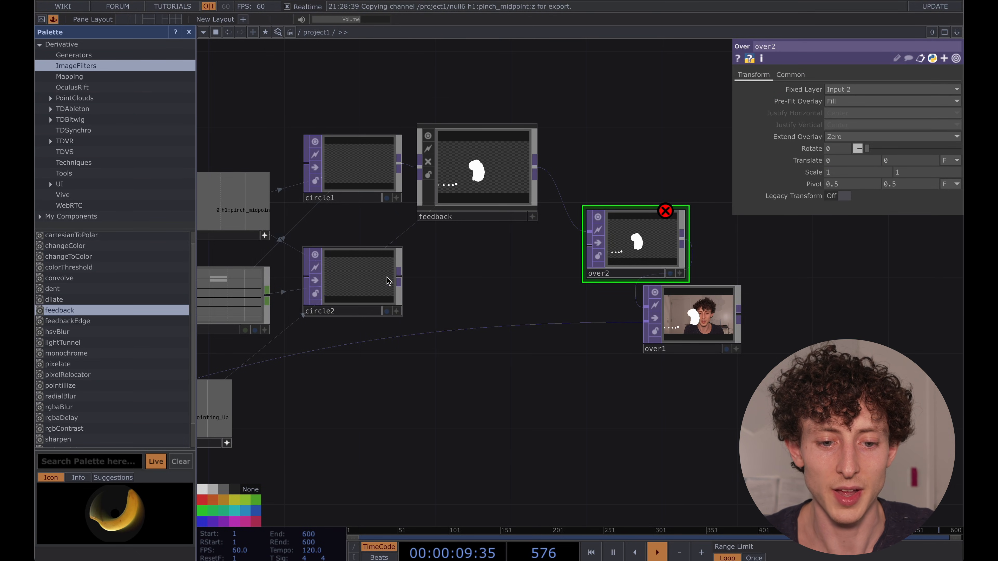
# Step: Wire circle2 into over2's first input and feedback into its second so the outline sits over the drawing
pyautogui.moveTo(399, 277); pyautogui.dragTo(590, 232)
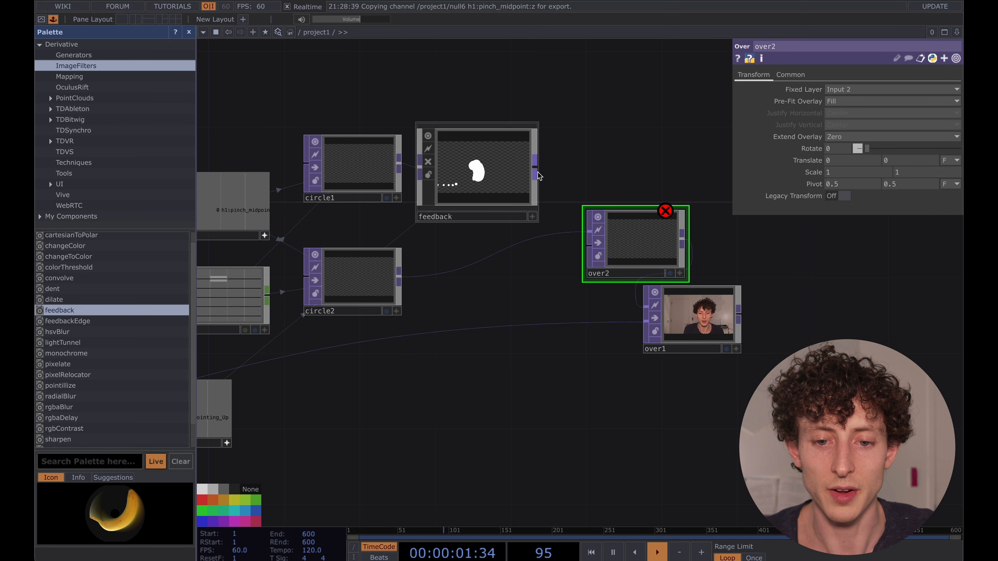
pyautogui.moveTo(536, 169); pyautogui.dragTo(588, 246)
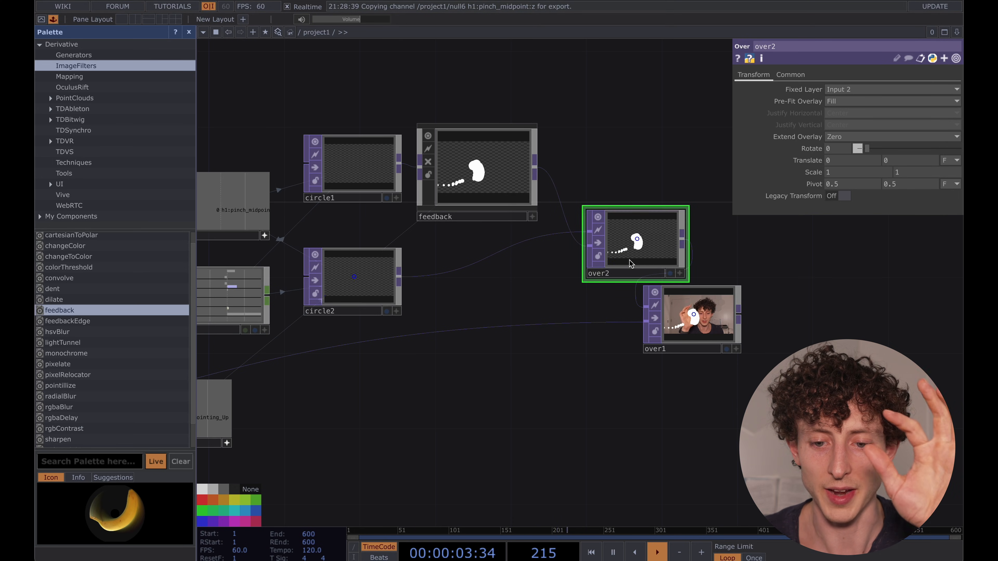
pyautogui.scroll(3, 628, 257)
pyautogui.scroll(2, 630, 259)
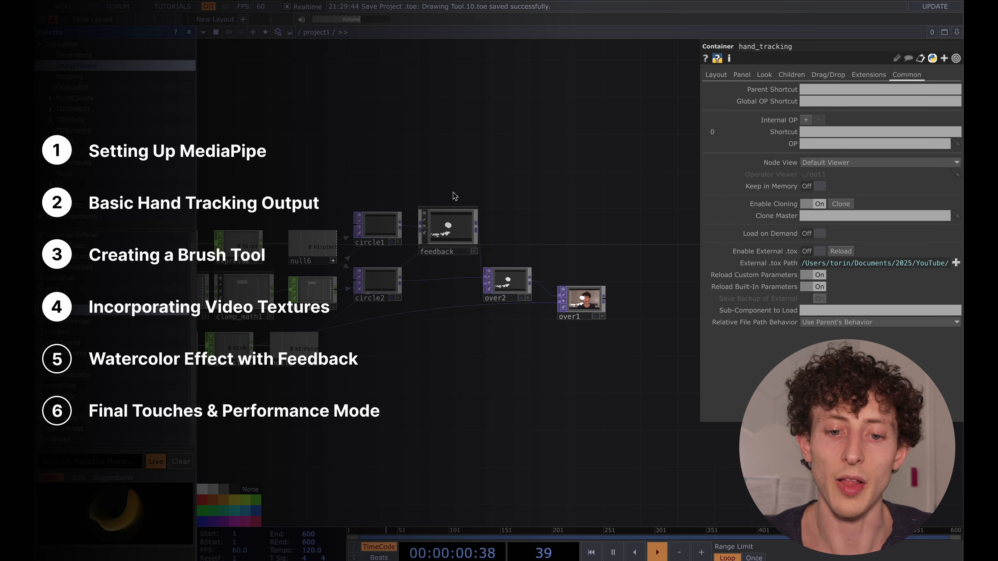
# Step: Shift feedback, circle2, over2 and over1 together away from circle1 to make room for another operator
pyautogui.scroll(5, 457, 192)
pyautogui.moveTo(416, 162); pyautogui.dragTo(428, 157)
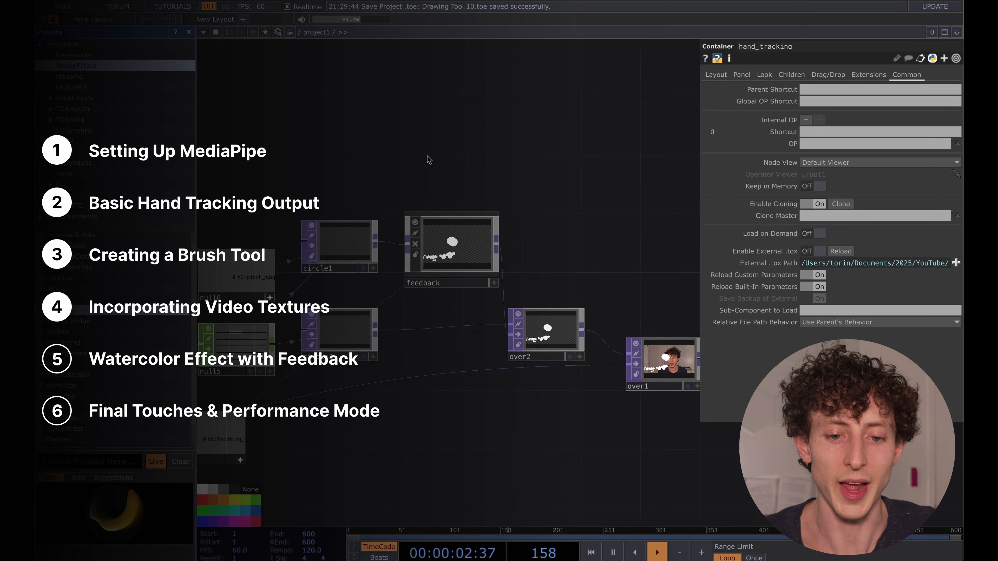
pyautogui.scroll(-2, 430, 155)
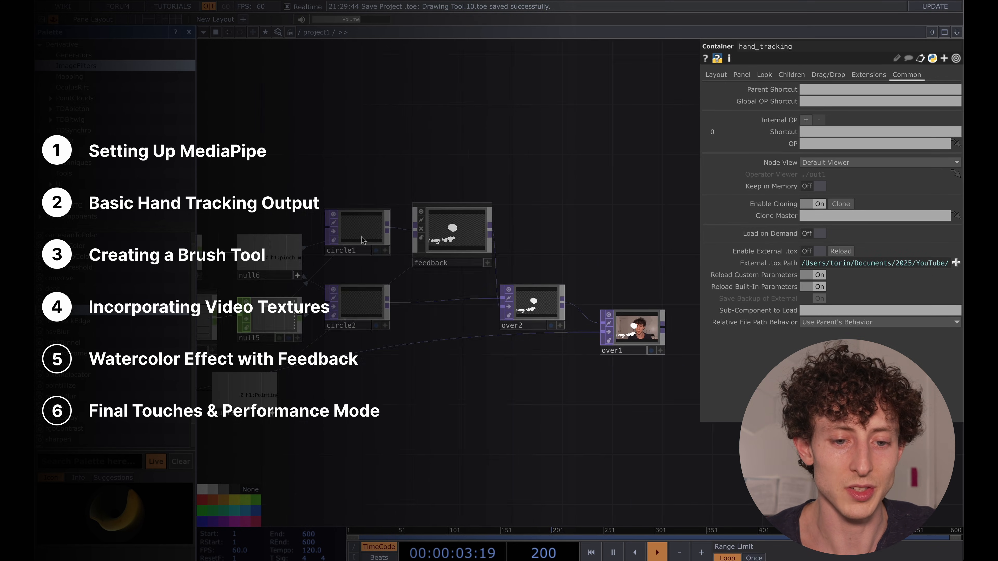
pyautogui.click(362, 240)
pyautogui.scroll(4, 362, 240)
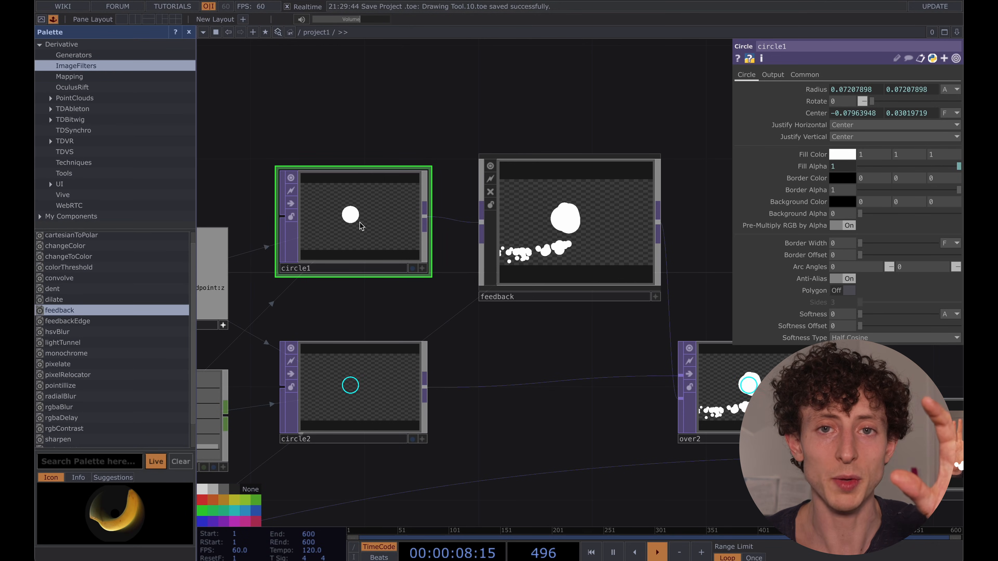
pyautogui.scroll(-3, 361, 227)
pyautogui.click(491, 236)
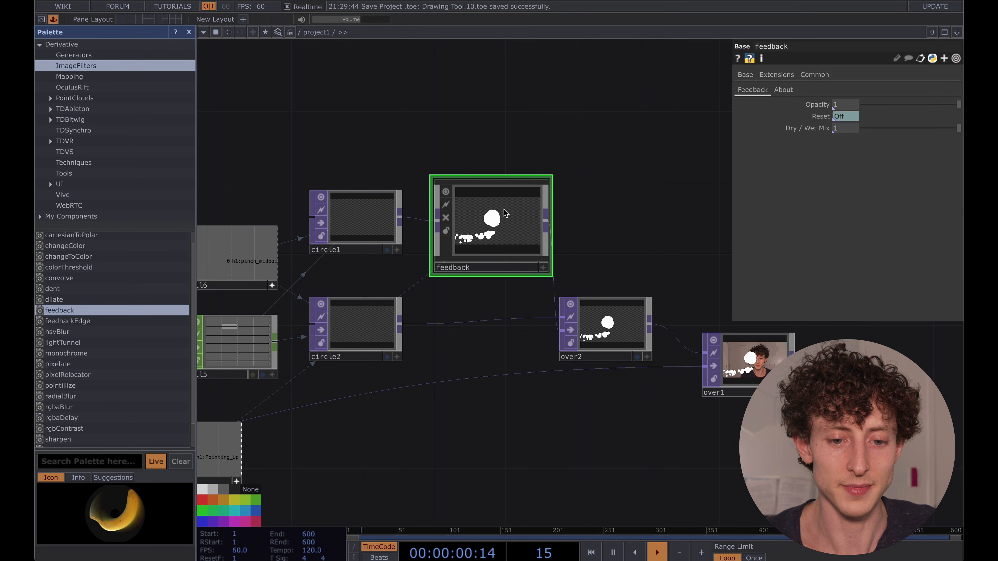
pyautogui.keyDown('shift'); pyautogui.click(378, 330); pyautogui.keyUp('shift')
pyautogui.keyDown('shift'); pyautogui.moveTo(488, 123); pyautogui.dragTo(781, 406); pyautogui.keyUp('shift')
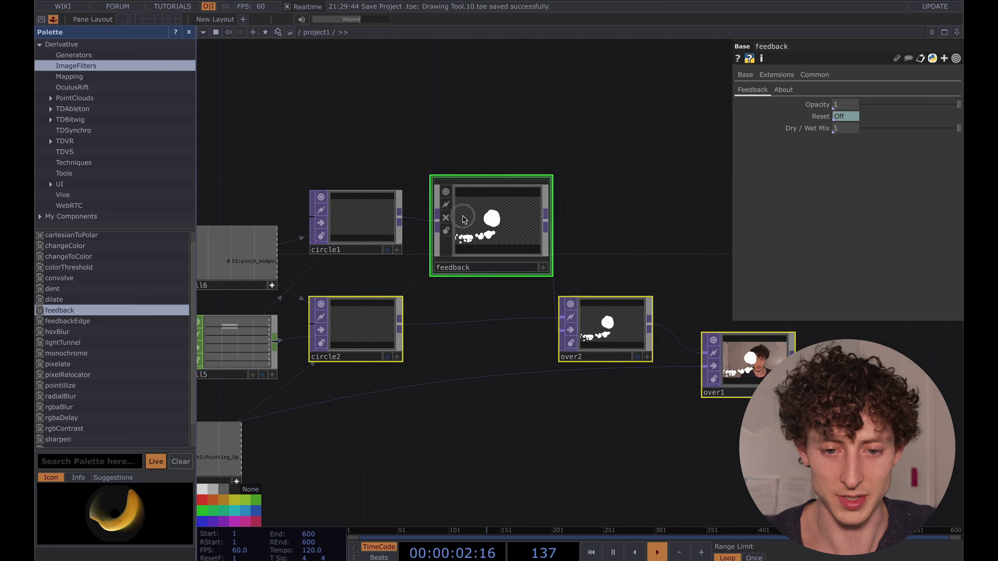
pyautogui.moveTo(466, 217); pyautogui.dragTo(573, 216)
pyautogui.scroll(-2, 467, 196)
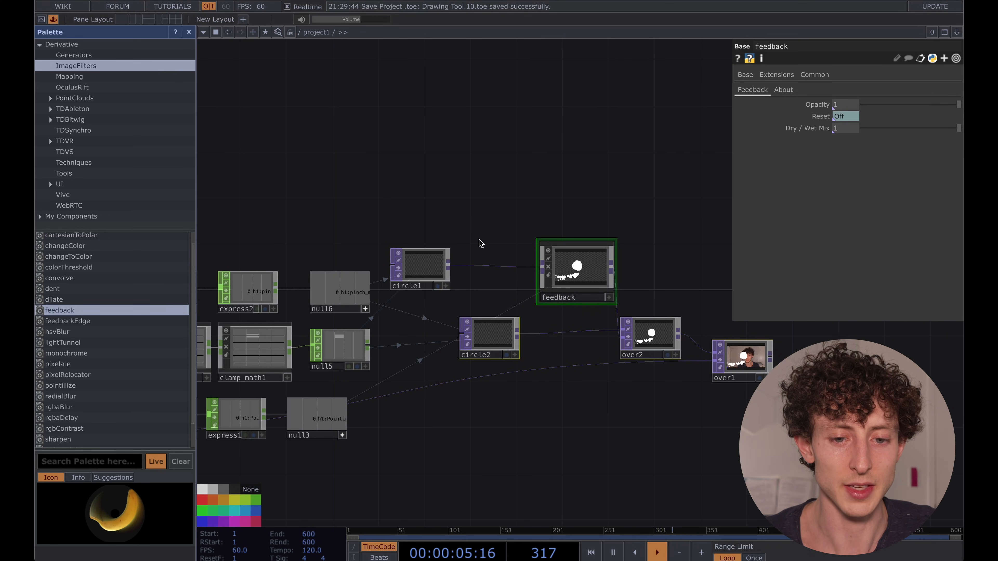
# Step: Insert a Multiply TOP on the wire between circle1 and feedback
pyautogui.rightClick(490, 267)
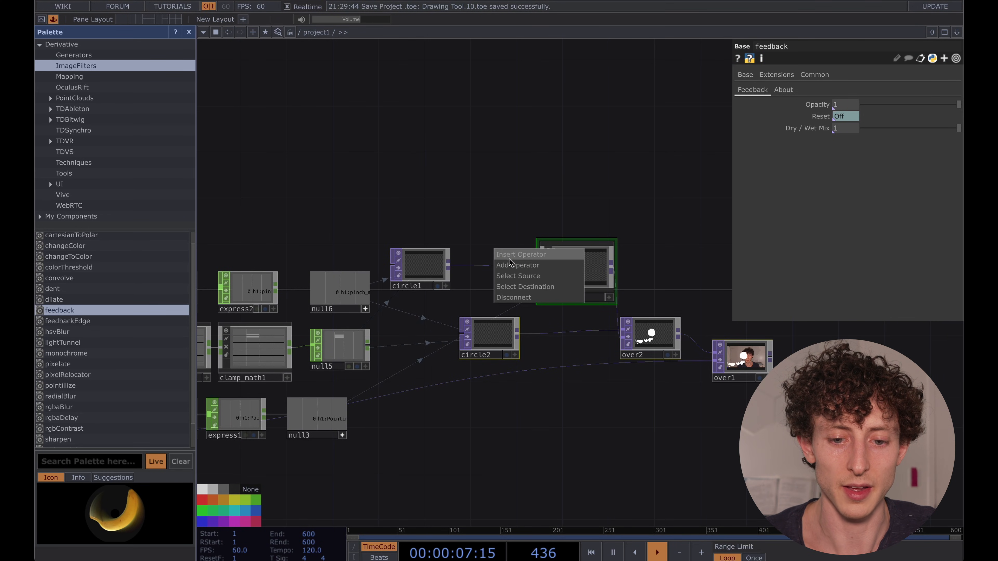
pyautogui.click(508, 256)
pyautogui.write('mul')
pyautogui.press('Return')
pyautogui.click(508, 257)
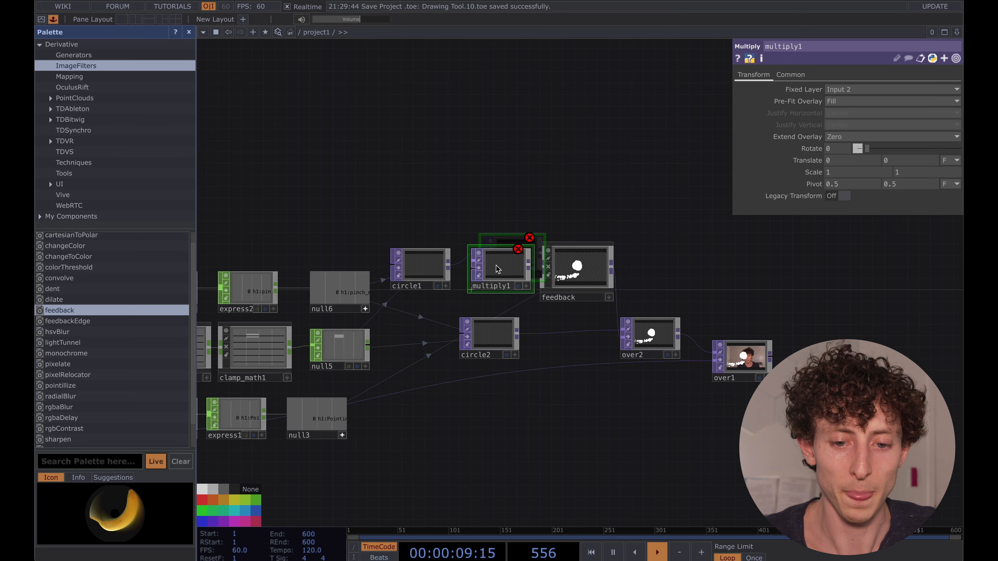
# Step: Add a Movie File In TOP above circle1
pyautogui.press('Tab')
pyautogui.write('movi')
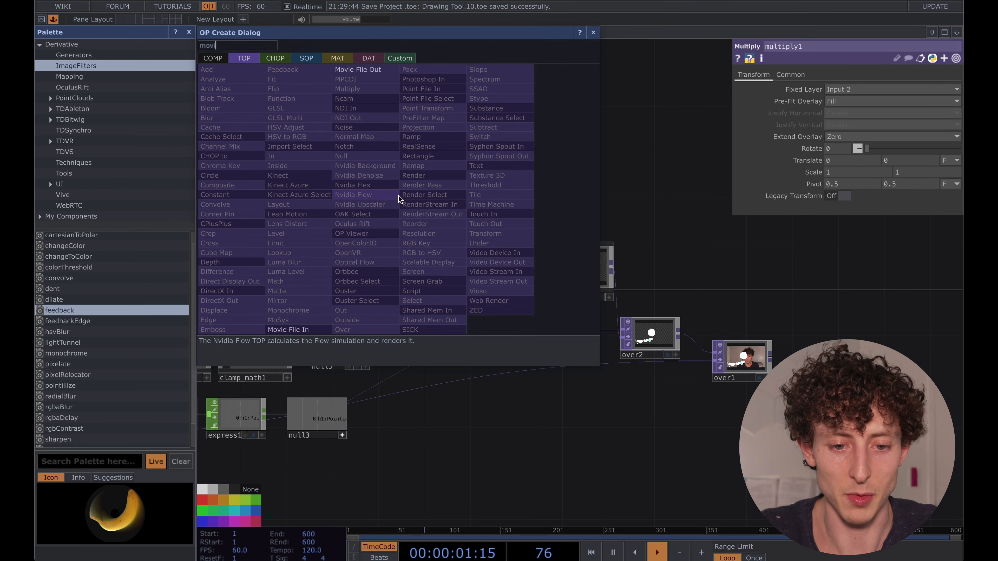
pyautogui.write('e f')
pyautogui.click(311, 331)
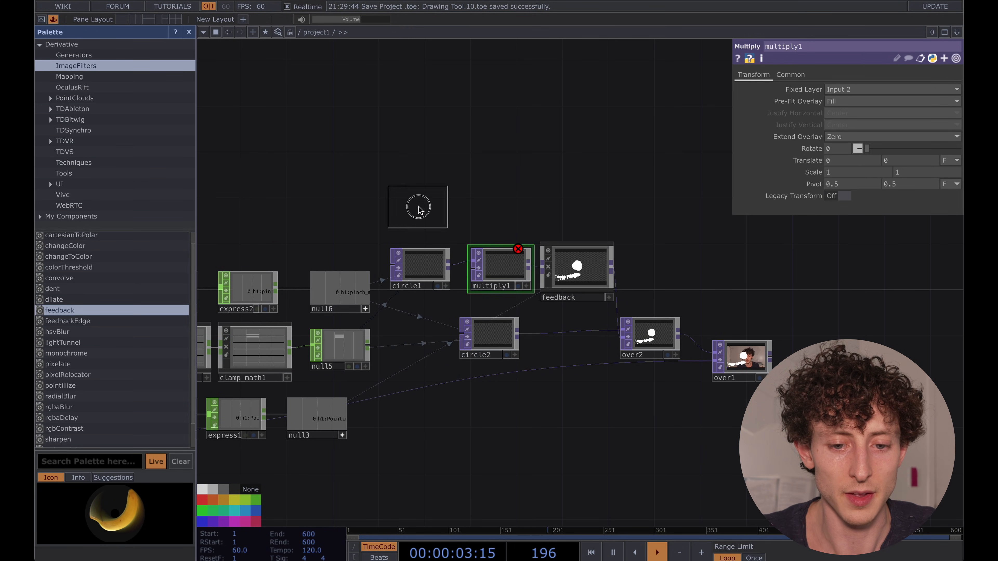
pyautogui.click(416, 209)
# Step: Load a rocky landscape clip into moviefilein1 and wire it into multiply1 alongside circle1
pyautogui.click(957, 90)
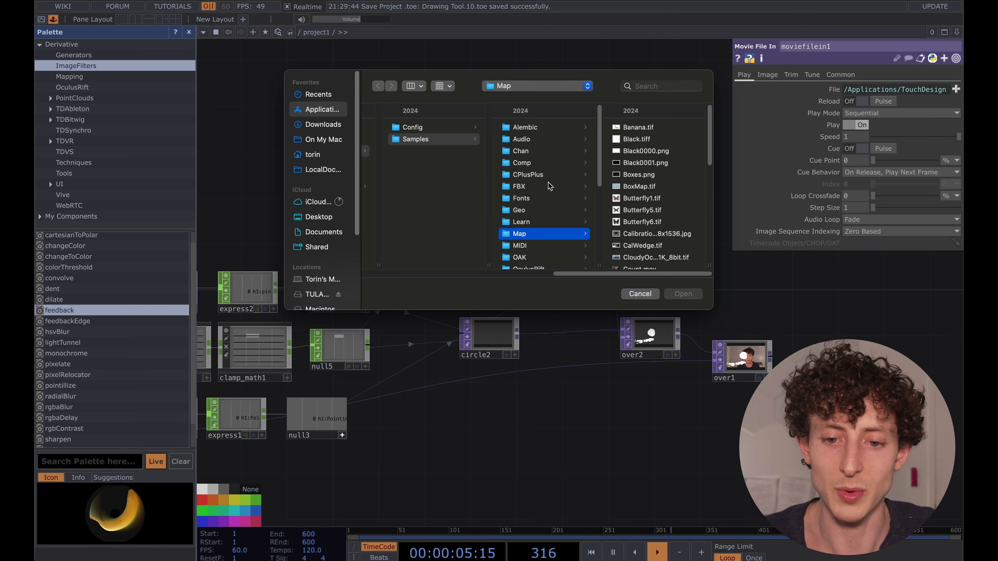
pyautogui.scroll(-10, 638, 236)
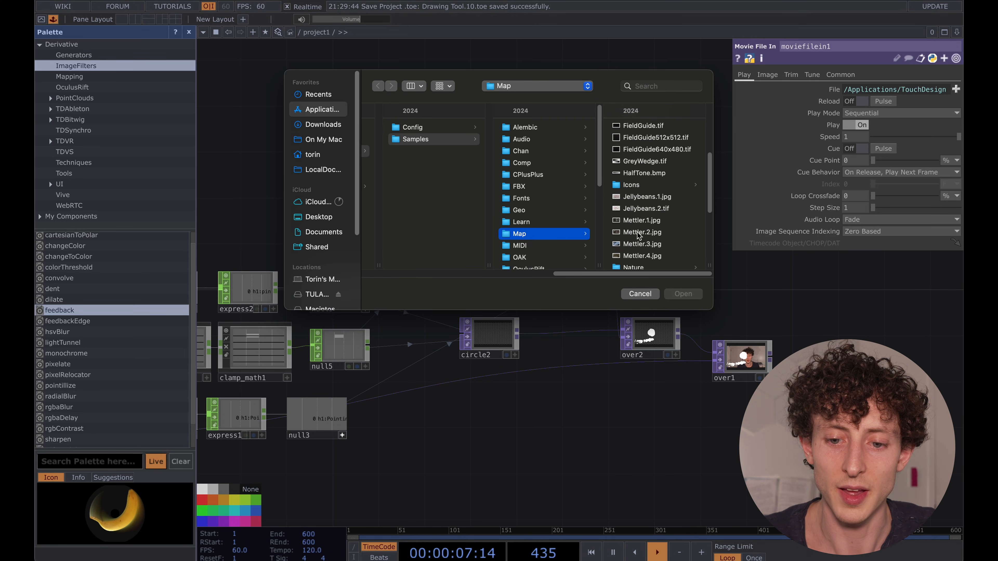
pyautogui.doubleClick(636, 178)
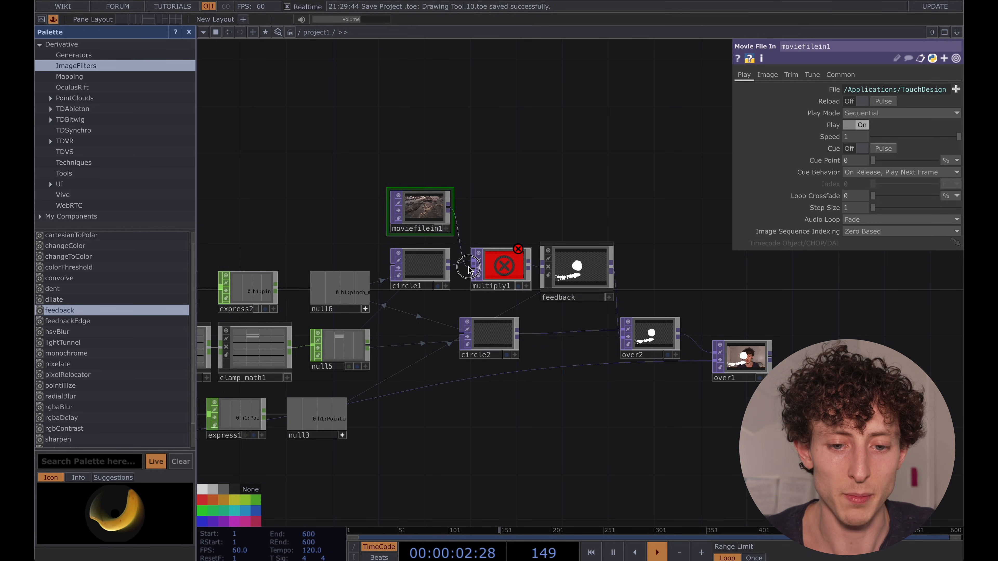
pyautogui.scroll(2, 520, 274)
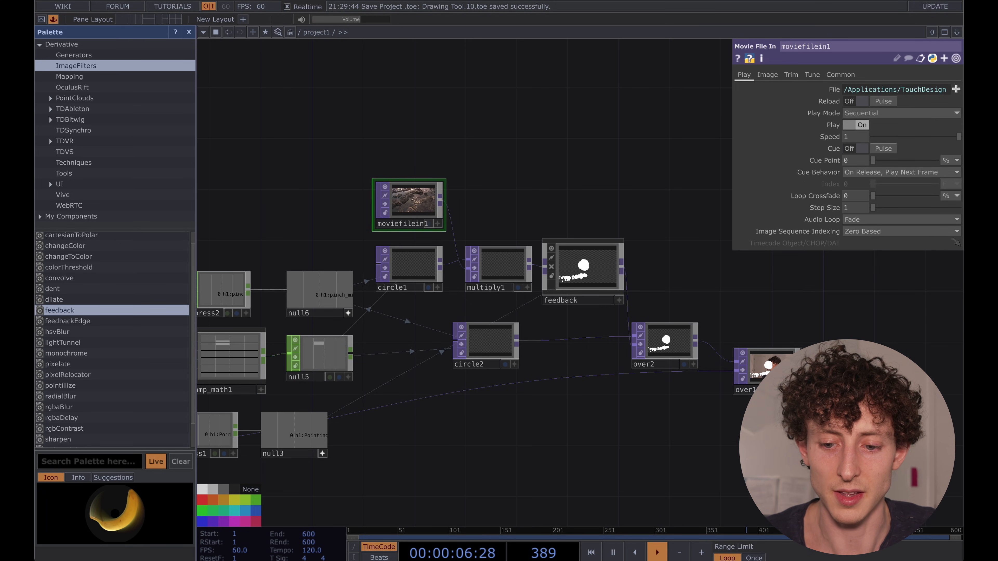
# Step: Show over2's output as the network background to test drawing with the video texture
pyautogui.click(685, 365)
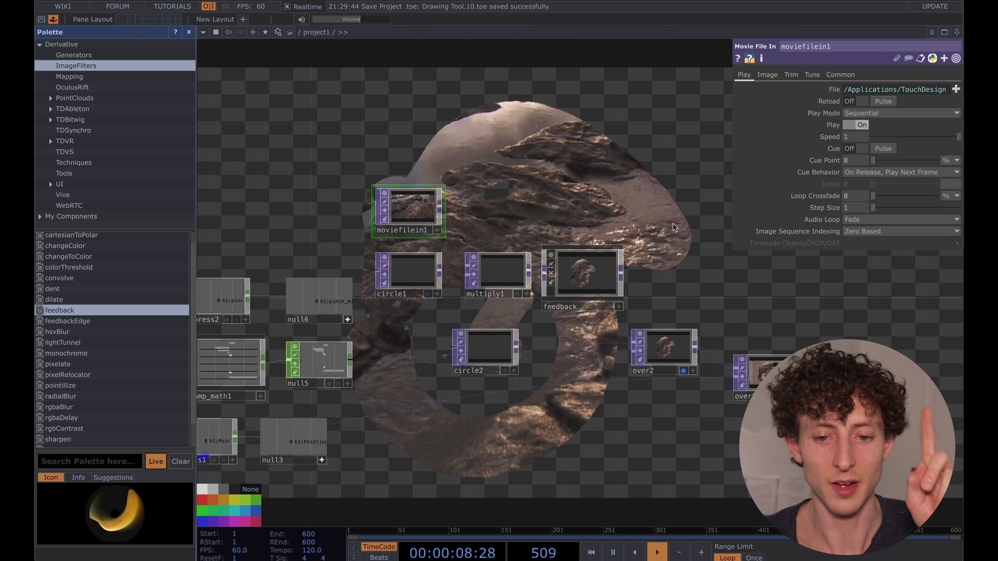
pyautogui.moveTo(498, 332); pyautogui.dragTo(470, 326, button='middle')
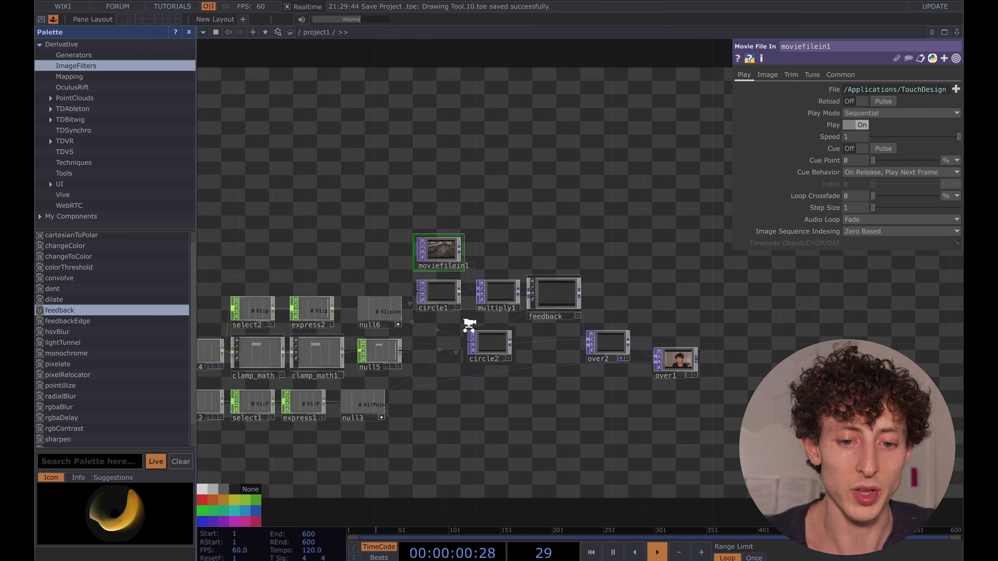
# Step: Test the textured strokes with hand drawing and inspect the moviefilein1, circle1, multiply1 and feedback operators
pyautogui.moveTo(400, 453); pyautogui.dragTo(523, 379)
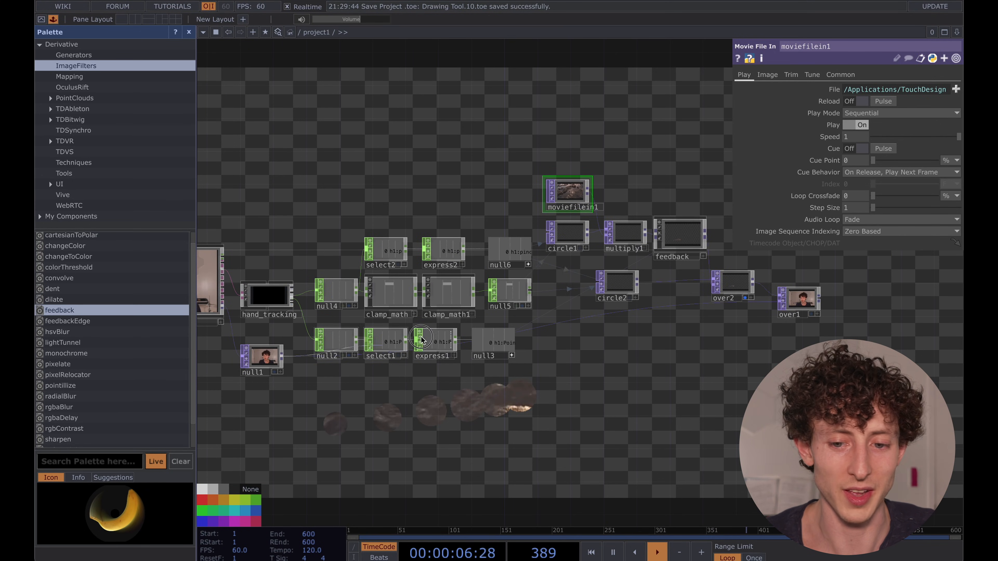
pyautogui.moveTo(420, 339); pyautogui.dragTo(618, 251)
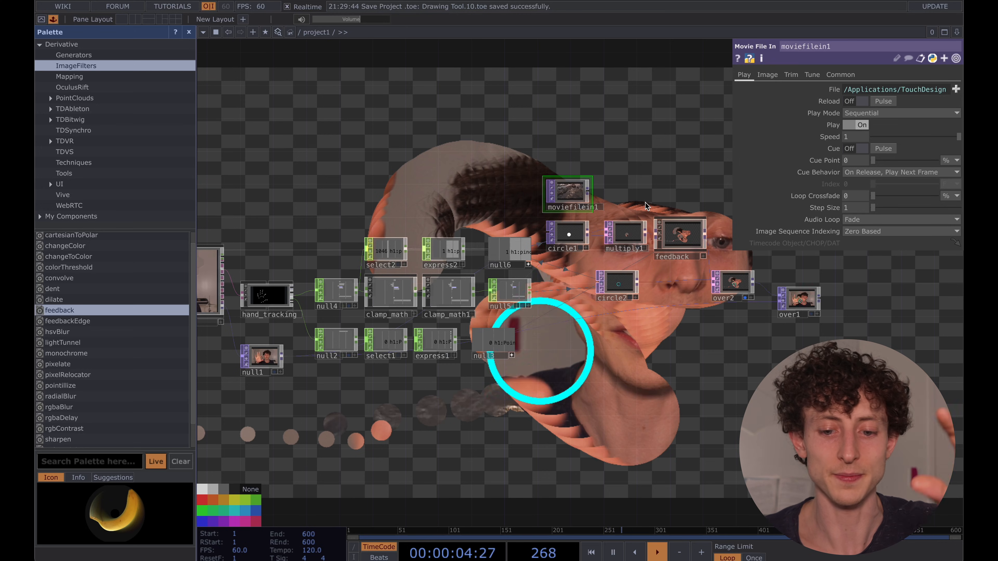
pyautogui.moveTo(659, 181); pyautogui.dragTo(602, 190)
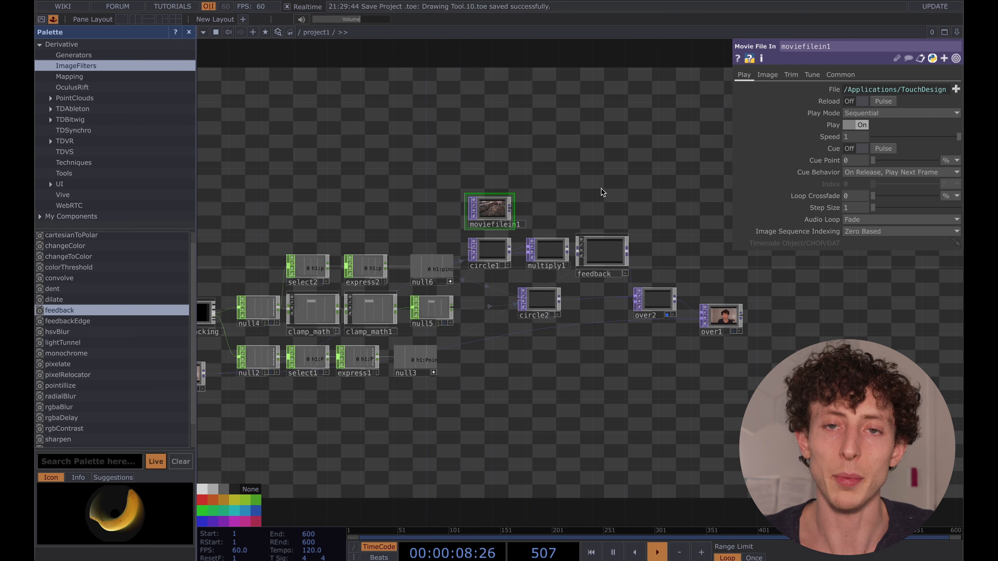
pyautogui.scroll(5, 598, 191)
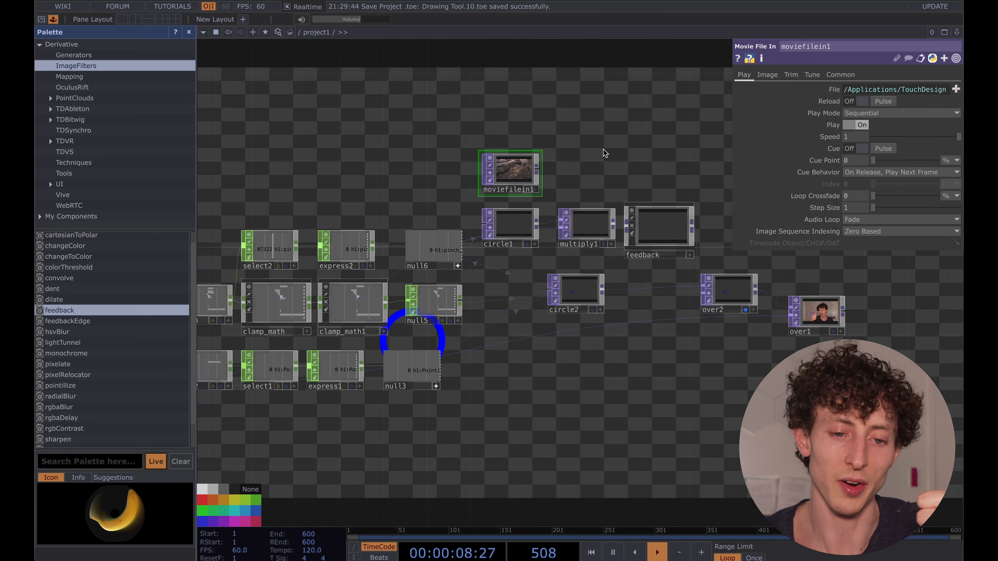
pyautogui.scroll(-2, 604, 153)
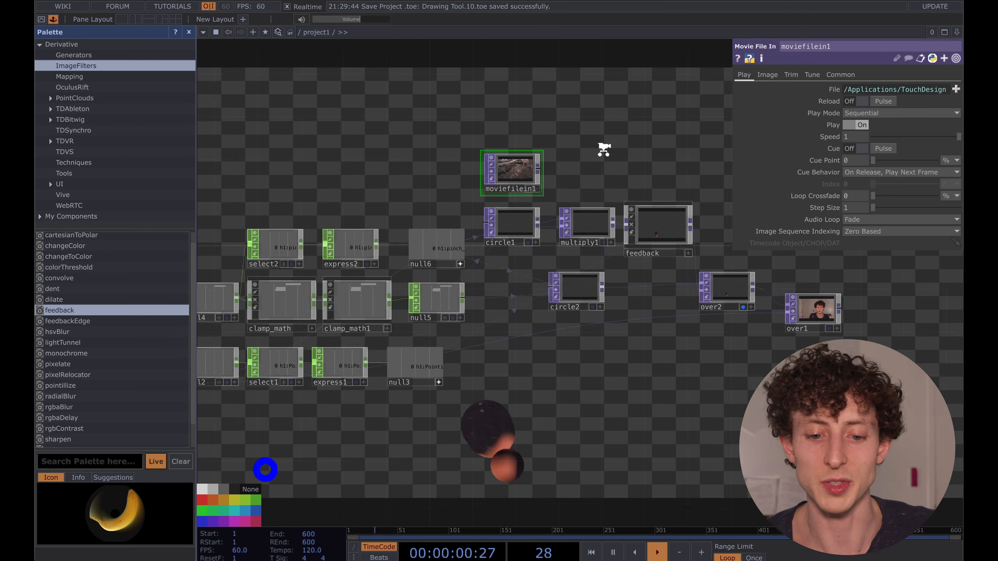
pyautogui.moveTo(608, 153); pyautogui.dragTo(536, 158)
pyautogui.click(458, 215)
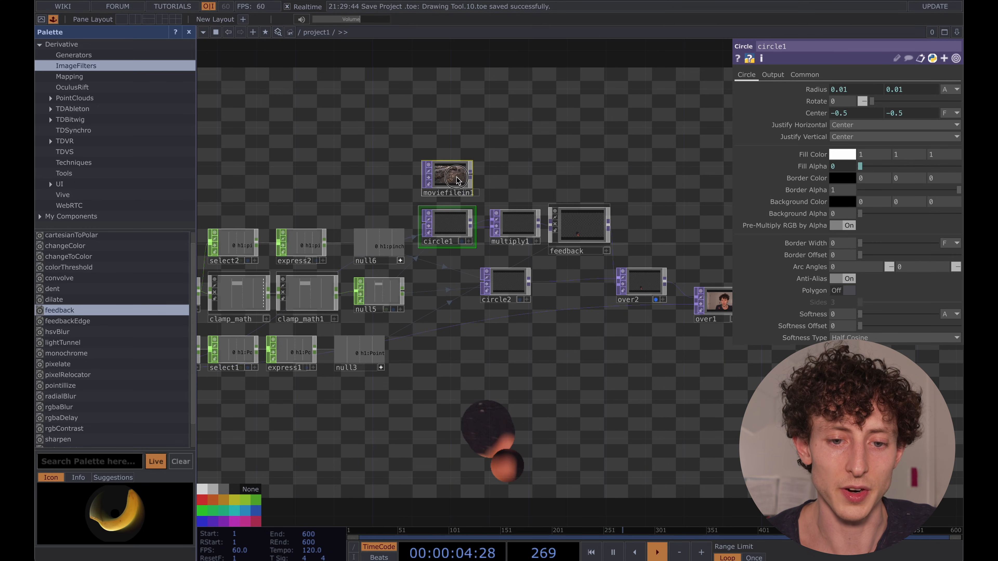
pyautogui.moveTo(457, 178)
pyautogui.mouseDown()
pyautogui.moveTo(412, 131)
pyautogui.moveTo(448, 176)
pyautogui.mouseUp()
pyautogui.scroll(3, 511, 213)
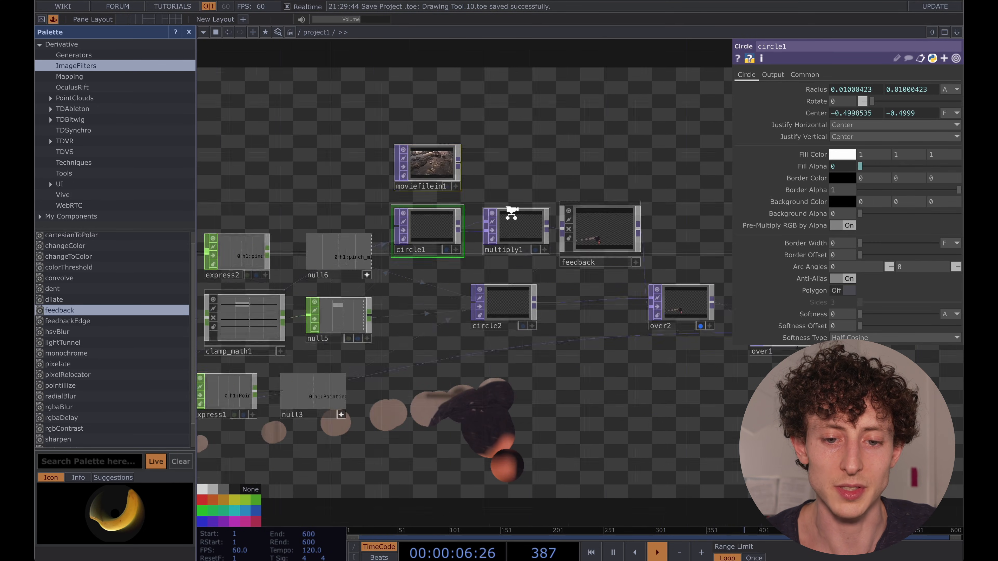
pyautogui.scroll(2, 511, 213)
pyautogui.scroll(-2, 548, 178)
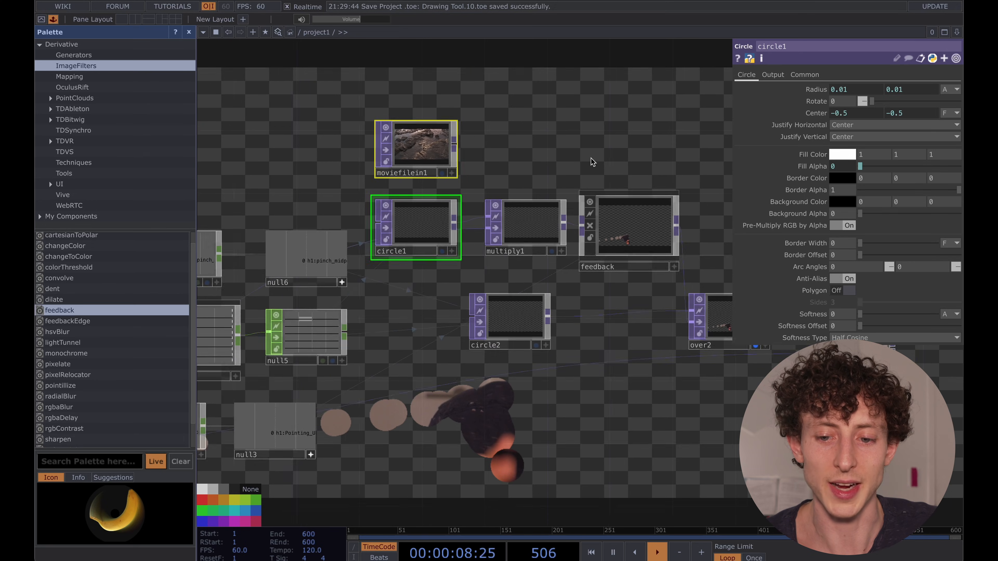
pyautogui.moveTo(591, 160); pyautogui.dragTo(470, 160)
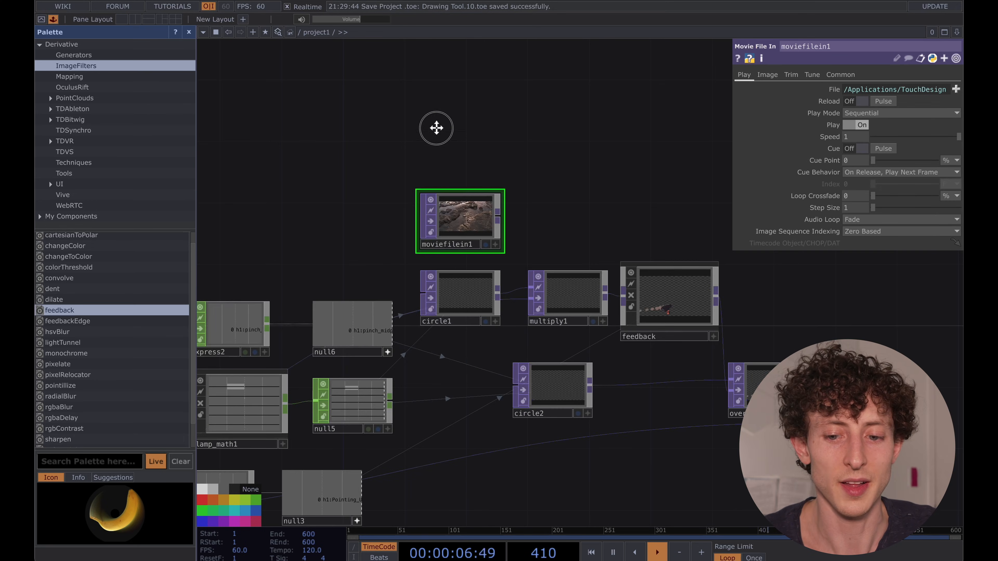
# Step: Add a Noise TOP above moviefilein1
pyautogui.moveTo(436, 127); pyautogui.dragTo(418, 158)
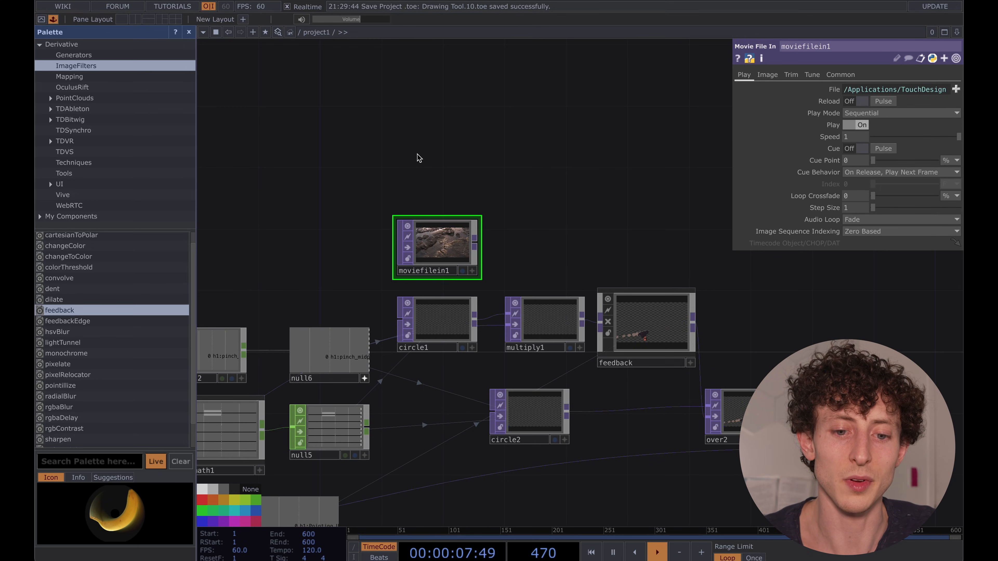
pyautogui.press('Tab')
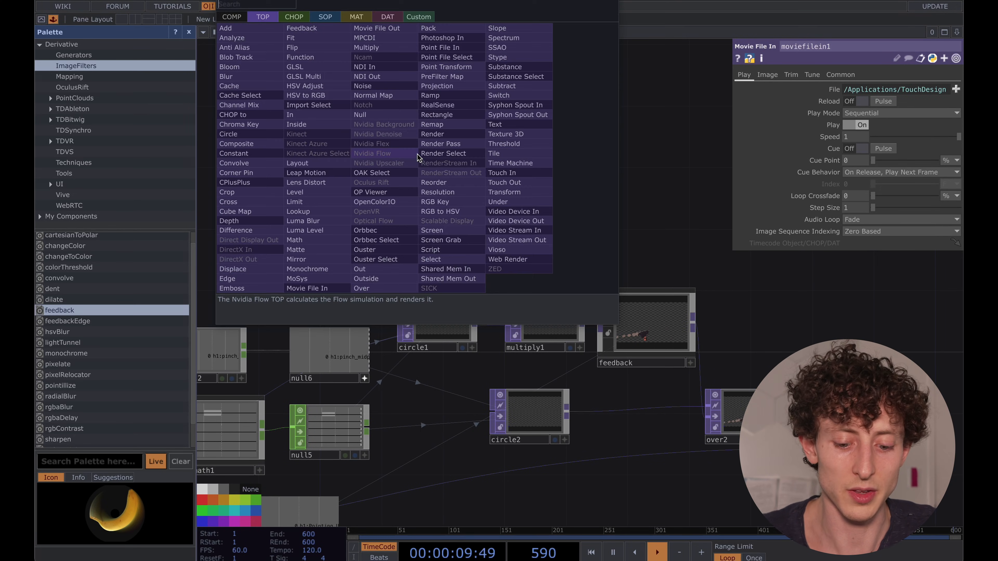
pyautogui.write('noise')
pyautogui.press('Return')
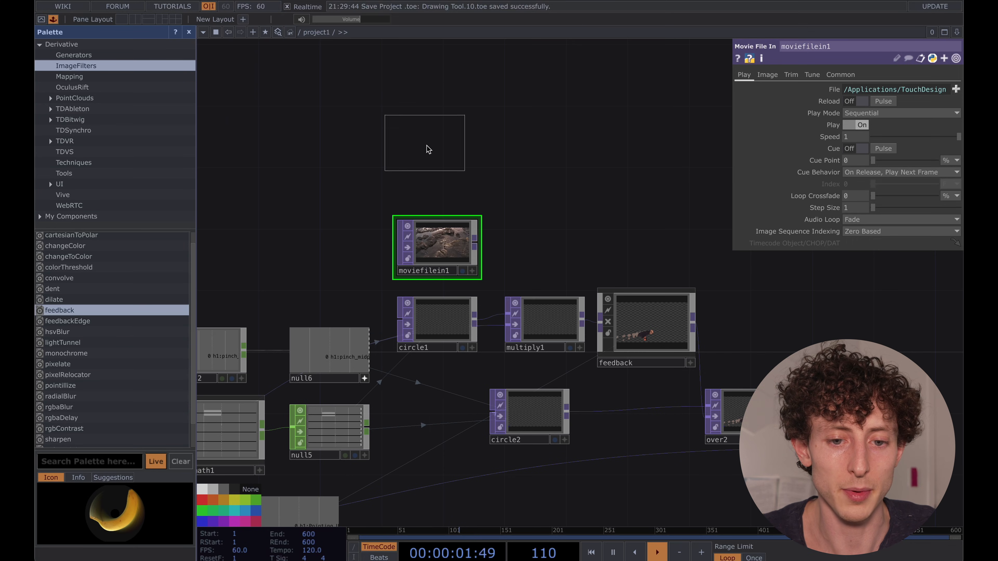
pyautogui.click(430, 157)
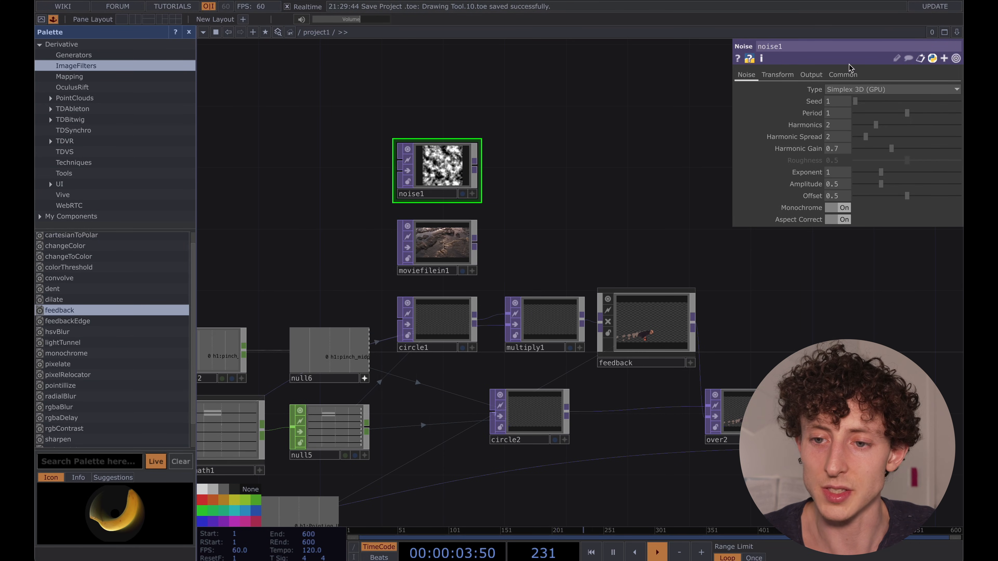
# Step: Set noise1's output resolution to Parent Panel Size and its pixel format to 32-bit float (RGBA)
pyautogui.click(842, 75)
pyautogui.click(856, 89)
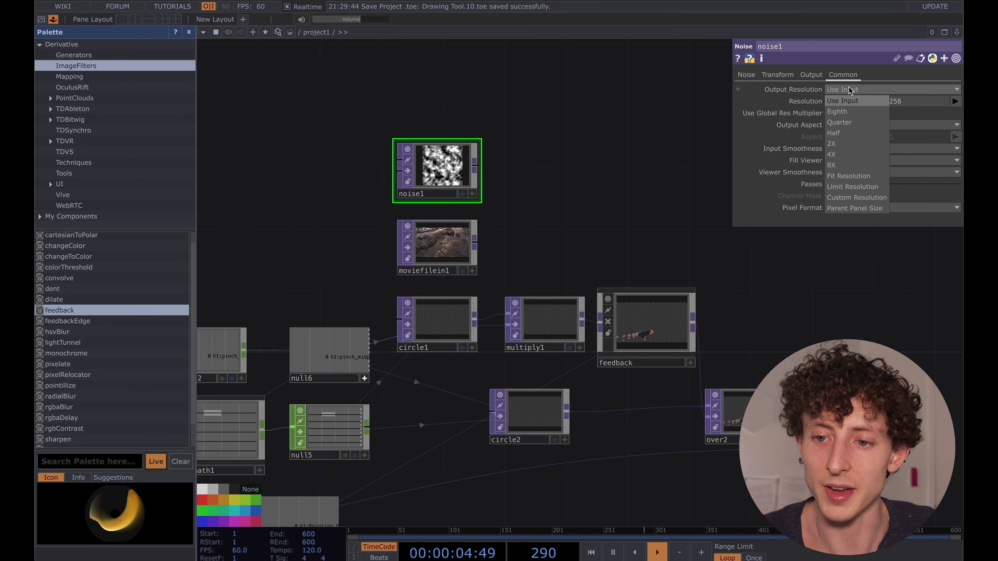
pyautogui.click(848, 208)
pyautogui.click(868, 208)
pyautogui.click(867, 263)
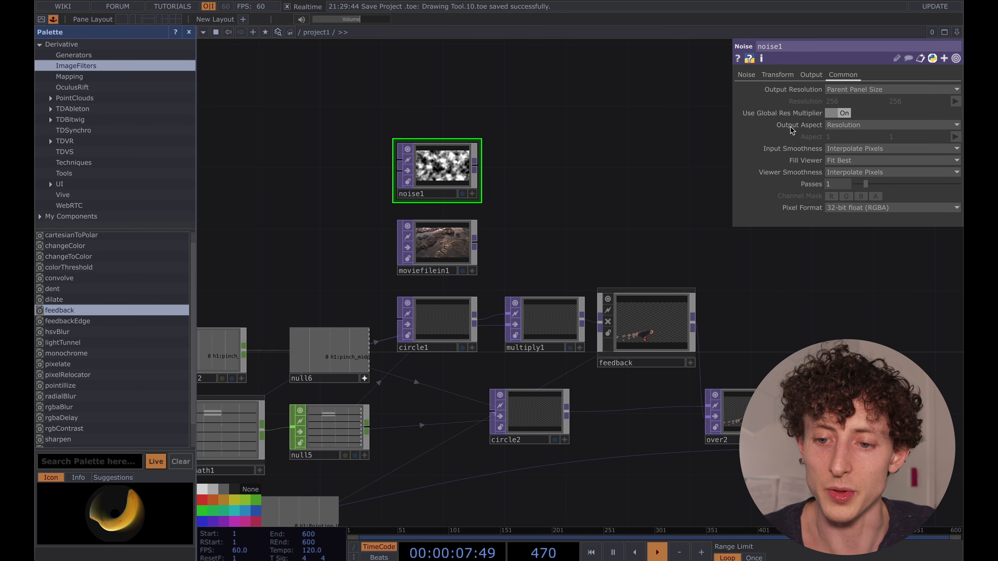
# Step: Turn off Monochrome on noise1 for a multicolored pattern
pyautogui.click(746, 75)
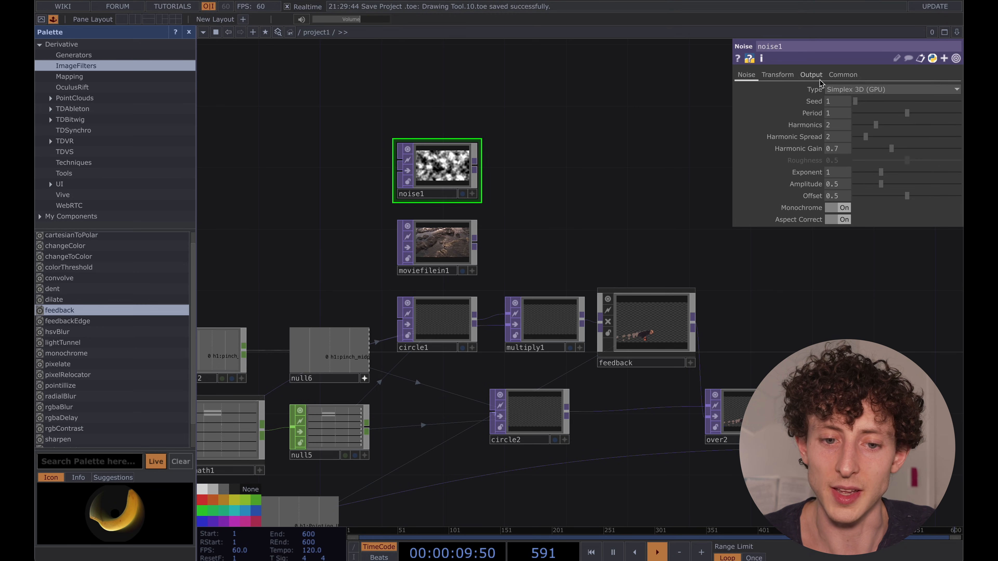
pyautogui.click(842, 209)
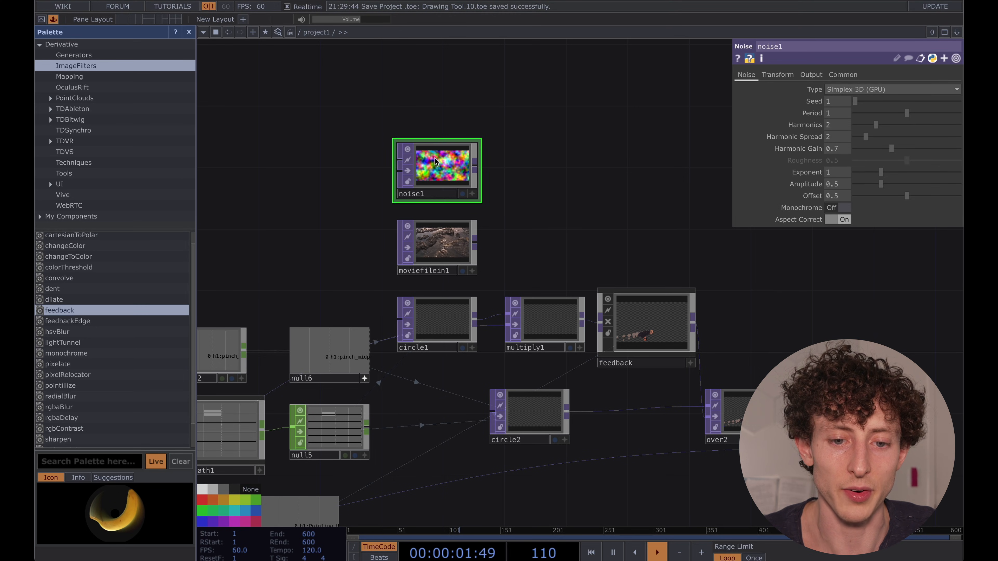
pyautogui.scroll(4, 434, 157)
pyautogui.scroll(-5, 434, 157)
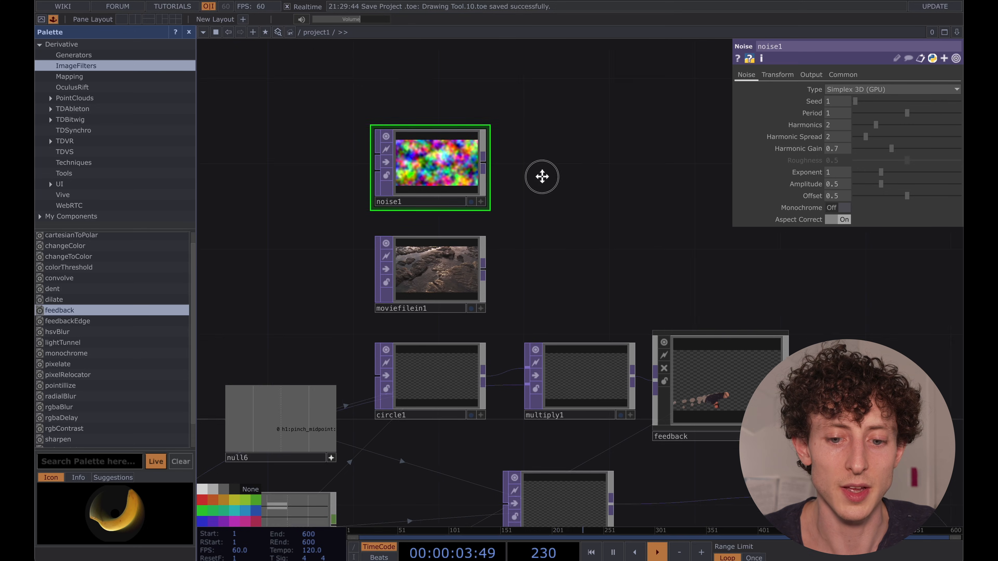
pyautogui.click(434, 252)
pyautogui.click(422, 177)
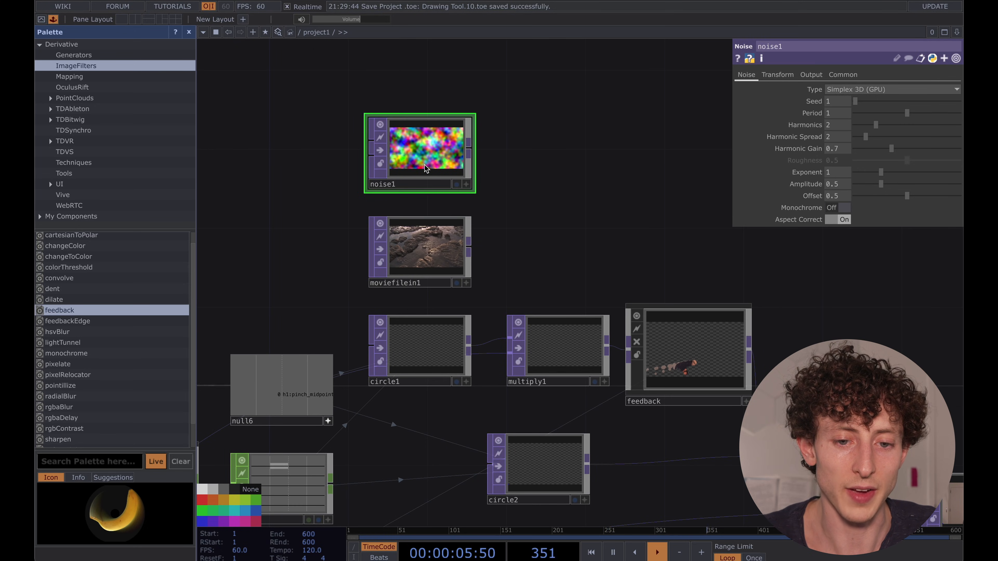
pyautogui.moveTo(406, 97); pyautogui.dragTo(425, 362)
pyautogui.click(425, 358)
pyautogui.click(436, 238)
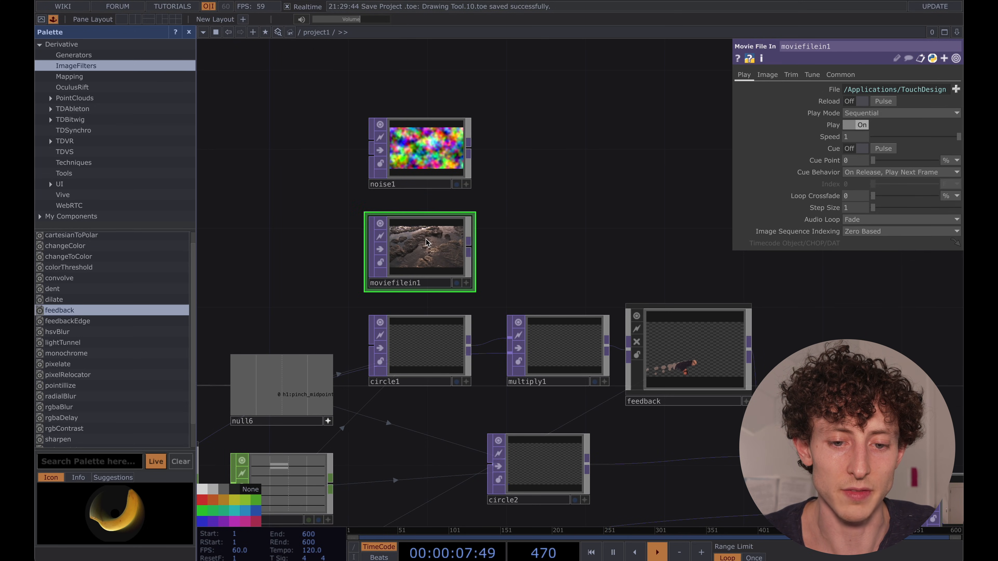
pyautogui.click(422, 149)
pyautogui.click(442, 152)
pyautogui.click(442, 152)
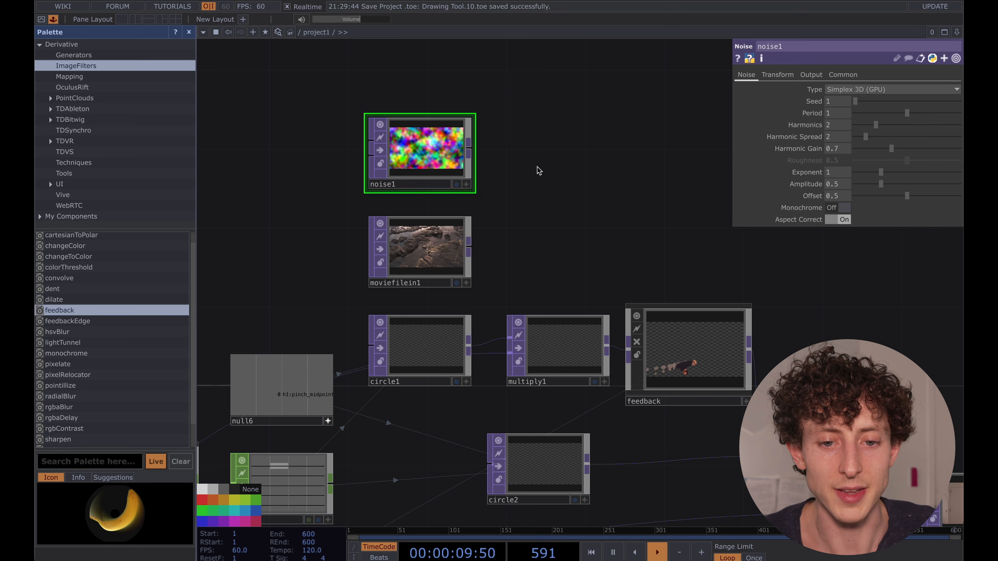
# Step: Add a Switch TOP beside noise1 and moviefilein1
pyautogui.press('Tab')
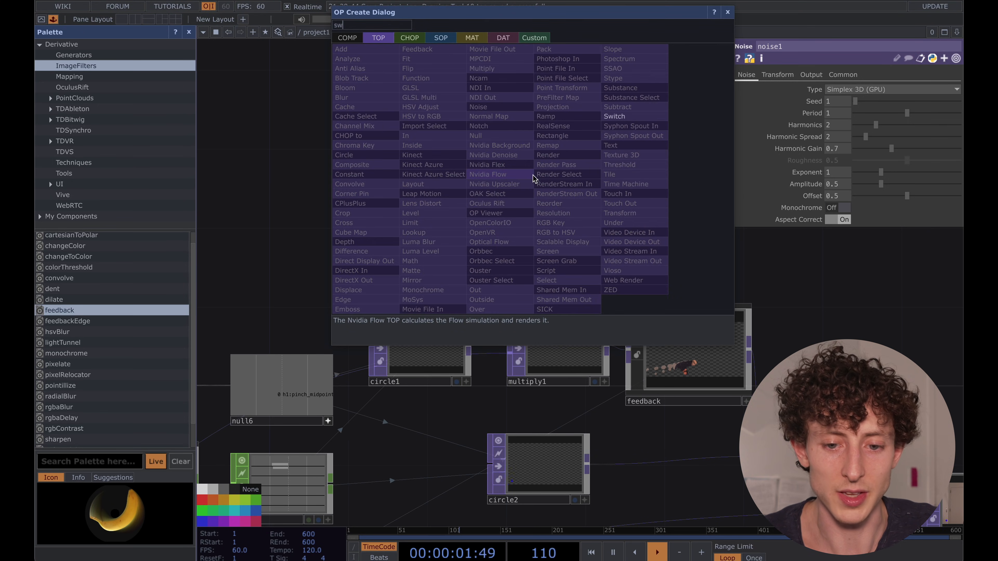
pyautogui.click(617, 116)
pyautogui.click(590, 205)
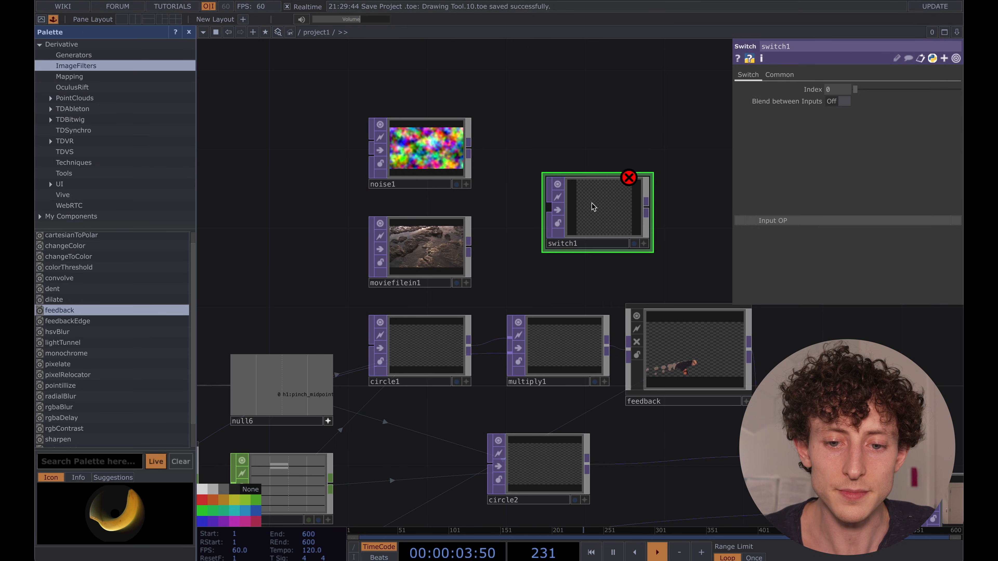
# Step: Wire noise1 and moviefilein1 into switch1 in that order, and turn on Blend between Inputs
pyautogui.moveTo(469, 151); pyautogui.dragTo(548, 208)
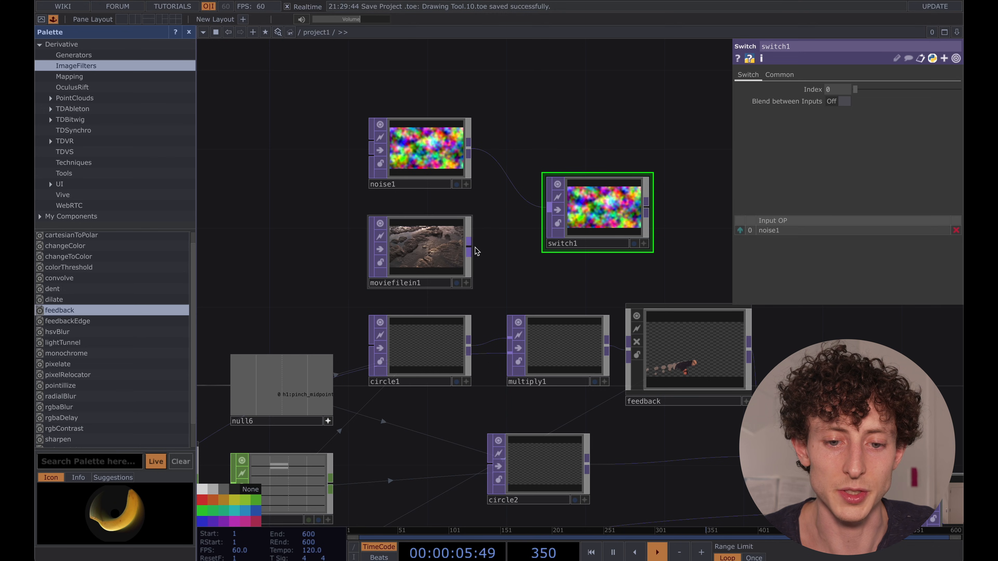
pyautogui.moveTo(469, 248); pyautogui.dragTo(548, 209)
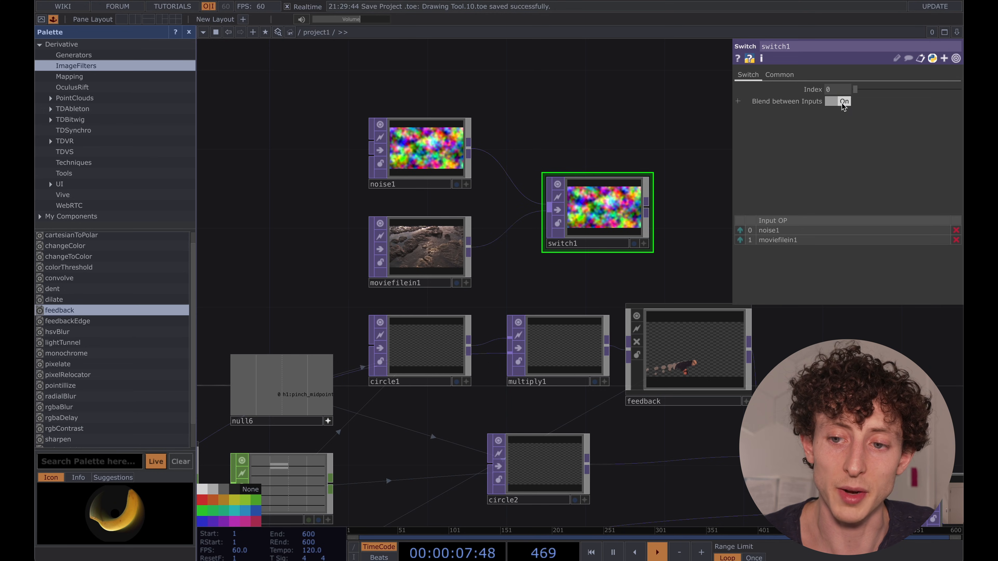
pyautogui.moveTo(856, 92)
pyautogui.mouseDown()
pyautogui.moveTo(870, 89)
pyautogui.moveTo(844, 97)
pyautogui.mouseUp()
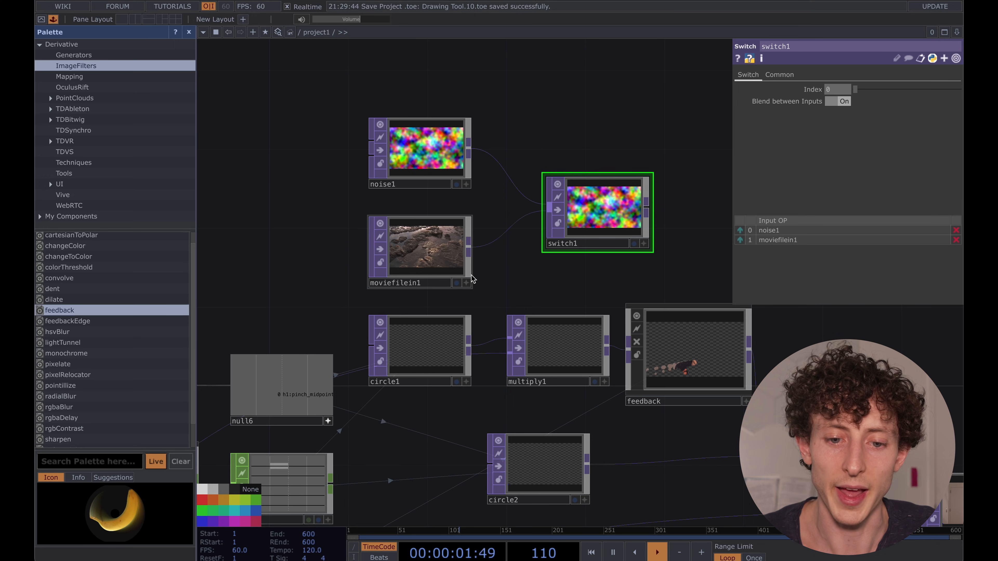
# Step: Switch to Finder and preview waves4k.mp4 in the HT Beginners Drawing Tool folder
pyautogui.scroll(-4, 471, 275)
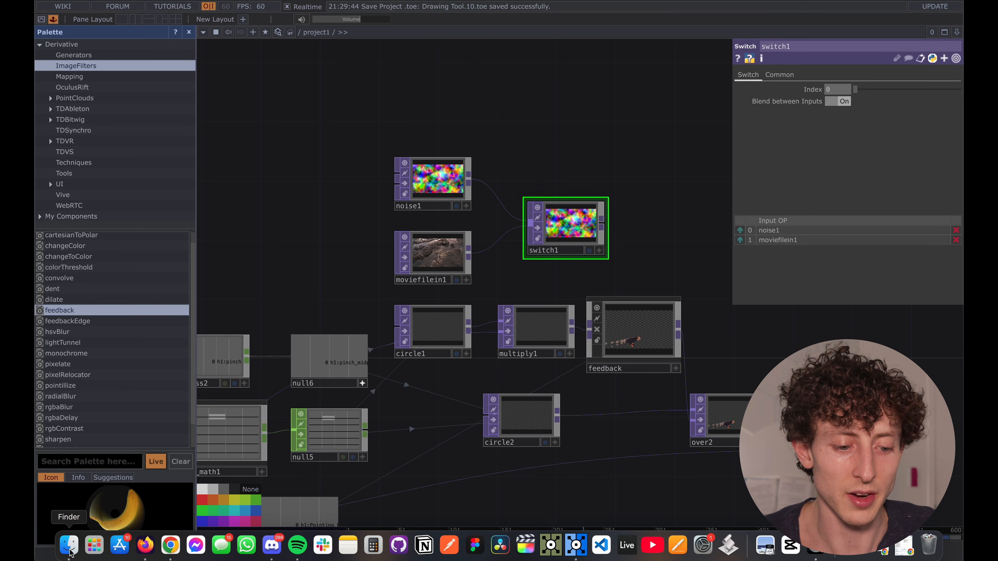
pyautogui.click(69, 558)
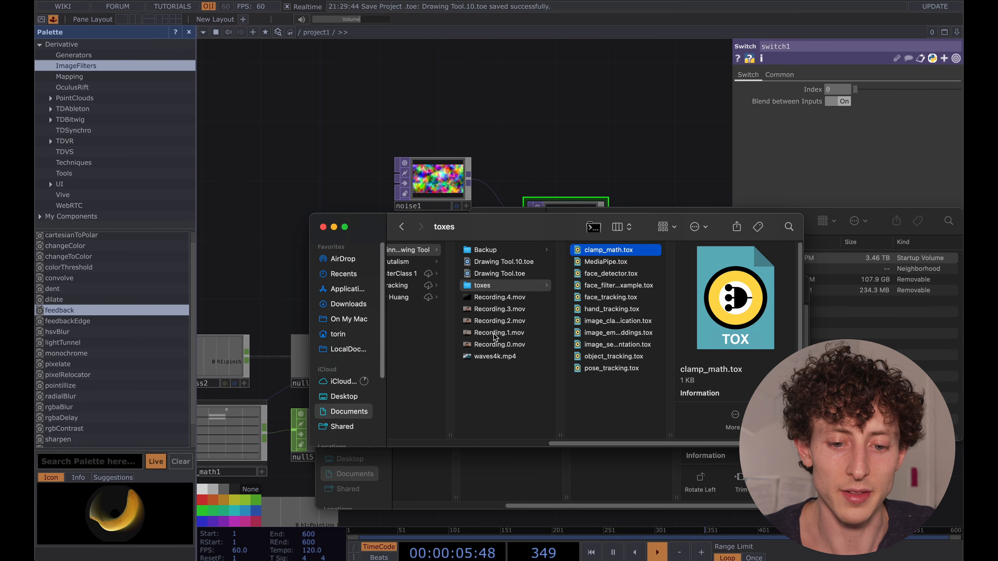
pyautogui.click(495, 357)
pyautogui.moveTo(488, 329); pyautogui.dragTo(502, 366)
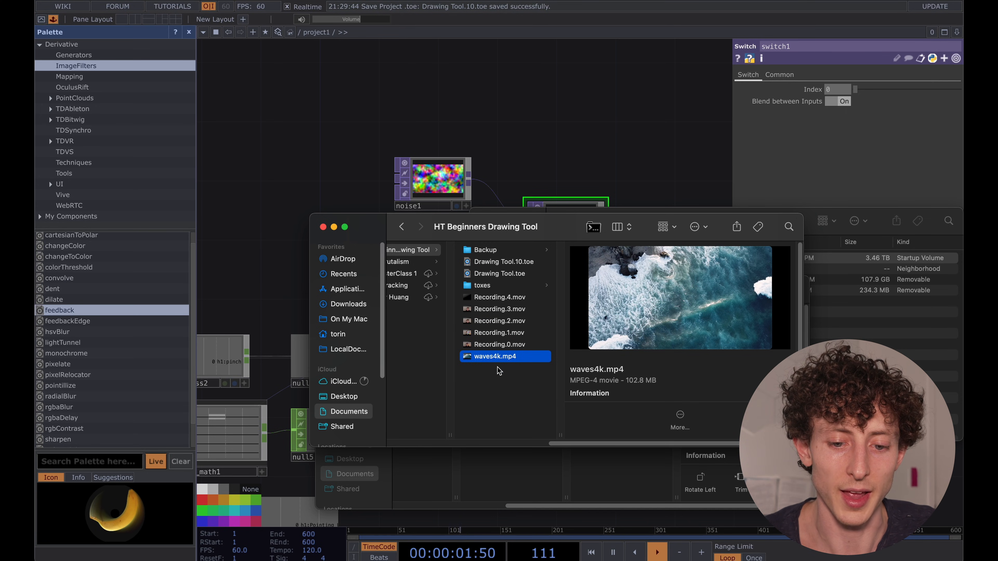
# Step: Create a folder named media inside the HT Beginners Drawing Tool folder
pyautogui.rightClick(498, 368)
pyautogui.click(528, 374)
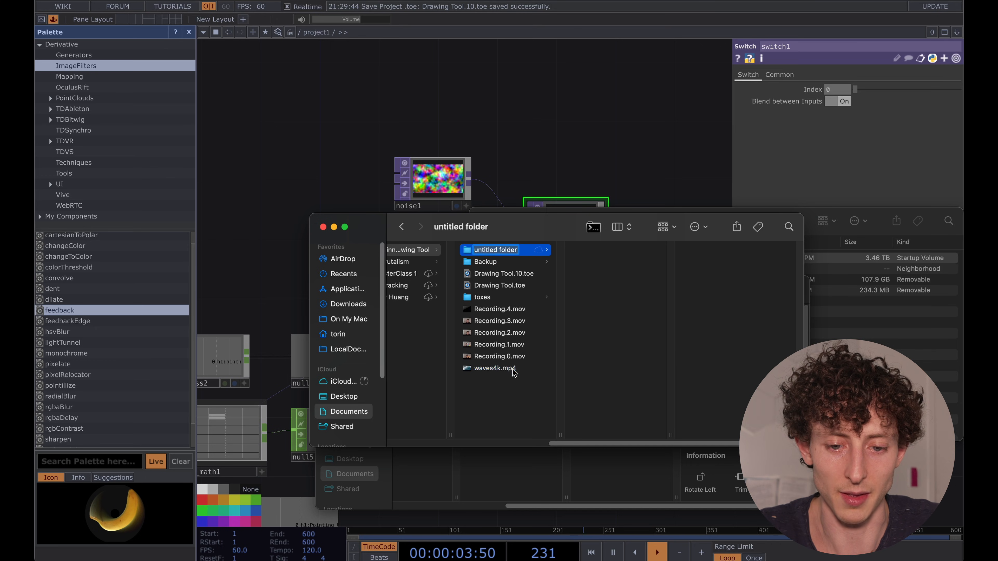
pyautogui.write('mei')
pyautogui.press('BackSpace')
pyautogui.write('dia')
pyautogui.press('Return')
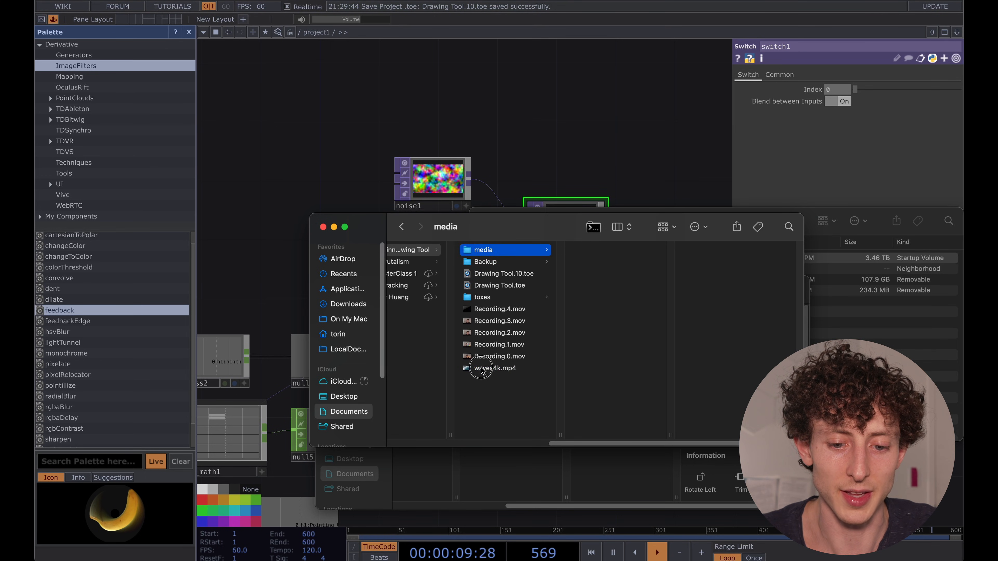
# Step: Move waves4k.mp4 into the media folder and bring it into the TouchDesigner network as a Movie File In TOP above noise1
pyautogui.moveTo(482, 370); pyautogui.dragTo(461, 119)
pyautogui.click(513, 122)
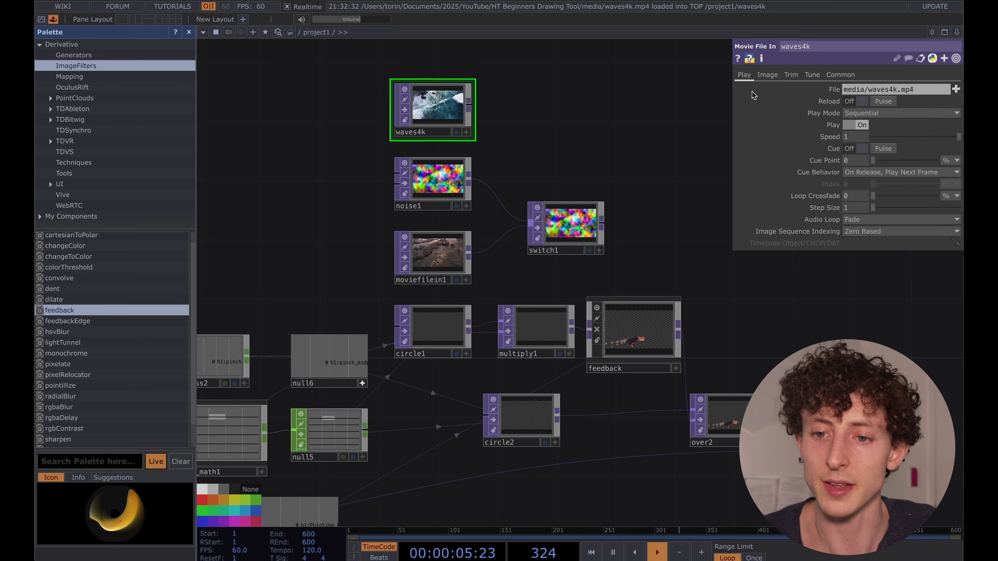
# Step: Turn on Hardware Decode for the waves4k Movie File In TOP
pyautogui.click(811, 76)
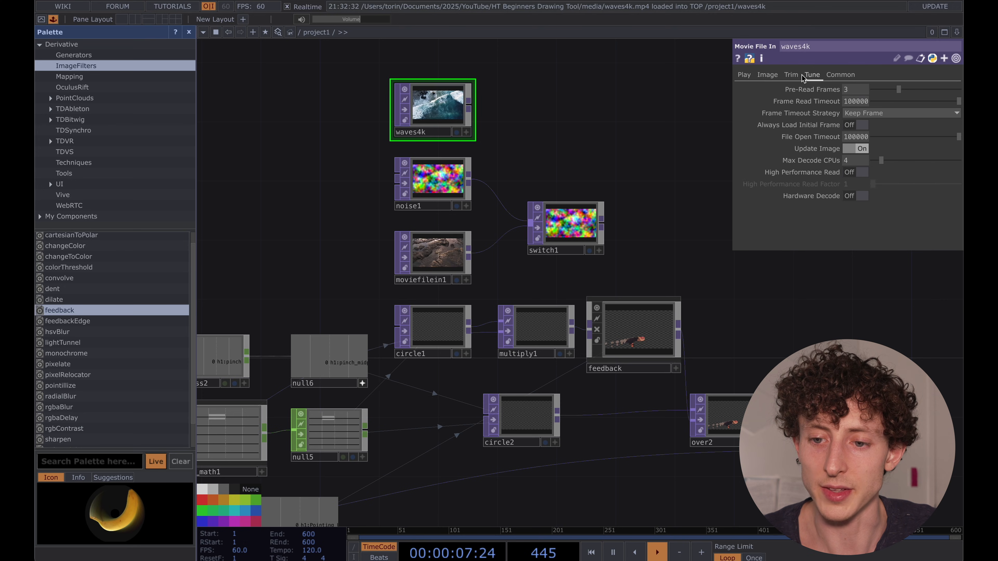
pyautogui.click(855, 197)
pyautogui.moveTo(594, 119); pyautogui.dragTo(593, 145)
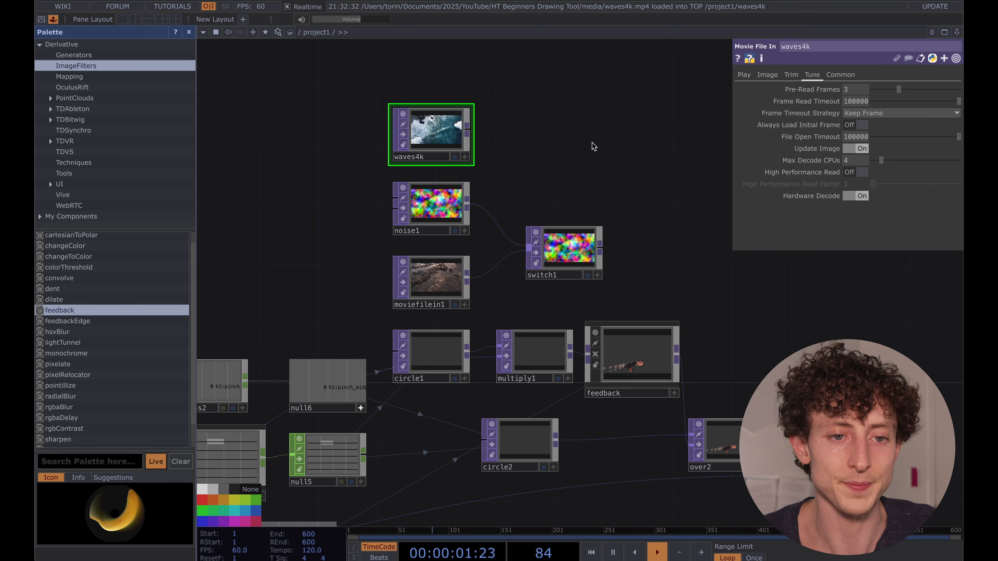
pyautogui.scroll(2, 543, 157)
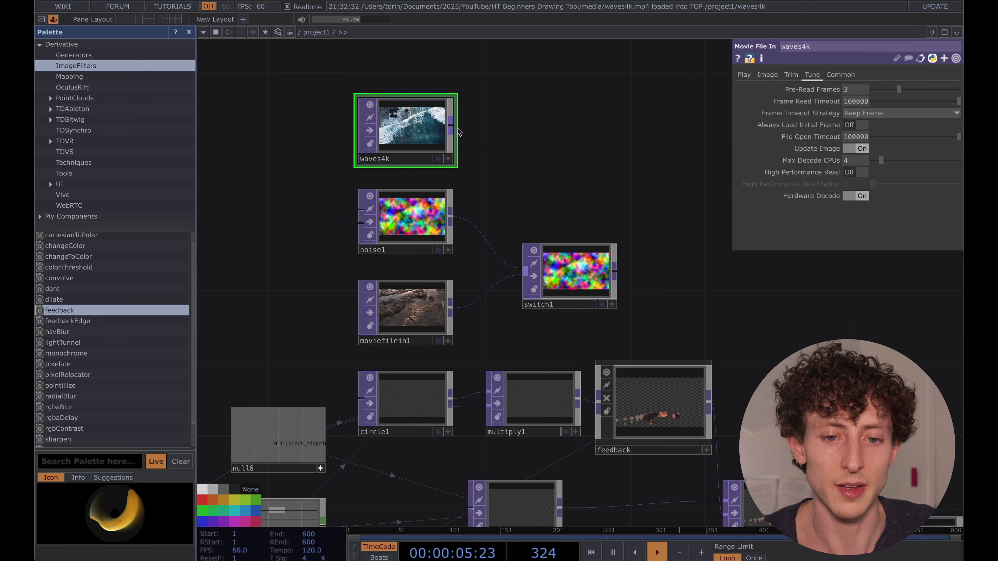
# Step: Connect waves4k to switch1 as its third input and scrub the switch Index through the sources, returning it to 0
pyautogui.moveTo(514, 170); pyautogui.dragTo(522, 262)
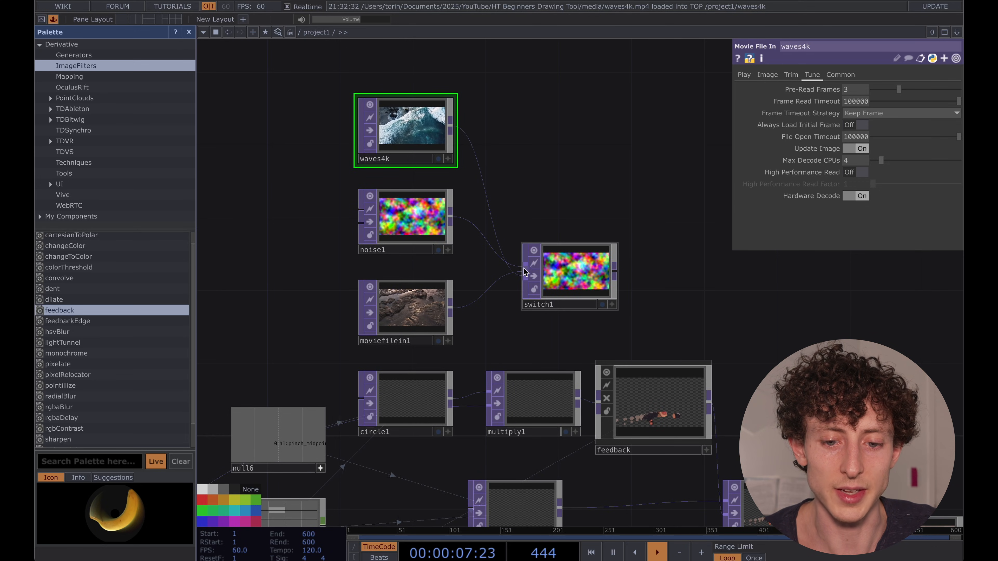
pyautogui.click(574, 282)
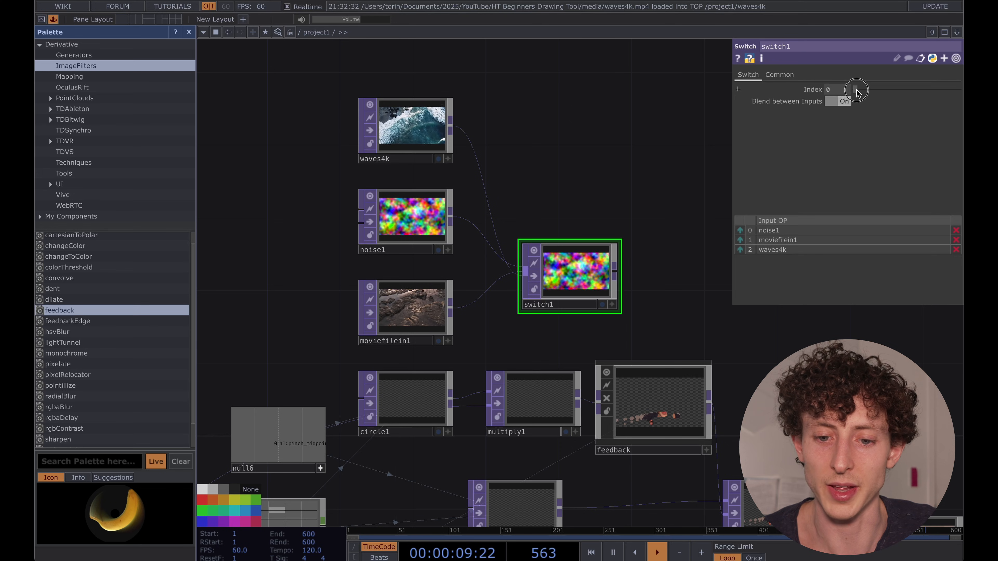
pyautogui.moveTo(857, 92)
pyautogui.mouseDown()
pyautogui.moveTo(879, 94)
pyautogui.moveTo(847, 95)
pyautogui.mouseUp()
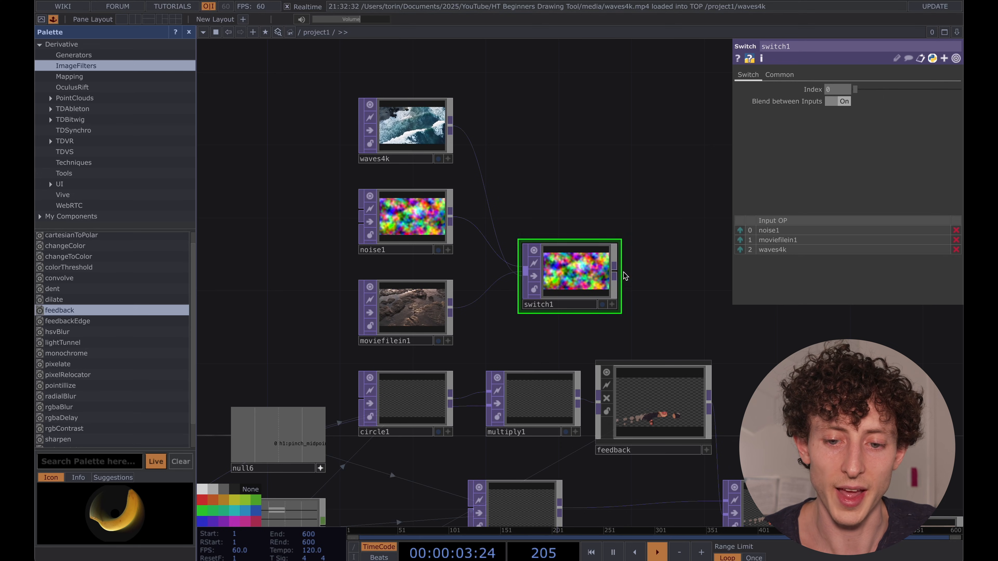
# Step: Connect switch1's output to multiply1 so the strokes take the switched texture, and test drawing with it
pyautogui.click(614, 275)
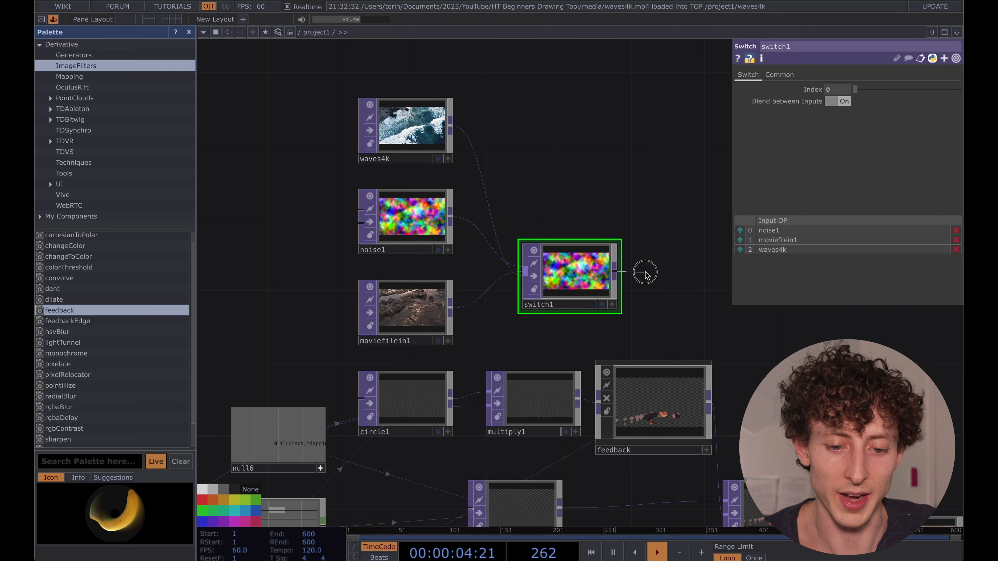
pyautogui.click(468, 416)
pyautogui.scroll(4, 473, 434)
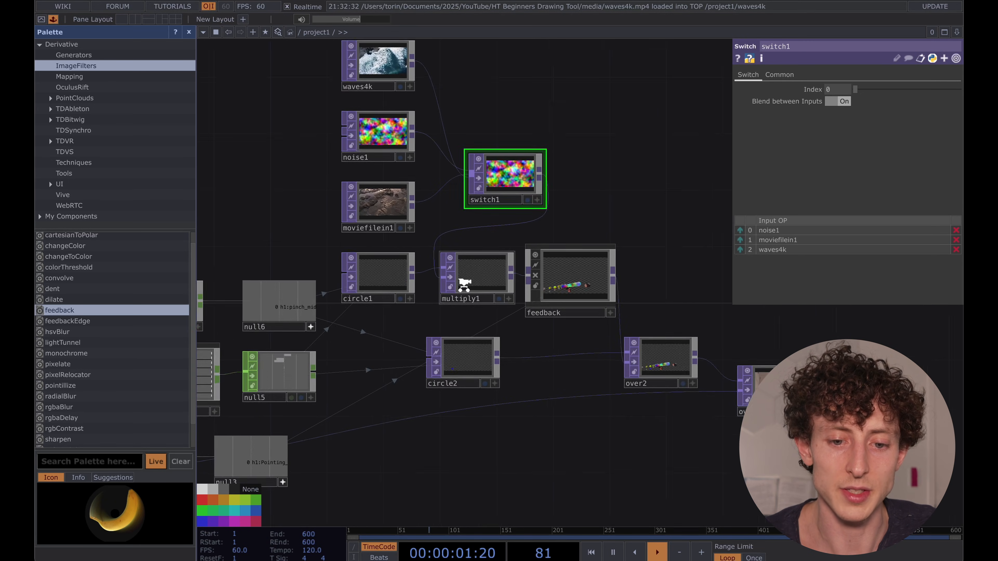
pyautogui.scroll(5, 466, 285)
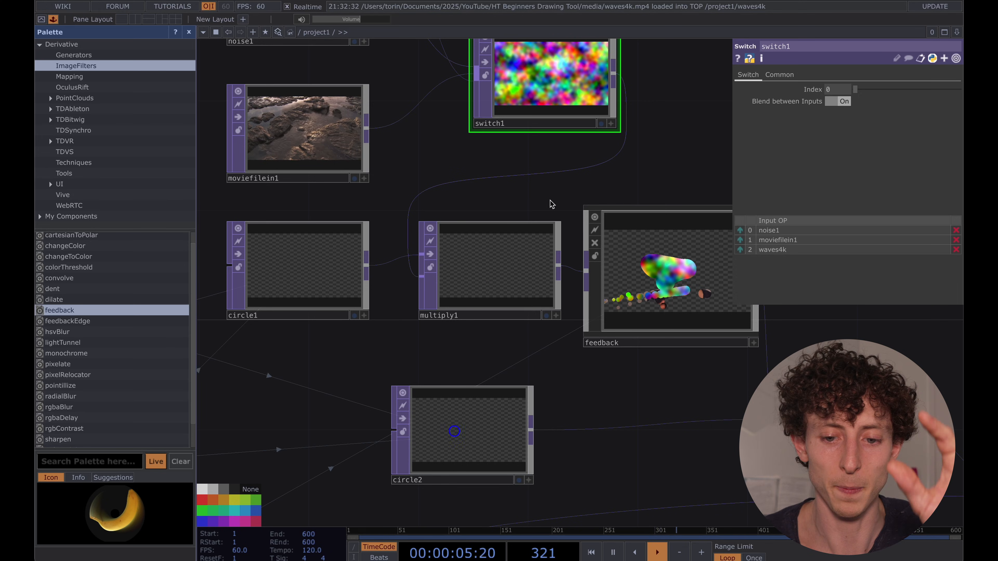
# Step: Move the circle, multiply, feedback and over TOPs farther right in the network and place circle1 above multiply1
pyautogui.scroll(-3, 552, 204)
pyautogui.moveTo(680, 177); pyautogui.dragTo(598, 180)
pyautogui.scroll(-2, 599, 179)
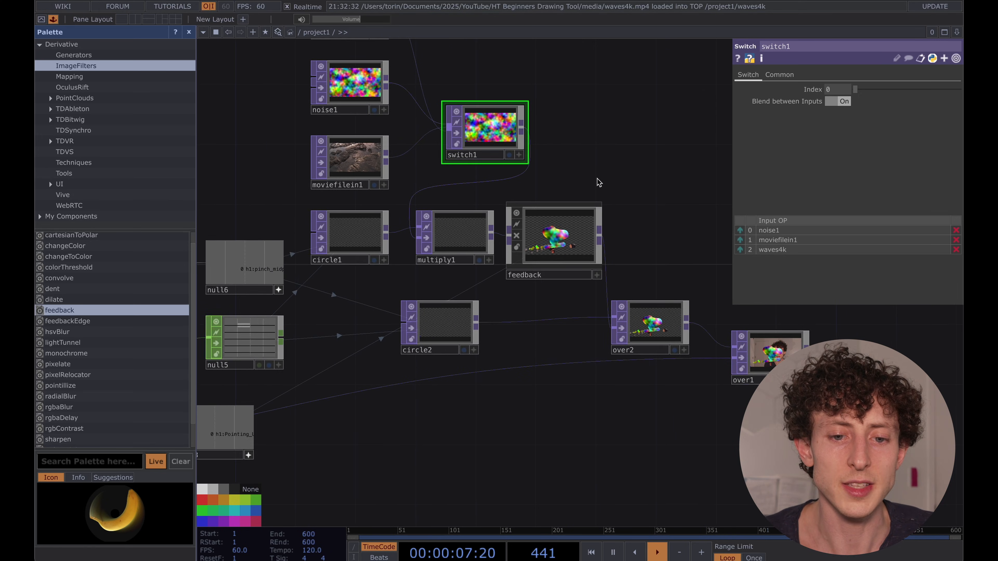
pyautogui.moveTo(615, 137); pyautogui.dragTo(612, 154)
pyautogui.scroll(-3, 593, 148)
pyautogui.scroll(-1, 593, 147)
pyautogui.click(397, 230)
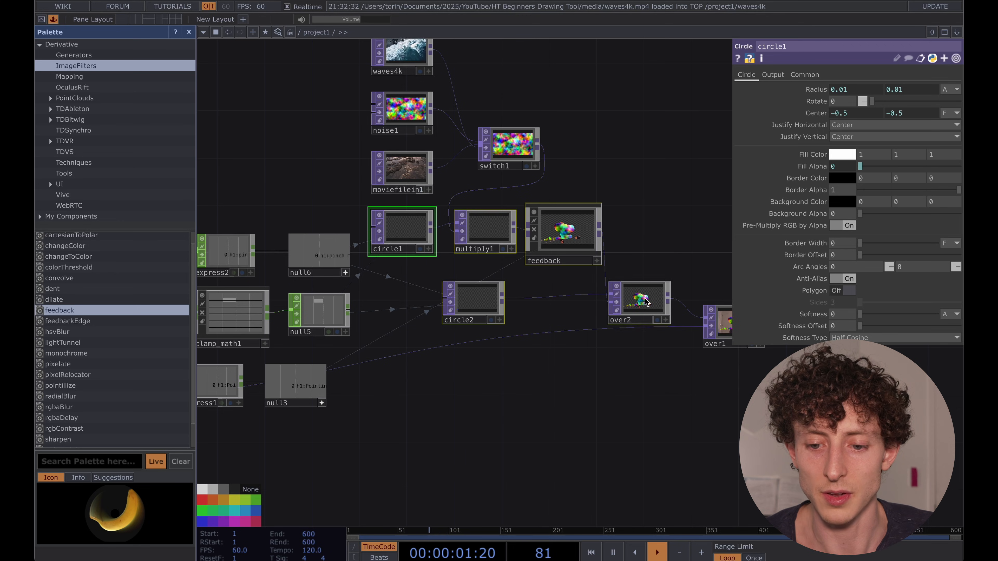
pyautogui.moveTo(664, 412); pyautogui.dragTo(545, 414)
pyautogui.moveTo(498, 243); pyautogui.dragTo(690, 225)
pyautogui.moveTo(515, 227); pyautogui.dragTo(523, 268)
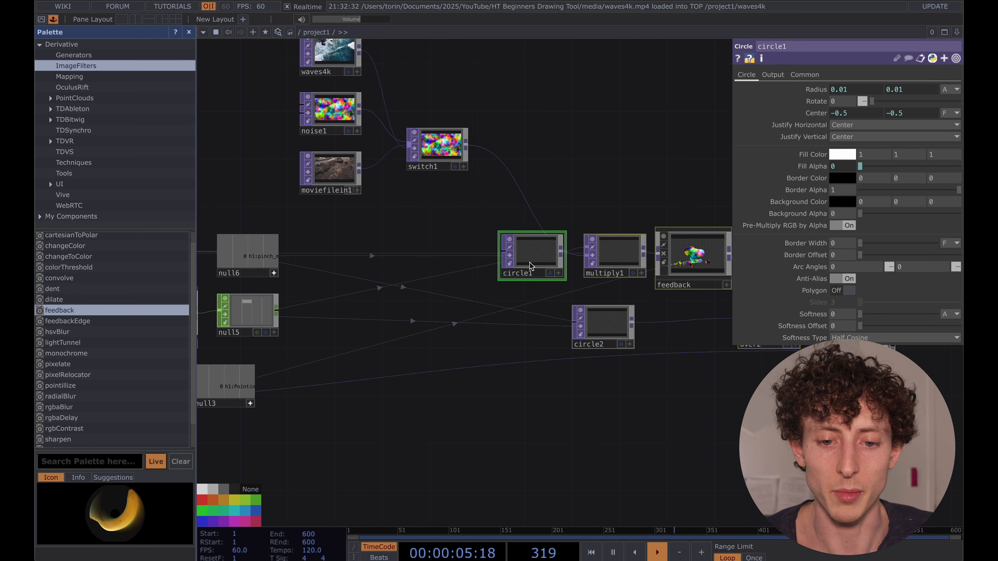
pyautogui.moveTo(614, 173); pyautogui.dragTo(579, 206)
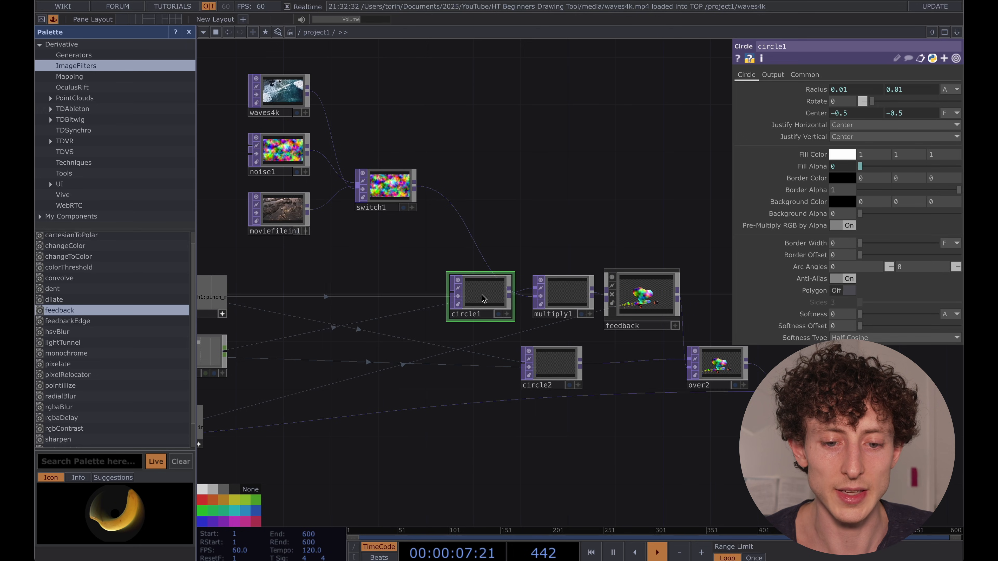
pyautogui.moveTo(490, 293); pyautogui.dragTo(498, 200)
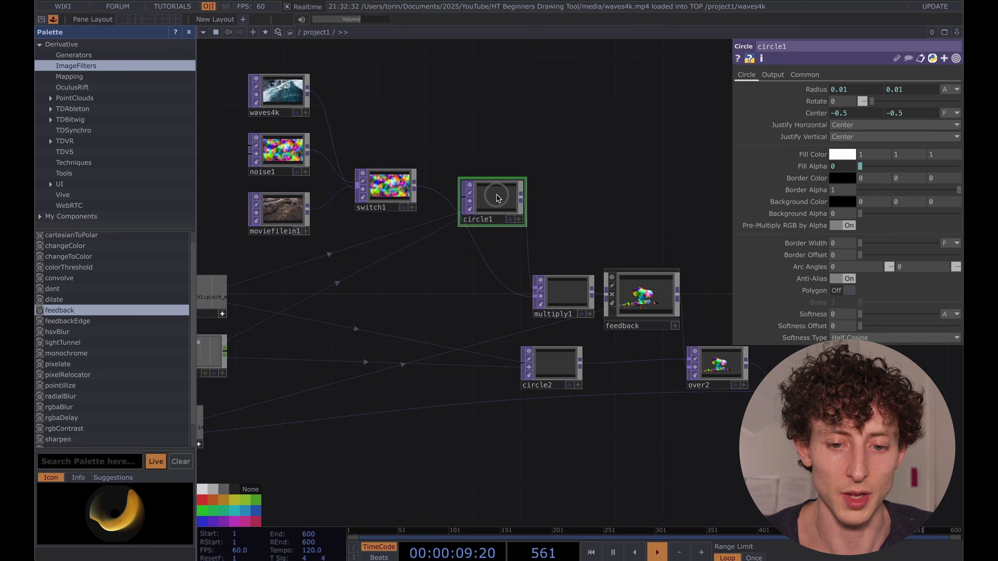
# Step: Move waves4k, noise1, moviefilein1 and switch1 together so that switch1 lines up beside multiply1
pyautogui.click(281, 92)
pyautogui.moveTo(223, 77); pyautogui.dragTo(383, 203, button='right')
pyautogui.moveTo(383, 202); pyautogui.dragTo(410, 290)
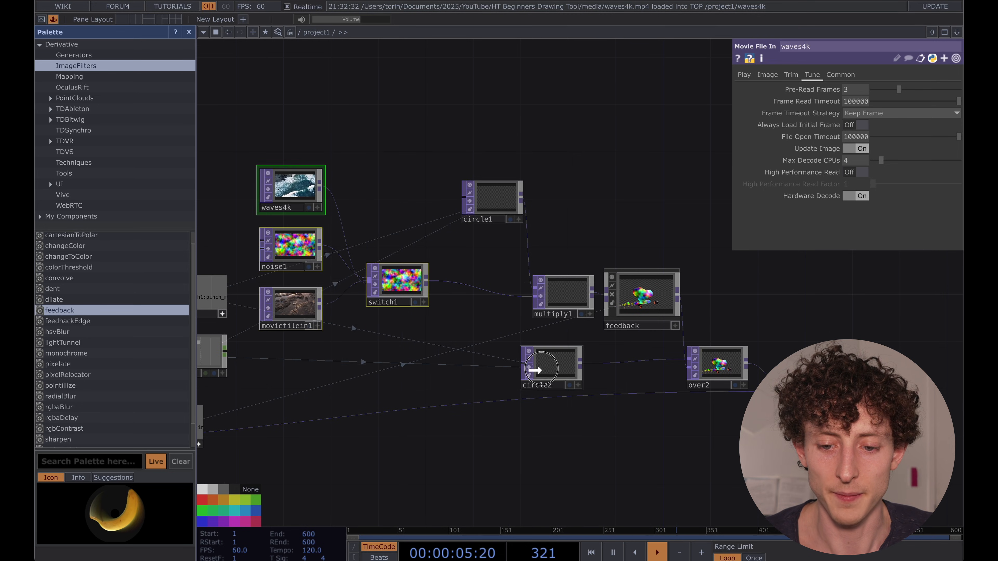
pyautogui.moveTo(535, 370); pyautogui.dragTo(566, 366)
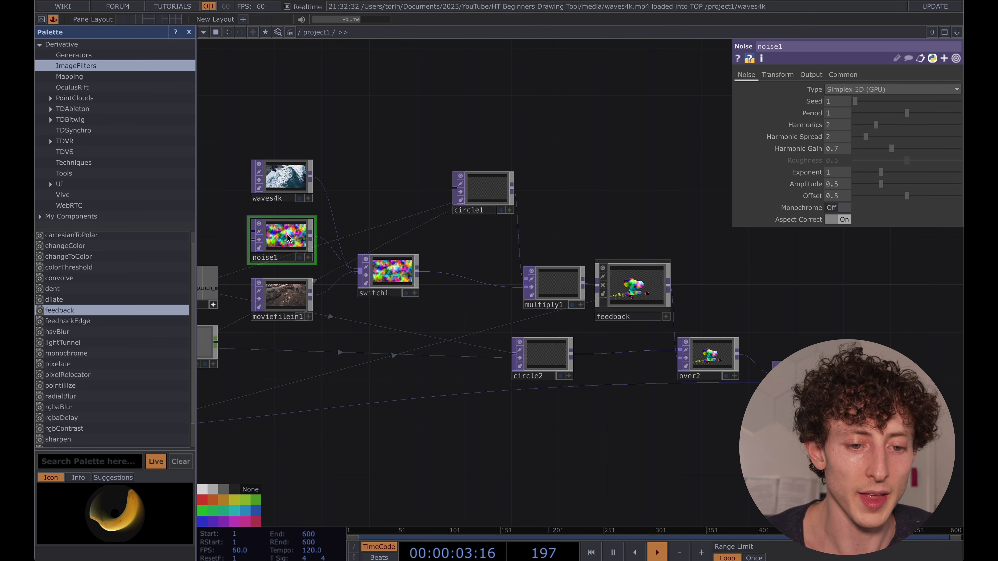
# Step: Arrange switch1's sources in the order noise1, waves4k, moviefilein1 and try its Index slider, returning it to 0
pyautogui.moveTo(284, 236); pyautogui.dragTo(320, 140)
pyautogui.moveTo(285, 190); pyautogui.dragTo(285, 261)
pyautogui.click(408, 277)
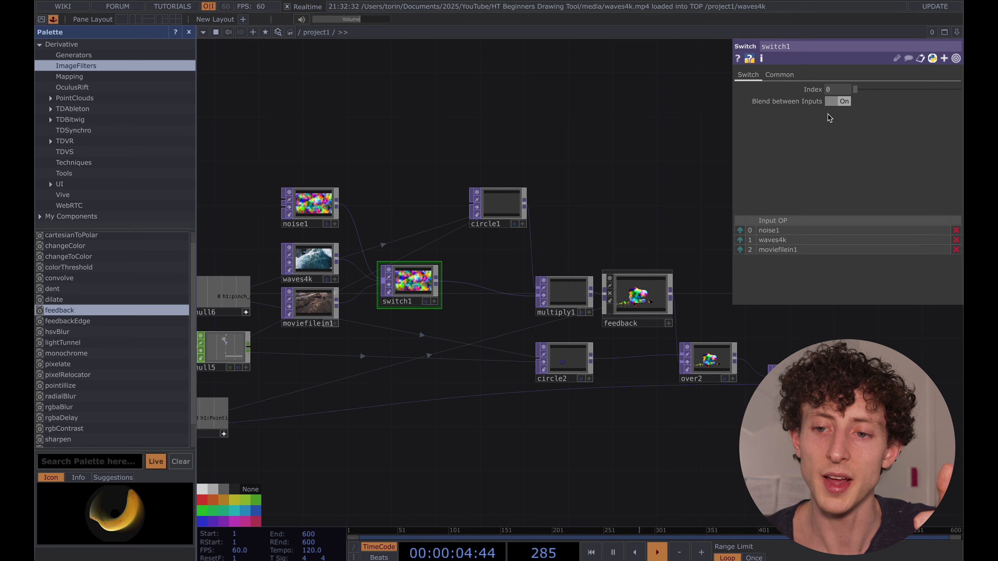
pyautogui.moveTo(859, 90)
pyautogui.mouseDown()
pyautogui.moveTo(883, 93)
pyautogui.moveTo(854, 93)
pyautogui.mouseUp()
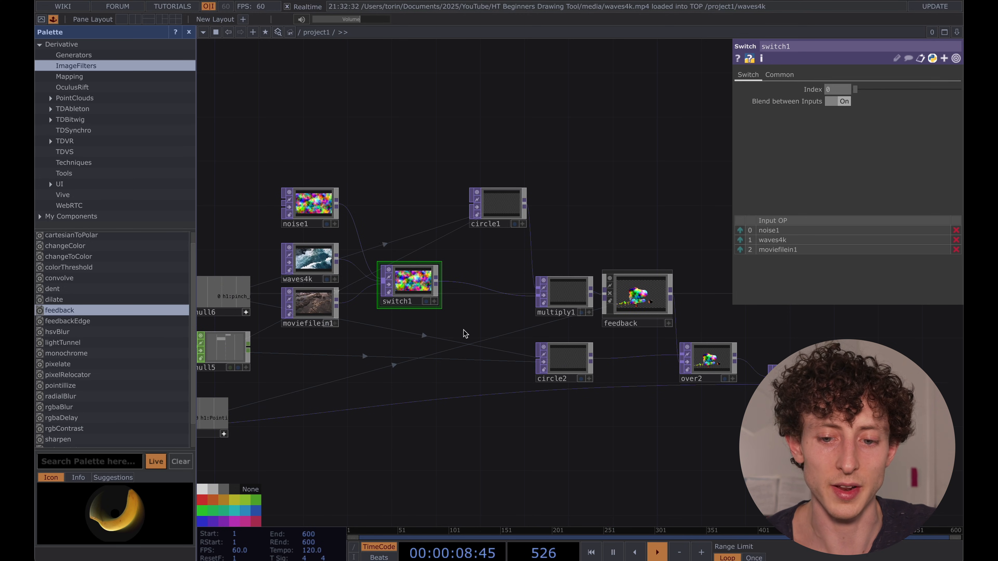
# Step: Examine the pointing-up gesture chain, including the channel selected in select1
pyautogui.moveTo(409, 373); pyautogui.dragTo(550, 266)
pyautogui.scroll(-3, 549, 263)
pyautogui.moveTo(483, 329); pyautogui.dragTo(615, 321)
pyautogui.scroll(5, 382, 325)
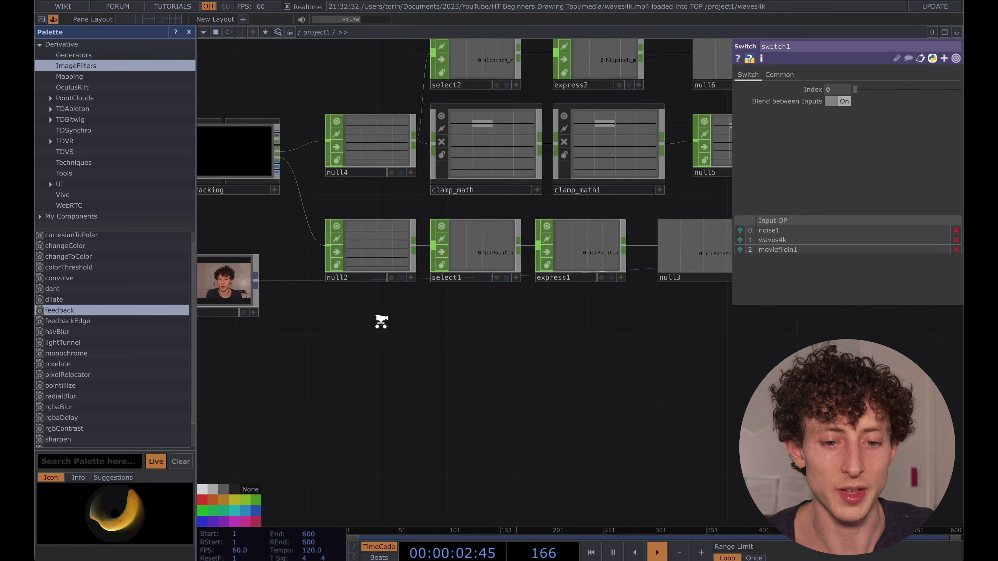
pyautogui.click(480, 257)
pyautogui.scroll(2, 480, 257)
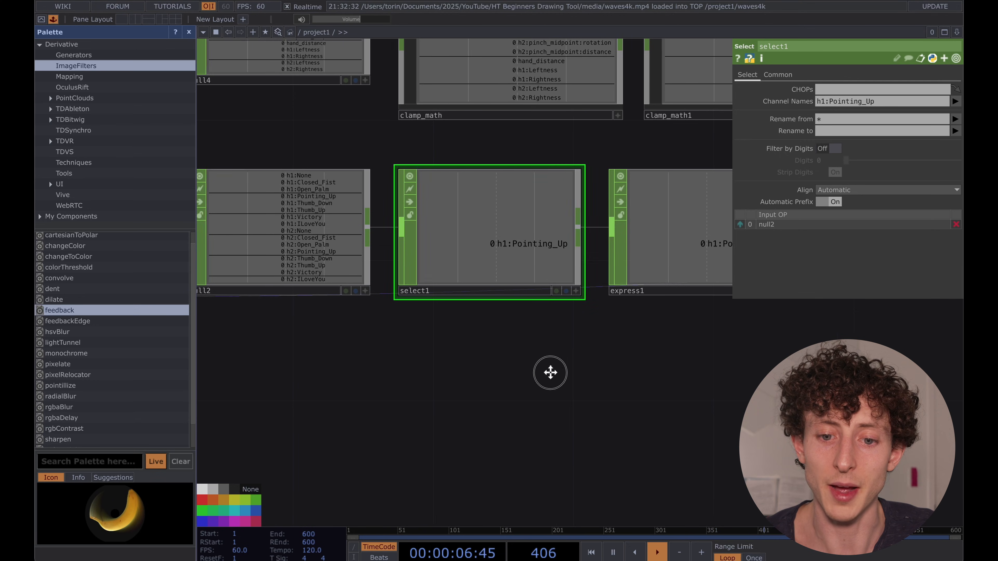
pyautogui.moveTo(550, 372); pyautogui.dragTo(390, 356)
pyautogui.scroll(-2, 390, 354)
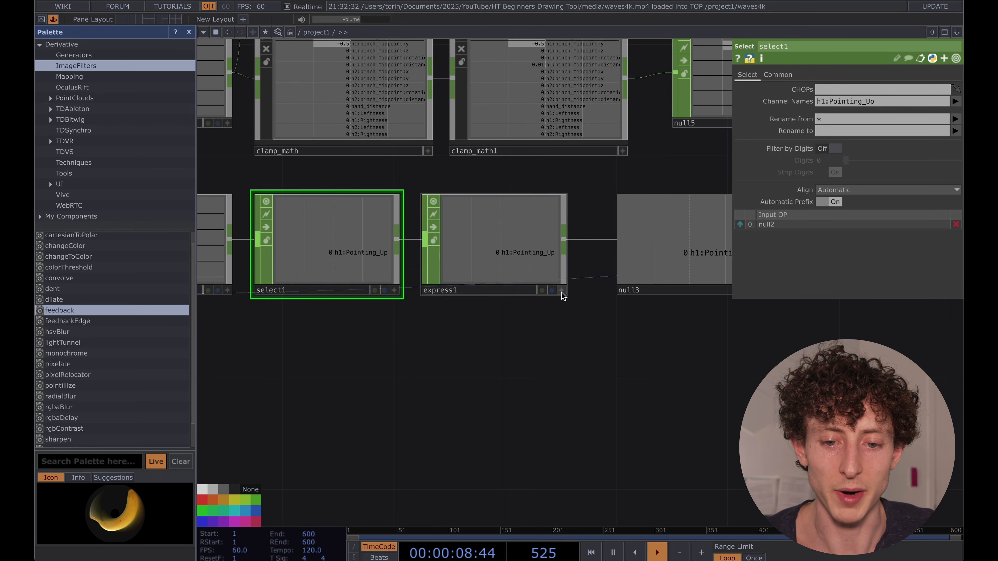
# Step: Turn off active viewing on express1 and null3
pyautogui.click(562, 292)
pyautogui.scroll(-2, 588, 321)
pyautogui.moveTo(642, 349); pyautogui.dragTo(553, 350)
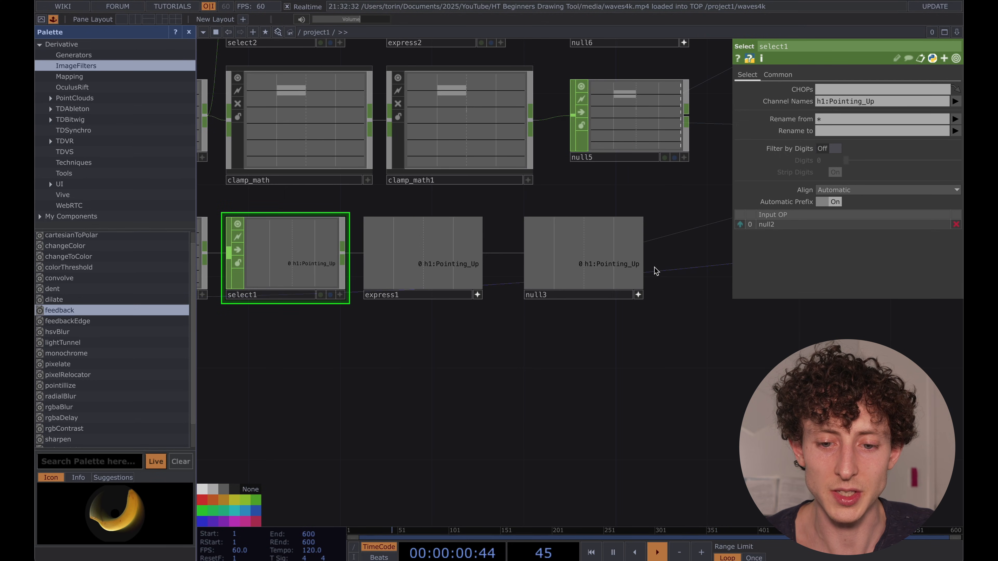
pyautogui.click(478, 295)
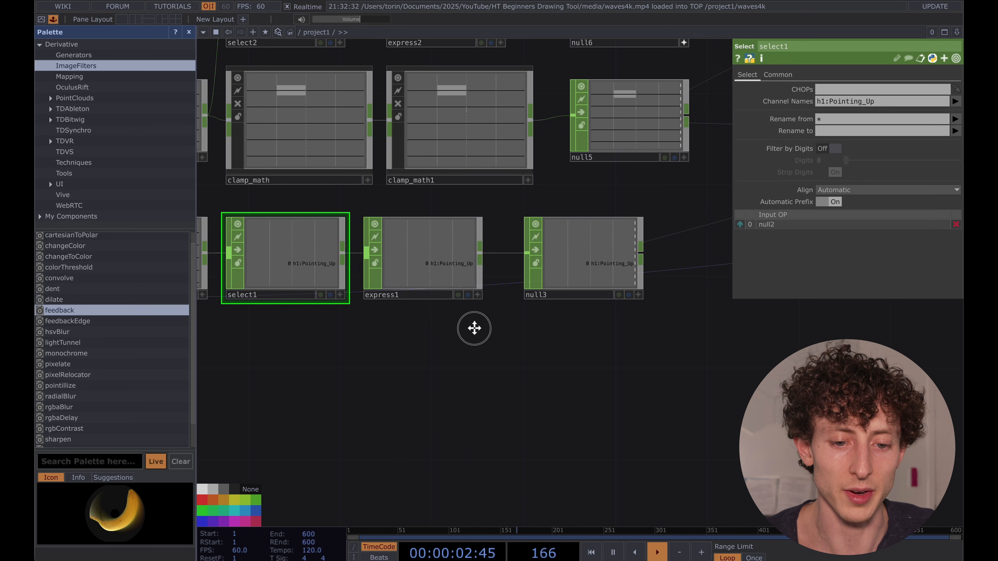
# Step: Duplicate select1, express1 and null3 as a second chain below the originals, fed by null2
pyautogui.moveTo(475, 328); pyautogui.dragTo(581, 328)
pyautogui.keyDown('shift'); pyautogui.click(555, 248); pyautogui.keyUp('shift')
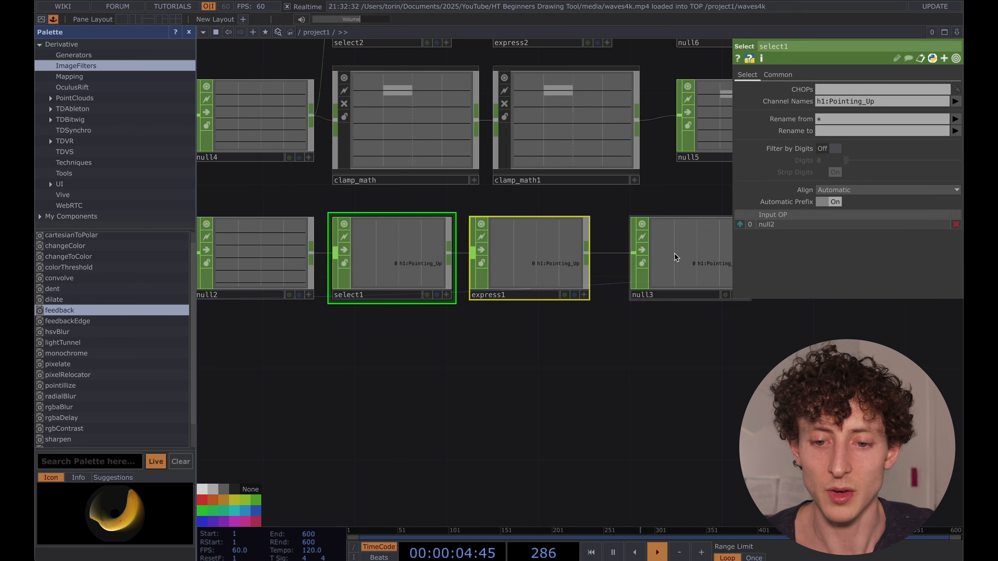
pyautogui.keyDown('shift'); pyautogui.click(675, 256); pyautogui.keyUp('shift')
pyautogui.moveTo(658, 329); pyautogui.dragTo(590, 327)
pyautogui.press('super+c')
pyautogui.press('super+v')
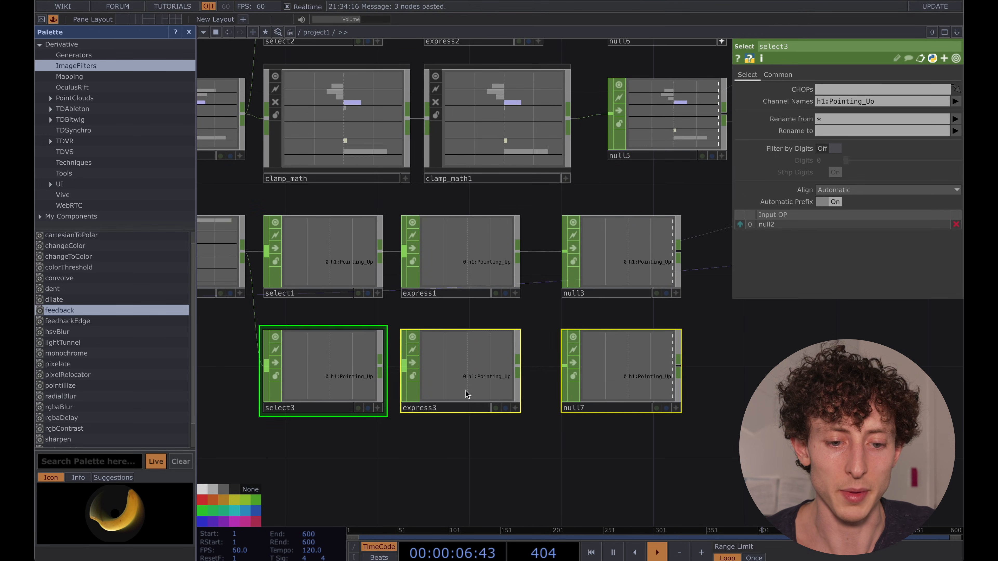
# Step: Set select3's channel name to h1:Thumb_Up and check the threshold expression in express3
pyautogui.click(324, 380)
pyautogui.moveTo(236, 361); pyautogui.dragTo(360, 363)
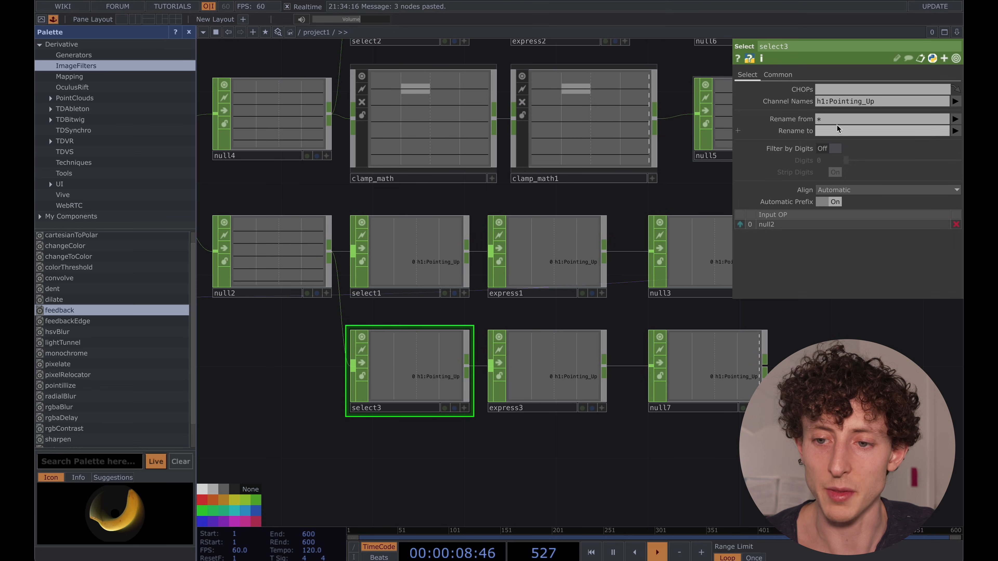
pyautogui.click(842, 101)
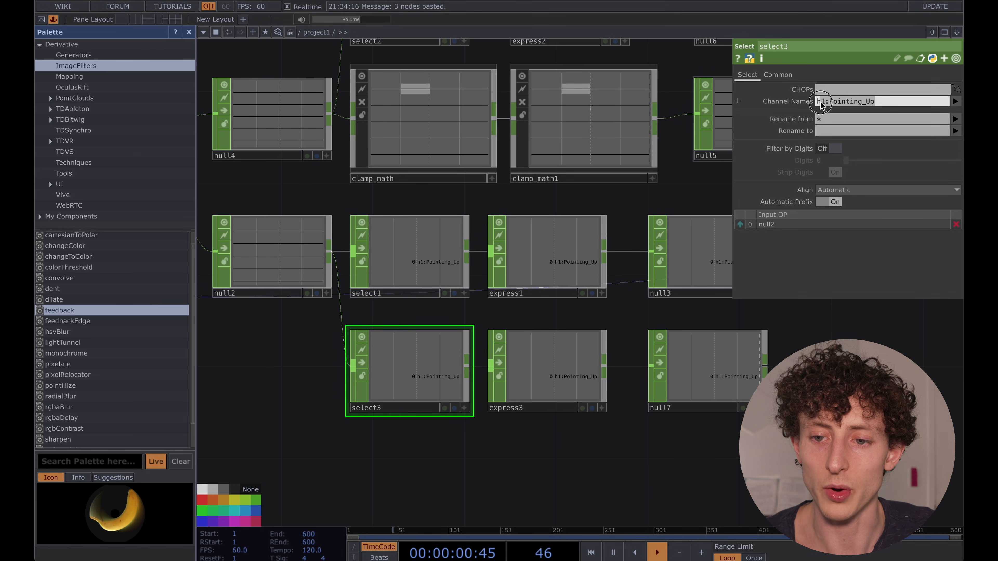
pyautogui.click(956, 103)
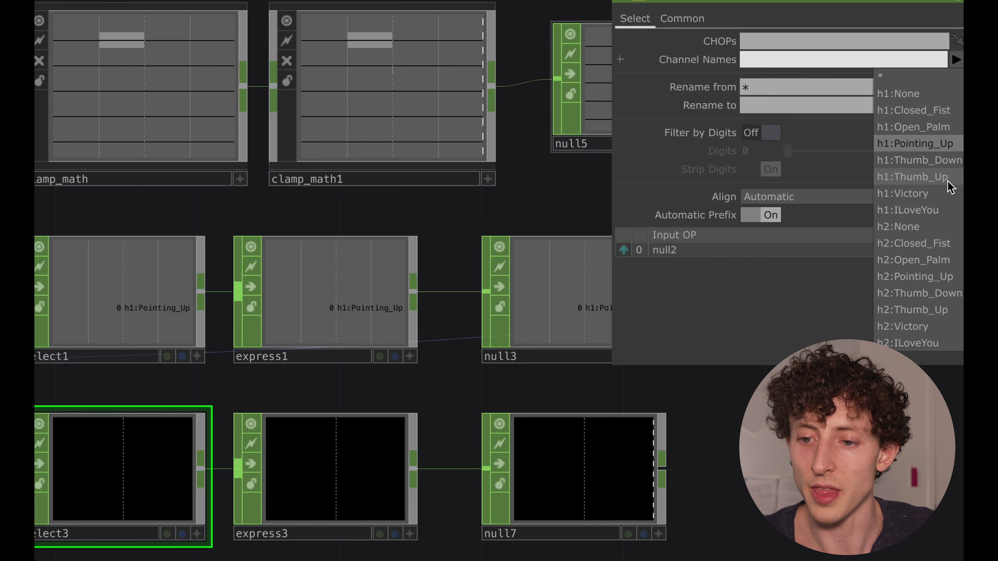
pyautogui.click(952, 181)
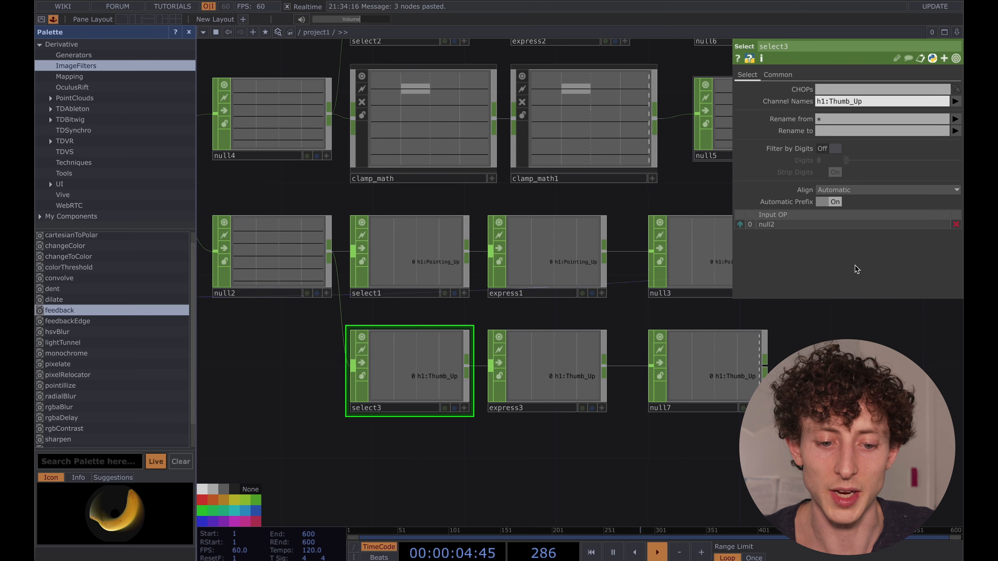
pyautogui.click(358, 494)
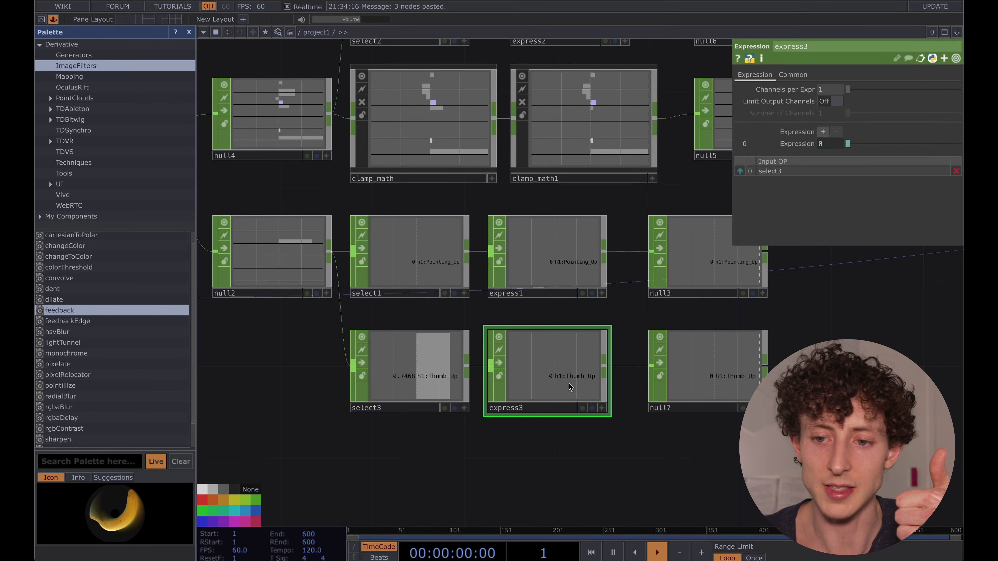
pyautogui.click(826, 145)
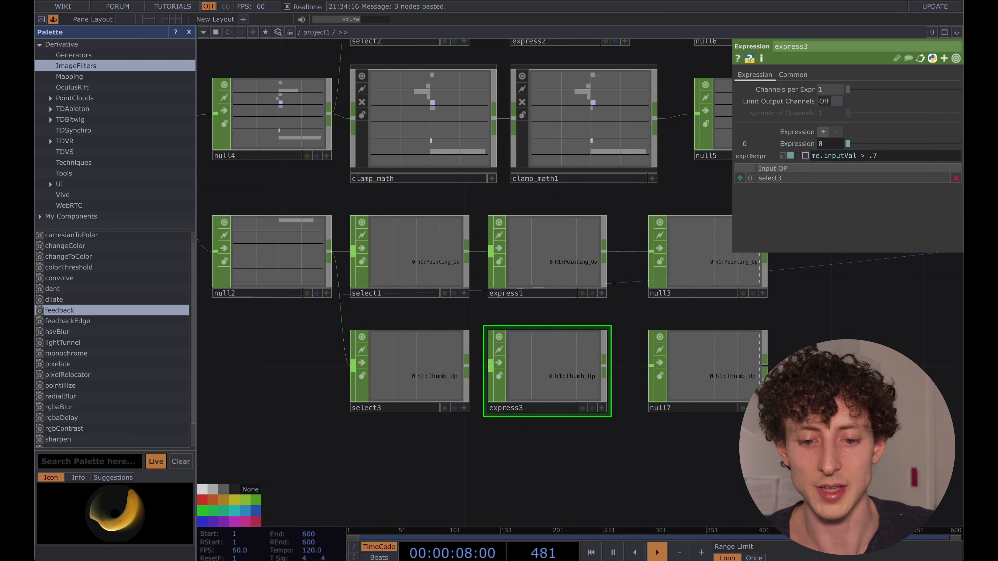
# Step: Move null7 farther right and insert a Count CHOP between express3 and null7
pyautogui.moveTo(858, 360); pyautogui.dragTo(529, 362)
pyautogui.scroll(-2, 754, 365)
pyautogui.click(619, 326)
pyautogui.moveTo(620, 326); pyautogui.dragTo(604, 296)
pyautogui.scroll(-3, 540, 329)
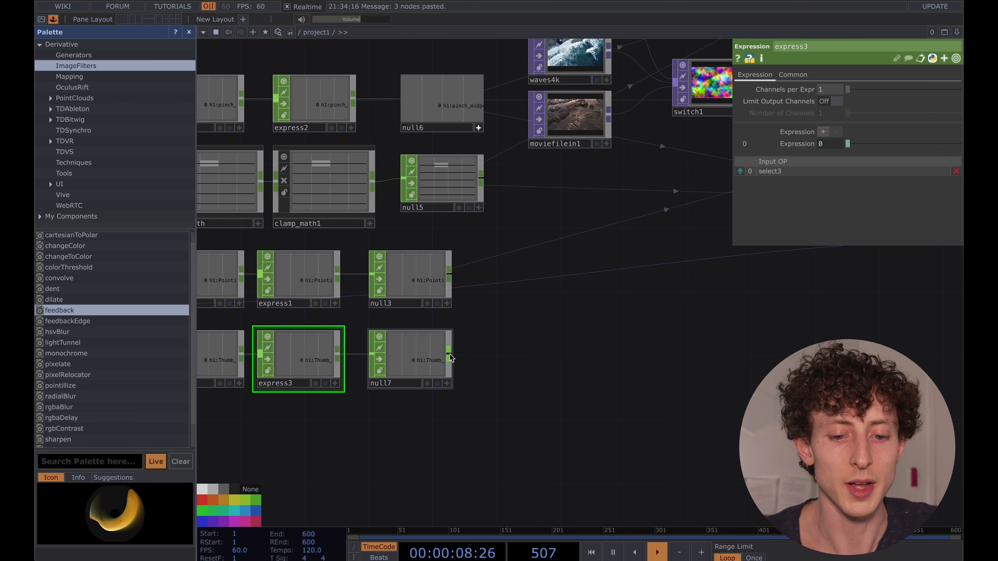
pyautogui.moveTo(427, 358); pyautogui.dragTo(498, 361)
pyautogui.rightClick(395, 355)
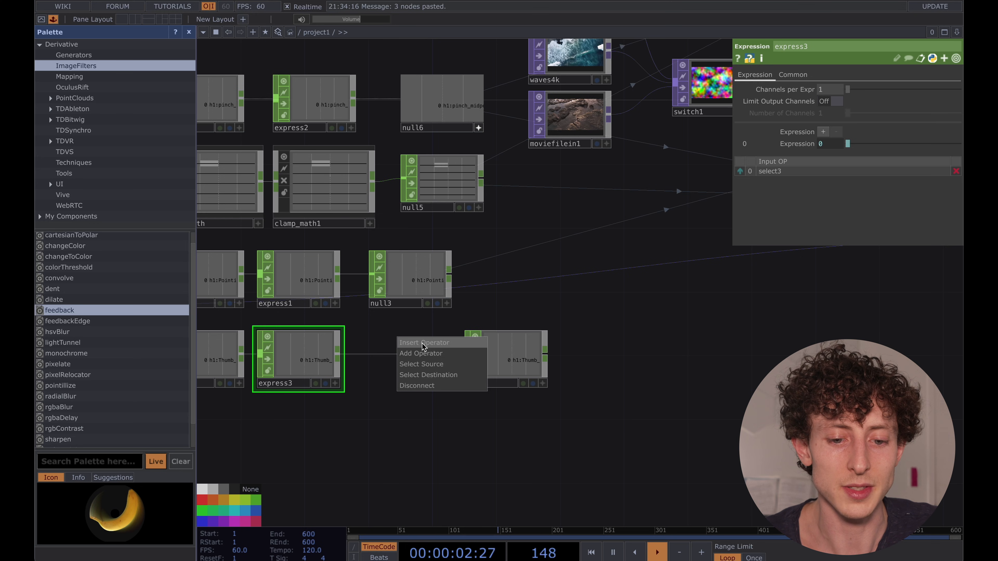
pyautogui.click(420, 346)
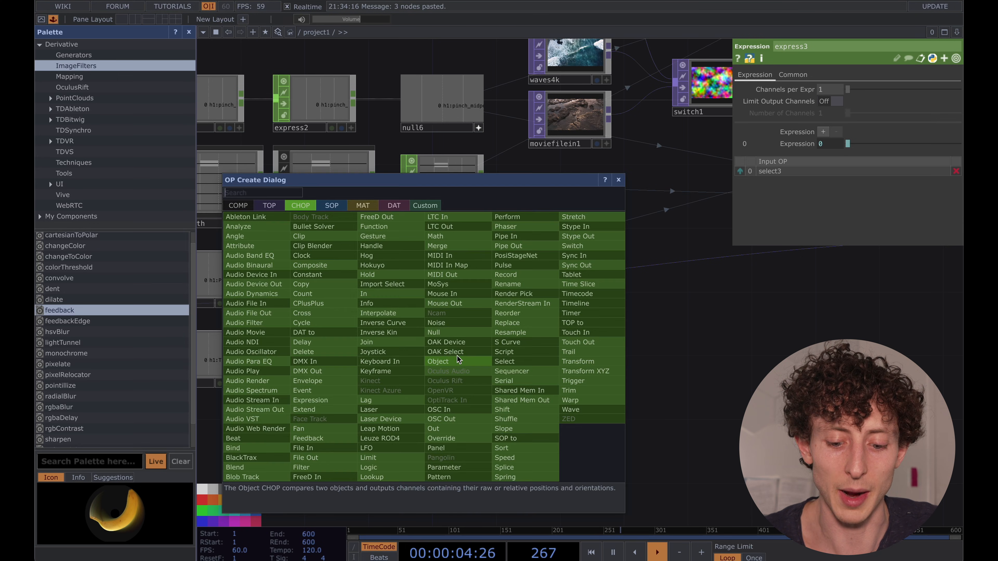
pyautogui.write('coun')
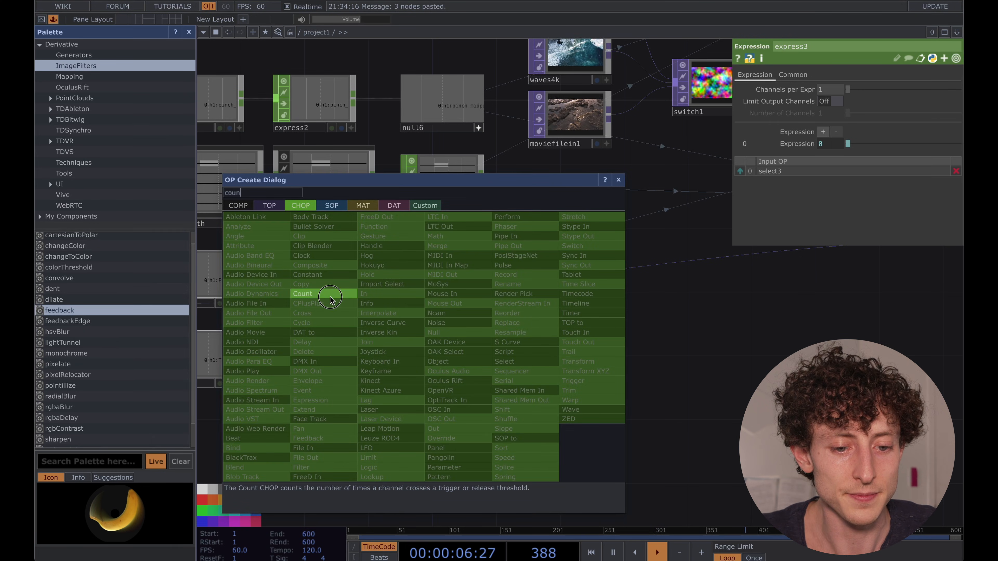
pyautogui.click(305, 294)
pyautogui.click(406, 356)
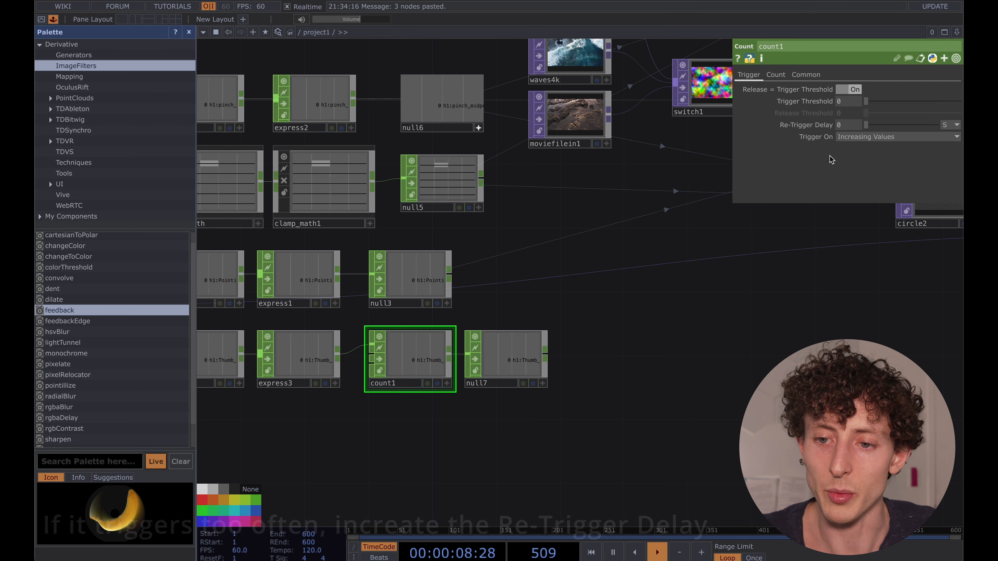
# Step: Set count1's Limit to Loop Min/Max with a Limit Maximum of 2
pyautogui.click(776, 75)
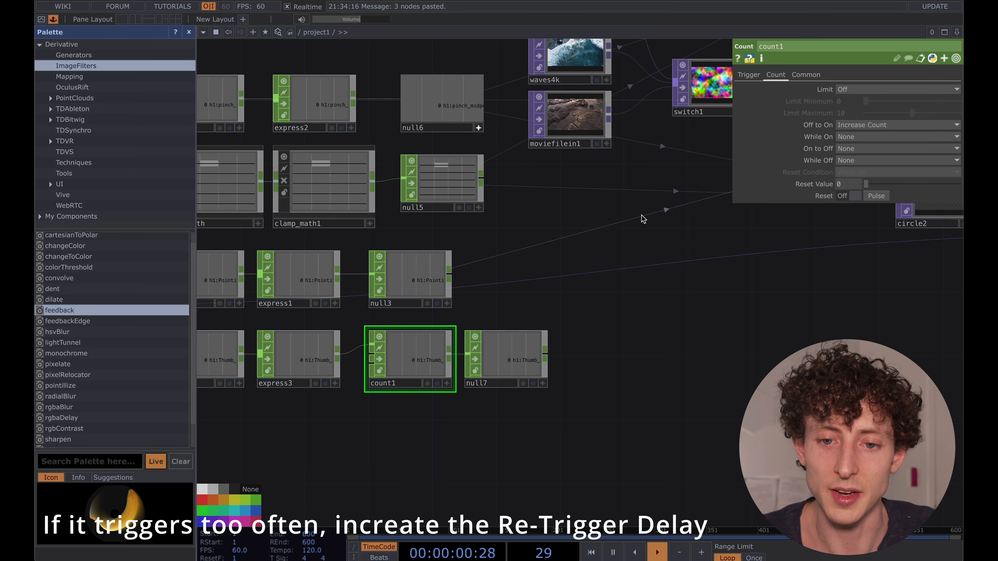
pyautogui.click(854, 89)
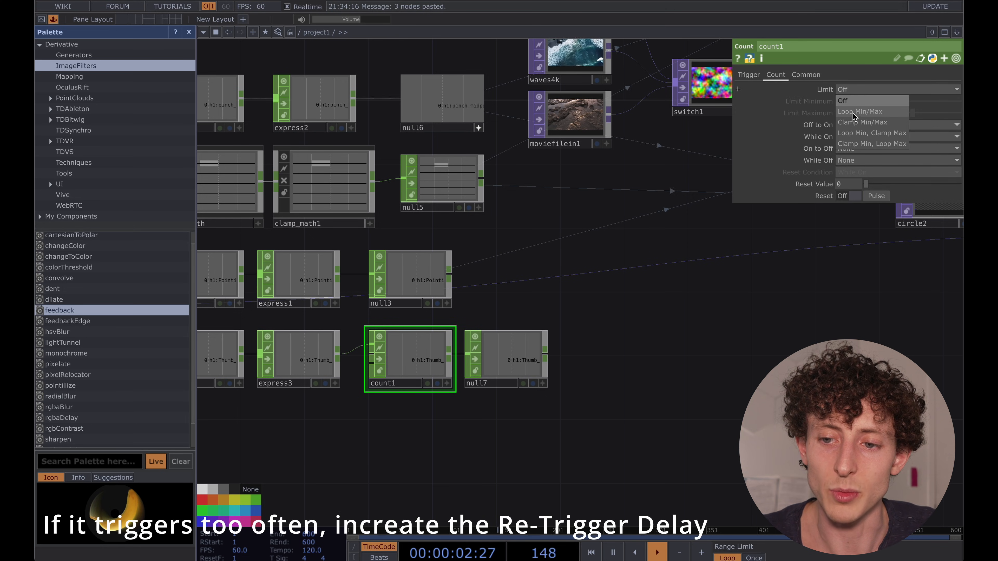
pyautogui.click(860, 112)
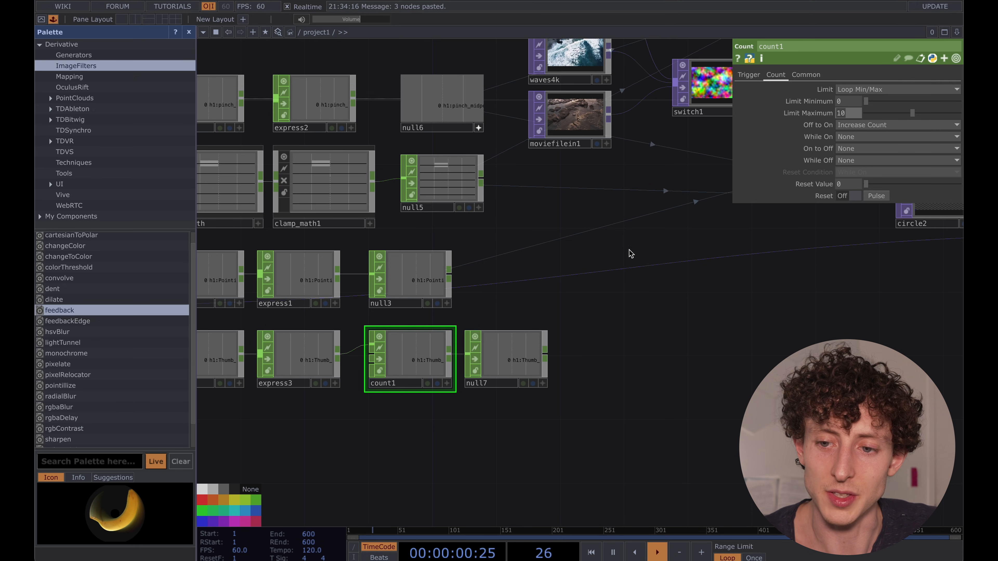
pyautogui.moveTo(631, 254); pyautogui.dragTo(629, 347)
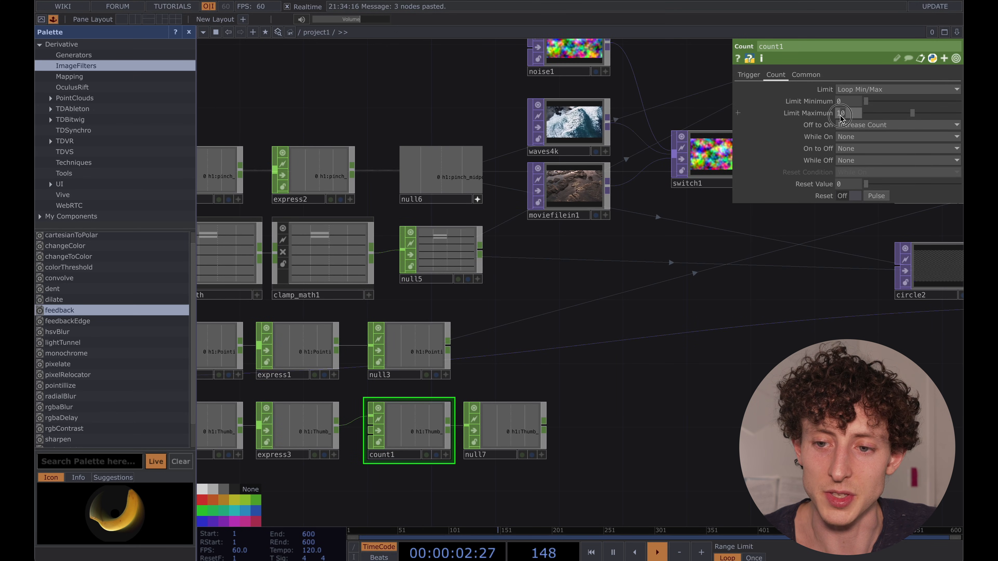
pyautogui.moveTo(652, 309); pyautogui.dragTo(632, 291)
# Step: Scrub switch1's Index through its three inputs and back to 0, and recheck count1's limit settings
pyautogui.click(690, 151)
pyautogui.moveTo(613, 357); pyautogui.dragTo(558, 454)
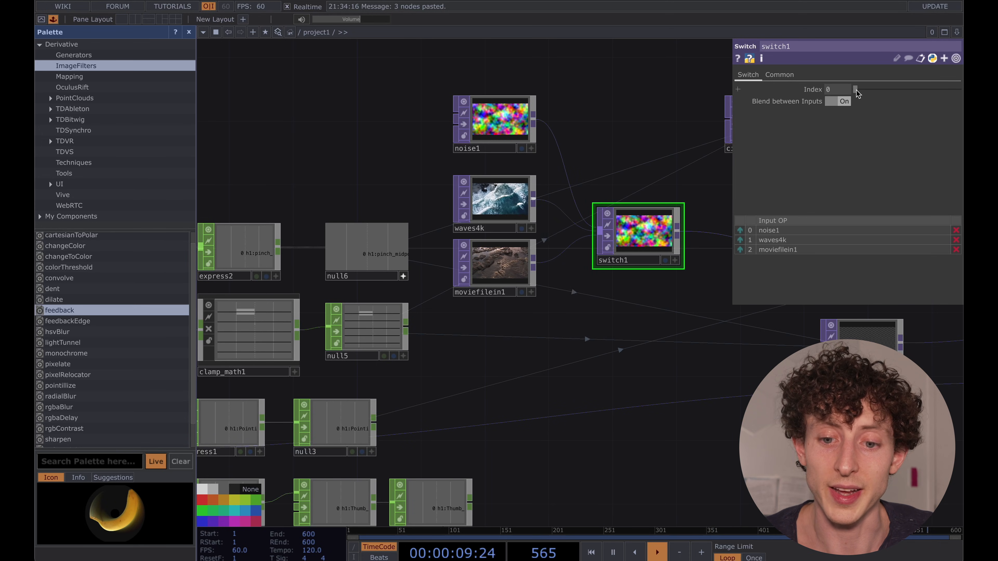
pyautogui.moveTo(857, 93); pyautogui.dragTo(877, 93)
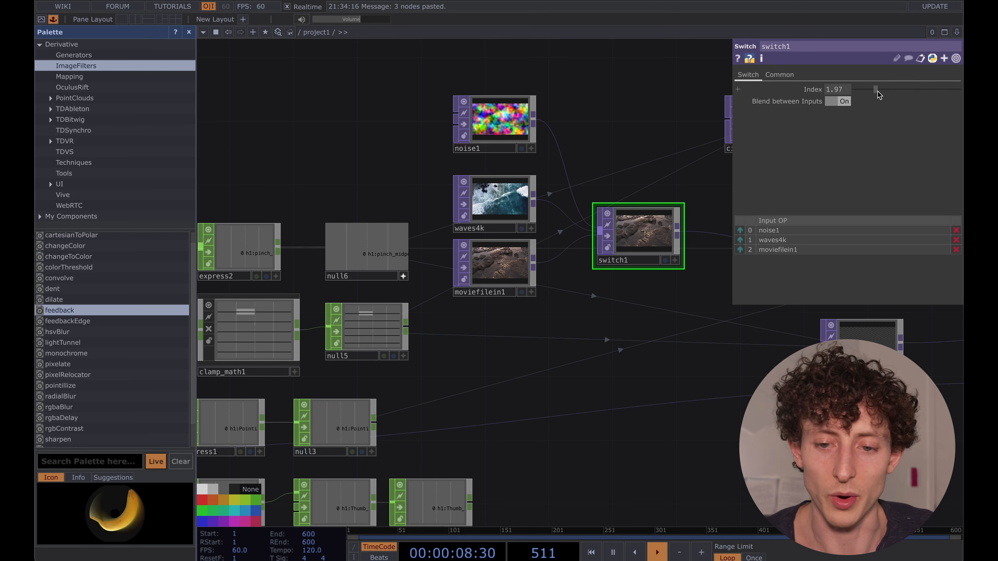
pyautogui.moveTo(878, 92); pyautogui.dragTo(784, 106)
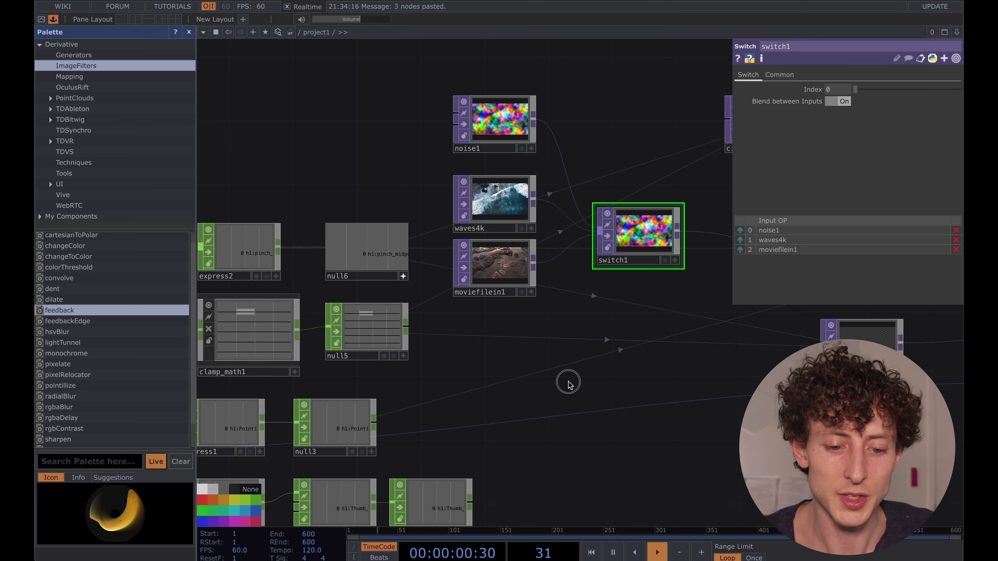
pyautogui.moveTo(568, 382); pyautogui.dragTo(633, 233)
pyautogui.click(403, 361)
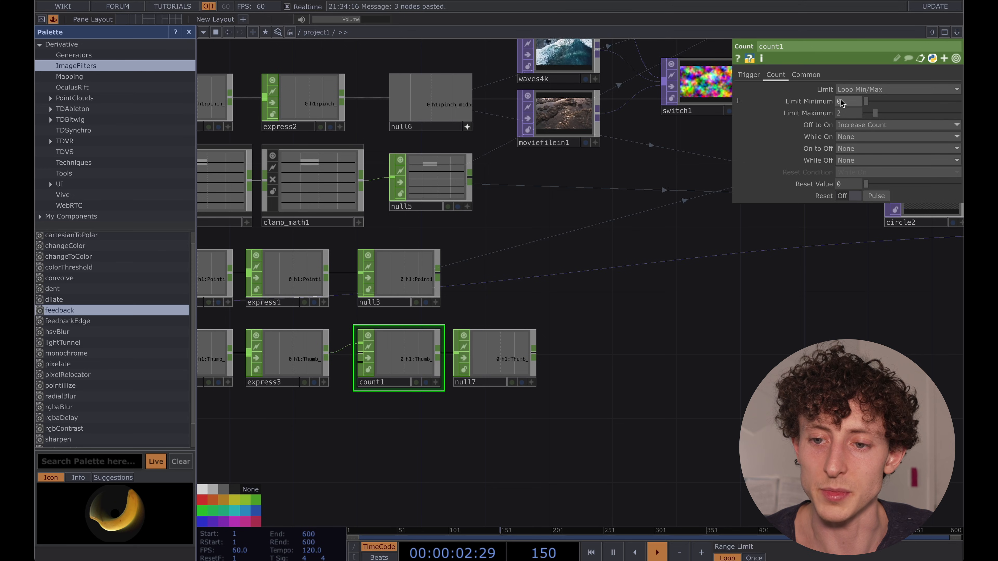
pyautogui.moveTo(628, 312); pyautogui.dragTo(552, 379)
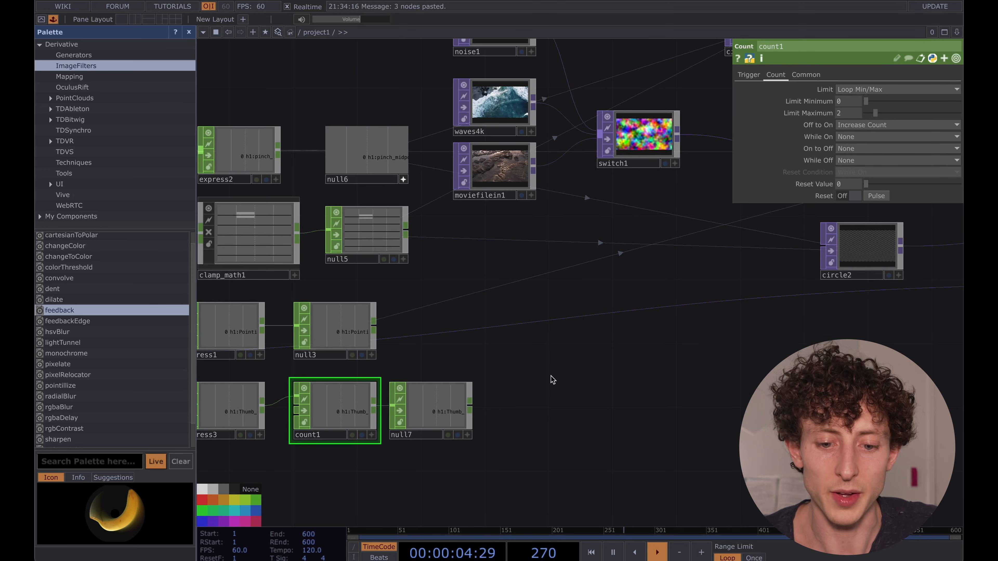
# Step: Make null7's viewer active and link its h1:Thumb_Up channel to switch1's Index as a CHOP Reference
pyautogui.click(467, 435)
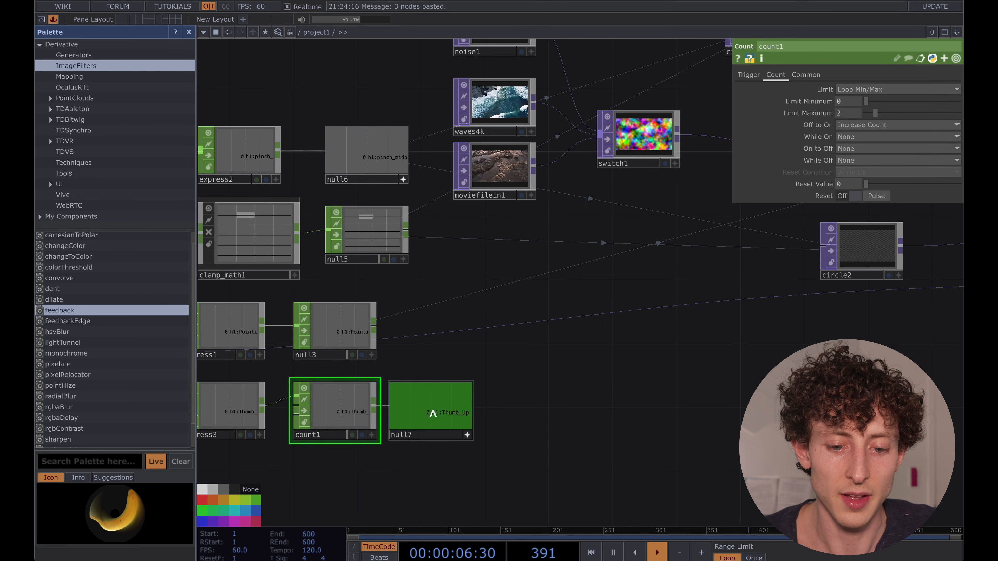
pyautogui.moveTo(424, 421); pyautogui.dragTo(841, 88)
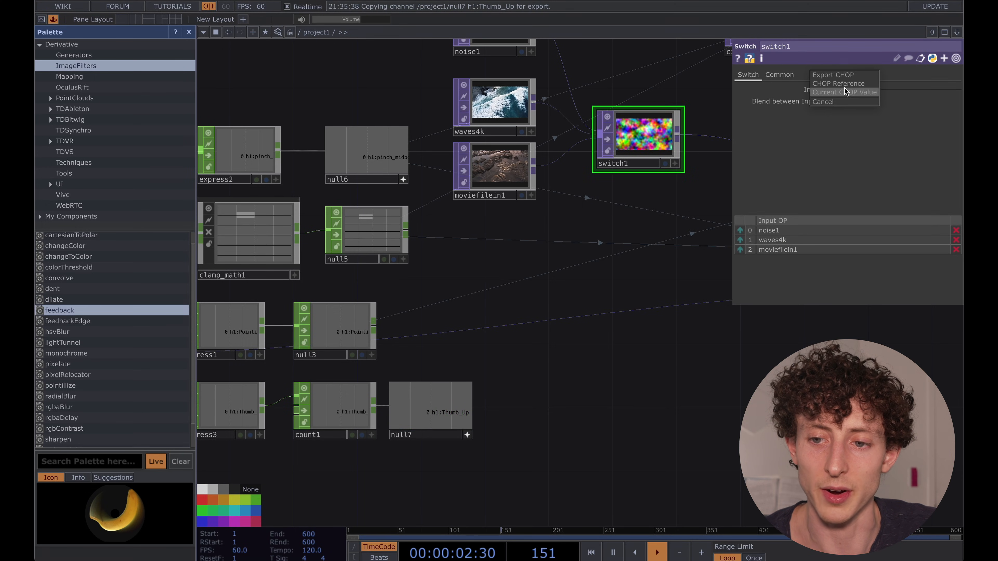
pyautogui.click(858, 84)
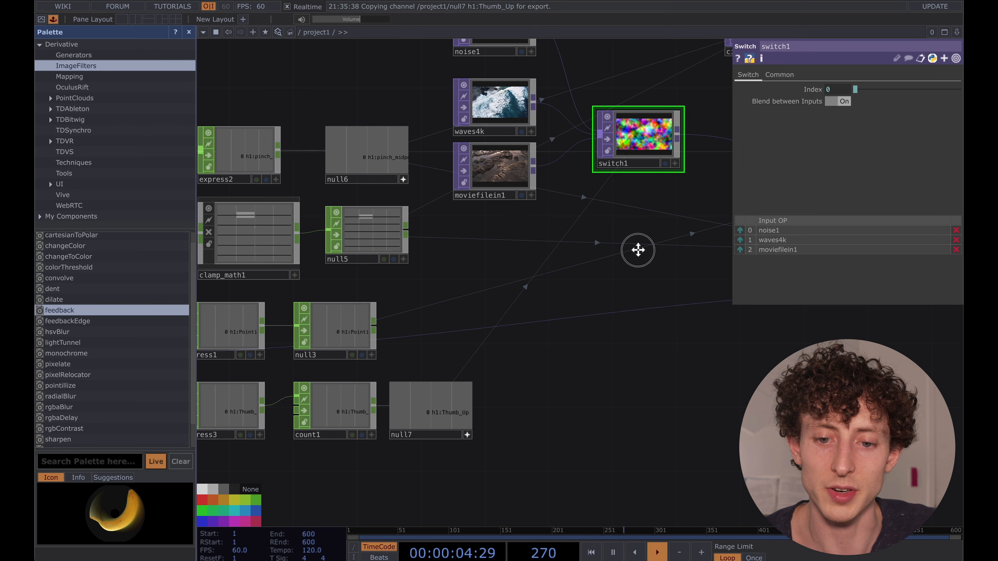
# Step: Test the thumbs-up source switching and painted strokes with over1 displayed in the network background, and turn that display off again
pyautogui.moveTo(638, 250); pyautogui.dragTo(595, 270)
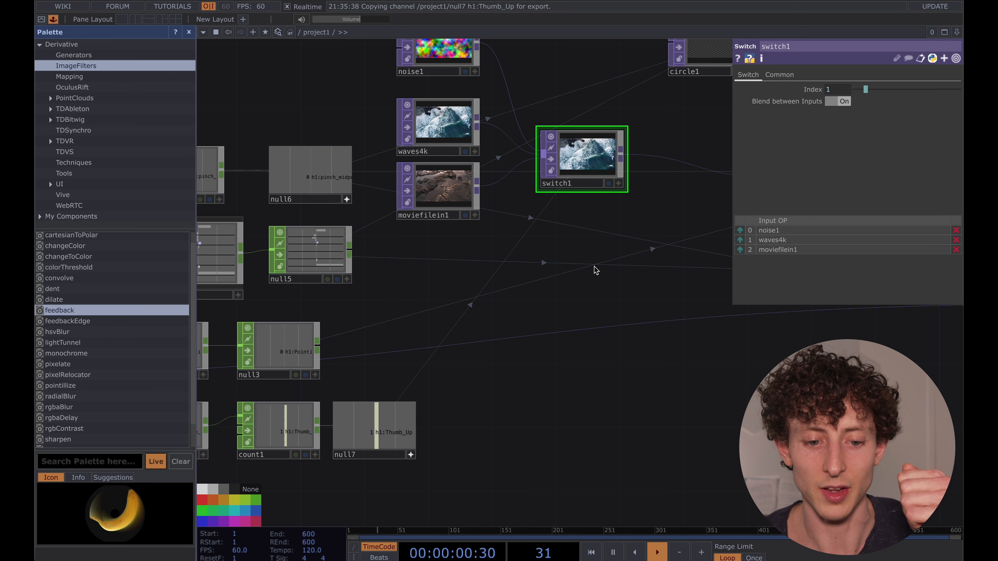
pyautogui.moveTo(592, 270); pyautogui.dragTo(484, 326)
pyautogui.scroll(-2, 539, 306)
pyautogui.moveTo(558, 302); pyautogui.dragTo(502, 296)
pyautogui.scroll(3, 639, 193)
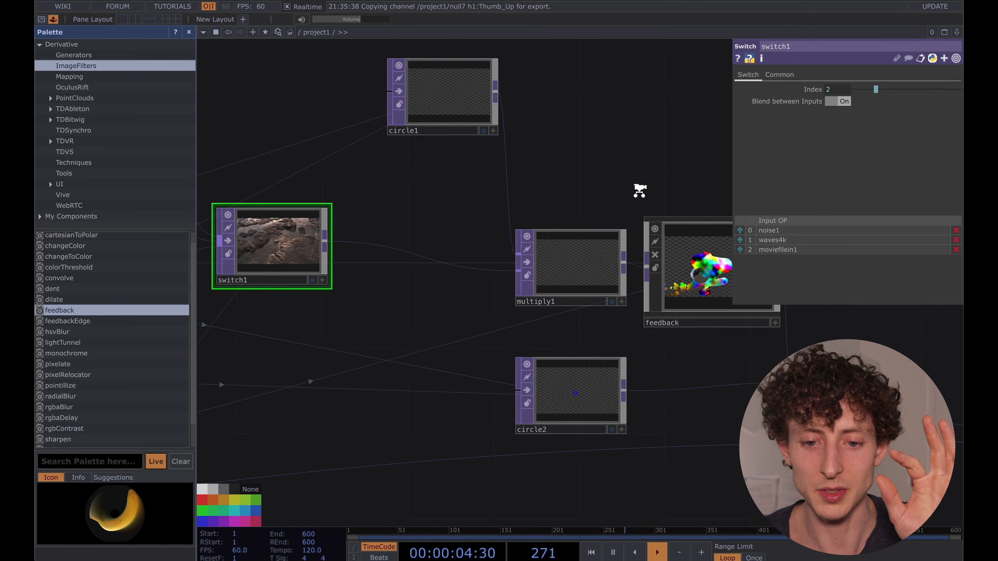
pyautogui.moveTo(668, 167); pyautogui.dragTo(498, 157)
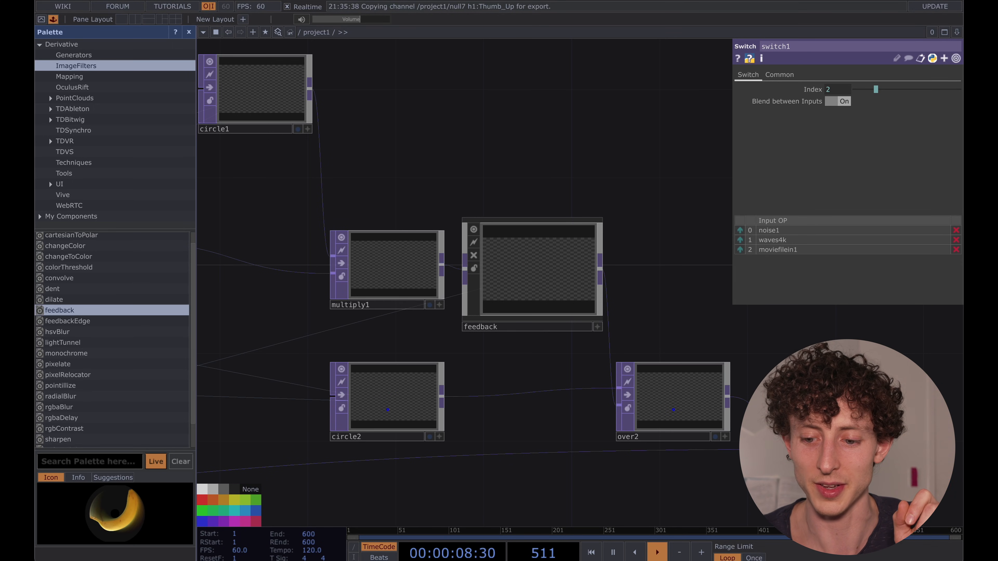
pyautogui.click(891, 481)
pyautogui.moveTo(748, 319); pyautogui.dragTo(614, 321)
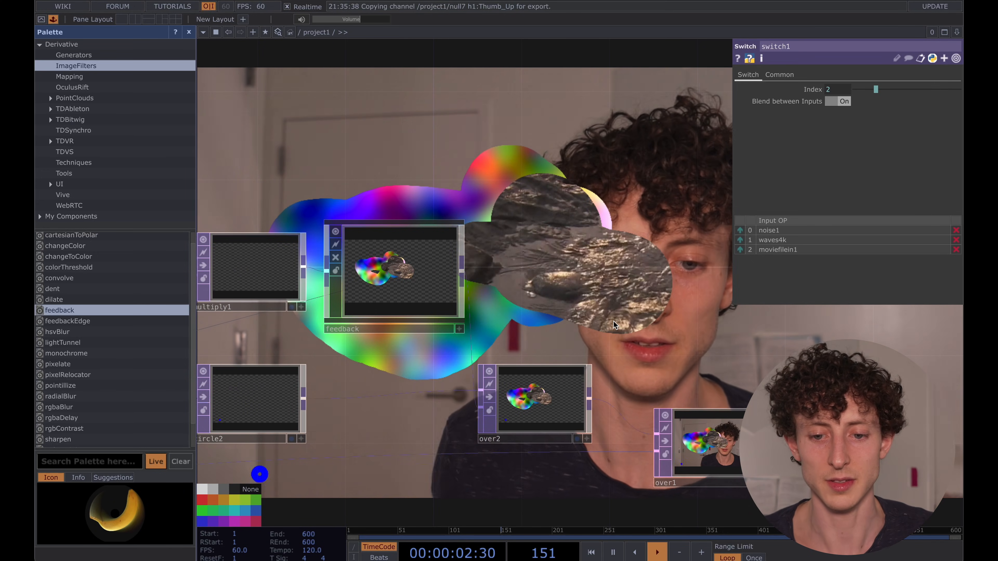
pyautogui.scroll(-3, 615, 324)
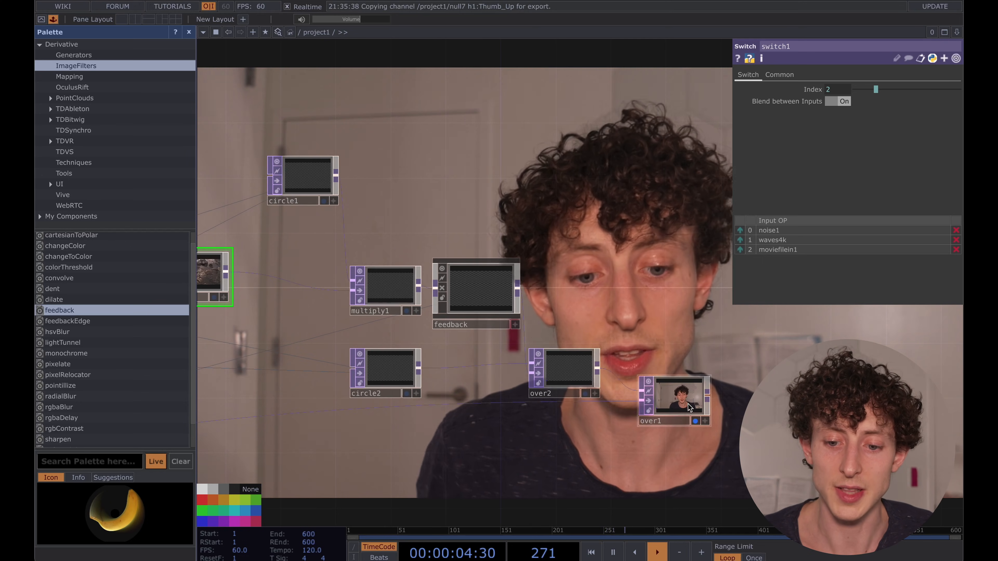
pyautogui.click(695, 422)
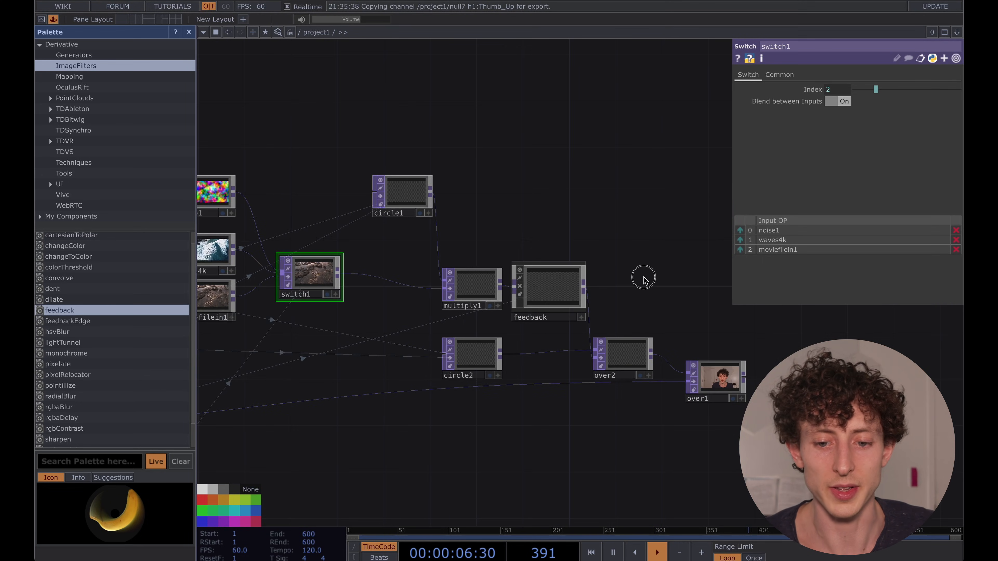
# Step: Select the feedback component after multiply1 and examine its parameters
pyautogui.hscroll(-3, 529, 256)
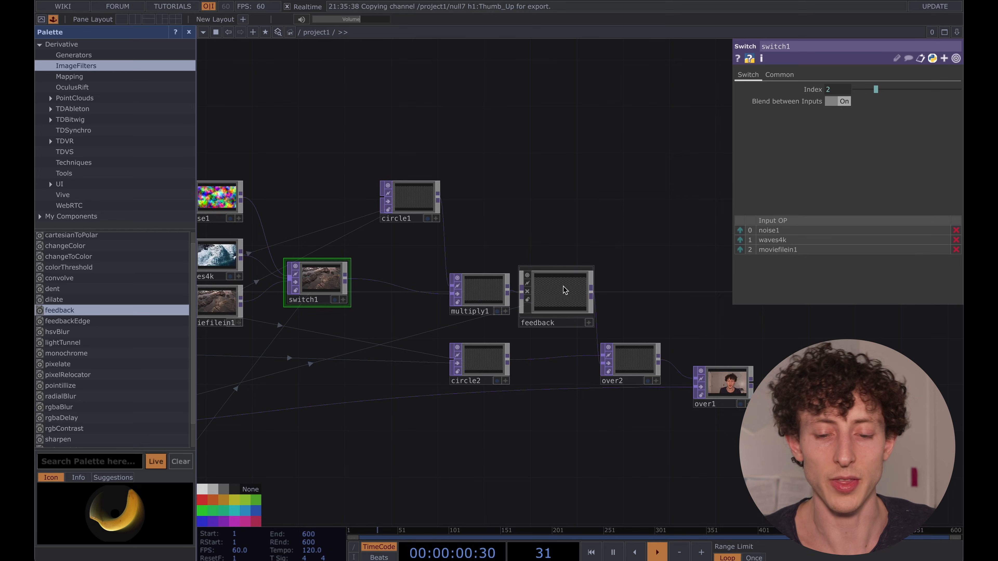
pyautogui.scroll(2, 564, 290)
pyautogui.click(551, 312)
pyautogui.scroll(1, 550, 313)
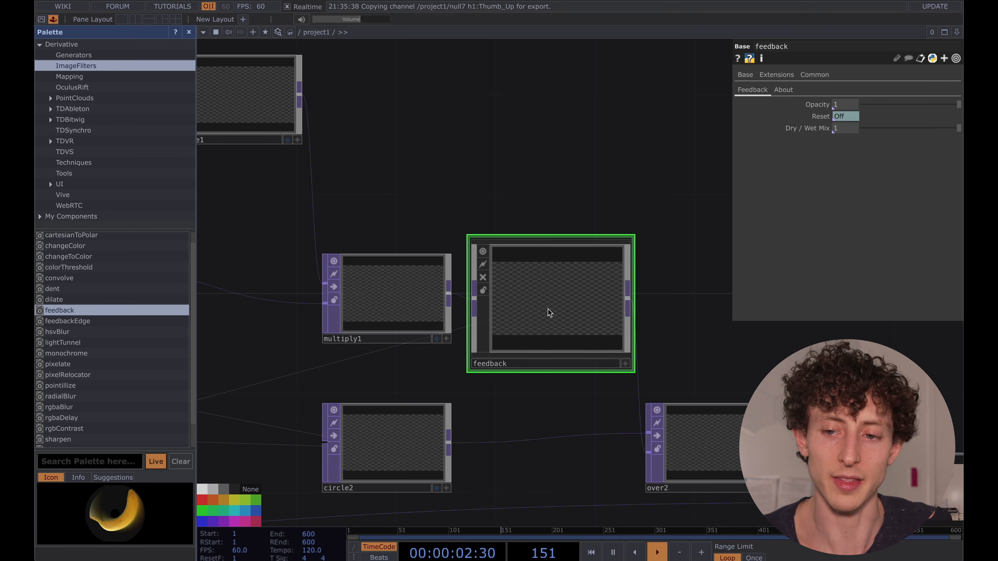
pyautogui.scroll(-2, 662, 341)
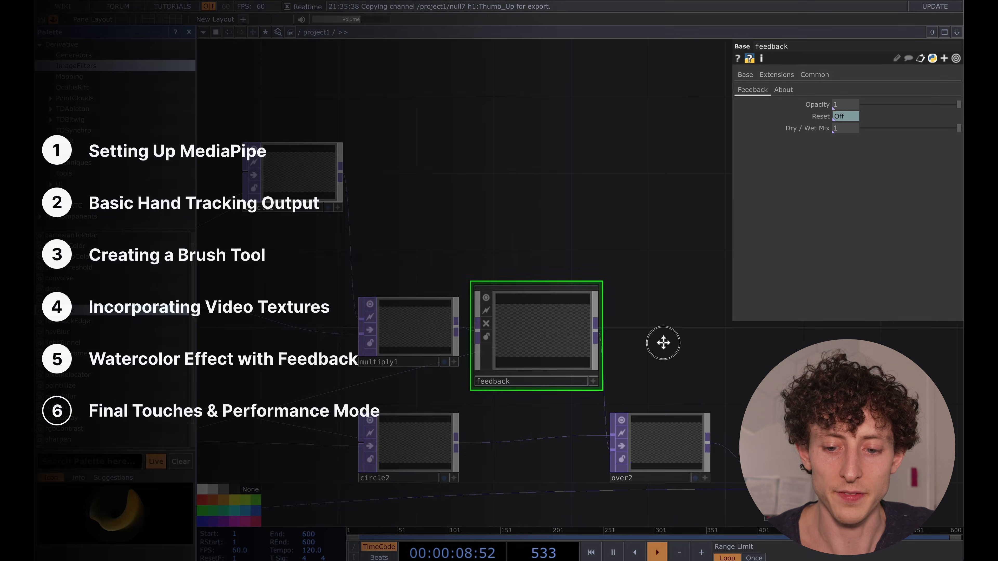
pyautogui.moveTo(661, 341); pyautogui.dragTo(620, 311)
pyautogui.scroll(-1, 620, 312)
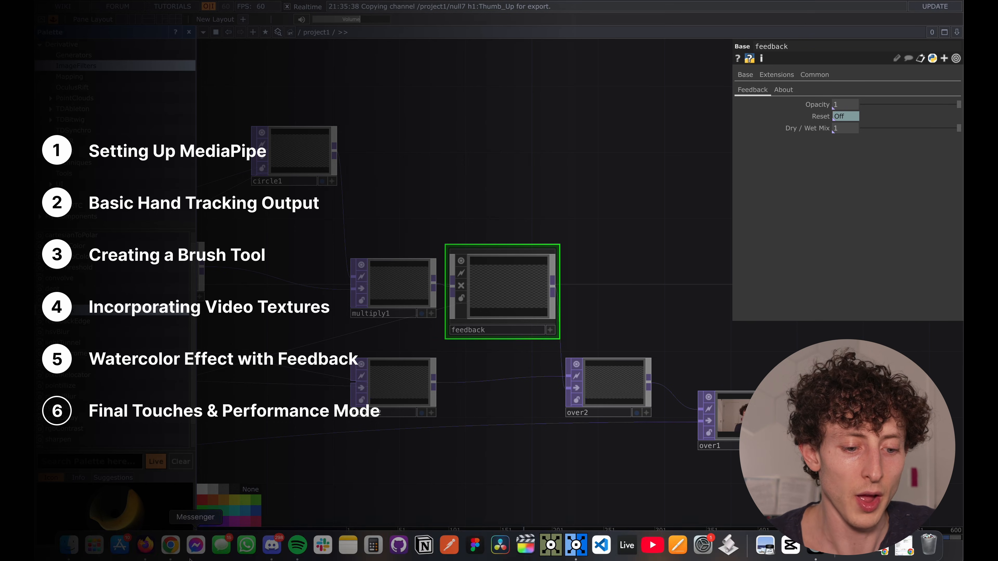
# Step: Switch to Chrome and open learn.derivative.ca in a new tab
pyautogui.click(177, 547)
pyautogui.press('super+t')
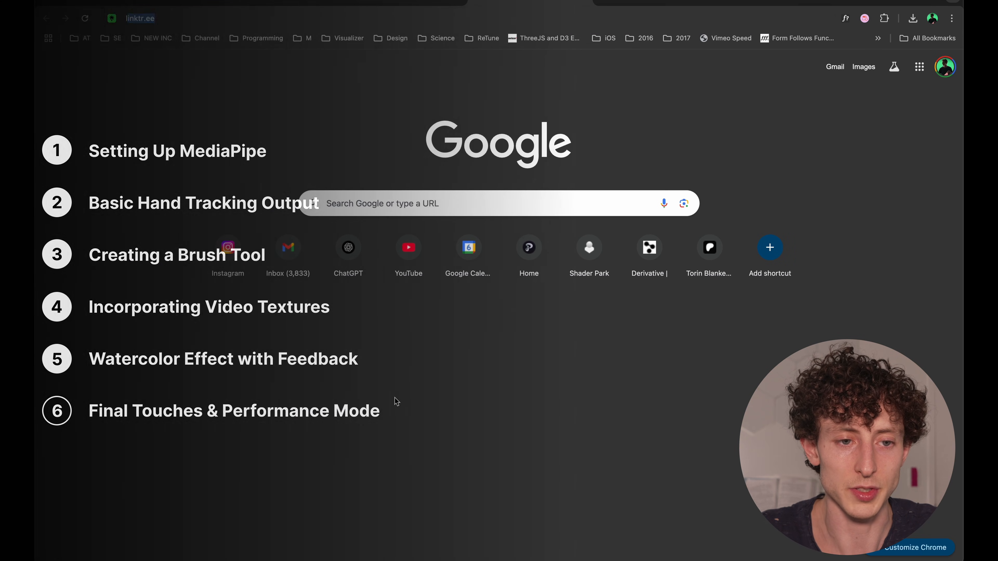
pyautogui.write('learn.derivative.ca')
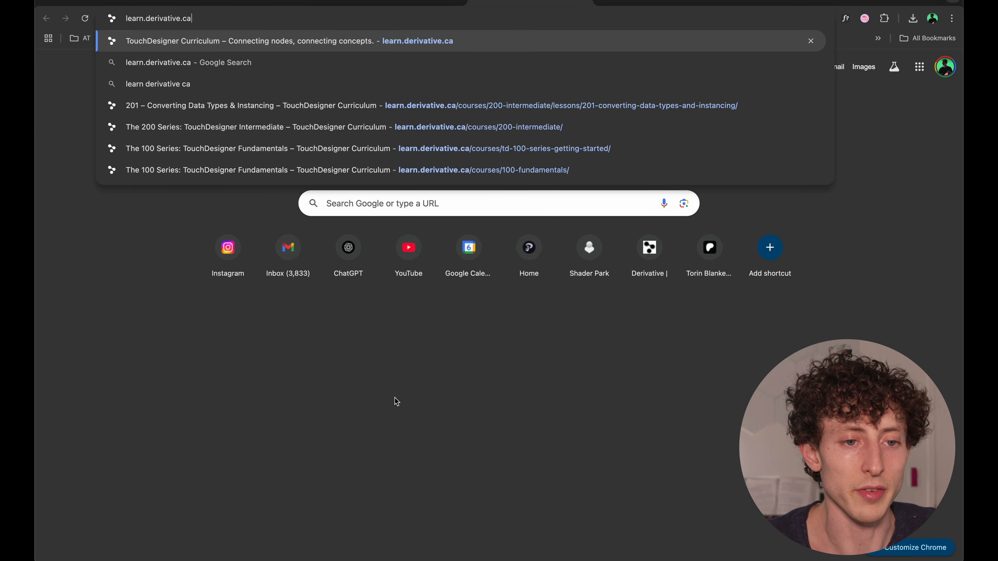
pyautogui.press('Return')
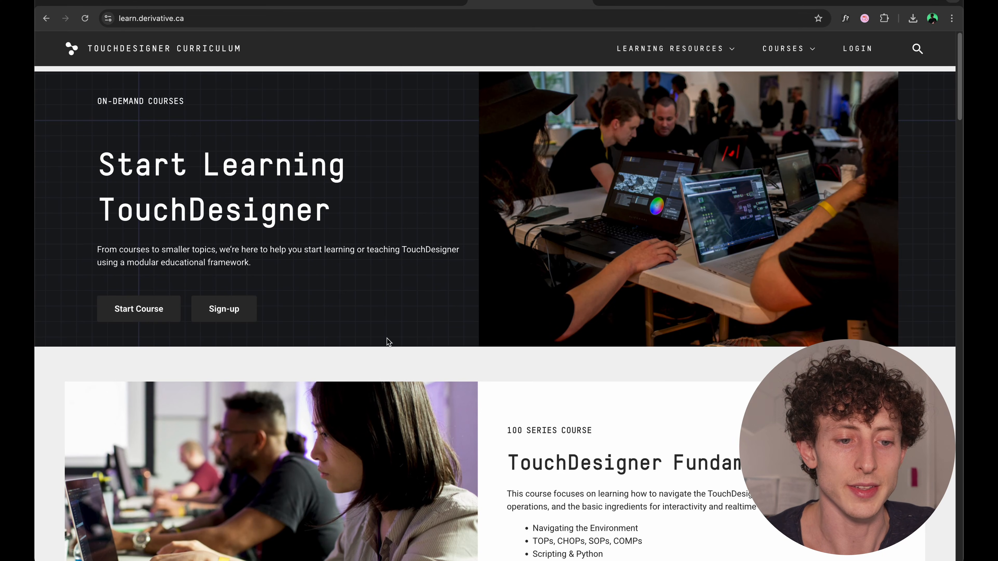
# Step: Open the Creating a Feedback topic in lesson 102 – TOPs: Working with Images of the 100 Series course and select the page address
pyautogui.click(133, 315)
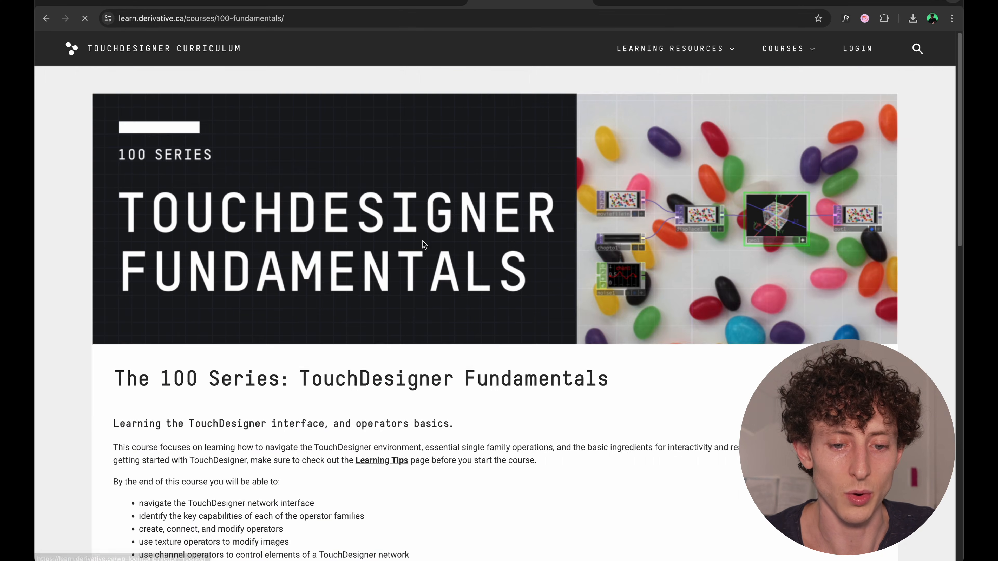
pyautogui.scroll(-10, 385, 367)
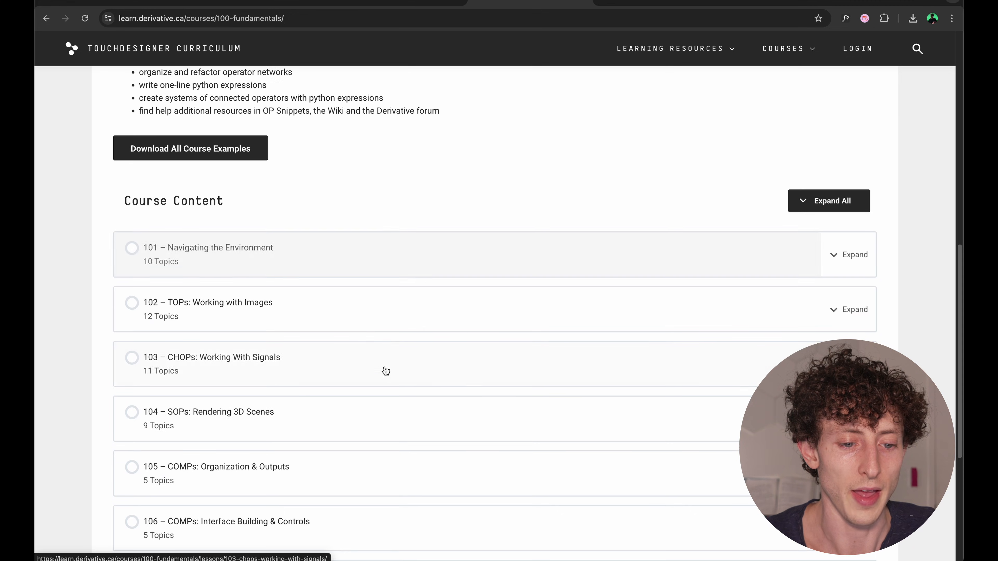
pyautogui.scroll(-1, 260, 290)
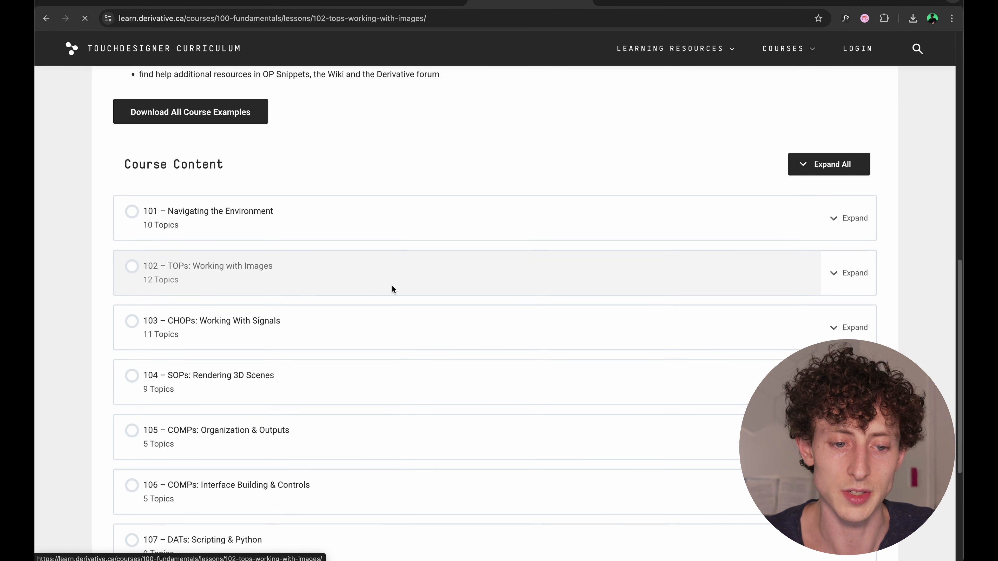
pyautogui.press('super+f')
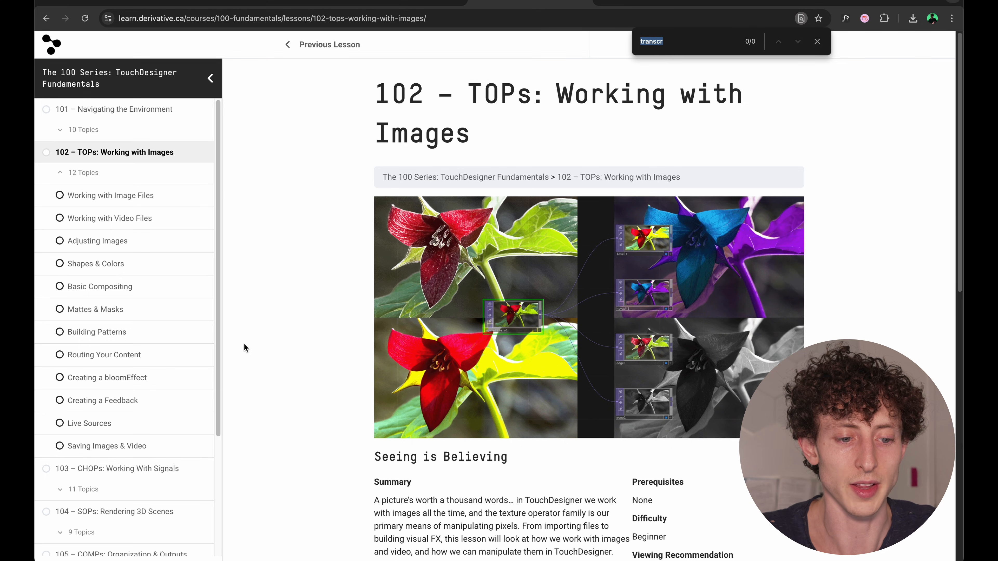
pyautogui.click(81, 402)
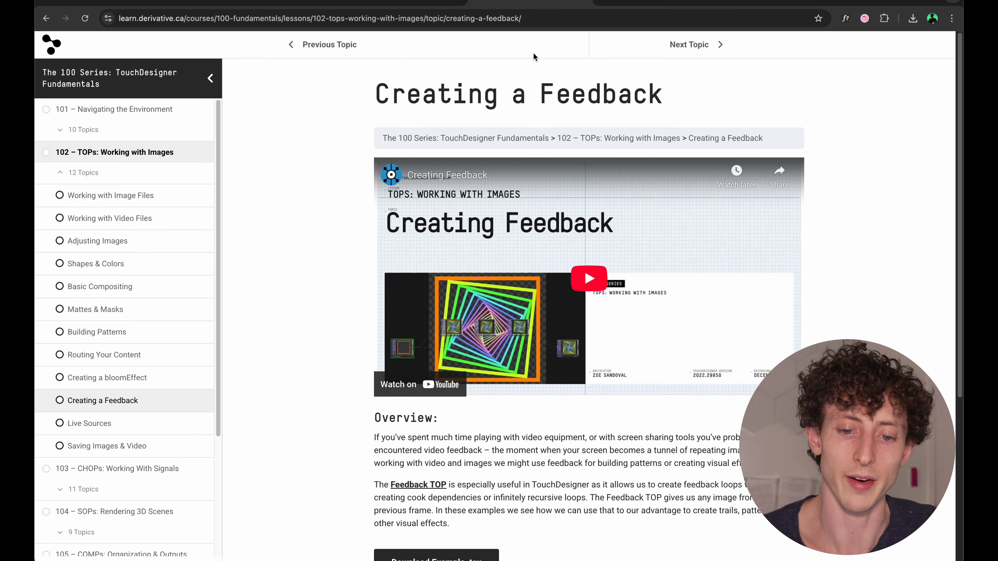
pyautogui.click(534, 19)
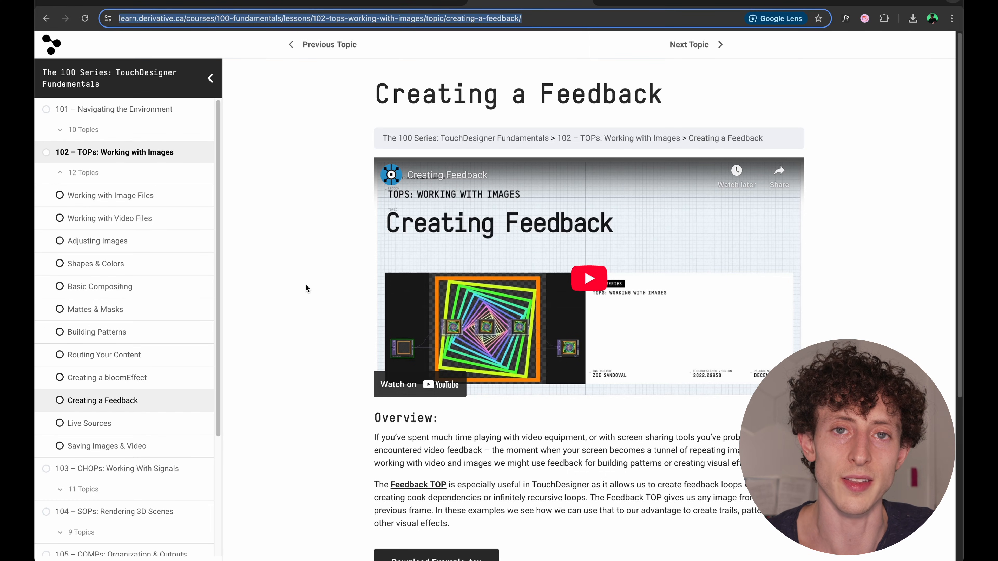
# Step: Switch back to TouchDesigner, enter the feedback component and spread feedback1 and level1 apart to make room between them
pyautogui.press('super+Tab')
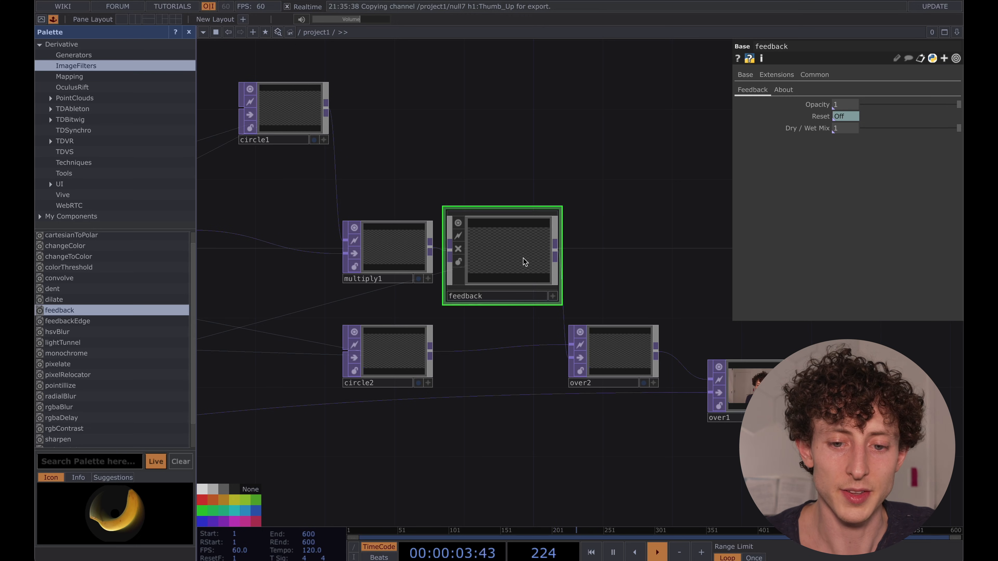
pyautogui.press('i')
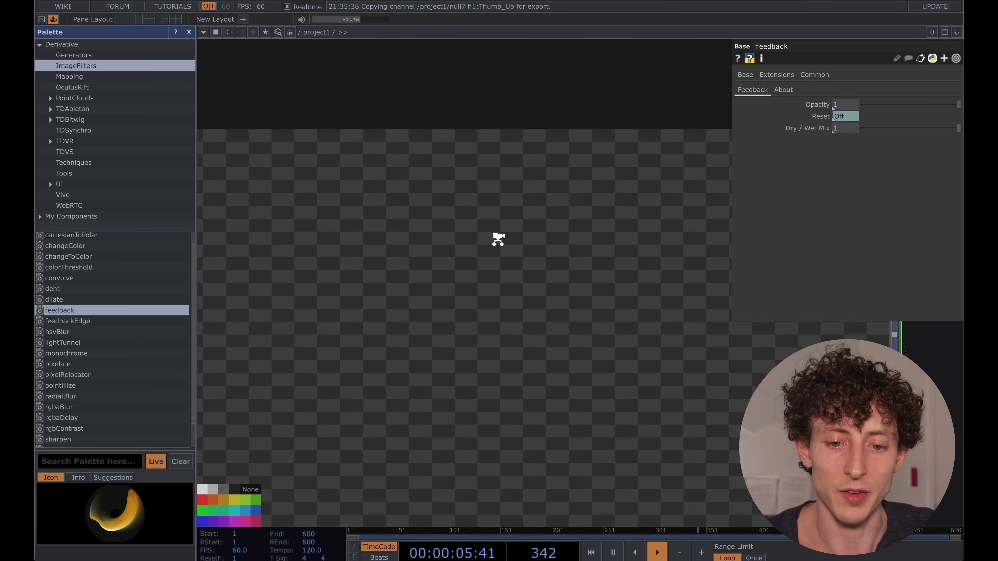
pyautogui.scroll(5, 456, 272)
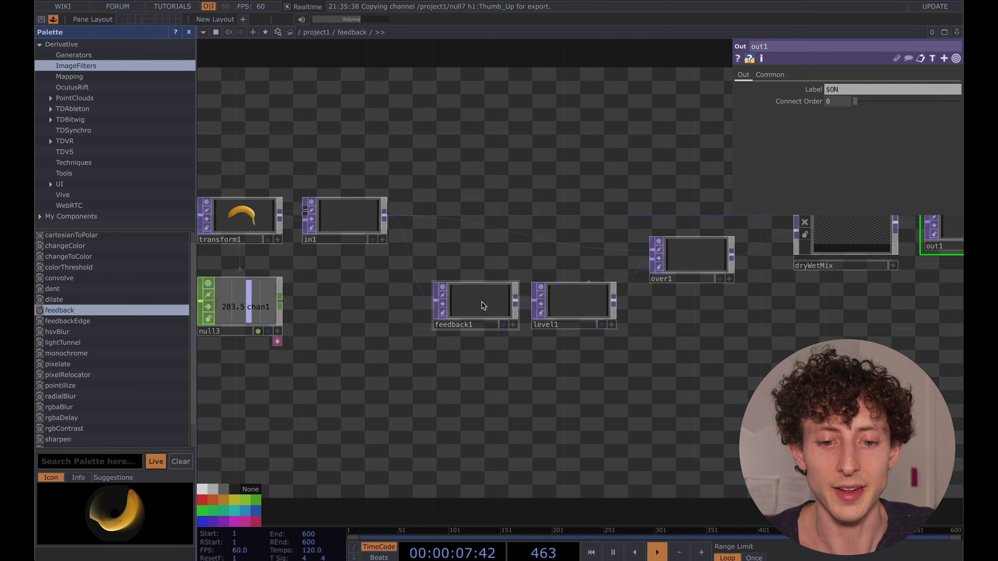
pyautogui.click(498, 304)
pyautogui.moveTo(498, 305); pyautogui.dragTo(449, 305)
pyautogui.moveTo(578, 312); pyautogui.dragTo(643, 313)
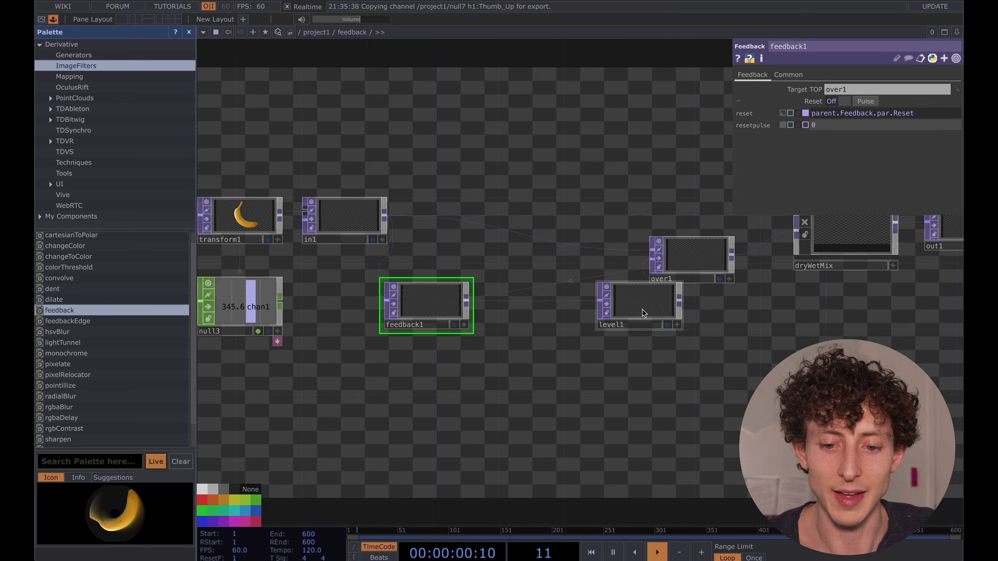
# Step: Insert a Blur TOP between feedback1 and level1 and check its effect on the feedback component's output
pyautogui.rightClick(541, 303)
pyautogui.click(558, 288)
pyautogui.write('b')
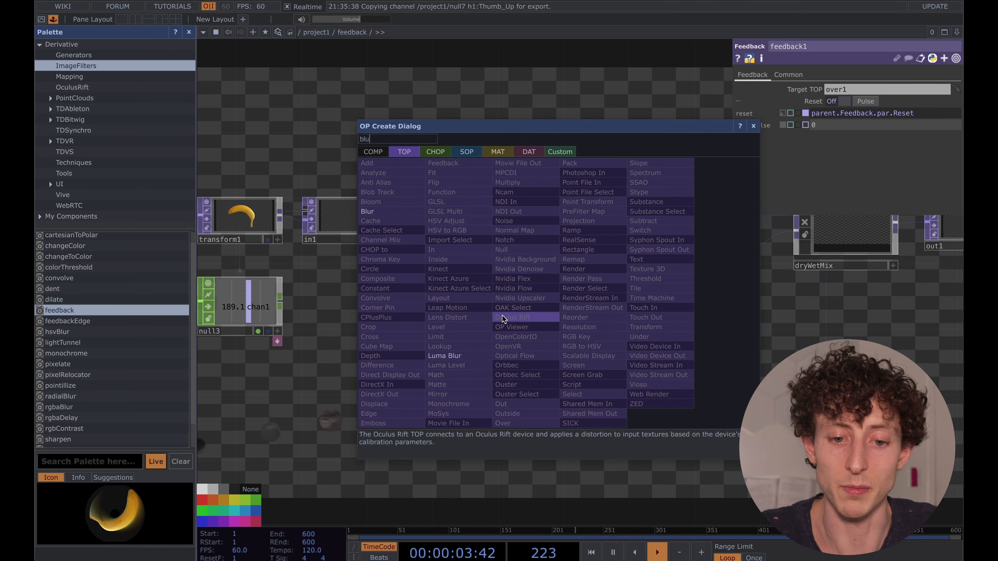
pyautogui.write('lu')
pyautogui.press('Return')
pyautogui.scroll(-1, 516, 319)
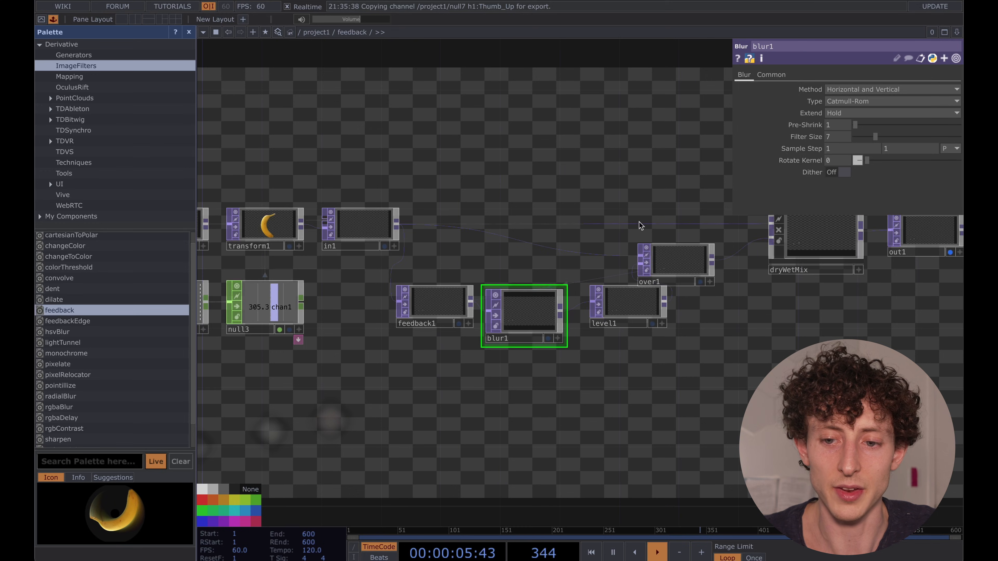
pyautogui.press('u')
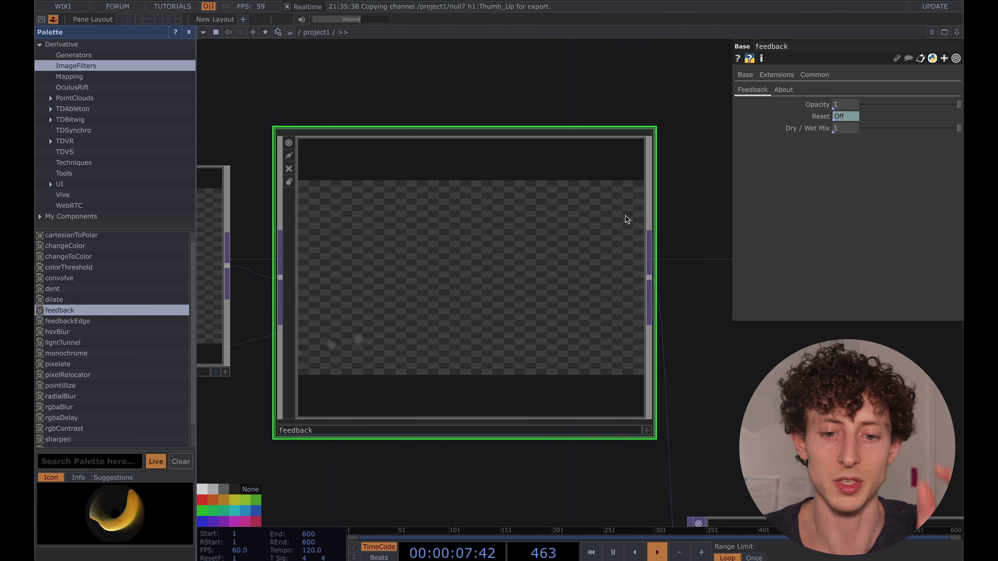
pyautogui.scroll(2, 477, 280)
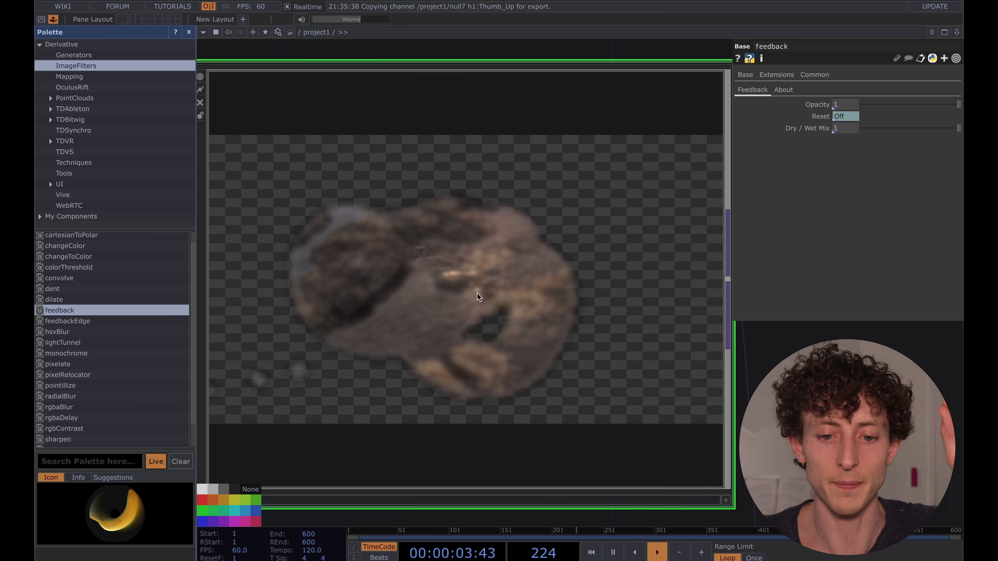
pyautogui.scroll(2, 478, 296)
# Step: Spread over1, feedback1, blur1 and level1 apart to make room between blur1 and level1
pyautogui.click(629, 311)
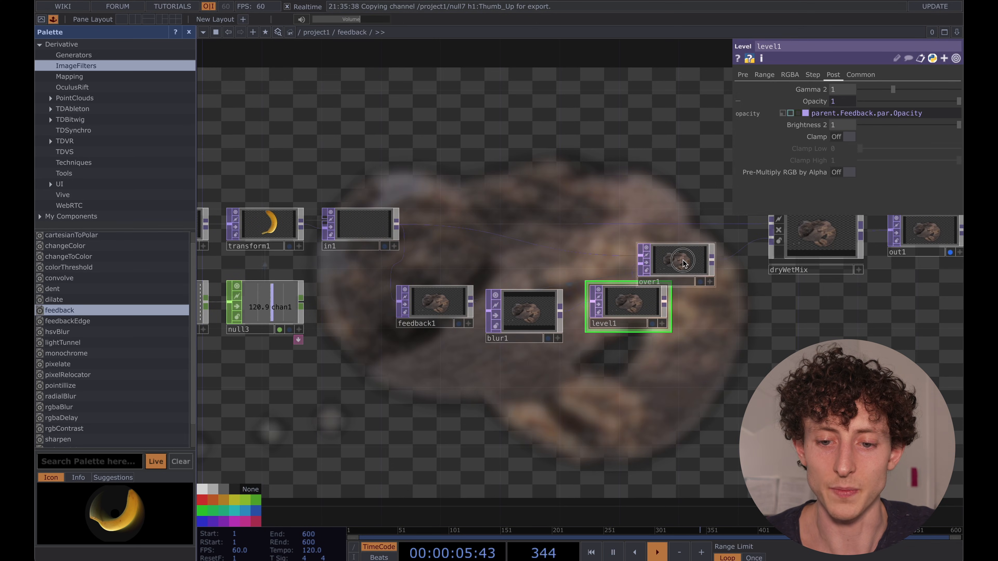
pyautogui.moveTo(682, 262); pyautogui.dragTo(709, 260)
pyautogui.click(523, 325)
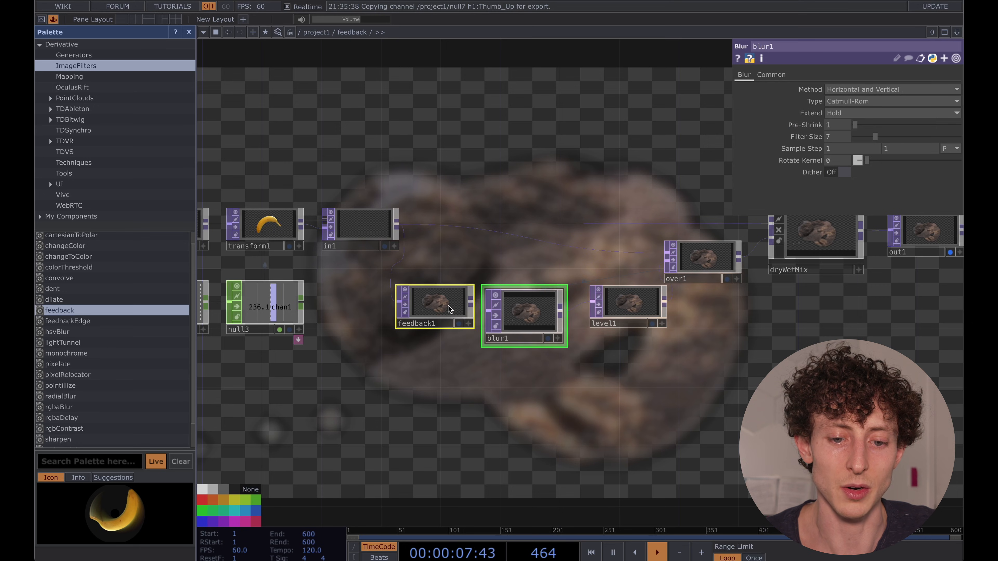
pyautogui.moveTo(448, 306); pyautogui.dragTo(403, 306)
pyautogui.moveTo(635, 304); pyautogui.dragTo(667, 319)
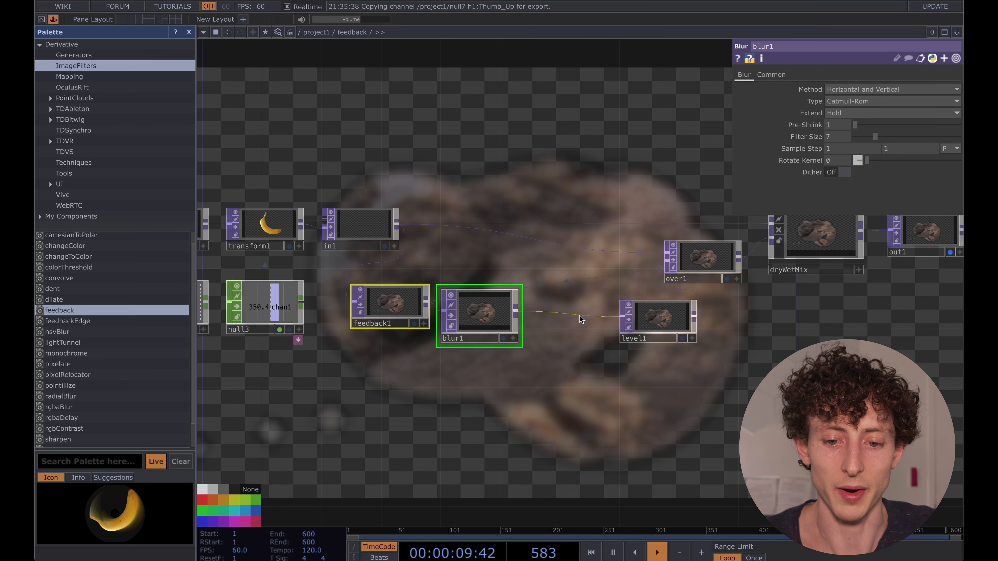
# Step: Insert a Displace TOP into the connection between blur1 and level1
pyautogui.rightClick(572, 316)
pyautogui.click(590, 309)
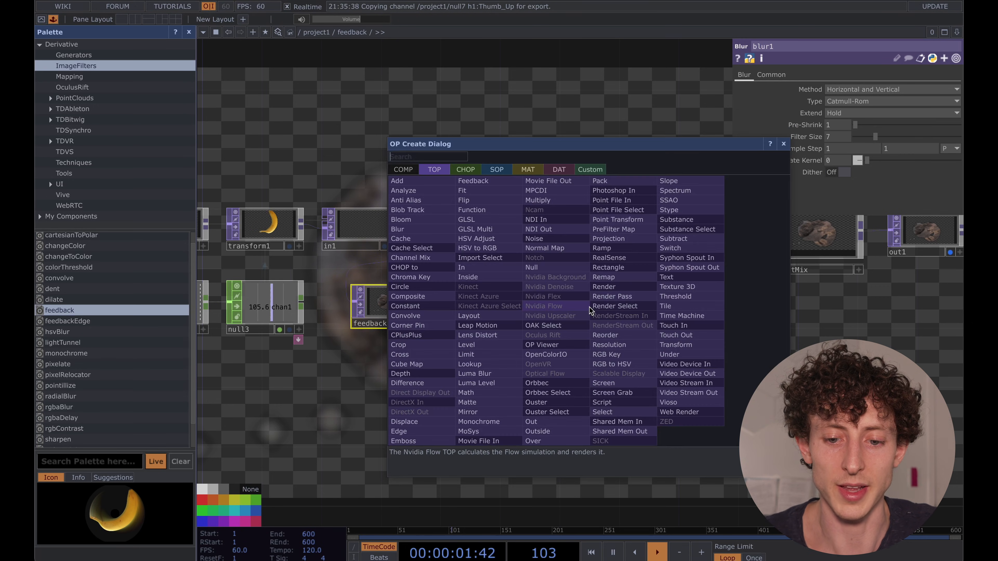
pyautogui.write('displa')
pyautogui.press('Return')
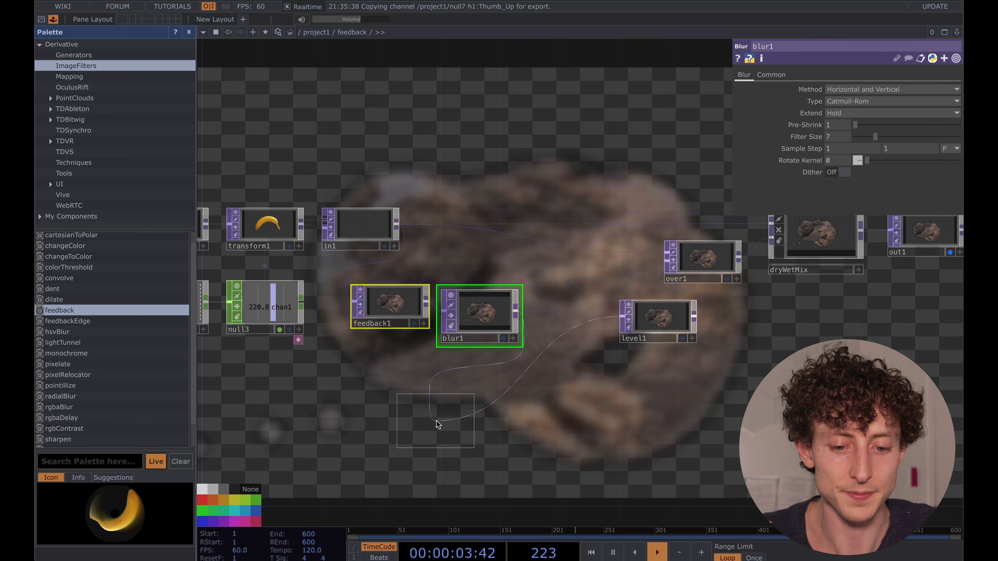
pyautogui.click(572, 337)
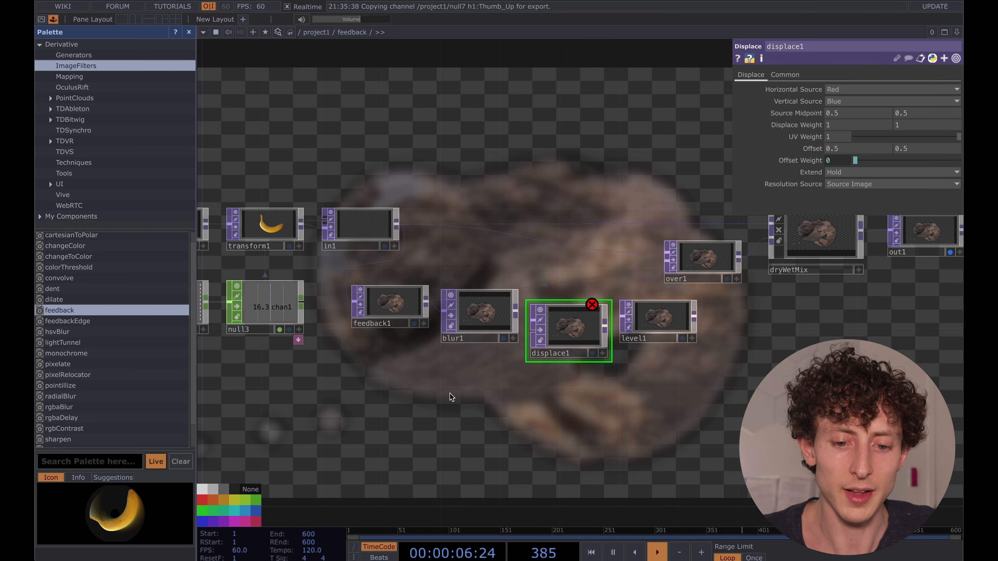
# Step: Add a Noise TOP below blur1 in the feedback component
pyautogui.press('Tab')
pyautogui.write('noi')
pyautogui.press('Return')
pyautogui.click(439, 394)
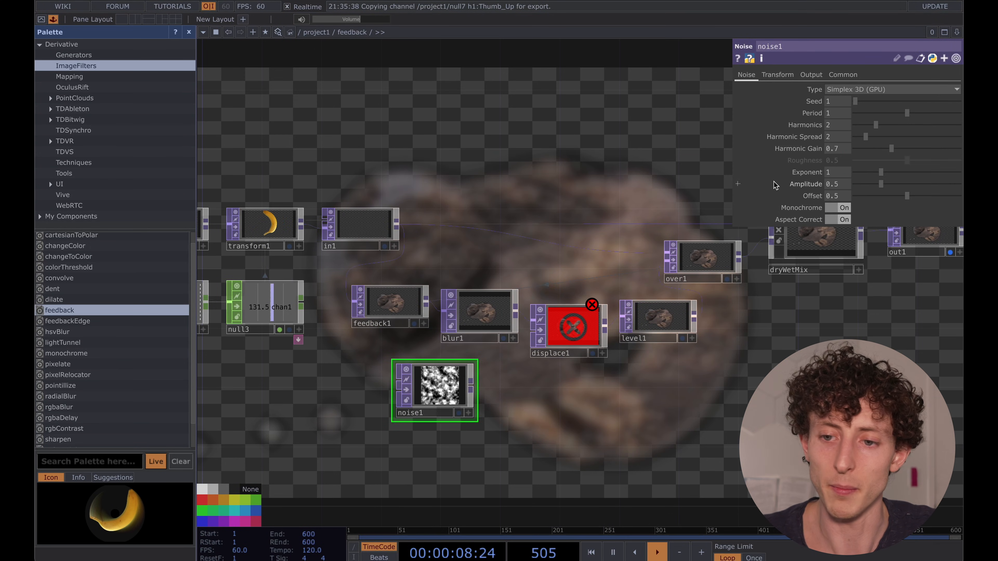
# Step: Set noise1's output resolution to Parent Panel Size and its pixel format to 32-bit float (RGBA)
pyautogui.click(841, 75)
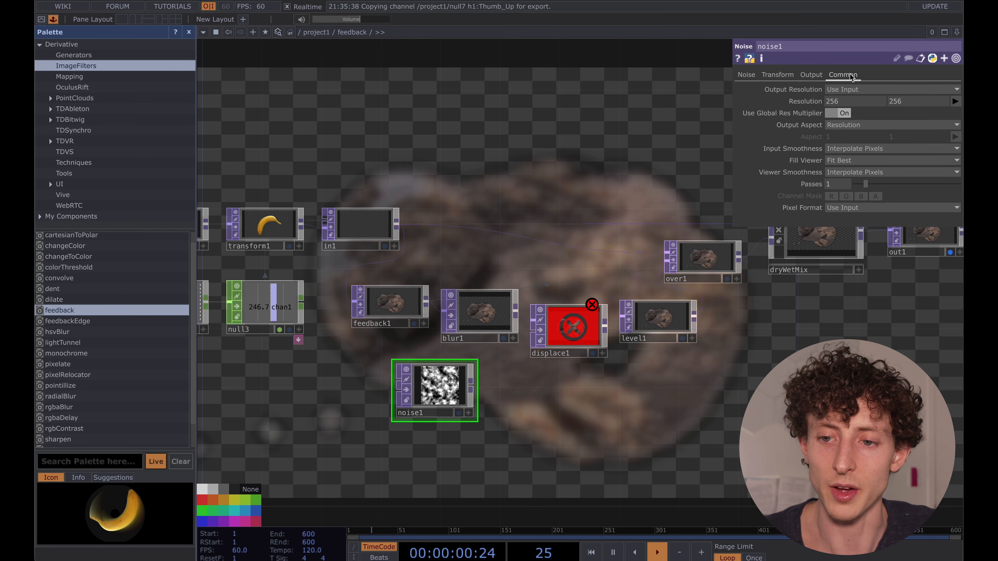
pyautogui.click(846, 90)
pyautogui.click(850, 209)
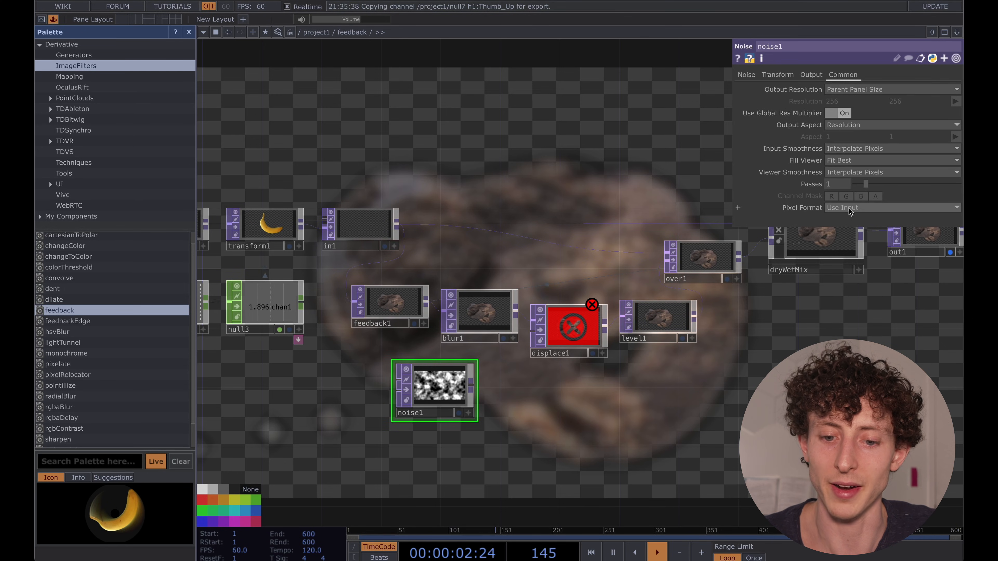
pyautogui.click(850, 212)
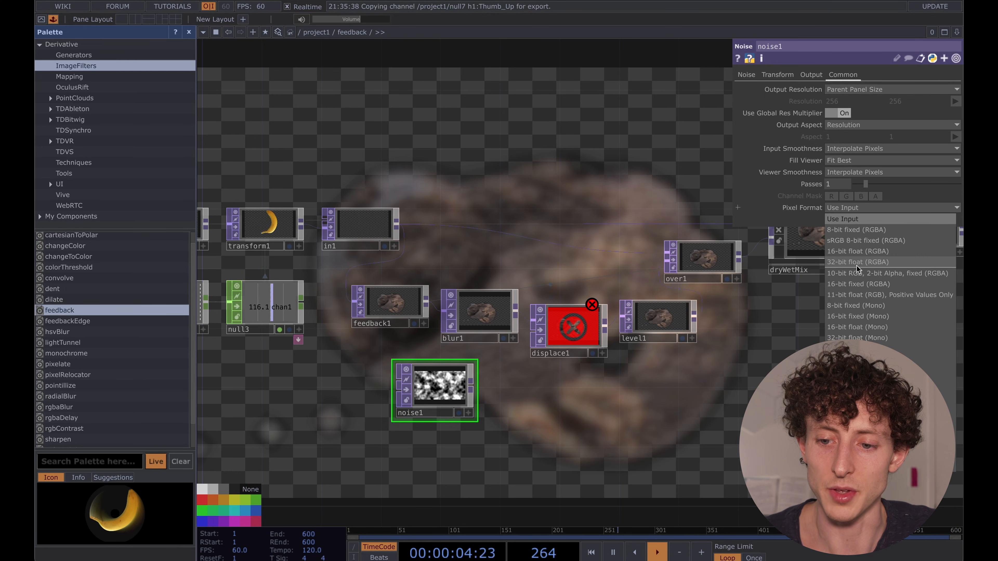
pyautogui.click(858, 266)
# Step: Turn off Monochrome on noise1 and connect its output to the second input of displace1
pyautogui.click(747, 75)
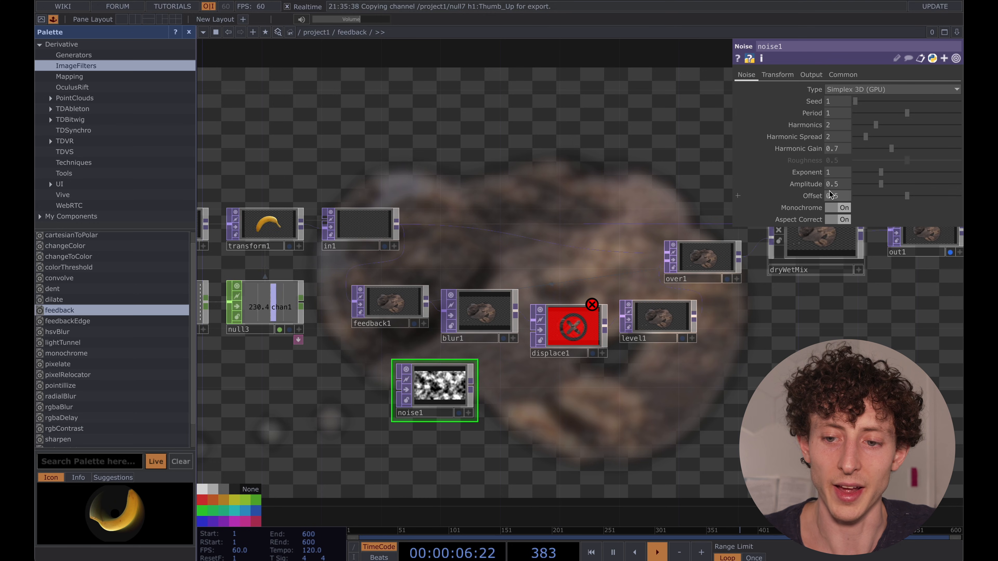
pyautogui.scroll(5, 432, 425)
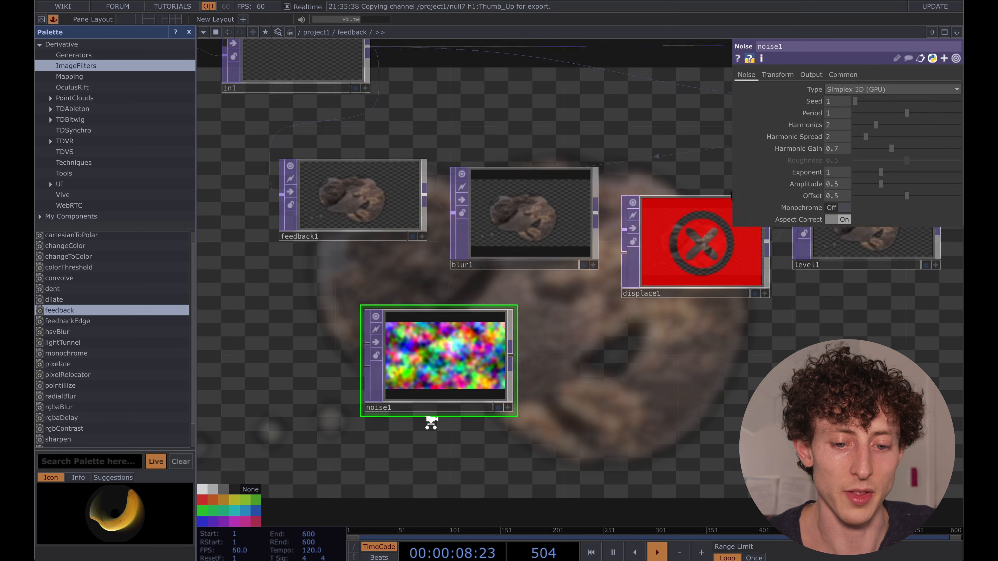
pyautogui.moveTo(599, 330); pyautogui.dragTo(519, 332)
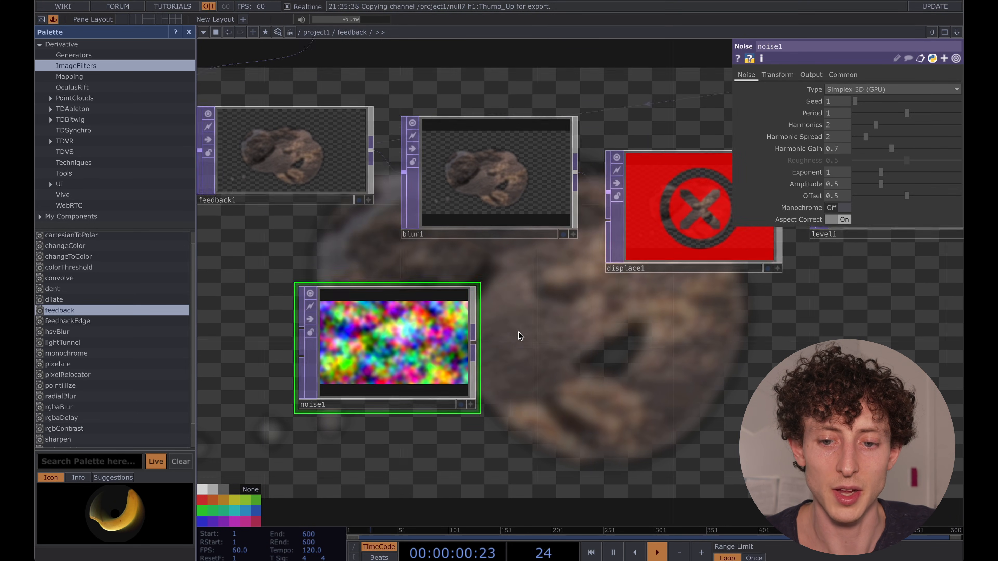
pyautogui.scroll(-1, 519, 333)
pyautogui.moveTo(648, 236); pyautogui.dragTo(636, 267)
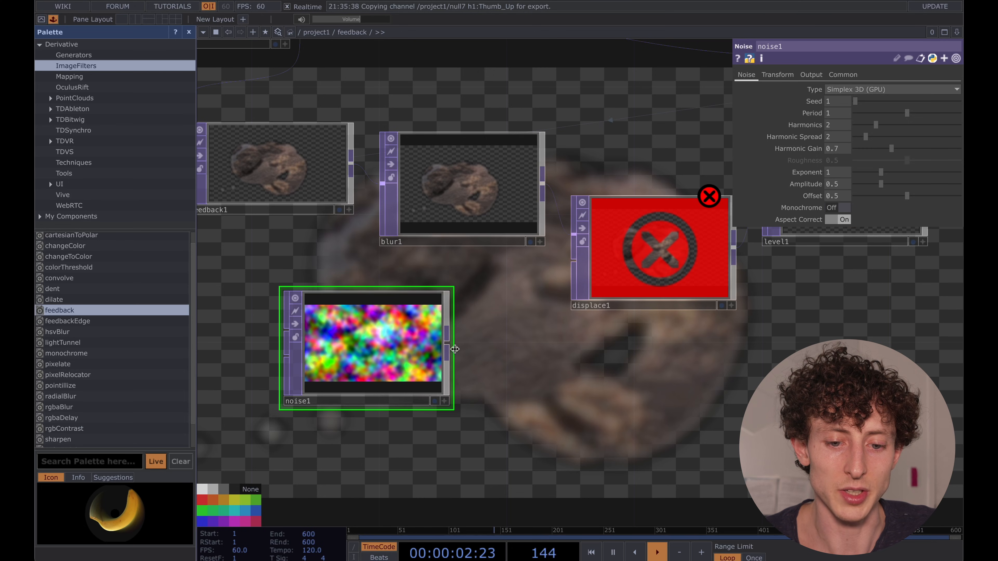
pyautogui.moveTo(454, 349); pyautogui.dragTo(574, 260)
pyautogui.moveTo(600, 323); pyautogui.dragTo(578, 334)
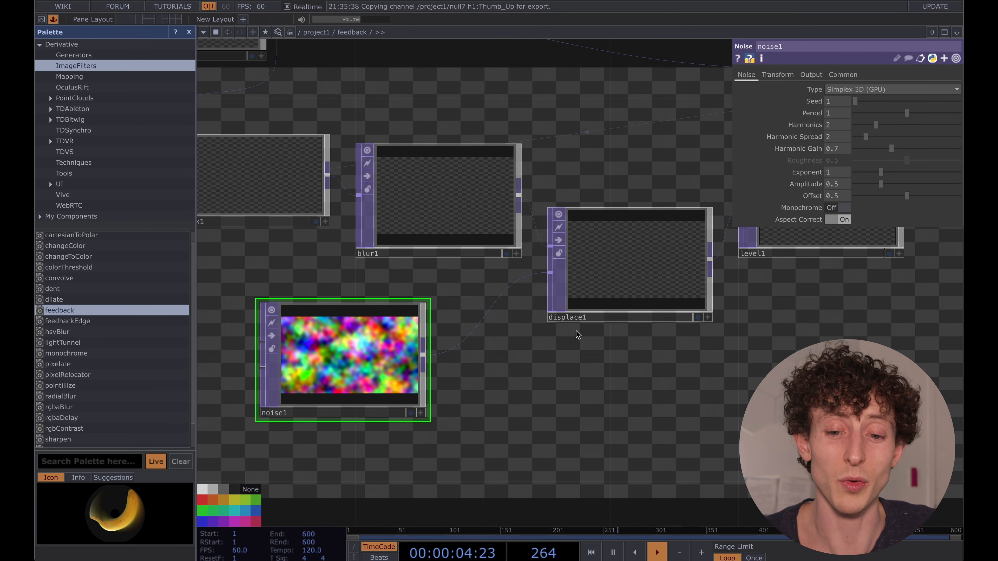
# Step: Lower noise1's Amplitude to 0.17 and its Period to 0.17
pyautogui.click(630, 263)
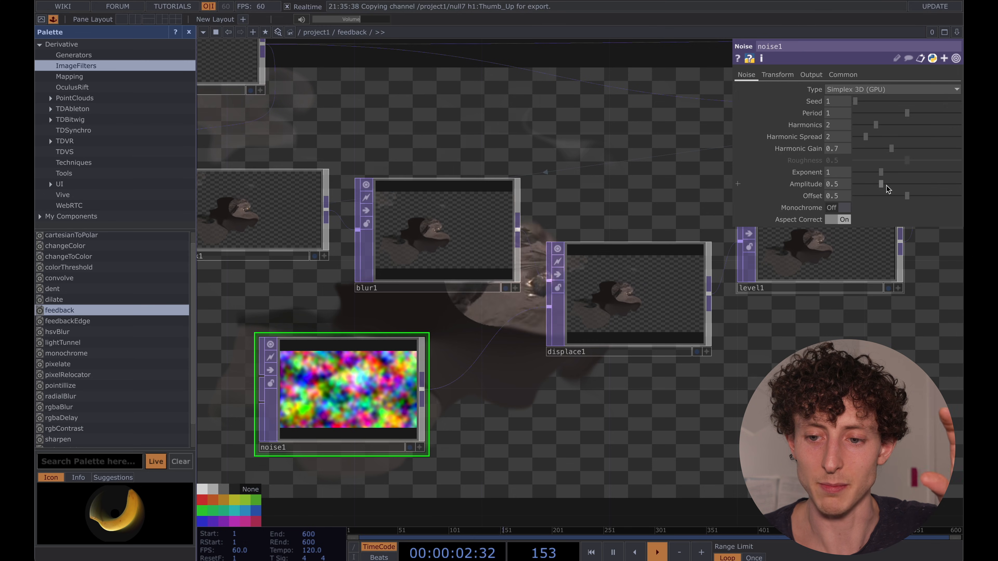
pyautogui.moveTo(881, 184); pyautogui.dragTo(861, 188)
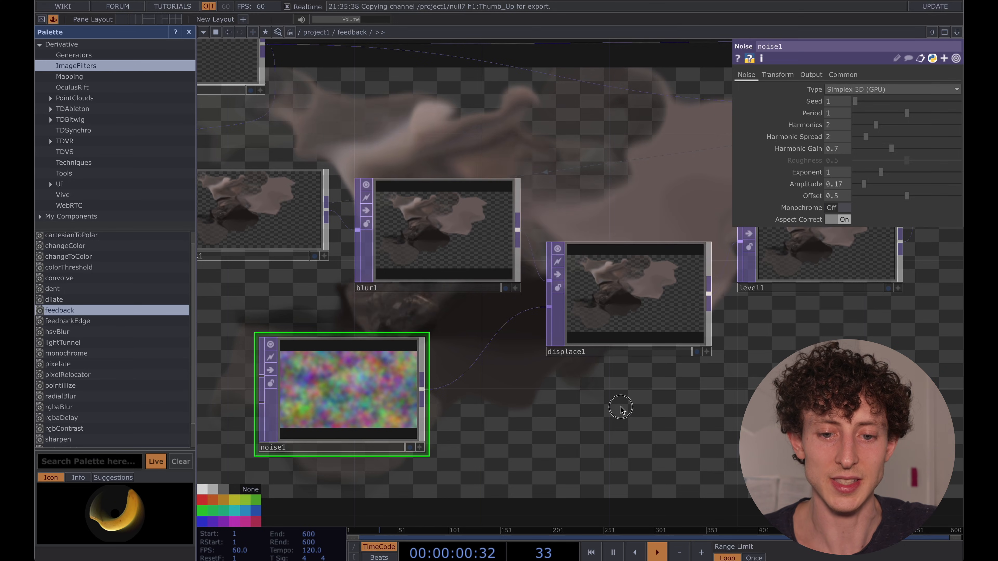
pyautogui.moveTo(620, 407); pyautogui.dragTo(618, 275)
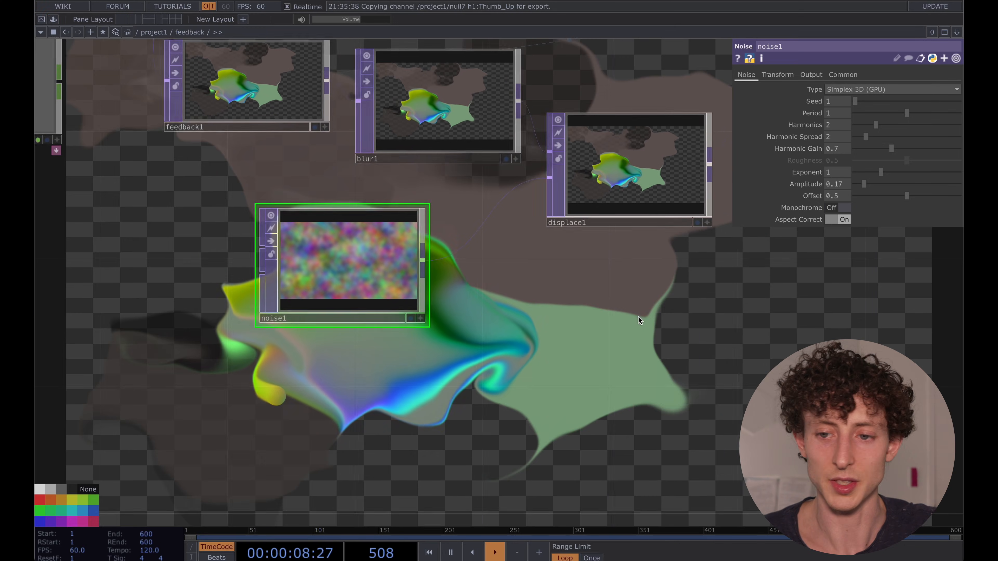
pyautogui.moveTo(906, 112); pyautogui.dragTo(865, 115)
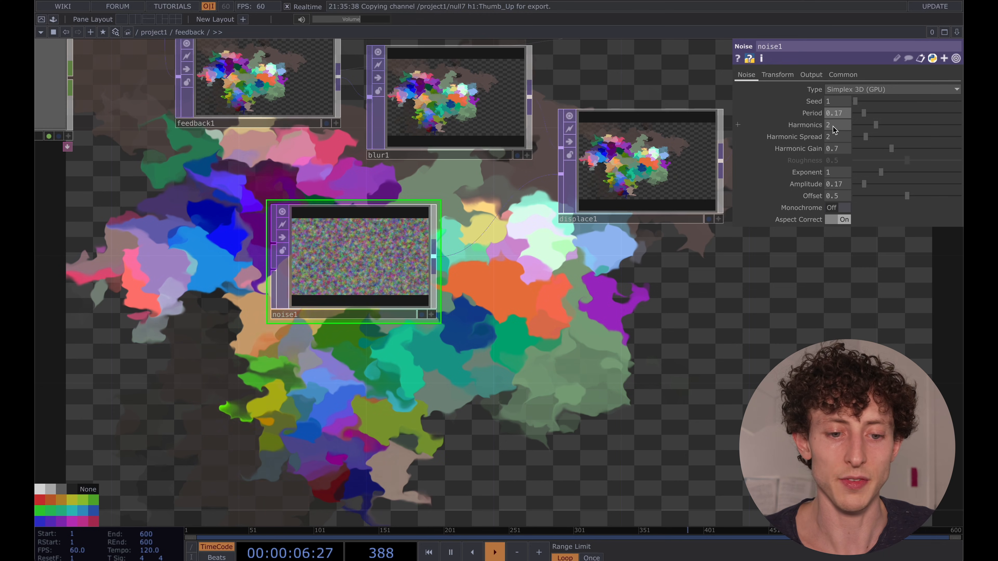
# Step: Animate noise1's Z translation with the expression absTime.seconds*.01 and hide the parameters
pyautogui.click(777, 75)
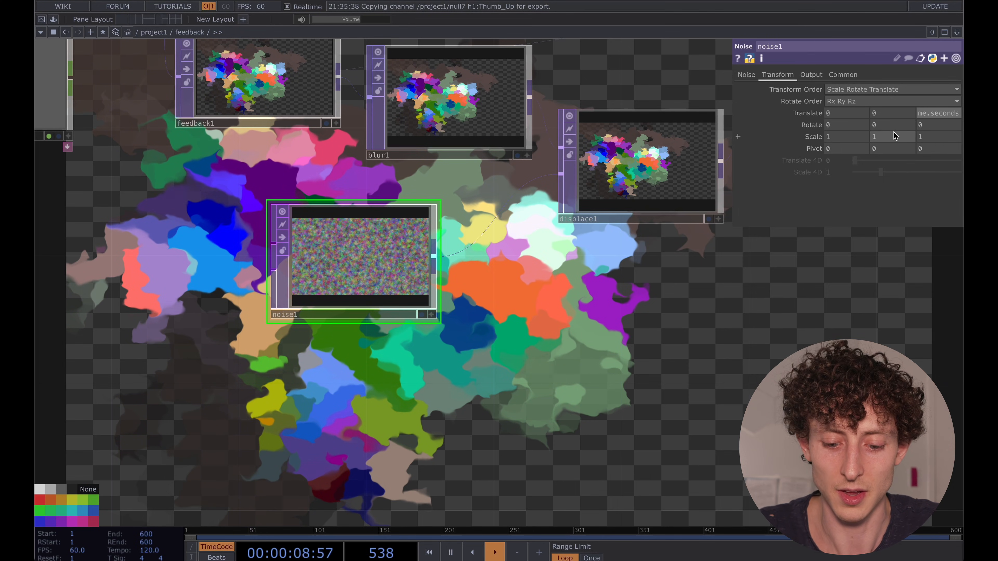
pyautogui.press('Return')
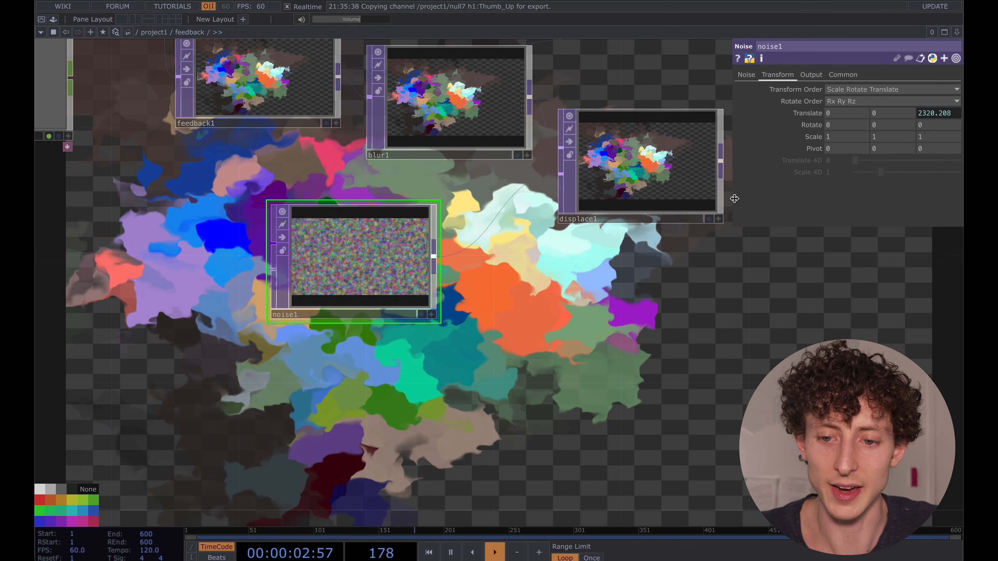
pyautogui.moveTo(733, 199); pyautogui.dragTo(643, 199)
pyautogui.click(936, 115)
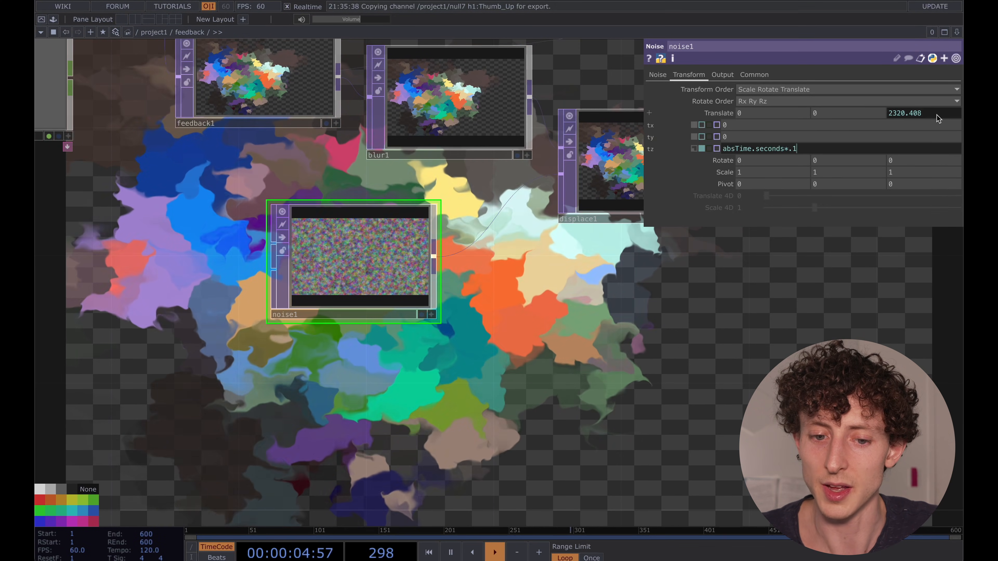
pyautogui.click(873, 148)
pyautogui.press('BackSpace')
pyautogui.write('01')
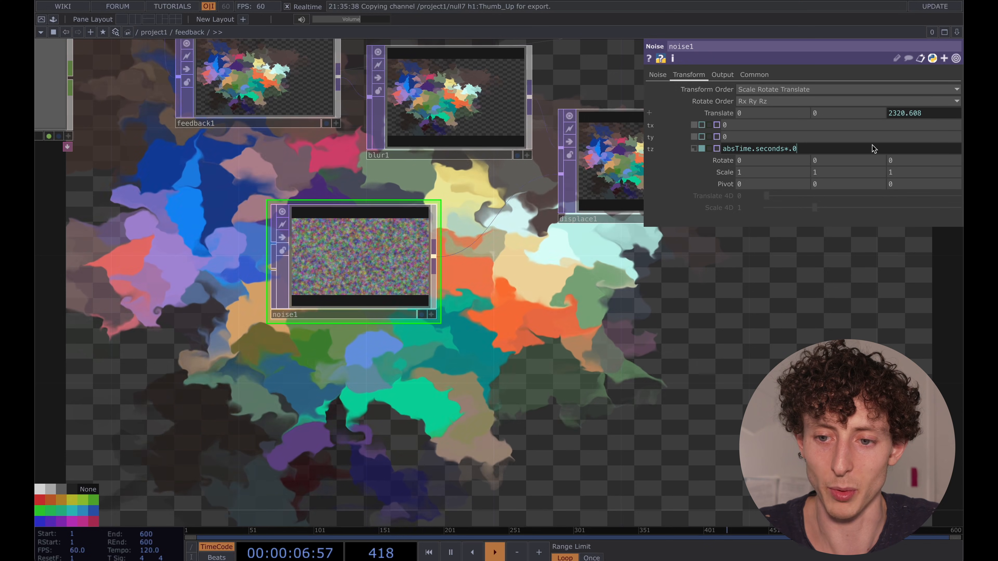
pyautogui.press('Return')
pyautogui.press('p')
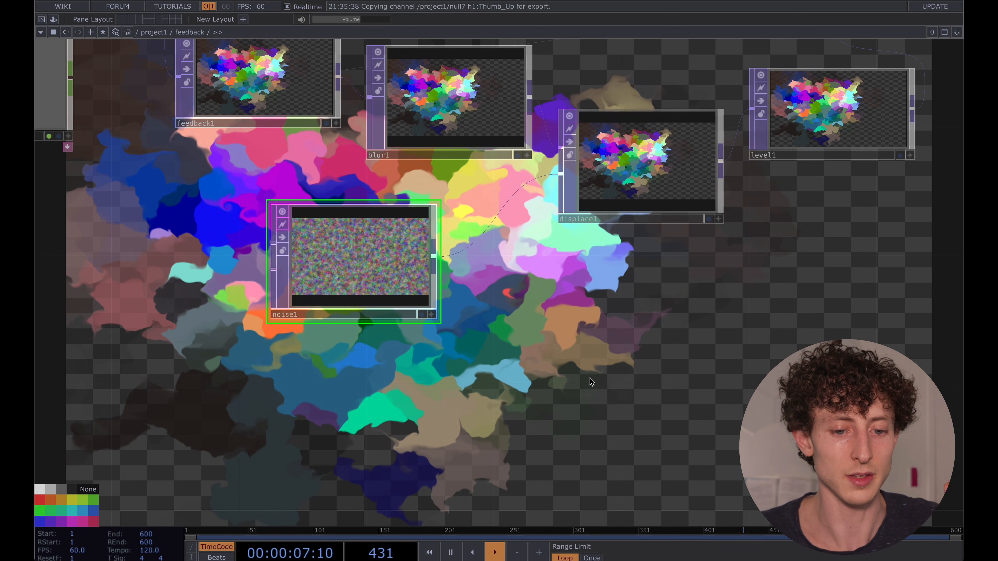
# Step: Return to the project1 network and examine the drawing effect on feedback, over2 and over1
pyautogui.scroll(-1, 590, 378)
pyautogui.scroll(-6, 590, 378)
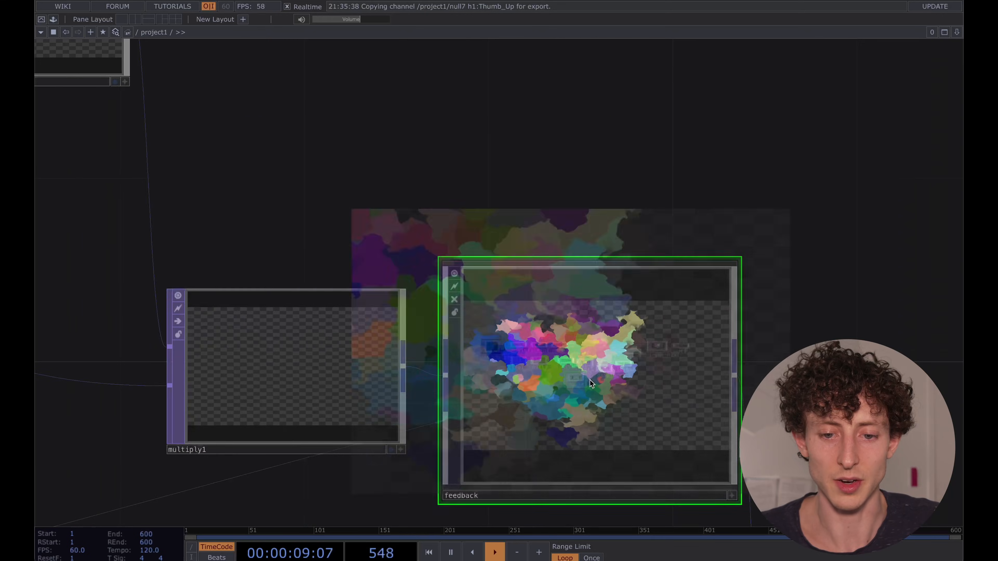
pyautogui.scroll(-5, 614, 361)
pyautogui.moveTo(609, 309); pyautogui.dragTo(390, 231)
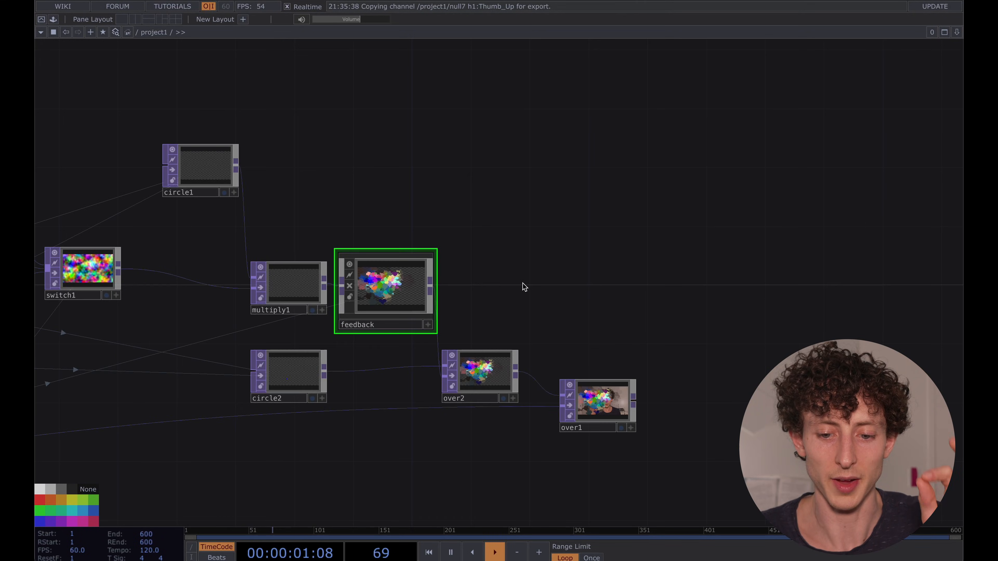
pyautogui.scroll(4, 609, 413)
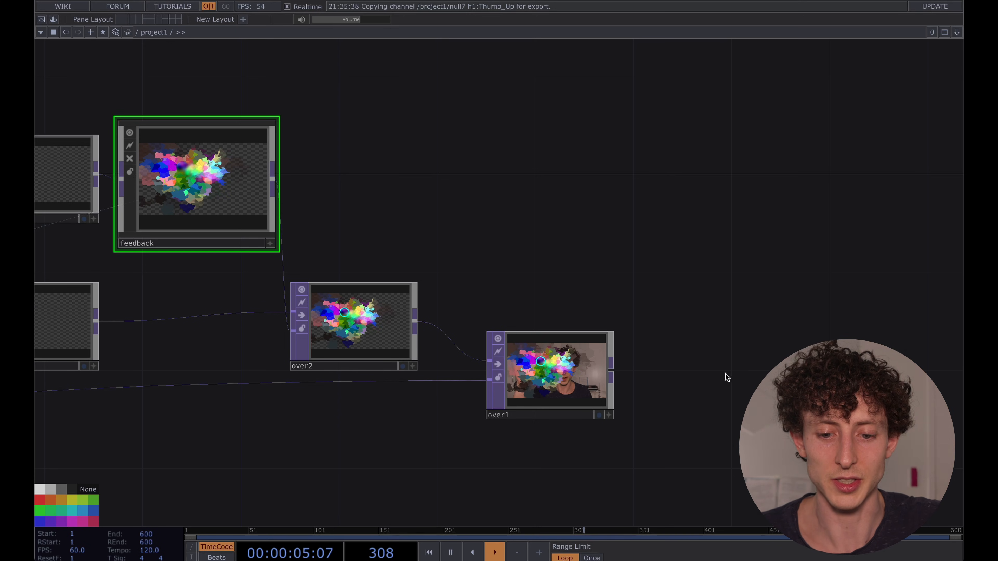
pyautogui.scroll(-4, 744, 372)
pyautogui.moveTo(744, 374); pyautogui.dragTo(537, 318)
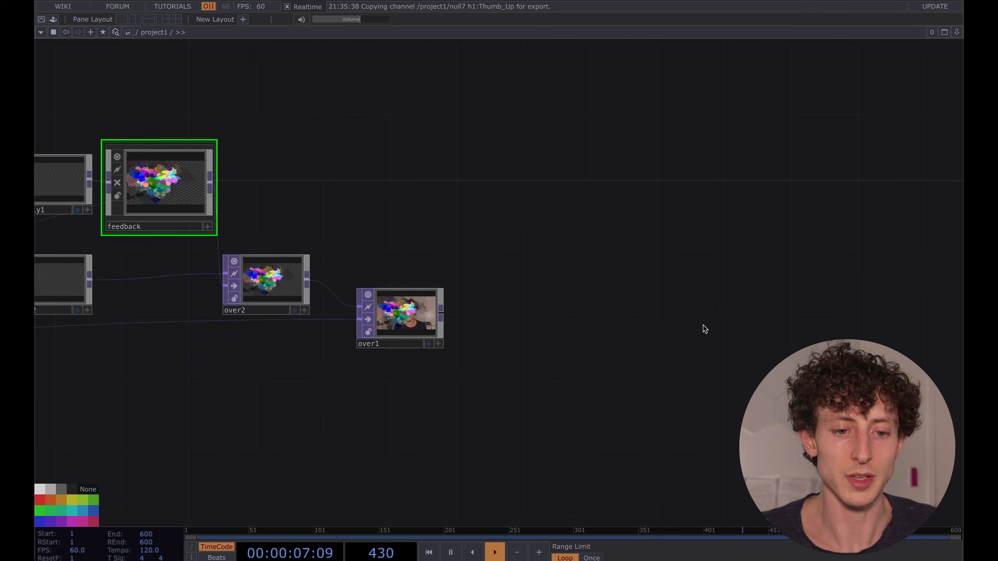
# Step: Add an Out TOP after over1, connected to its output
pyautogui.scroll(-4, 675, 327)
pyautogui.rightClick(509, 314)
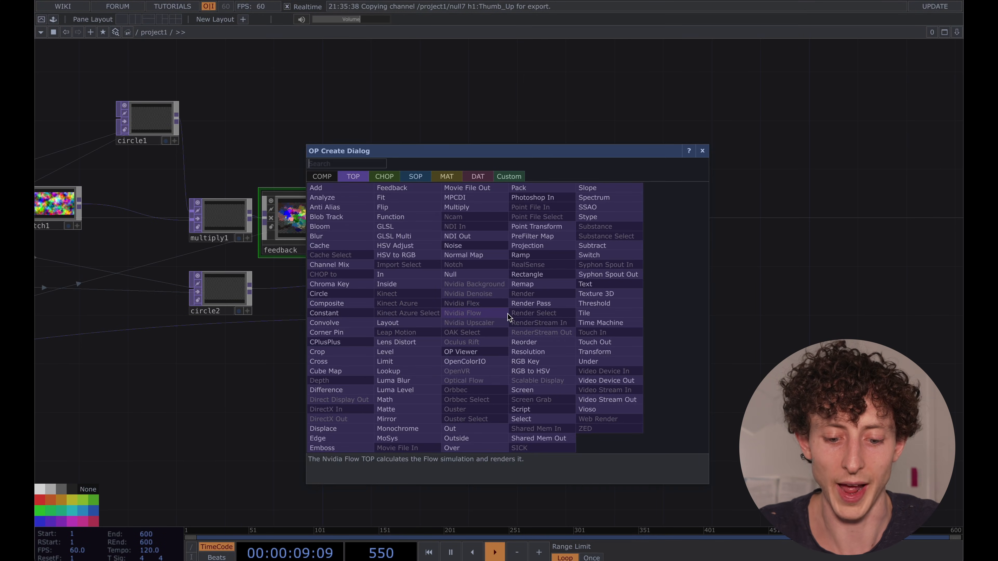
pyautogui.write('out')
pyautogui.click(449, 428)
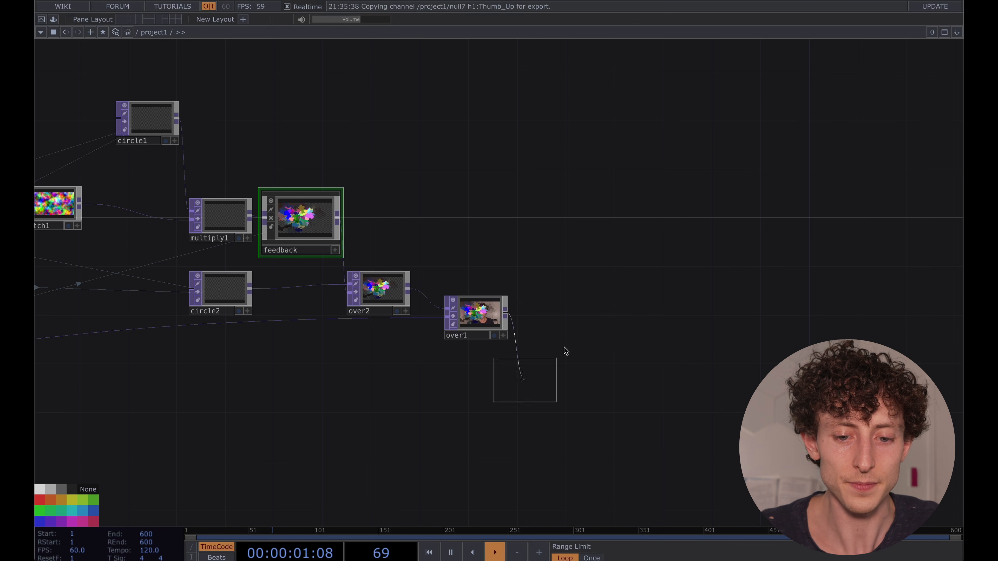
pyautogui.click(623, 323)
pyautogui.scroll(5, 494, 334)
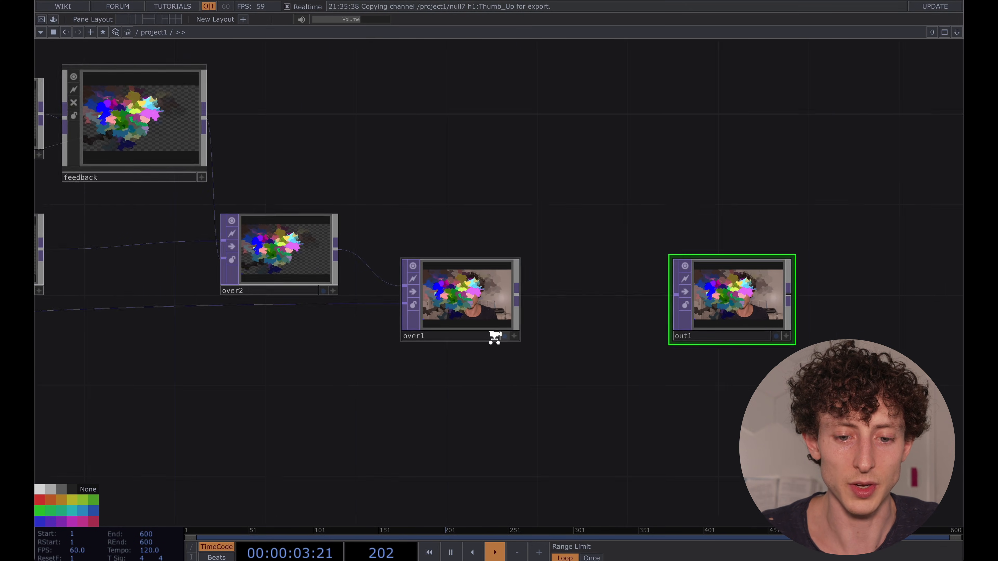
# Step: Preview out1's composite as the network background, and turn the background display off again
pyautogui.click(801, 336)
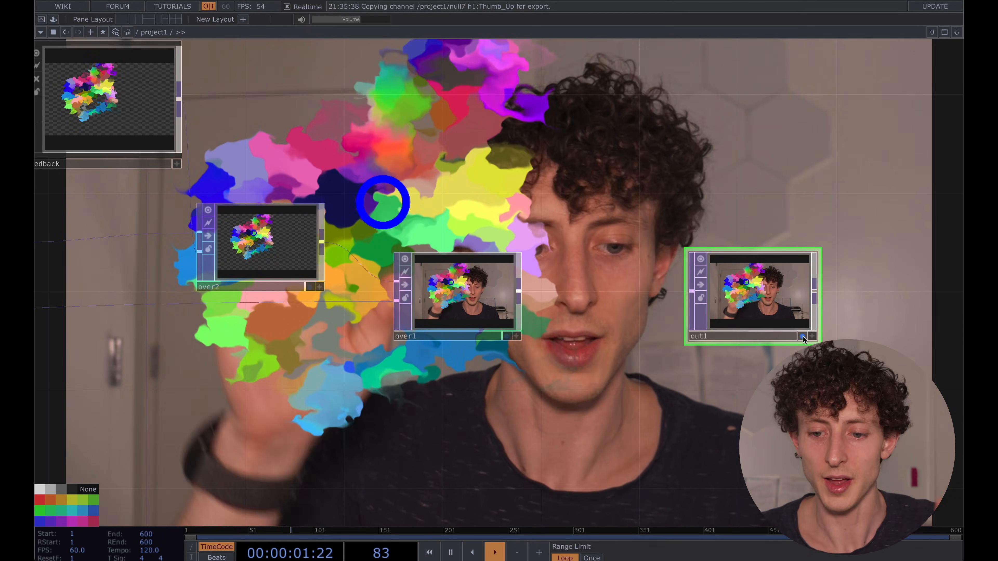
pyautogui.click(802, 336)
# Step: Go up from project1 to the root network and show the perform Window COMP's parameters
pyautogui.scroll(-5, 634, 263)
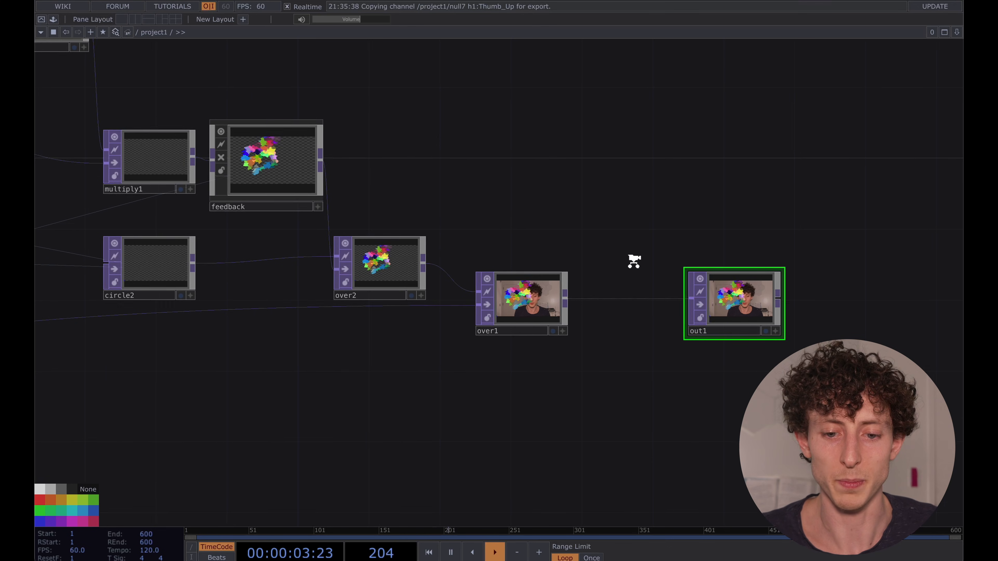
pyautogui.scroll(-10, 634, 265)
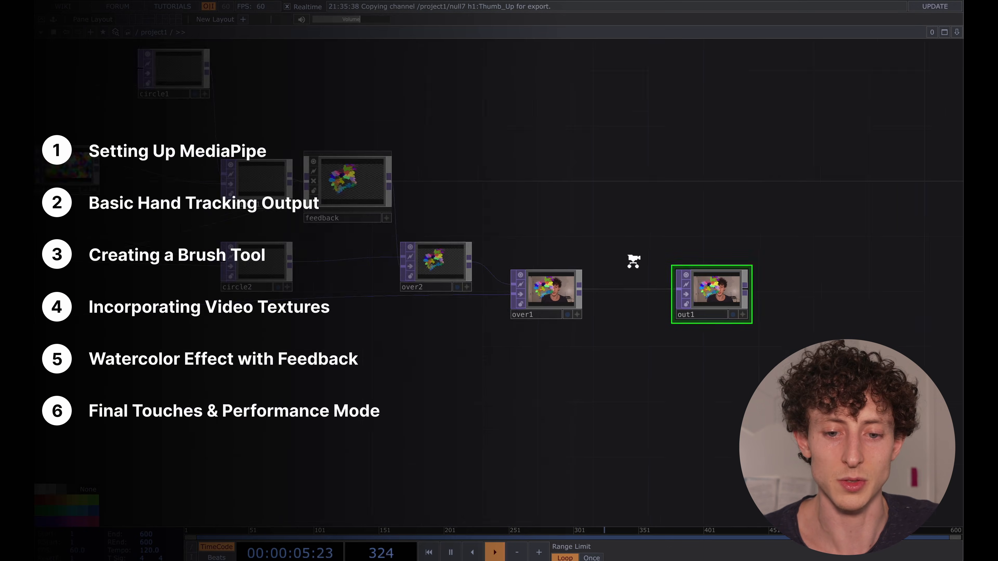
pyautogui.scroll(-4, 634, 265)
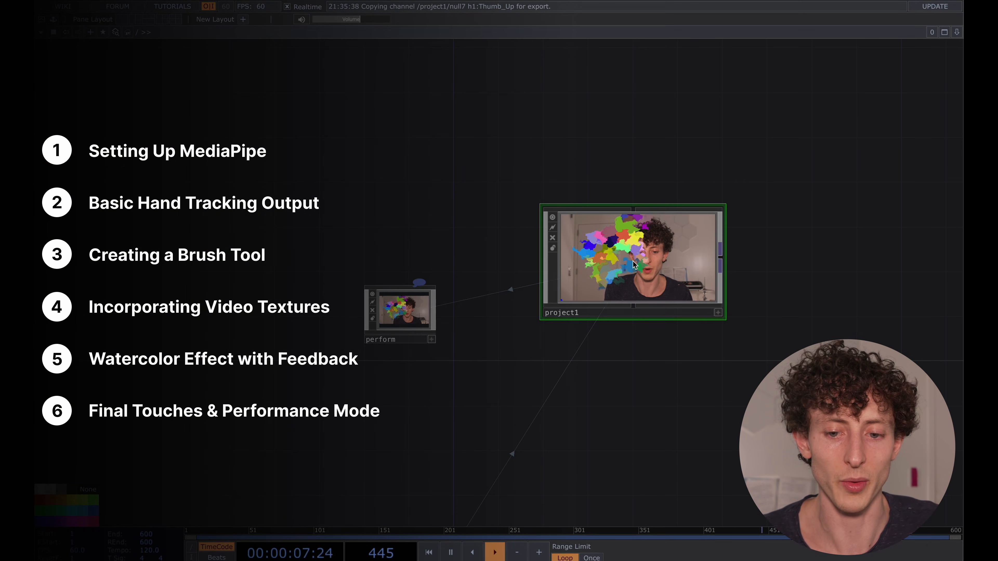
pyautogui.click(406, 314)
pyautogui.press('p')
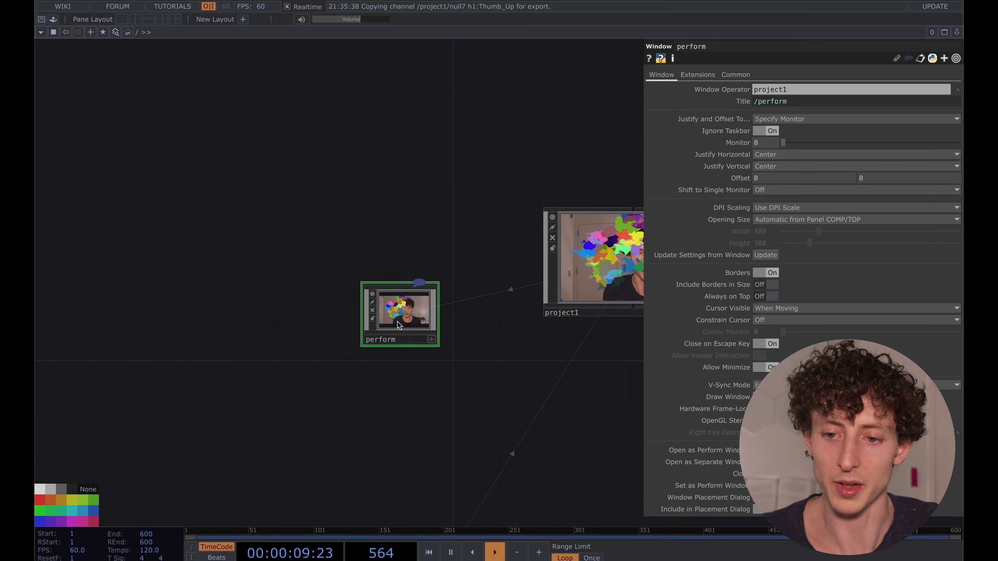
# Step: Open the perform component as a perform window to check the drawing output, and close it again
pyautogui.moveTo(470, 216); pyautogui.dragTo(422, 215)
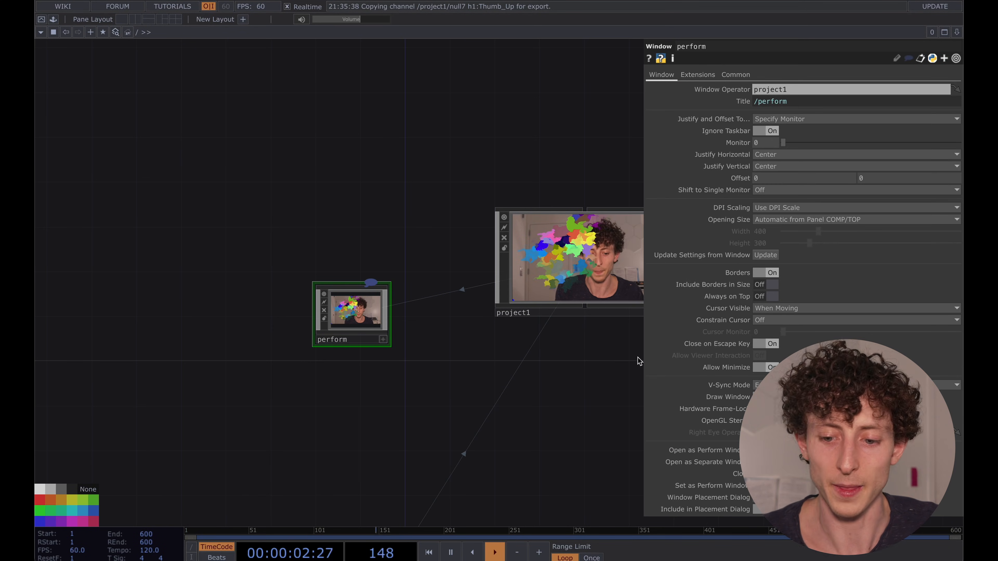
pyautogui.click(764, 449)
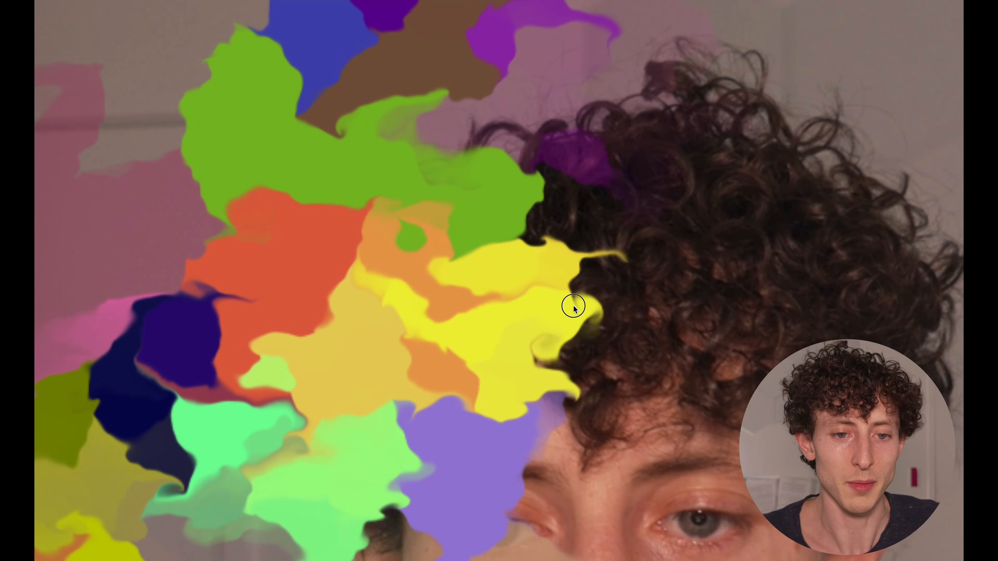
pyautogui.press('Escape')
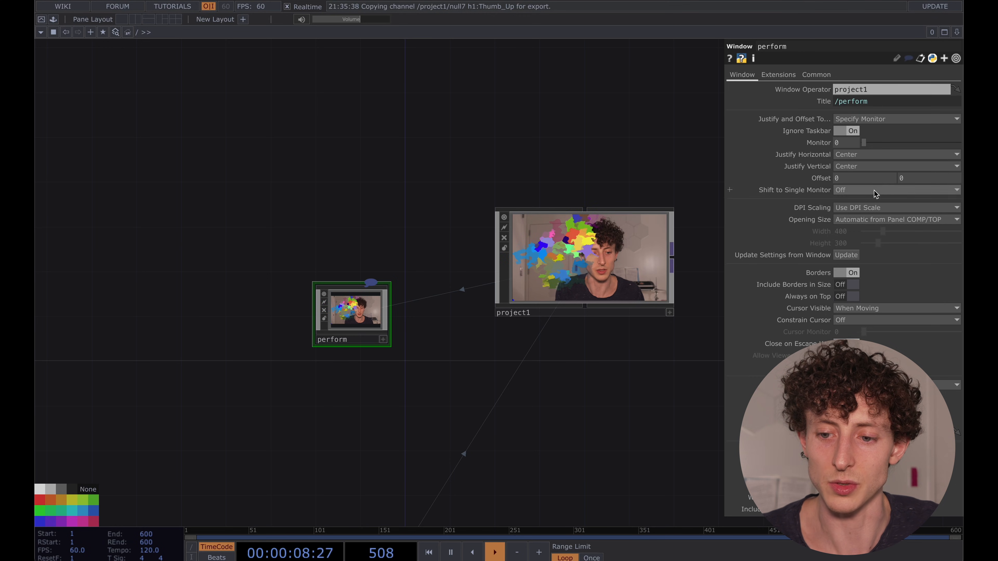
# Step: Set the perform window's Opening Size to Fill, with Borders off and Always on Top on, and launch perform mode
pyautogui.click(888, 219)
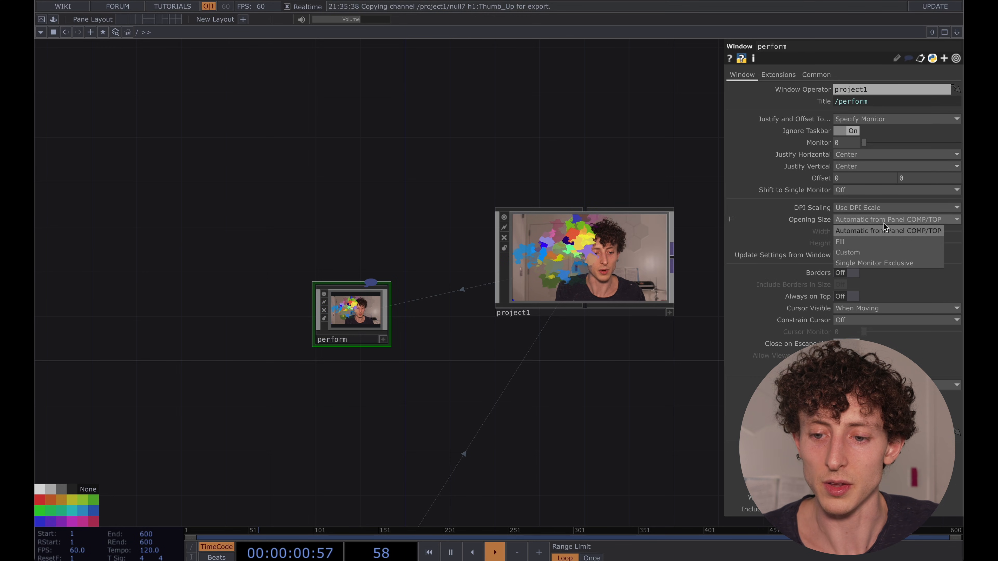
pyautogui.click(840, 242)
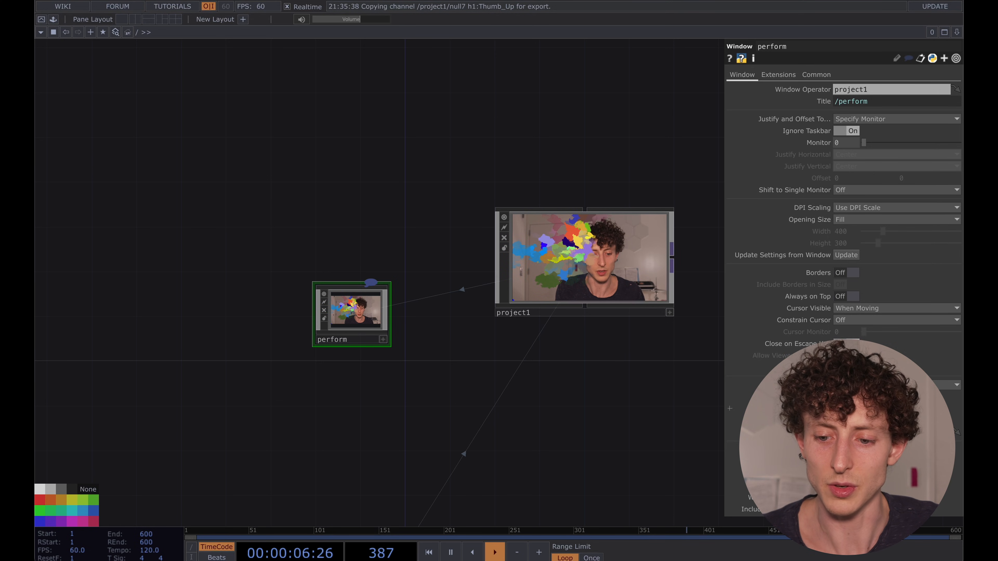
pyautogui.click(848, 296)
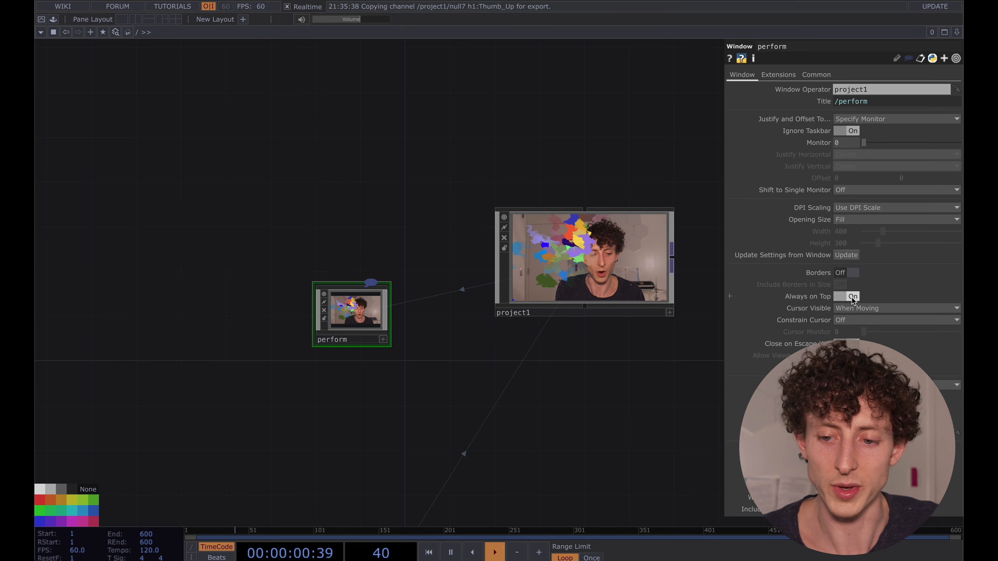
pyautogui.click(42, 21)
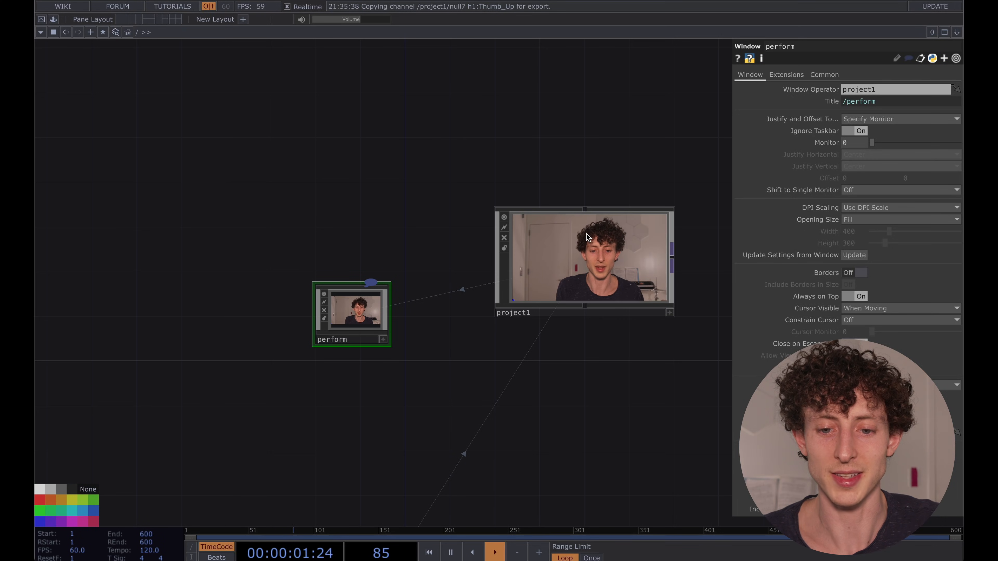
# Step: Enter the project1 network and review the node chain from MediaPipe to out1, including the parameters of noise1 and feedback
pyautogui.doubleClick(587, 237)
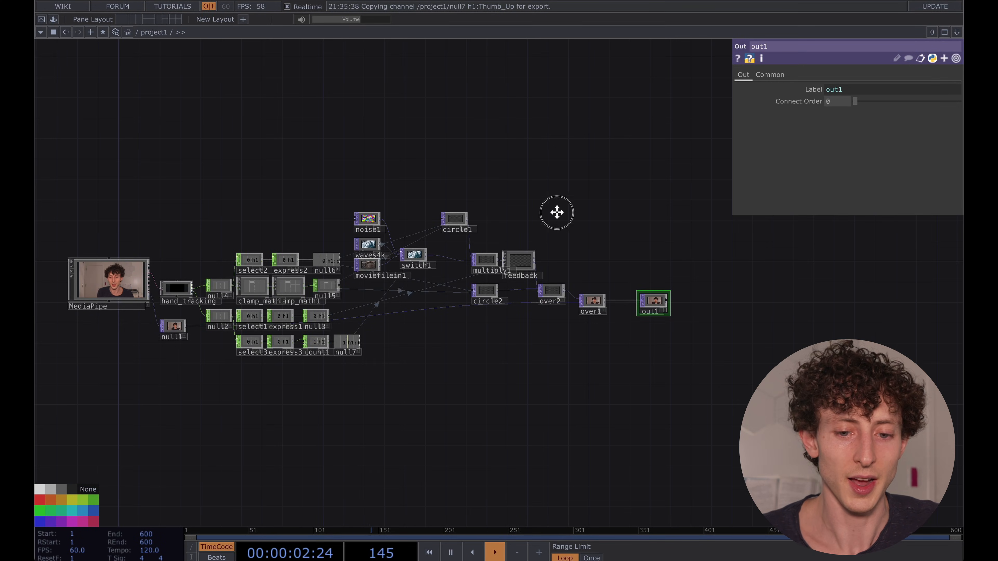
pyautogui.scroll(5, 557, 213)
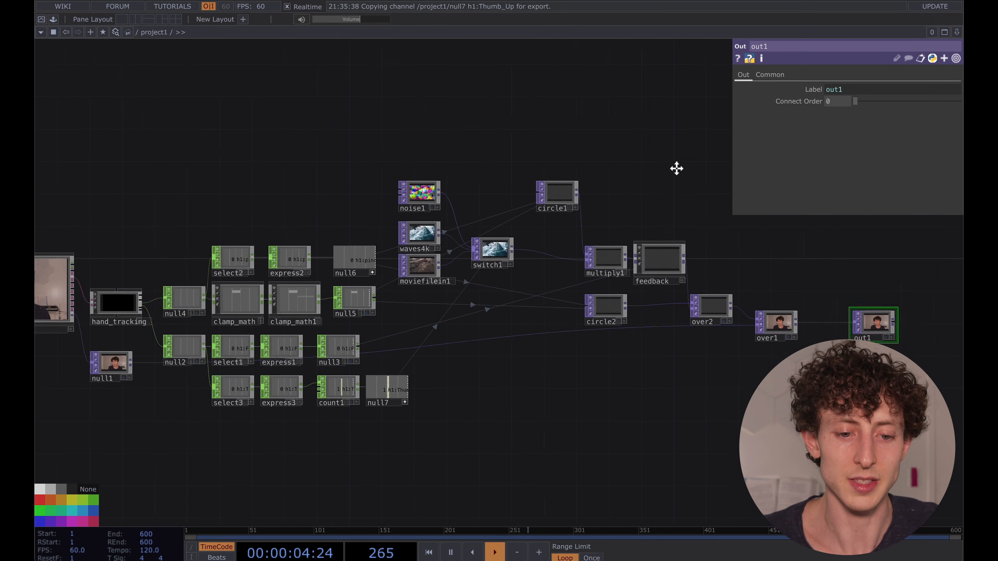
pyautogui.moveTo(662, 176); pyautogui.dragTo(690, 183)
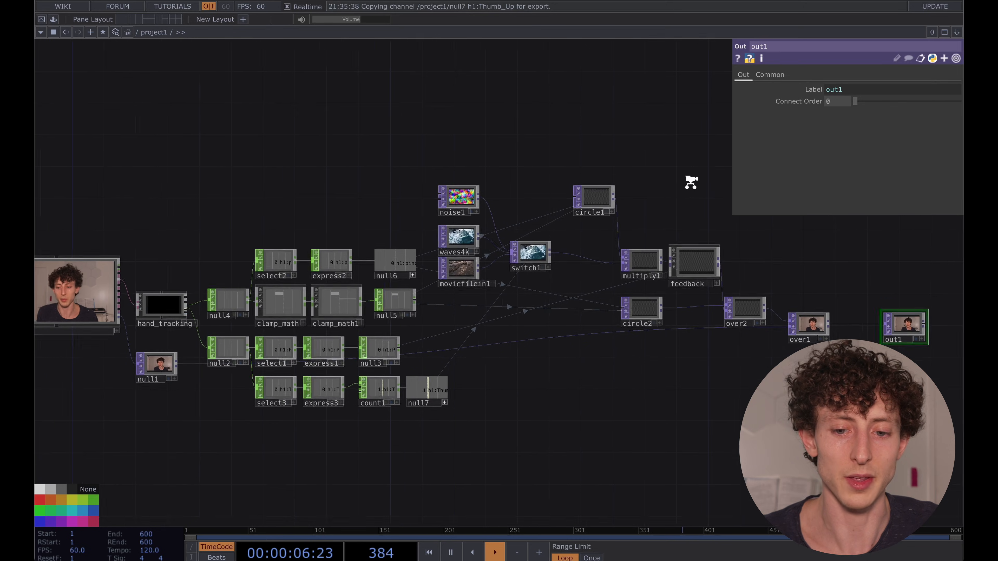
pyautogui.scroll(-2, 668, 187)
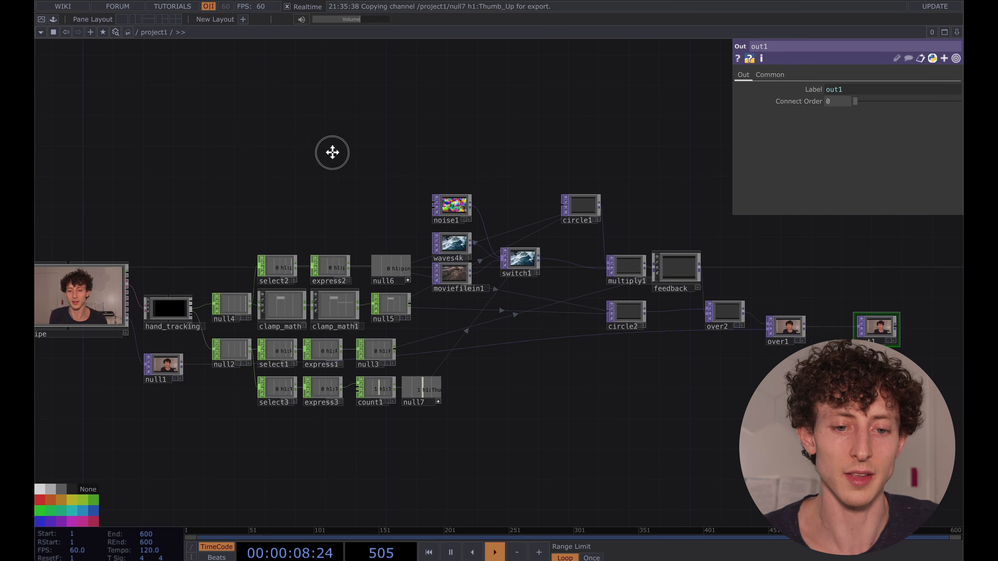
pyautogui.moveTo(332, 153); pyautogui.dragTo(297, 146)
pyautogui.click(71, 268)
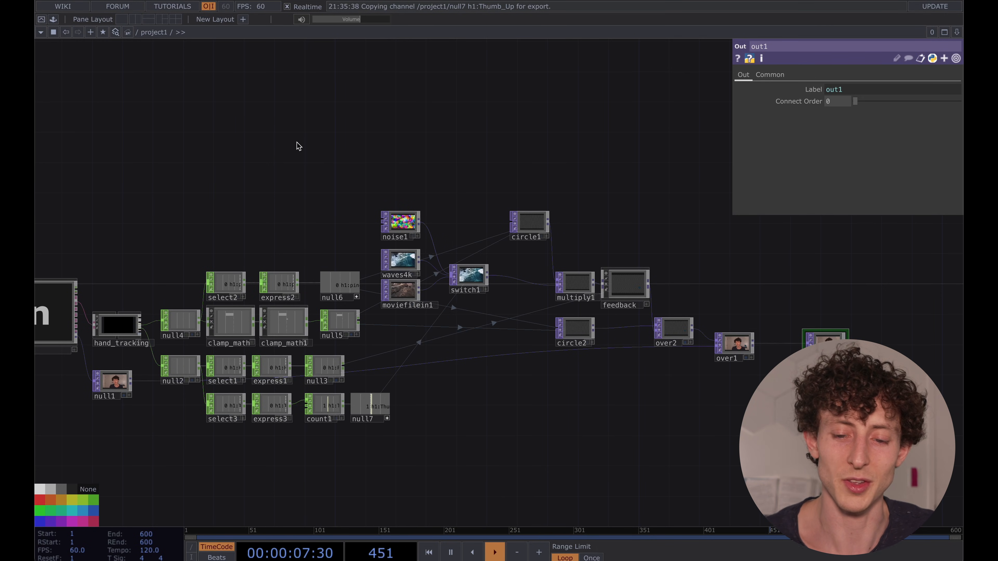
pyautogui.click(395, 217)
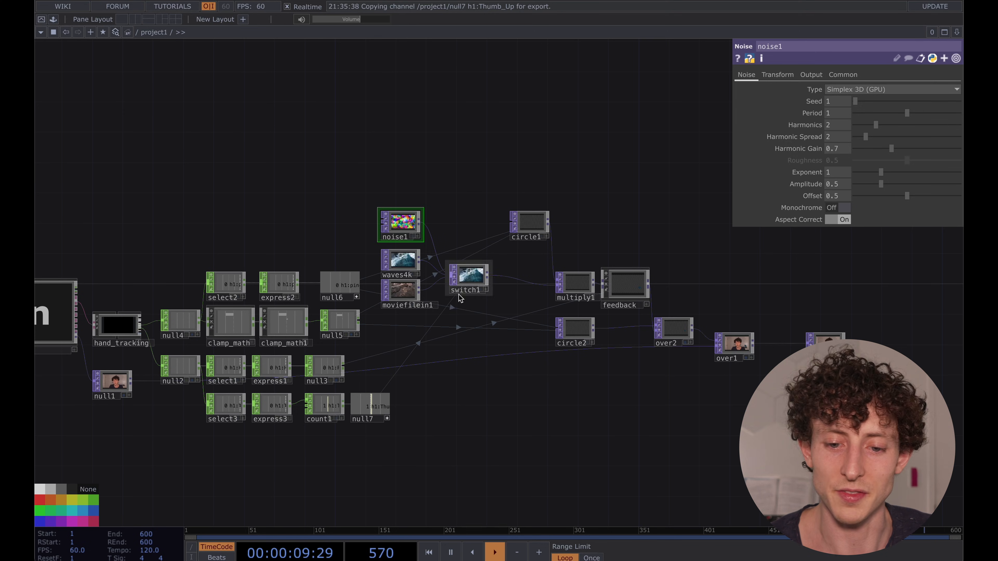
pyautogui.scroll(5, 566, 207)
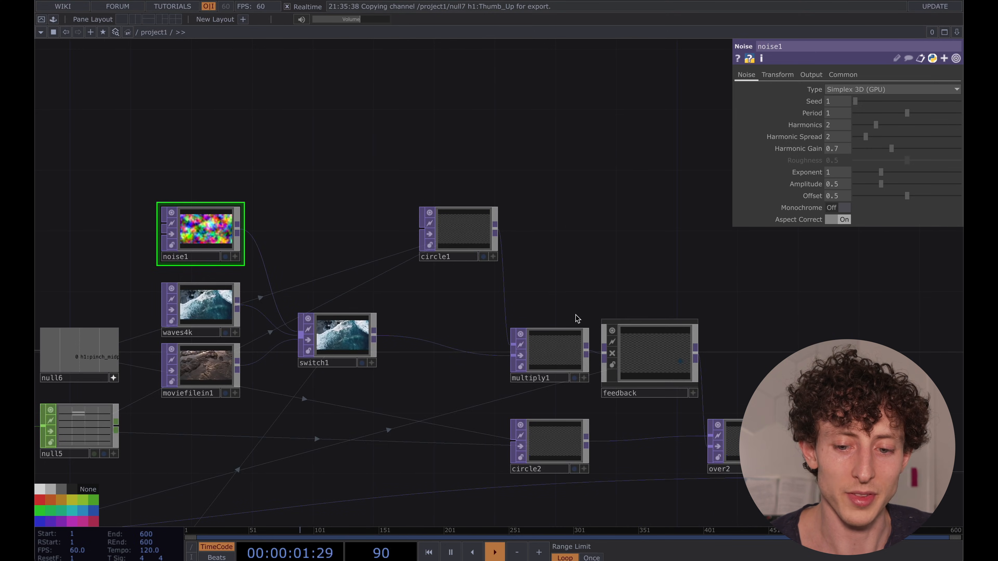
pyautogui.moveTo(590, 283); pyautogui.dragTo(549, 262)
pyautogui.click(613, 335)
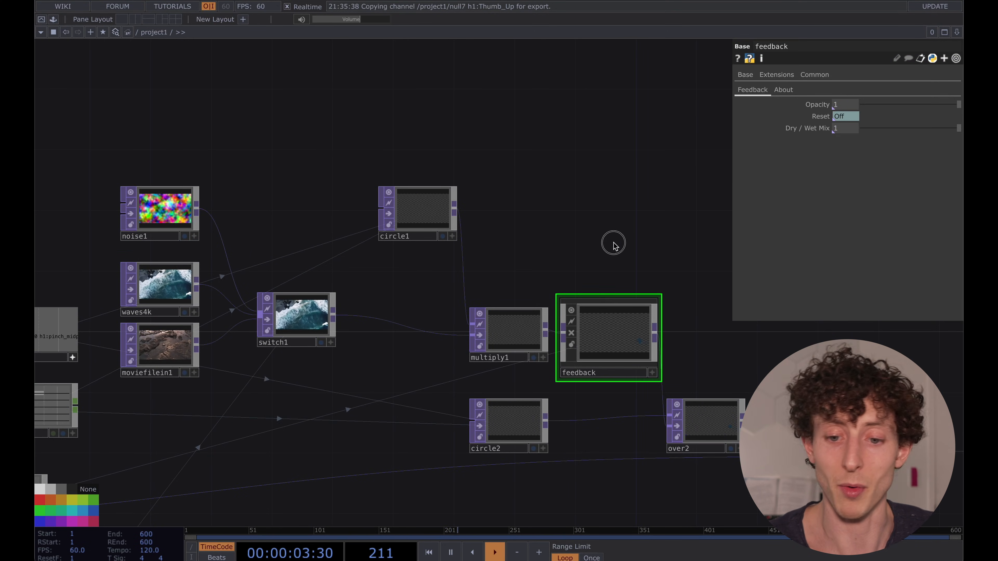
pyautogui.moveTo(614, 245); pyautogui.dragTo(590, 234)
pyautogui.scroll(-4, 610, 221)
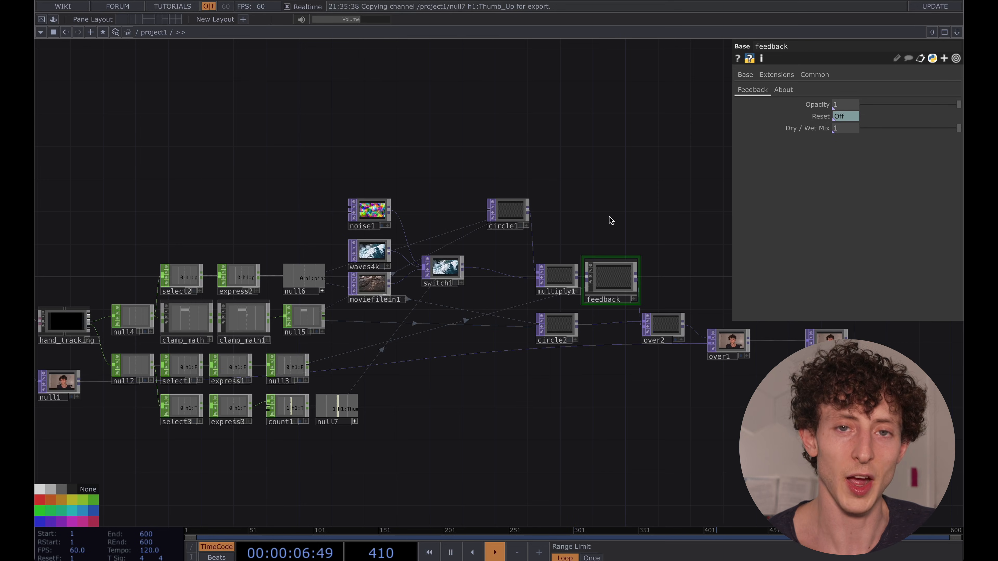